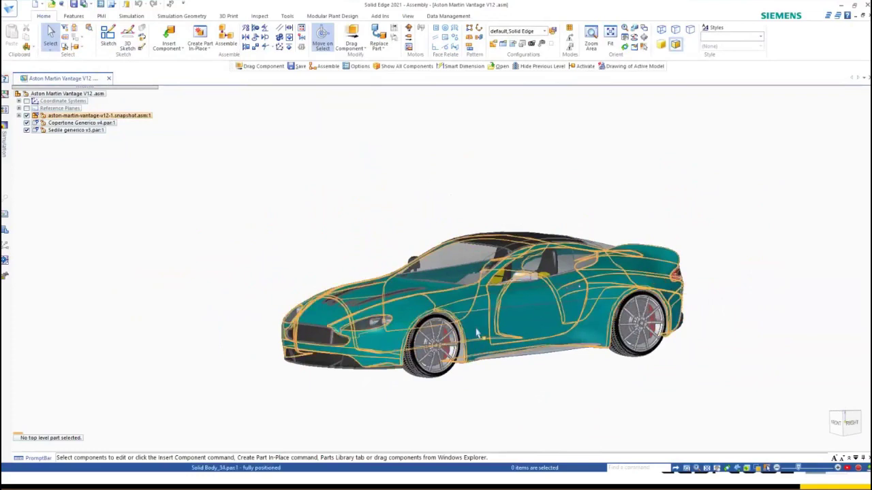
Step: Open the door-side wing mirror part of the car assembly in its own part document
middle_click_drag(476, 334, 705, 281)
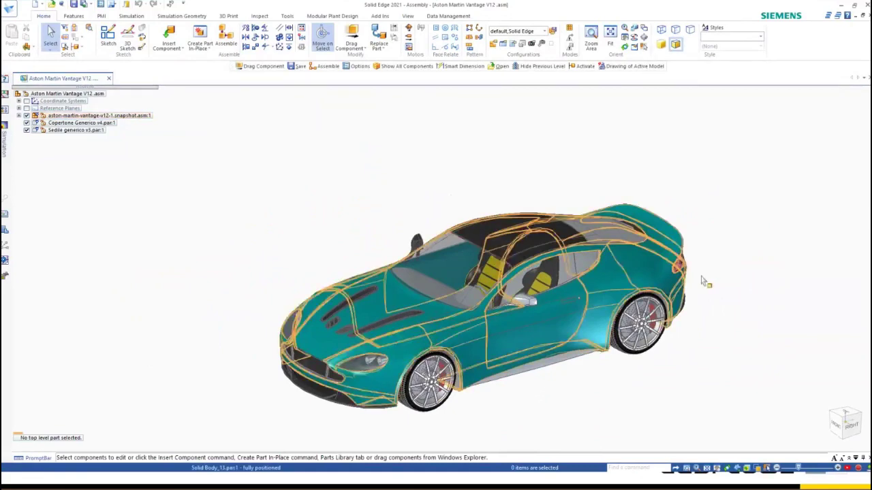
middle_click_drag(490, 387, 483, 353)
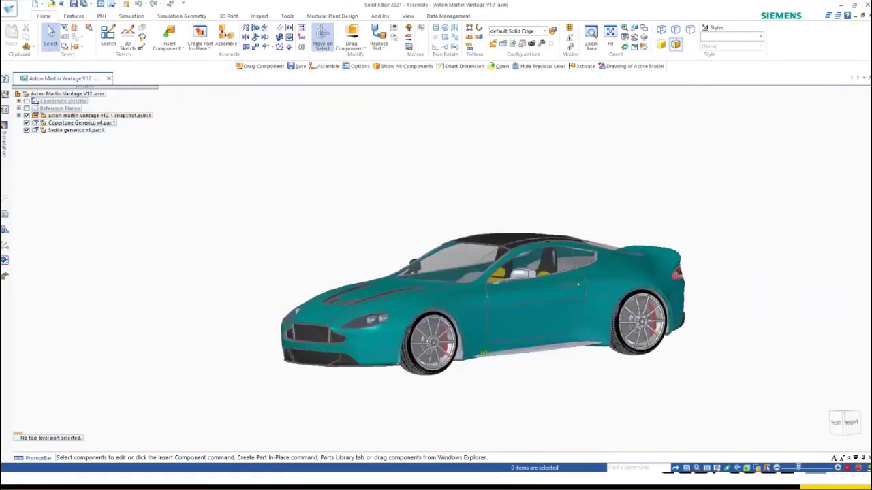
scroll(523, 279, "up", 3)
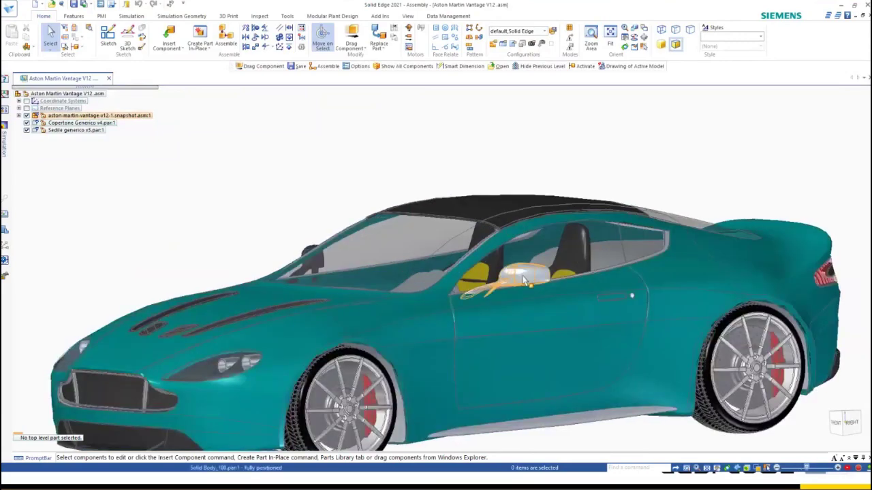
left_click(523, 280)
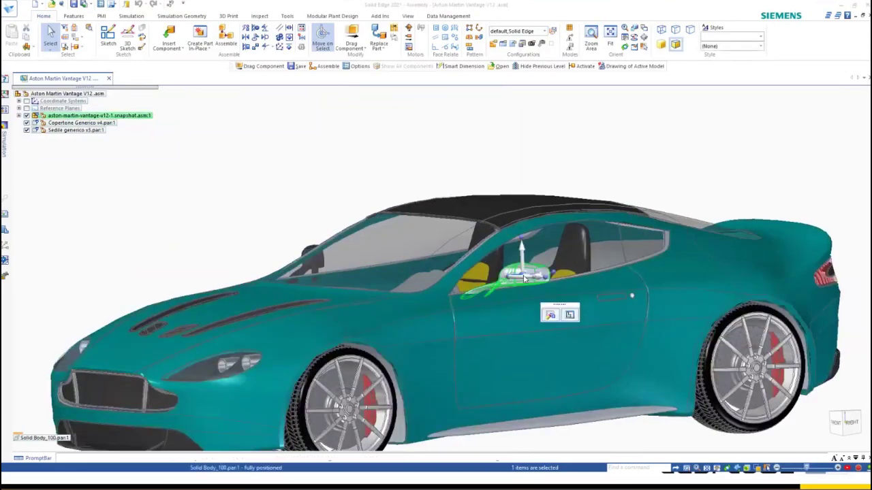
right_click(523, 280)
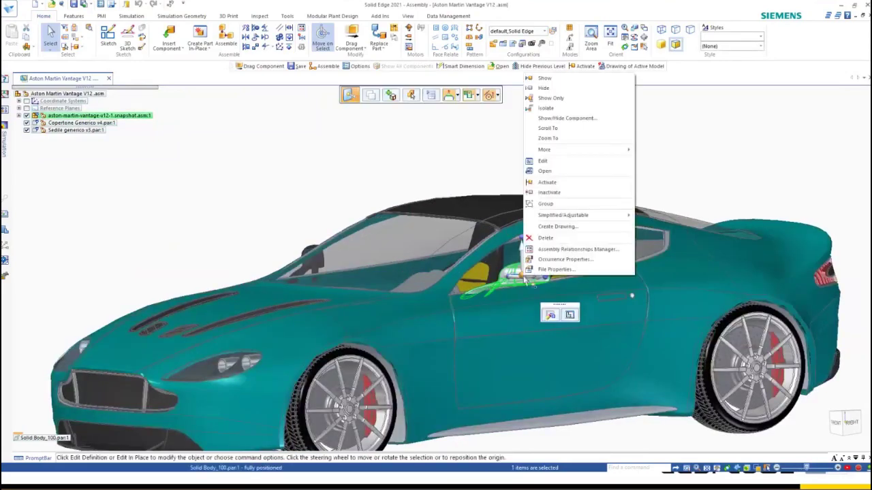
left_click(544, 171)
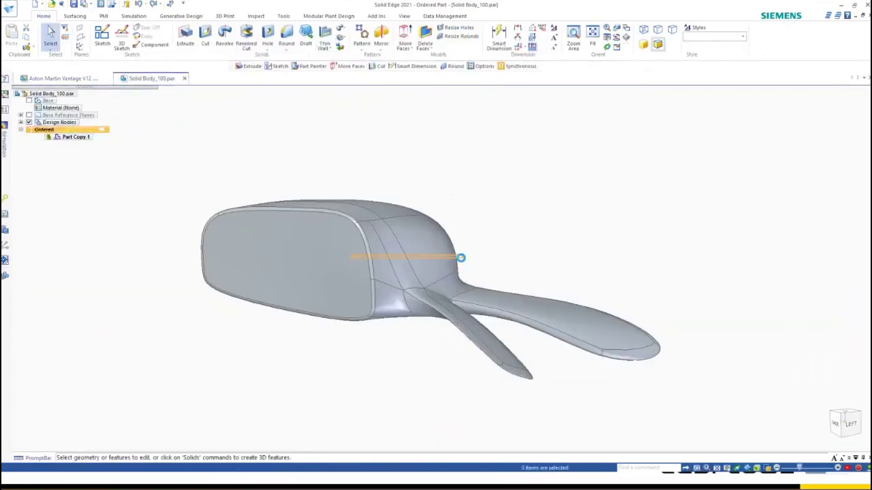
Step: Paint the whole mirror body with the Black (dull) style using Part Painter
middle_click_drag(419, 261, 523, 203)
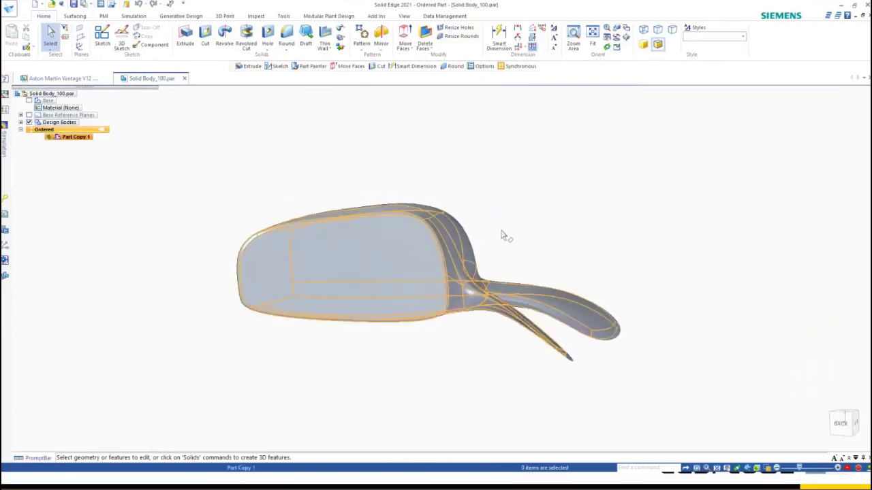
left_click(405, 16)
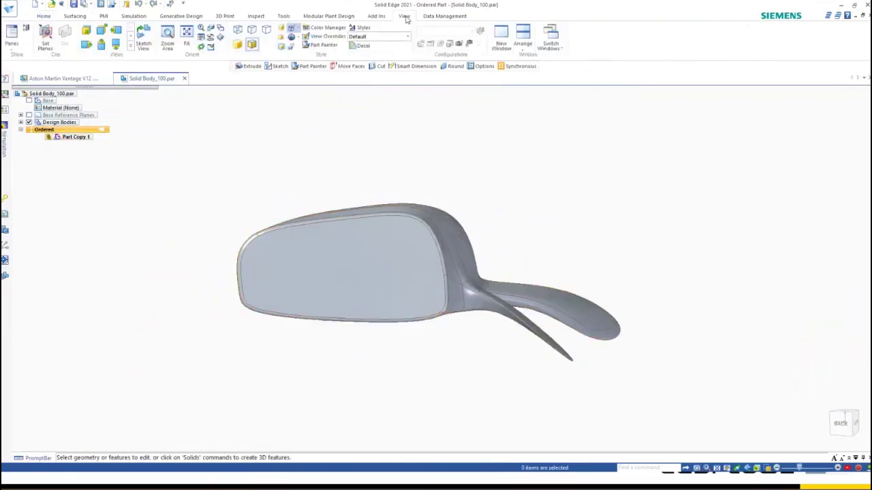
left_click(314, 48)
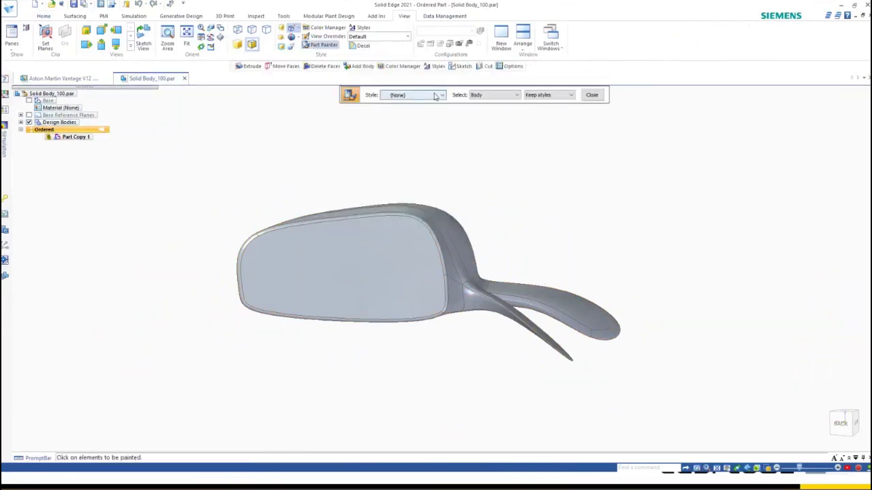
left_click(434, 96)
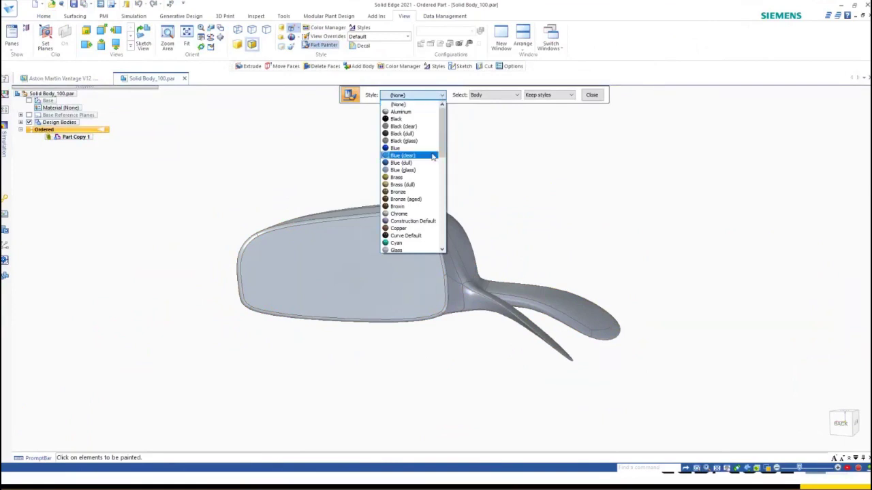
left_click(422, 134)
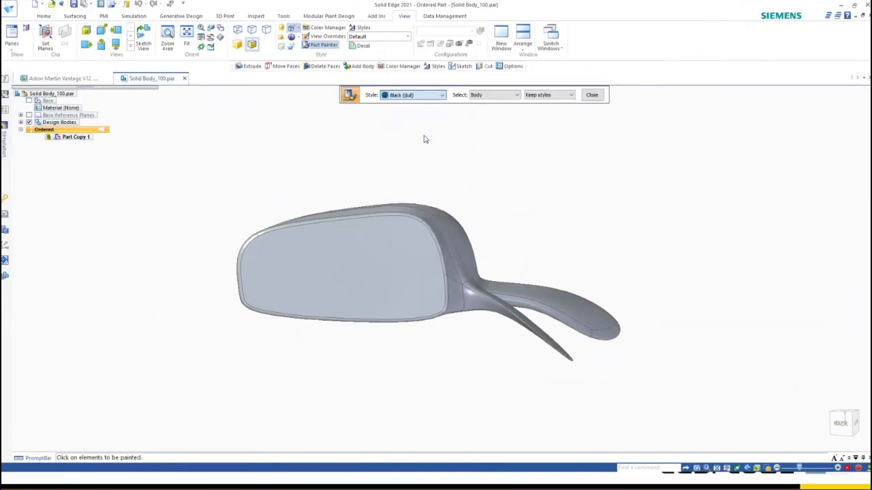
left_click(457, 235)
Step: Paint only the mirror's flat glass face with the Chrome style, using face selection in Part Painter
middle_click_drag(276, 256, 420, 292)
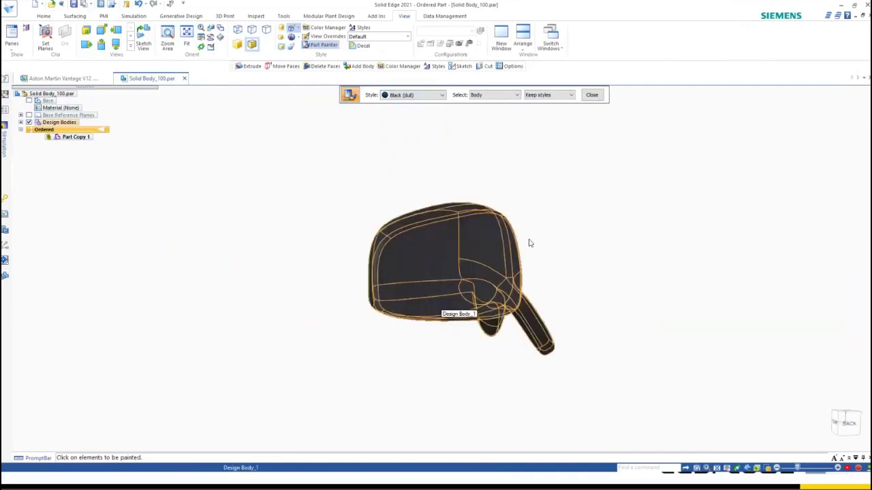
left_click(441, 95)
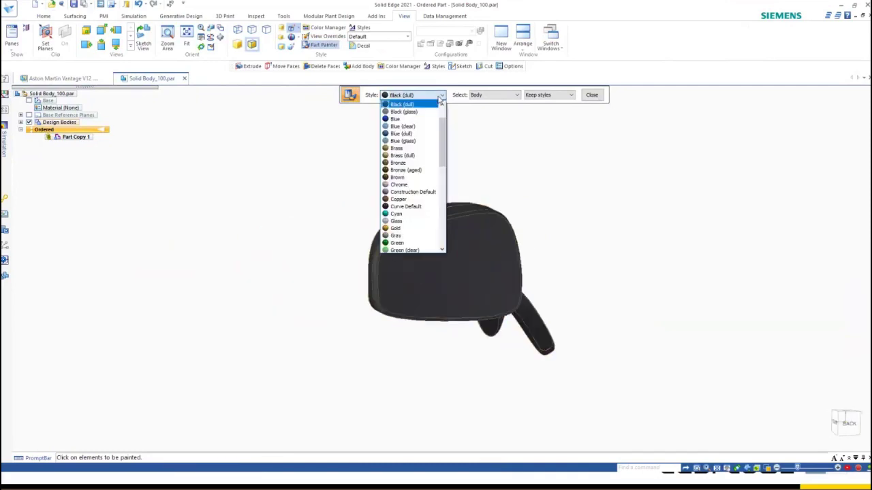
left_click(412, 186)
left_click(506, 98)
left_click(498, 109)
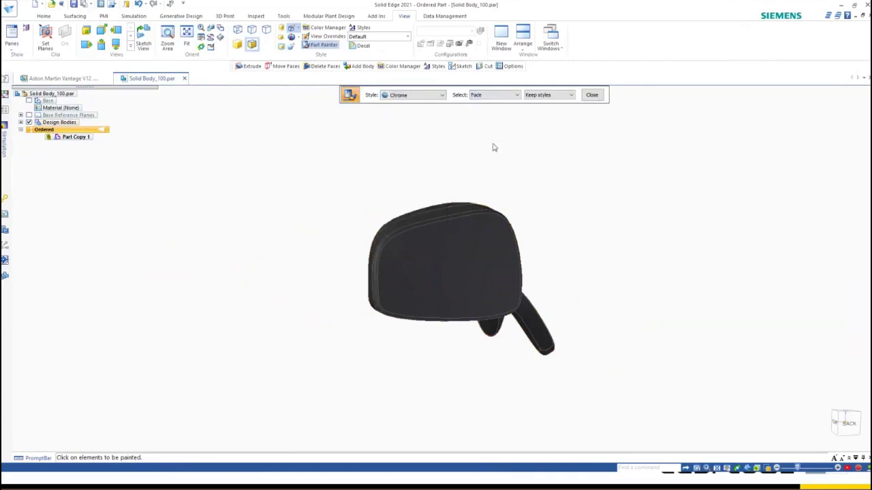
left_click(500, 281)
Step: Inspect the painted mirror from several sides, end Part Painter, then save and close the part to return to the assembly
middle_click_drag(466, 281, 452, 268)
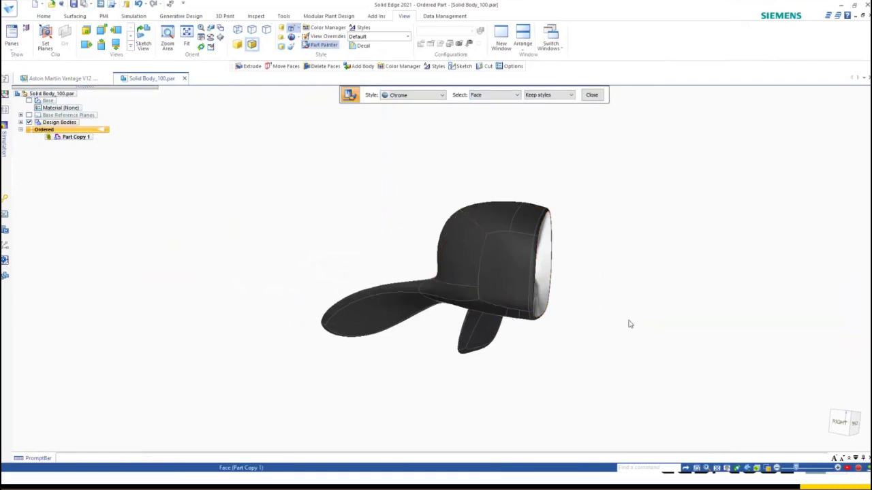
middle_click_drag(534, 261, 520, 248)
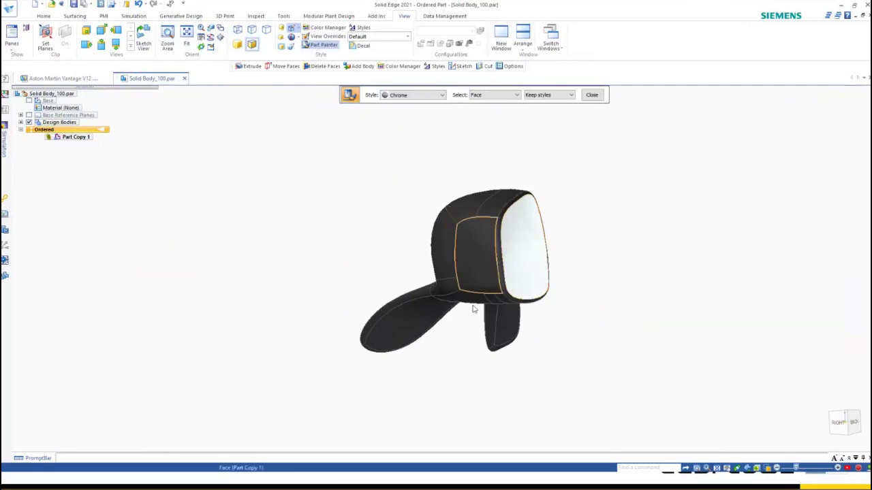
middle_click_drag(467, 293, 381, 268)
middle_click_drag(288, 274, 432, 249)
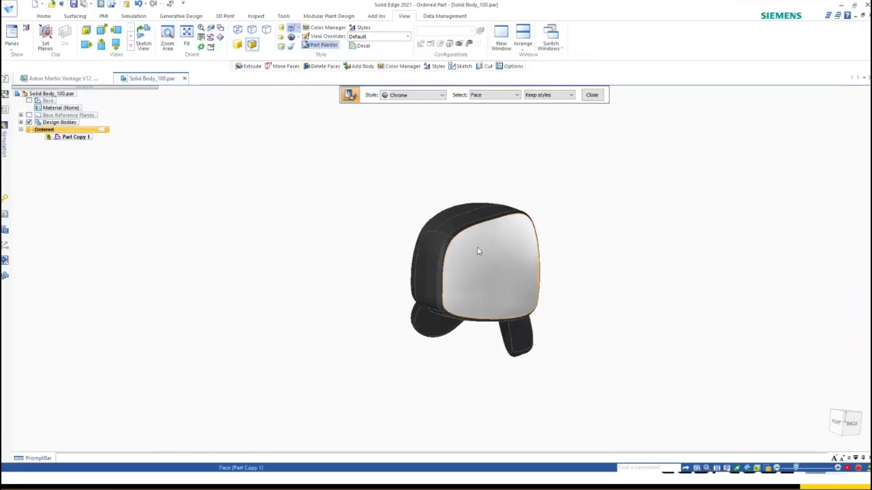
middle_click_drag(508, 271, 491, 275)
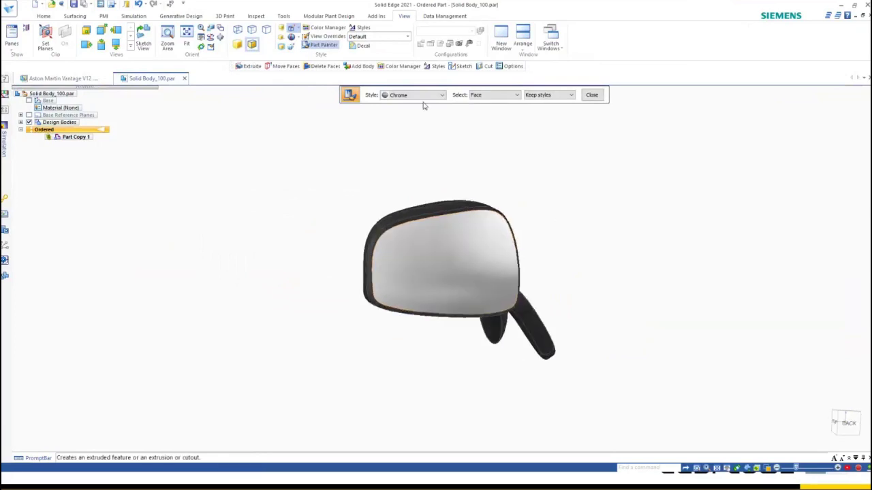
left_click(591, 95)
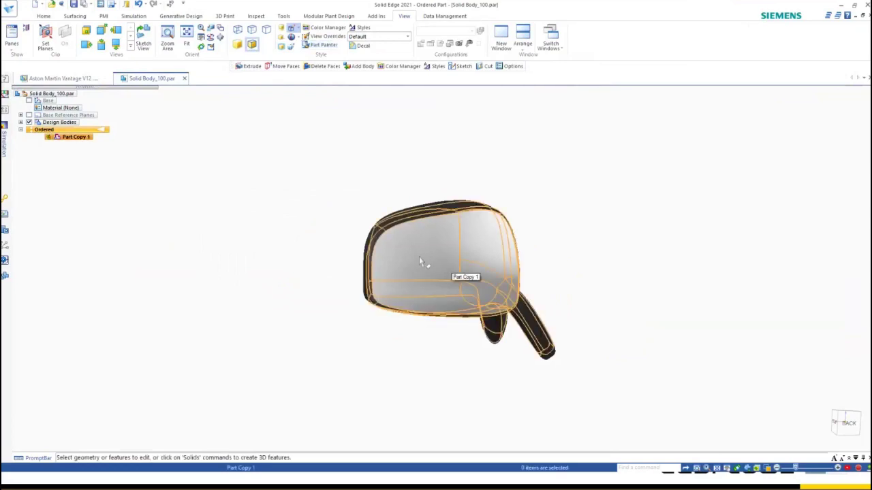
key("ctrl+s")
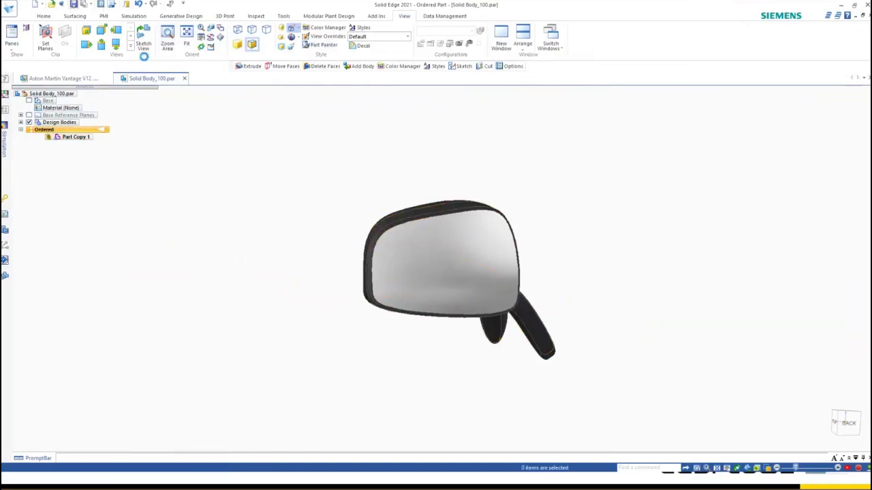
left_click(185, 79)
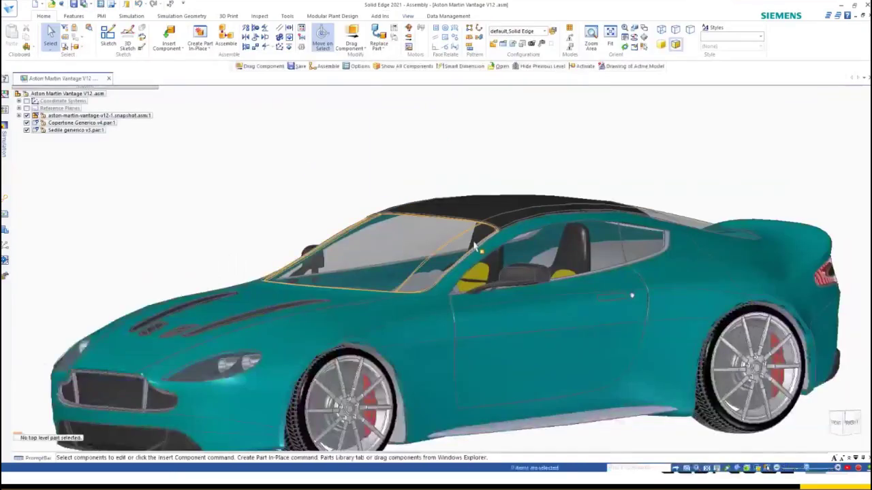
Step: Review the preset output sizes in the KeyShot options and accept the 1280 x 780 HD preset
middle_click_drag(479, 243, 294, 247)
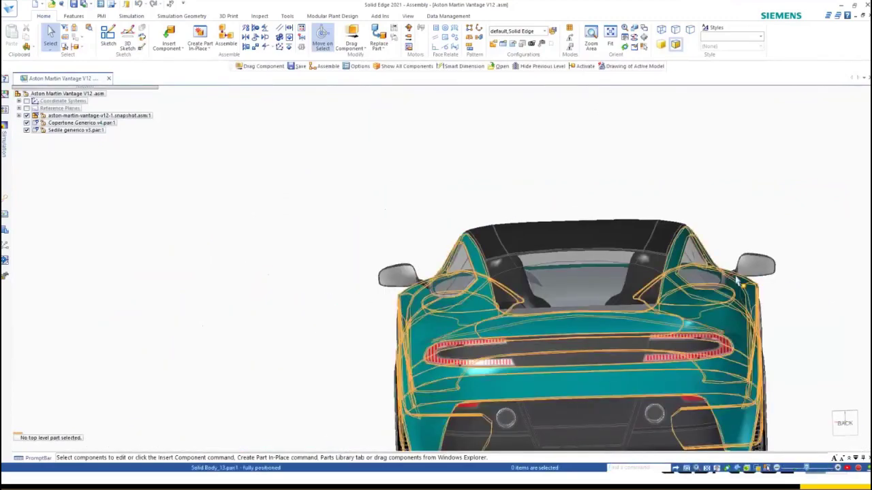
middle_click_drag(749, 266, 657, 258)
scroll(658, 259, "down", 3)
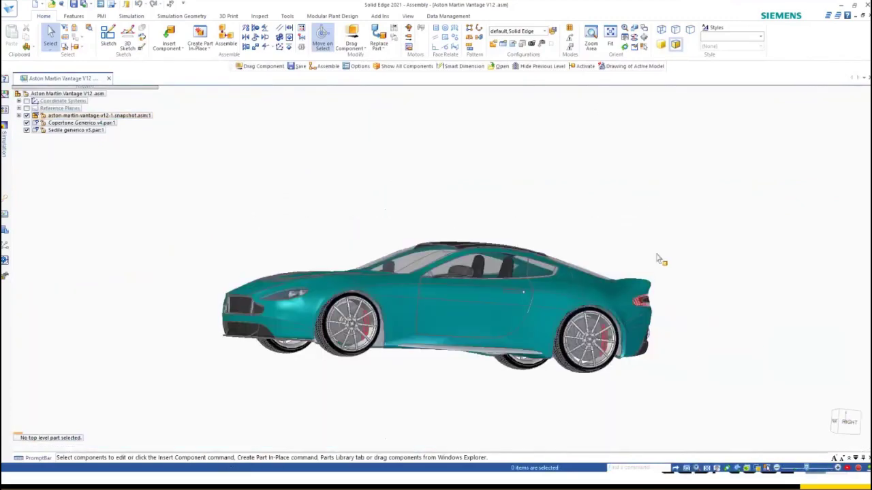
middle_click_drag(455, 277, 496, 293)
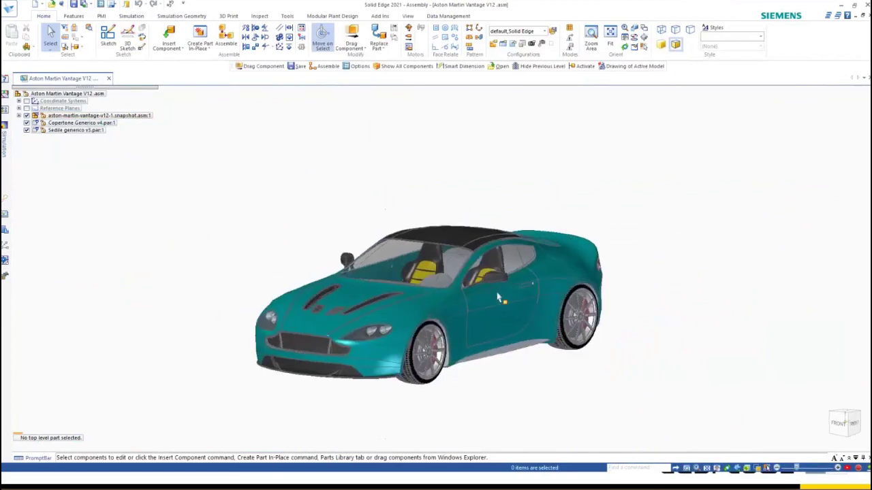
left_click(409, 18)
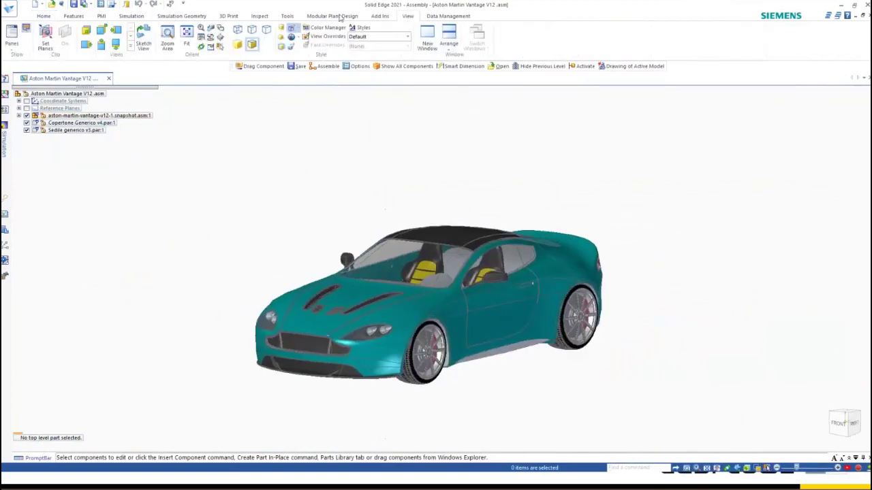
left_click(287, 16)
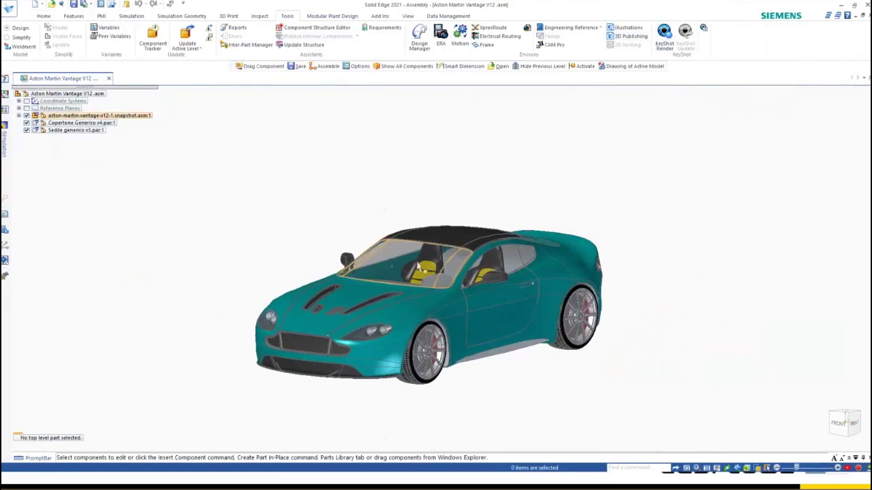
left_click(703, 28)
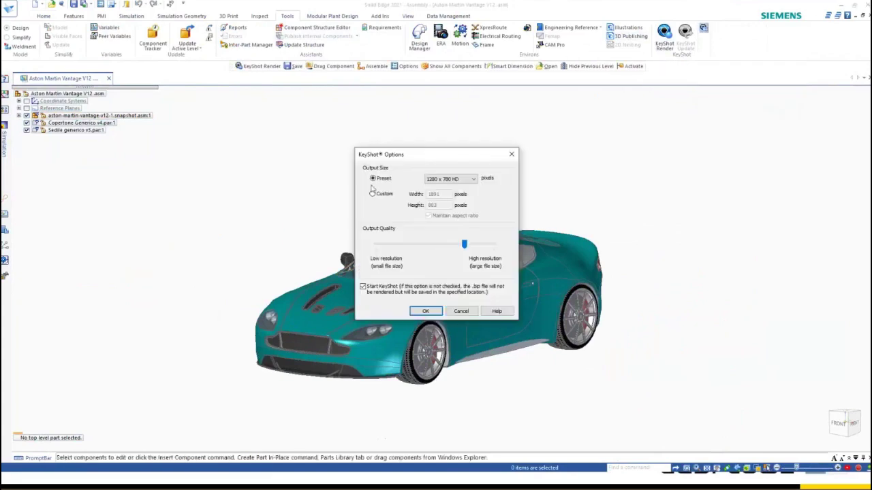
left_click(460, 180)
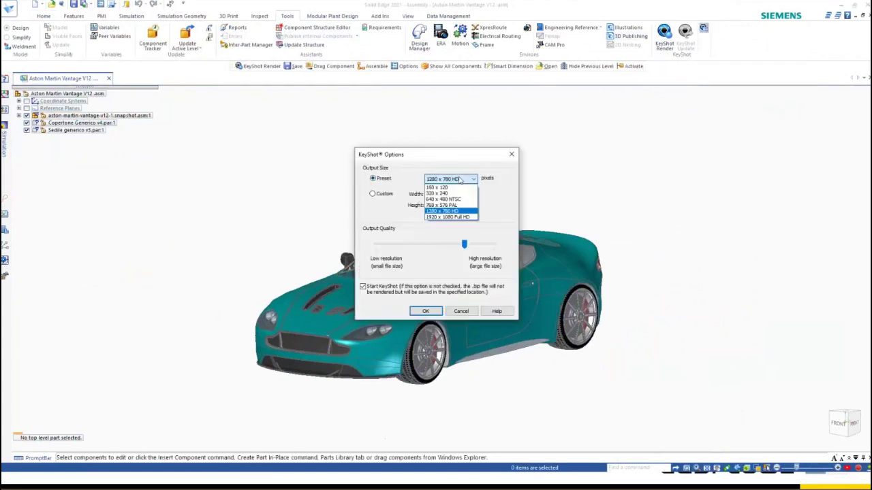
left_click(511, 197)
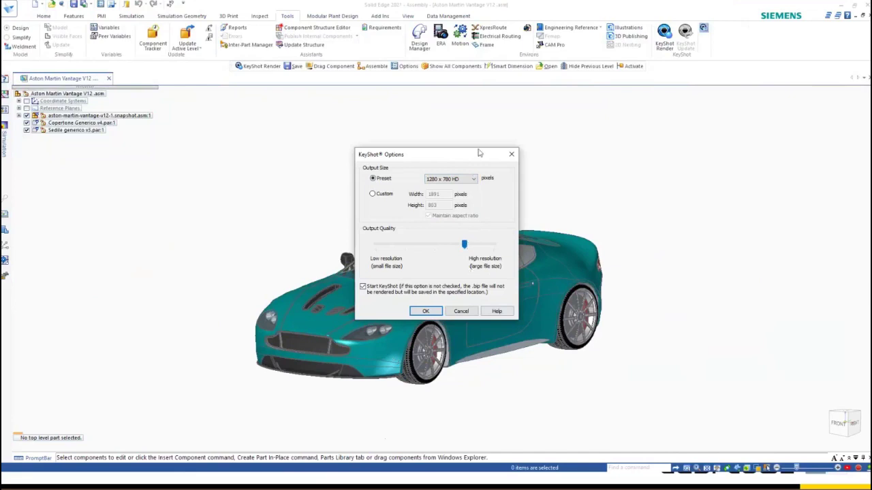
left_click_drag(477, 152, 735, 111)
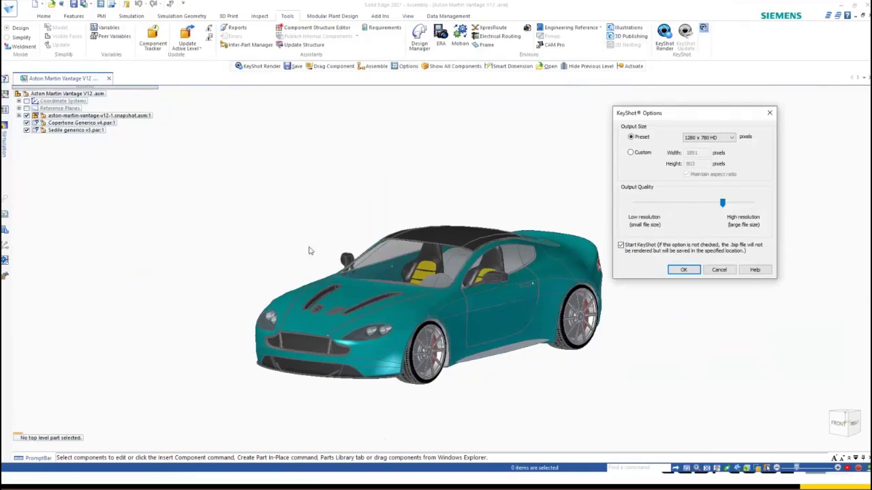
left_click(683, 269)
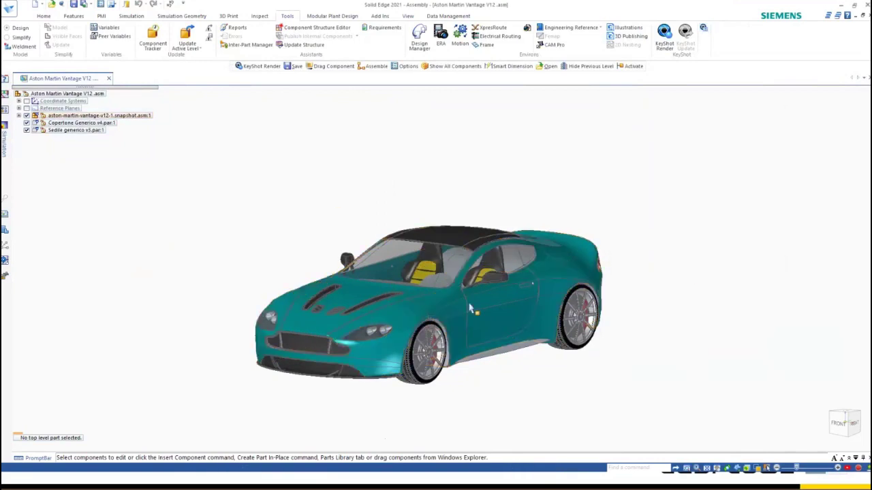
Step: Apply the High Quality view style to the car assembly display
middle_click_drag(469, 305, 454, 301)
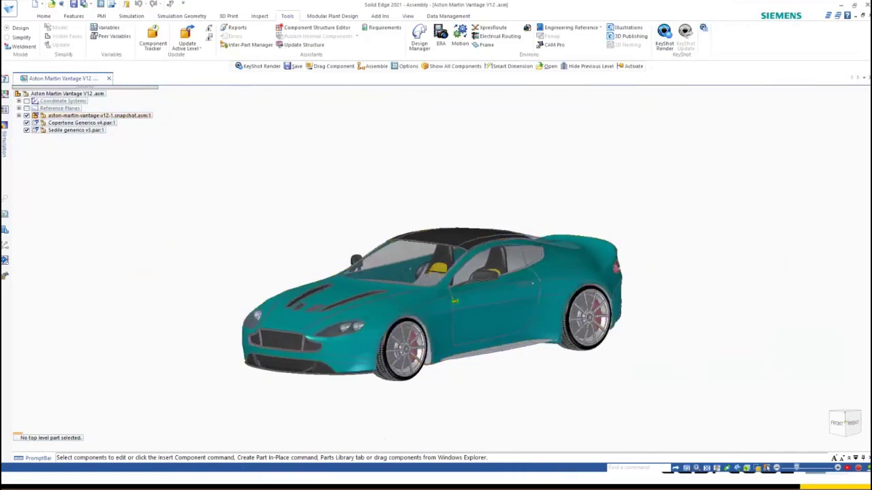
left_click(407, 15)
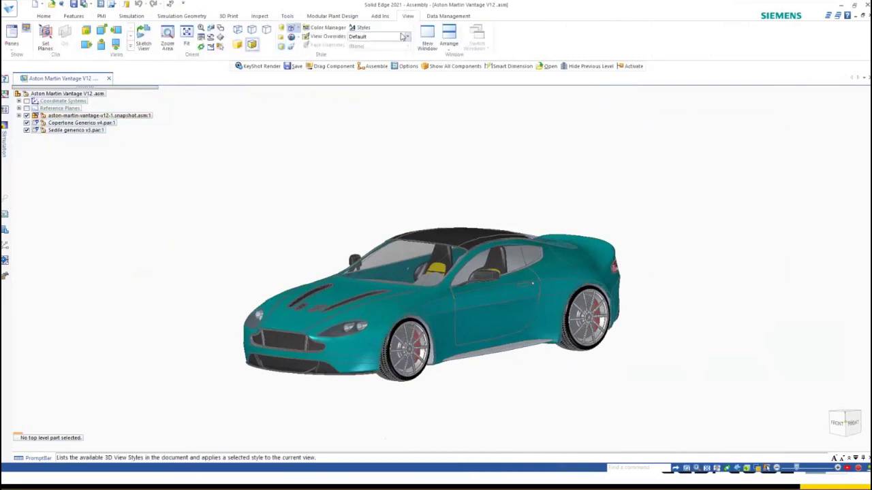
left_click(403, 36)
left_click(381, 51)
middle_click_drag(436, 304, 428, 278)
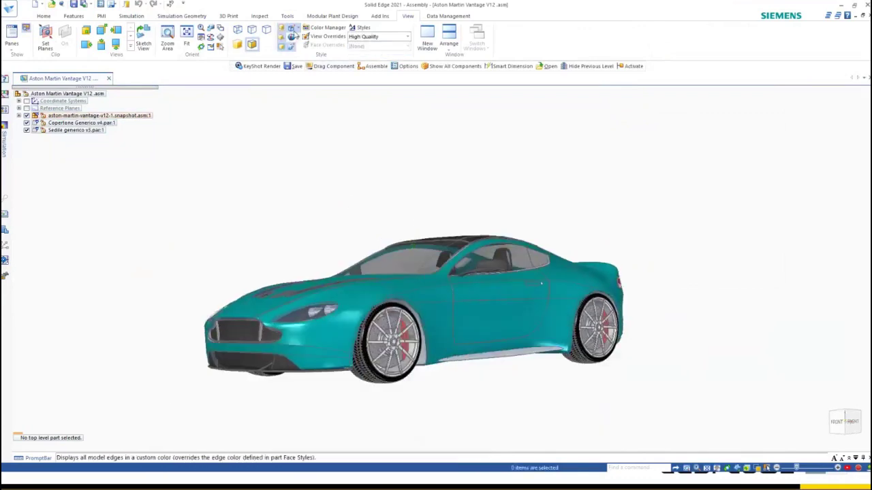
scroll(330, 310, "up", 3)
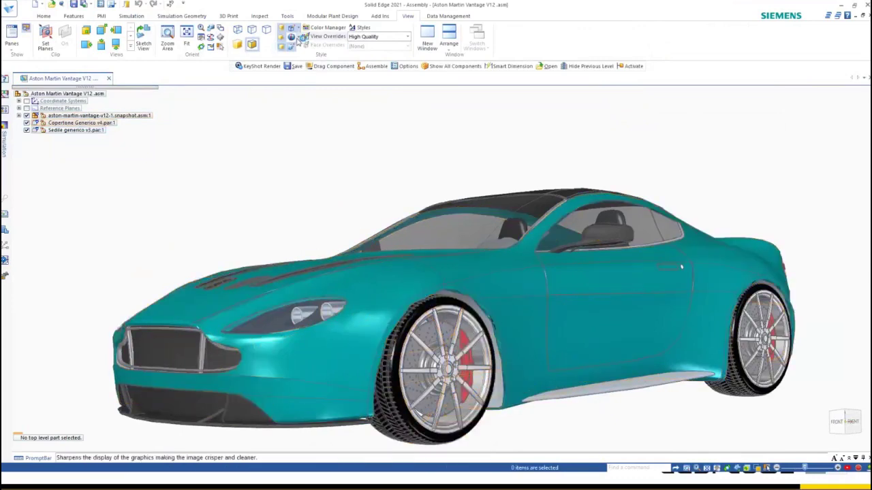
Step: Set the display sharpness to 5 Finer display, accepting the slowdown warning, and check the setting on the zoomed-in car
mouse_move(320, 47)
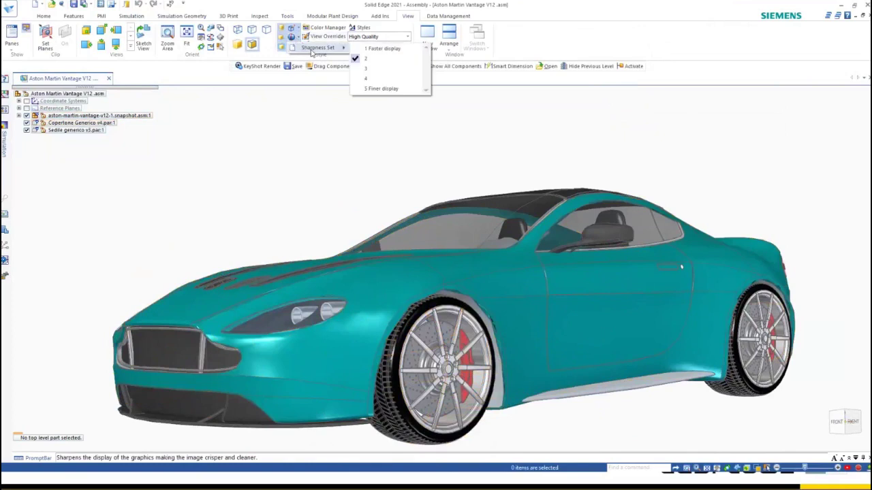
left_click(384, 89)
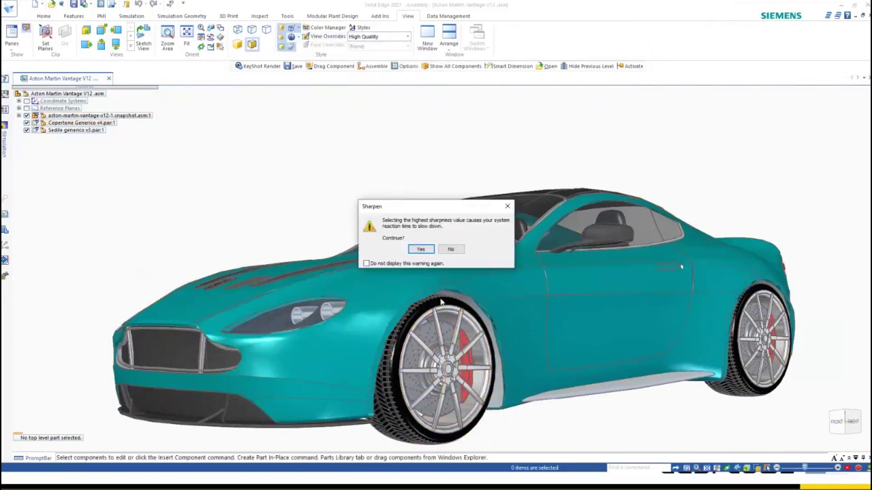
left_click(421, 250)
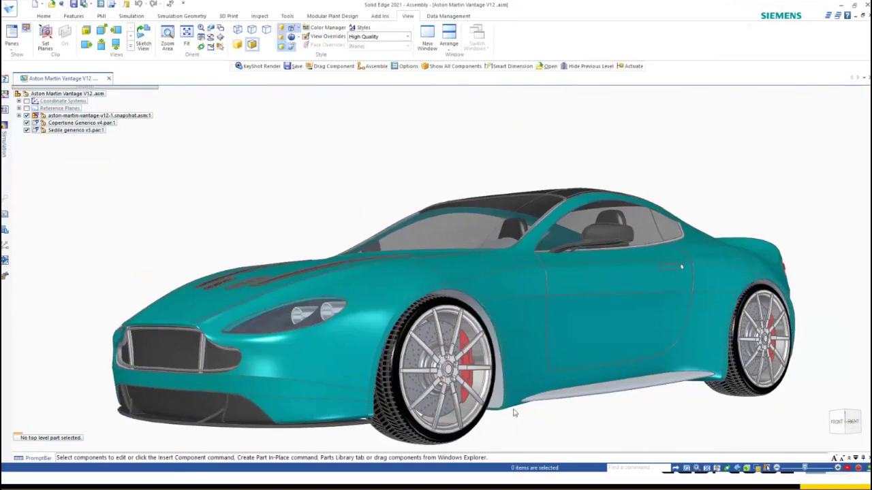
scroll(434, 409, "up", 2)
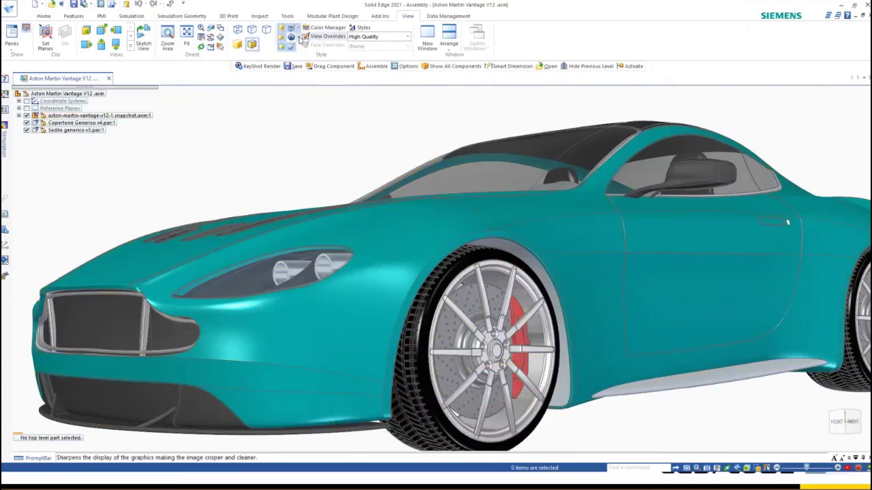
mouse_move(302, 54)
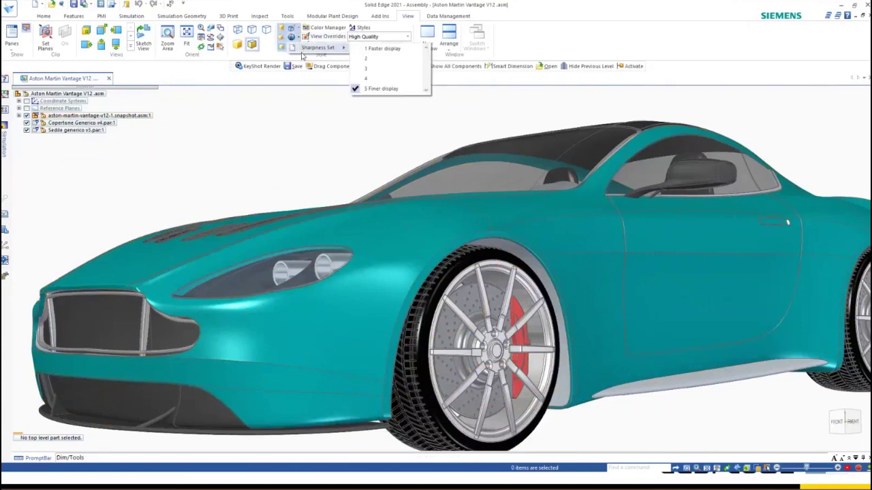
left_click(290, 184)
Step: Orient the whole car in an elevated front three-quarter view and send the assembly to KeyShot Render
scroll(361, 259, "down", 4)
scroll(372, 264, "down", 2)
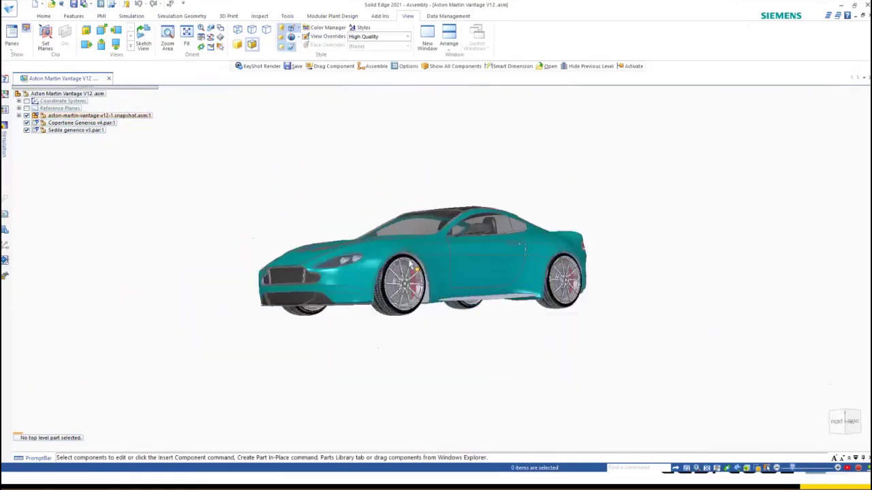
middle_click_drag(373, 265, 527, 375)
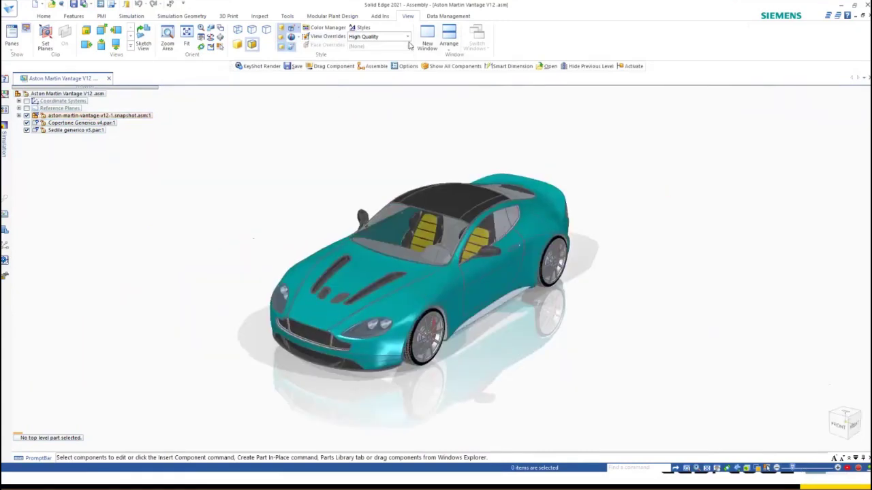
left_click(287, 15)
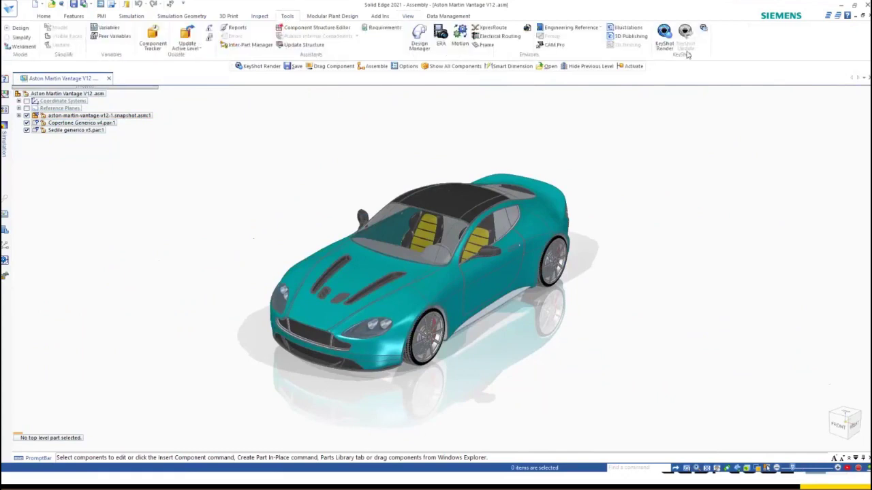
left_click(669, 37)
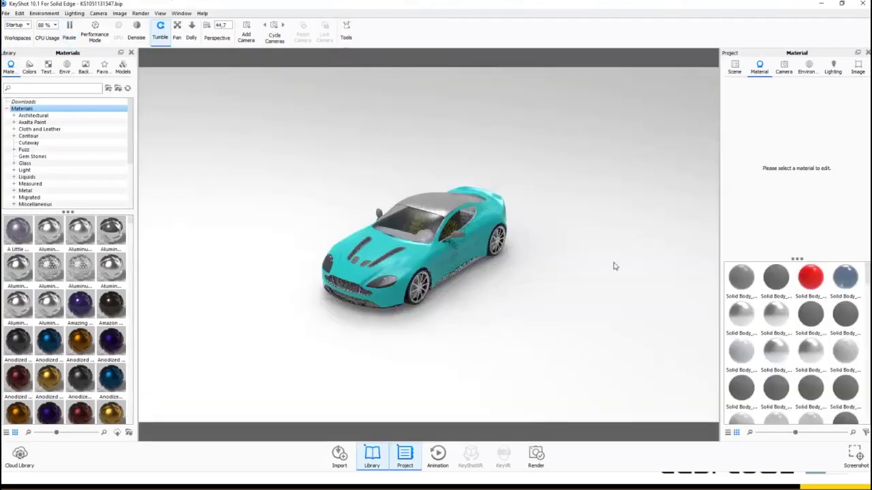
Step: Frame the car larger in the KeyShot scene, in a slightly elevated front three-quarter camera view
middle_click_drag(440, 318, 438, 293)
left_click_drag(454, 337, 372, 246)
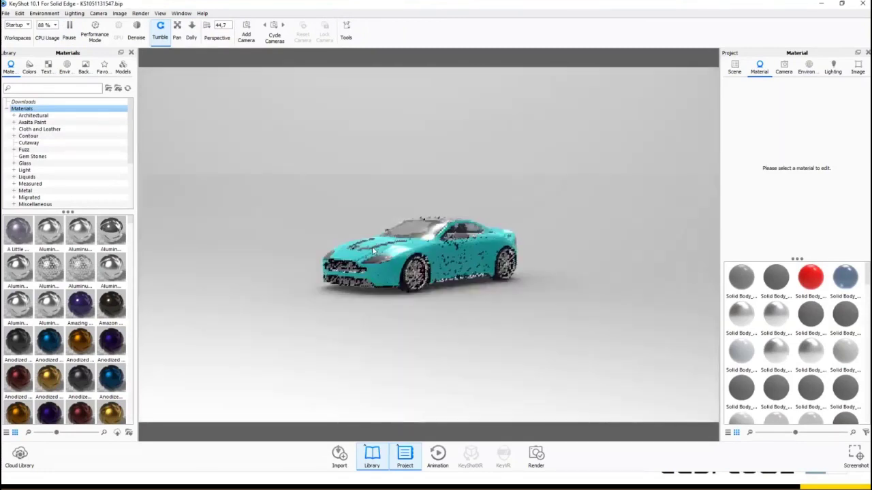
scroll(353, 231, "up", 3)
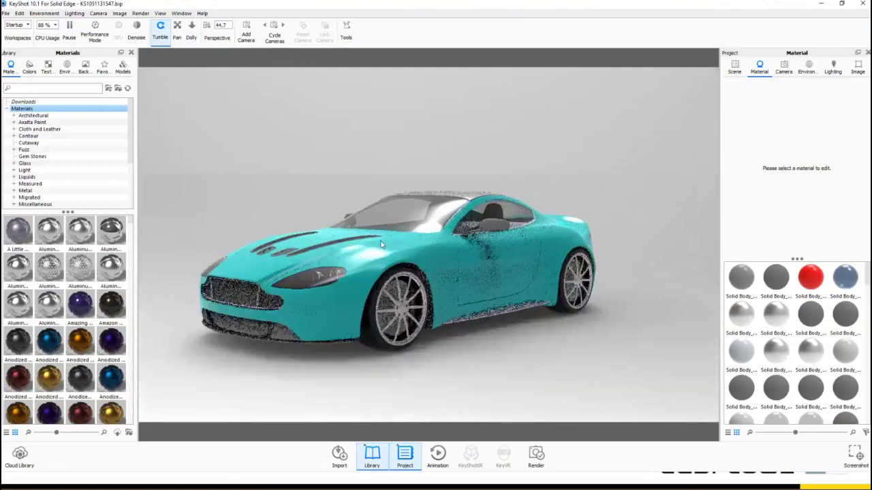
middle_click_drag(381, 245, 414, 247)
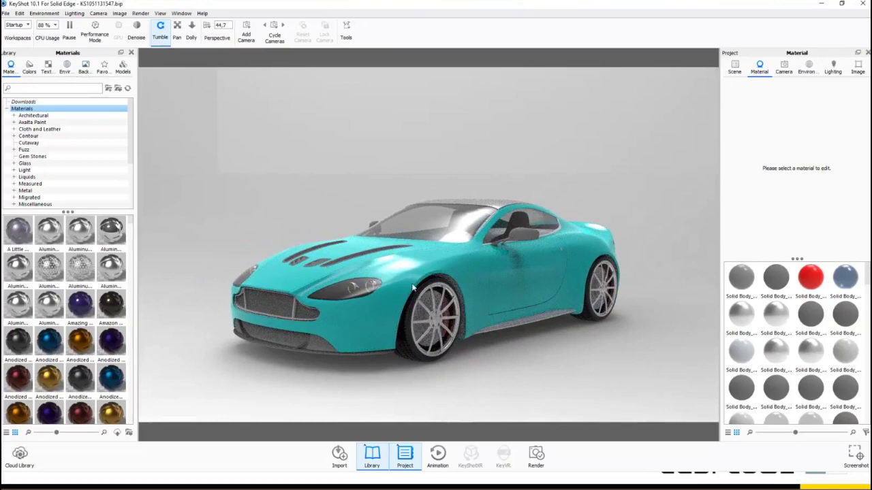
left_click_drag(412, 285, 278, 261)
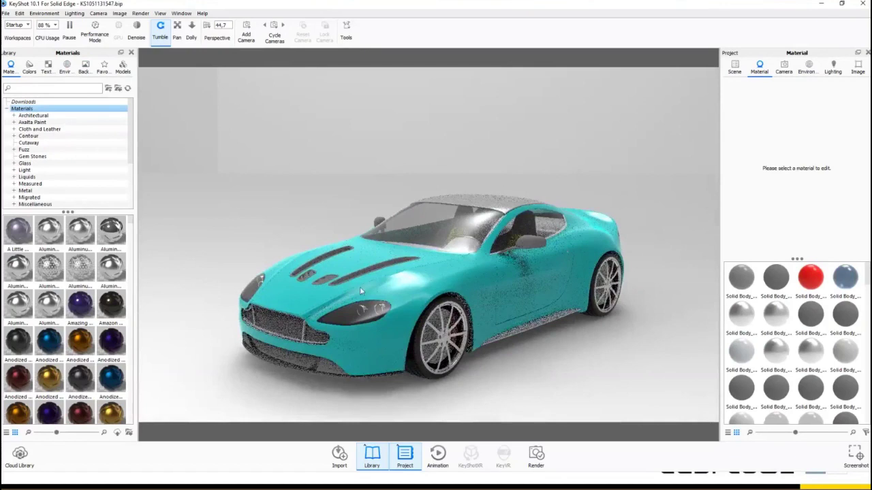
left_click_drag(361, 292, 392, 339)
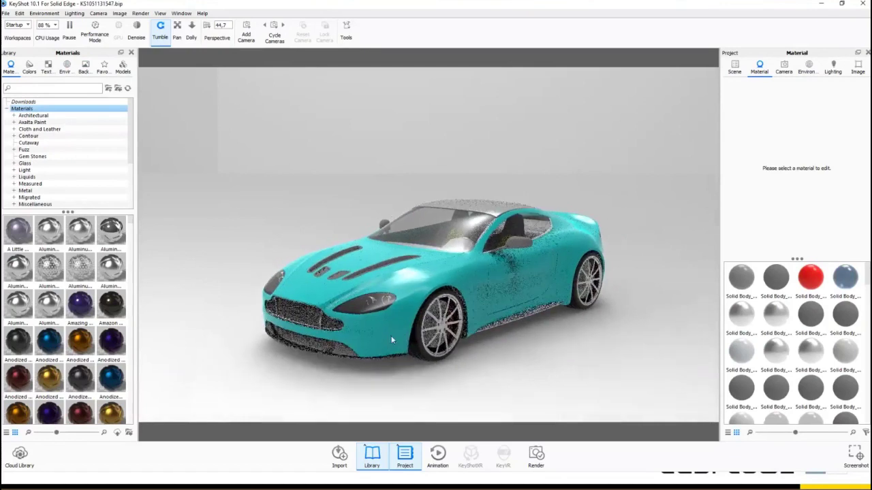
Step: Compare the library's Interior, Outdoor, Studio and Sun & Sky environments, and apply the outdoor Dosch-Design_Dirt-Lot_2k environment to the scene
left_click(66, 67)
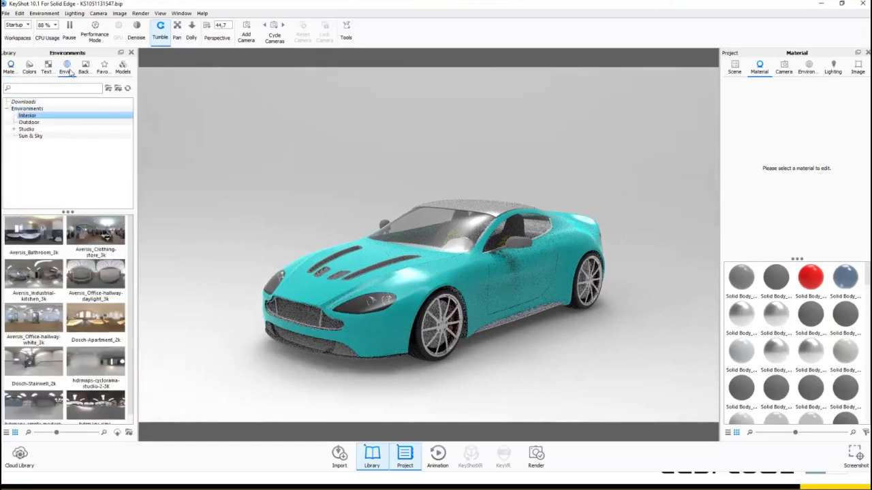
left_click(37, 117)
left_click(31, 122)
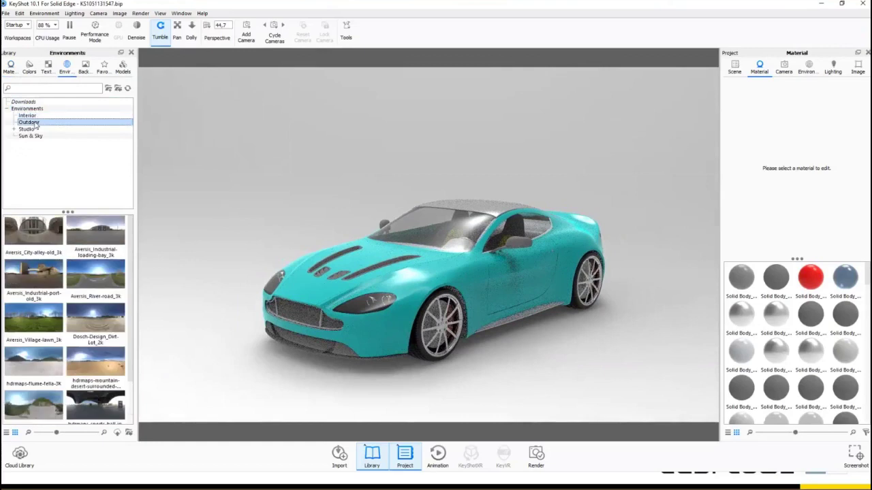
left_click(27, 129)
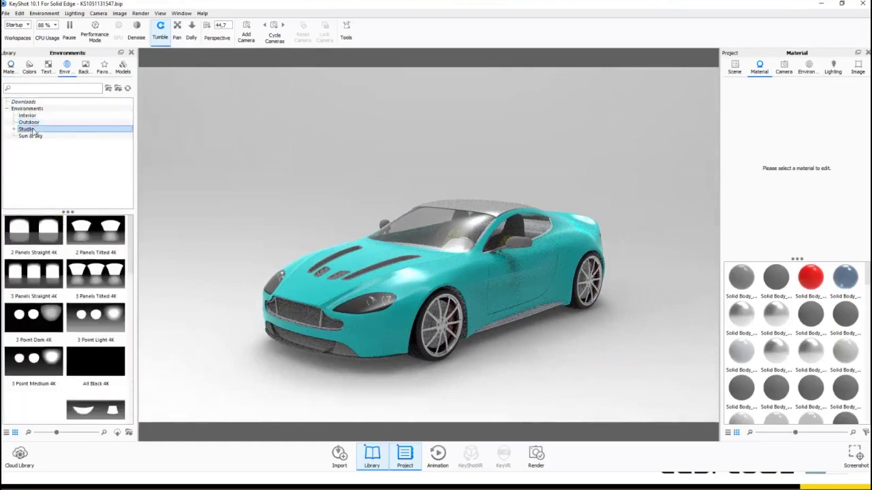
left_click(30, 136)
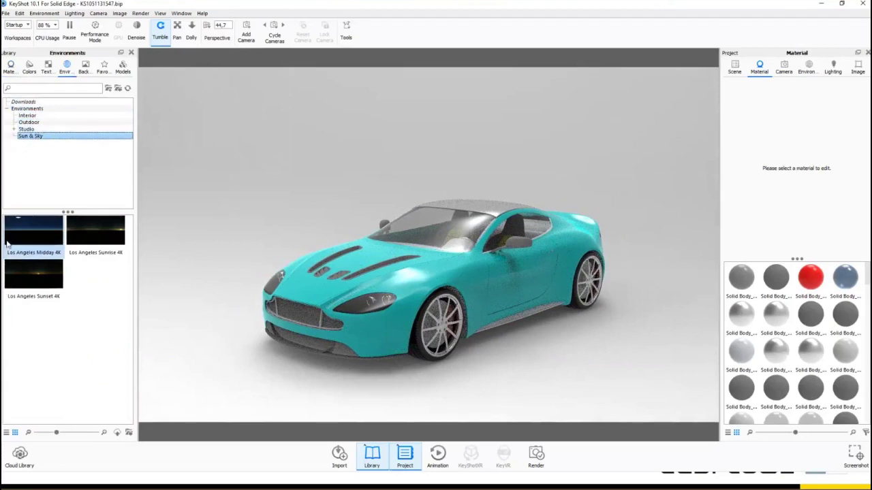
left_click(28, 116)
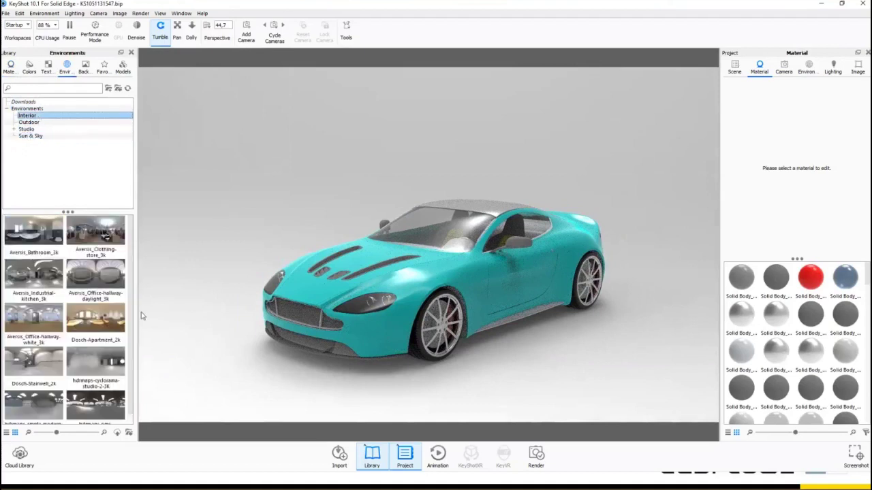
left_click(30, 122)
left_click(104, 330)
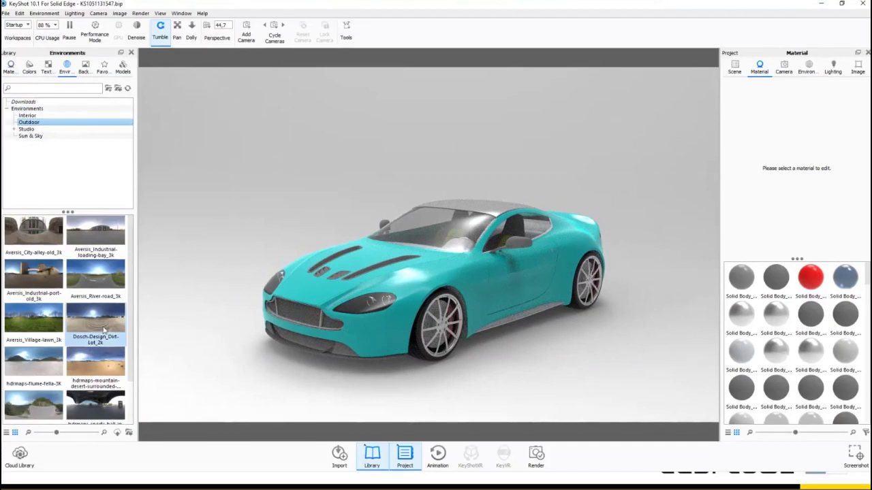
left_click_drag(105, 330, 271, 164)
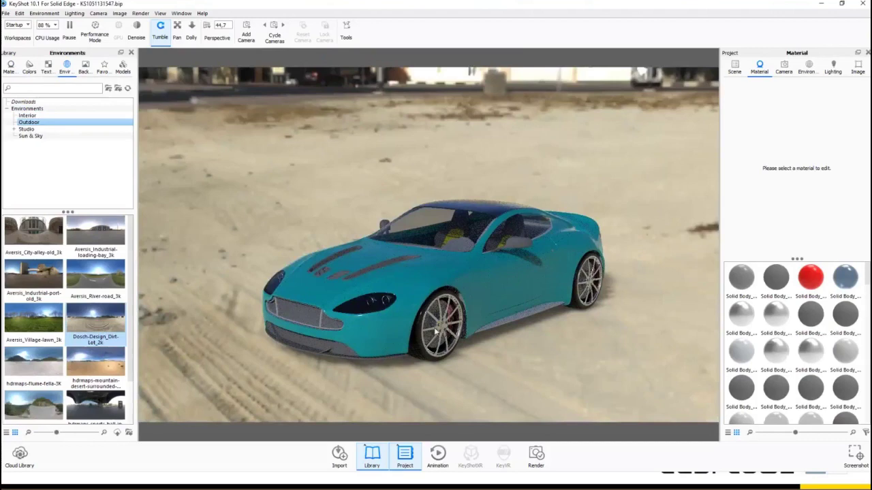
left_click_drag(435, 332, 459, 318)
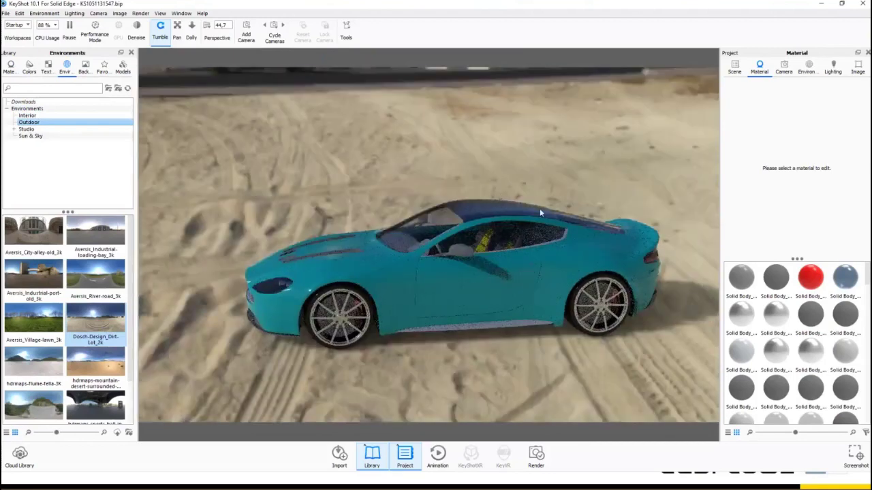
Step: Look through the Paint materials in the library for a metallic red finish
left_click(11, 66)
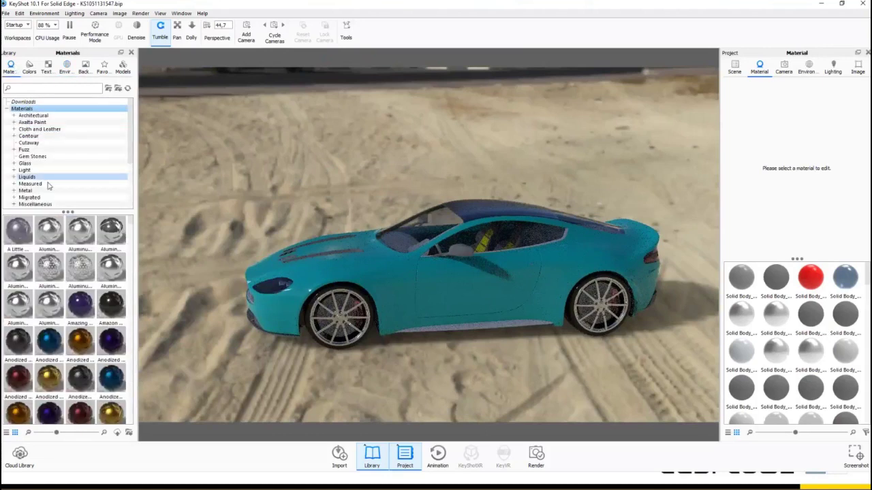
scroll(39, 194, "down", 2)
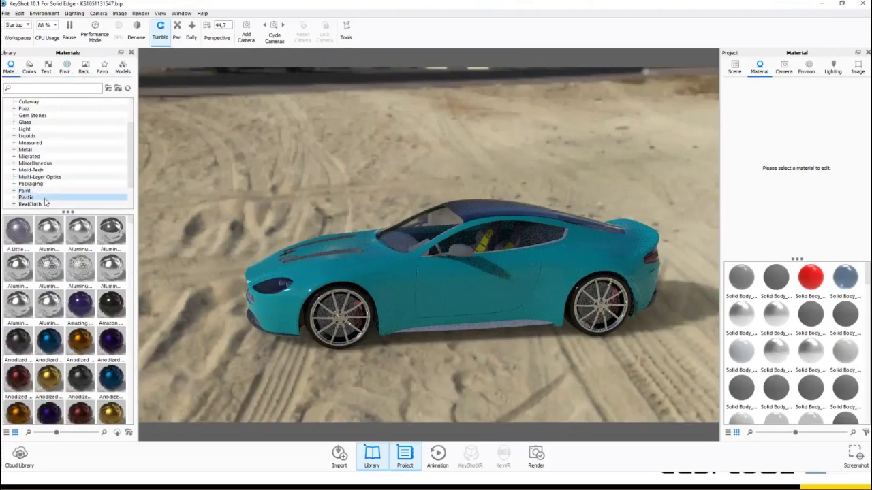
left_click(39, 192)
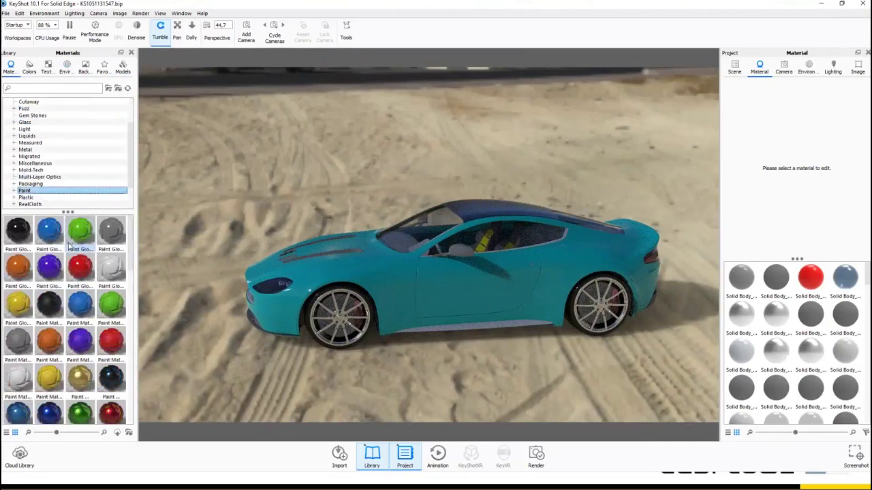
mouse_move(69, 246)
scroll(69, 247, "down", 3)
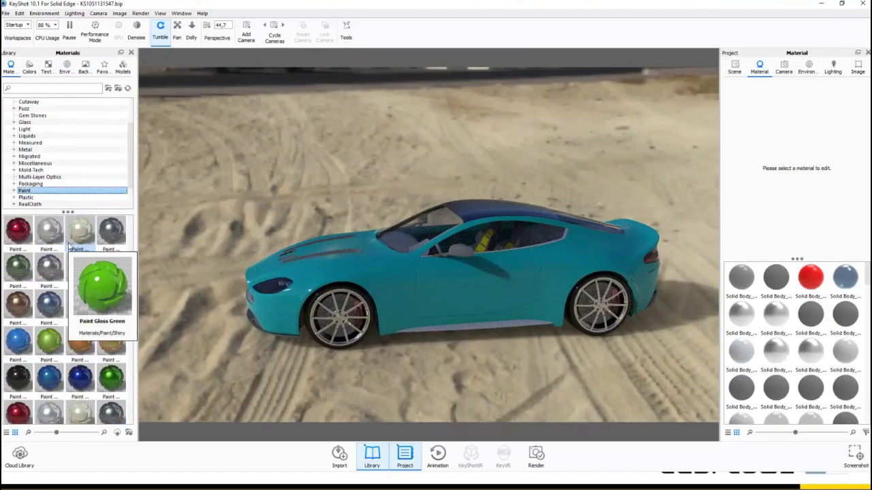
mouse_move(23, 228)
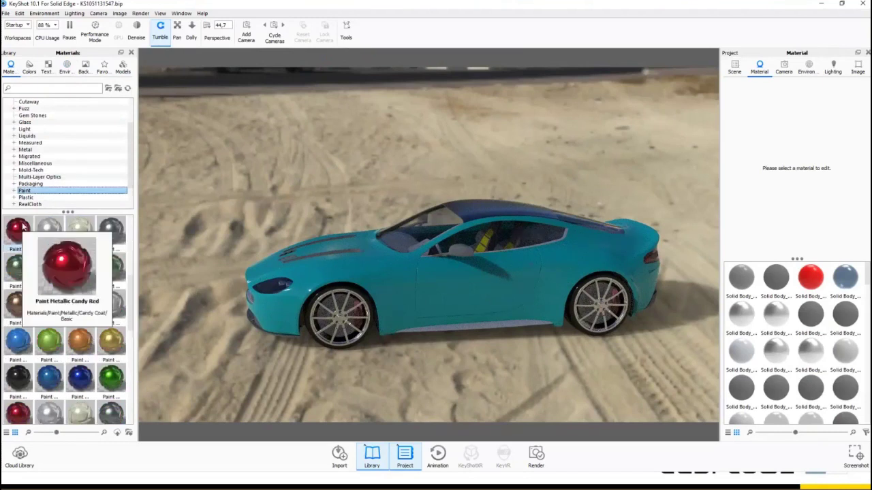
mouse_move(24, 419)
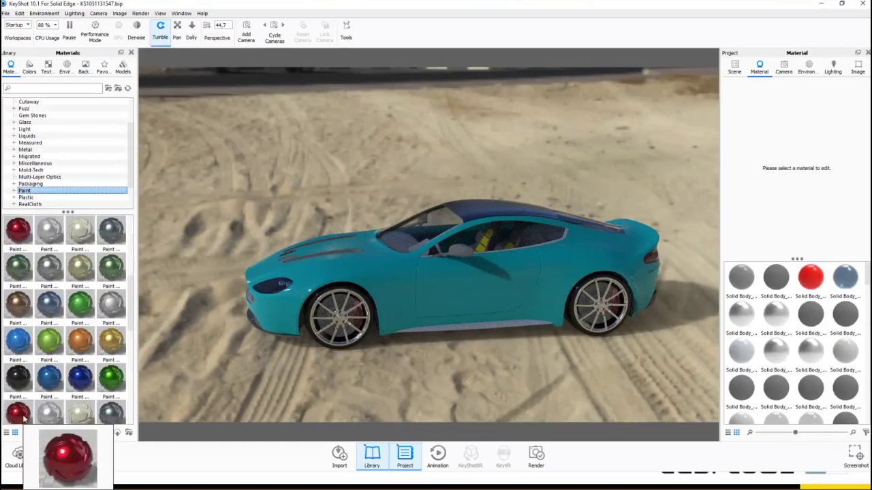
scroll(74, 256, "down", 3)
scroll(74, 256, "up", 3)
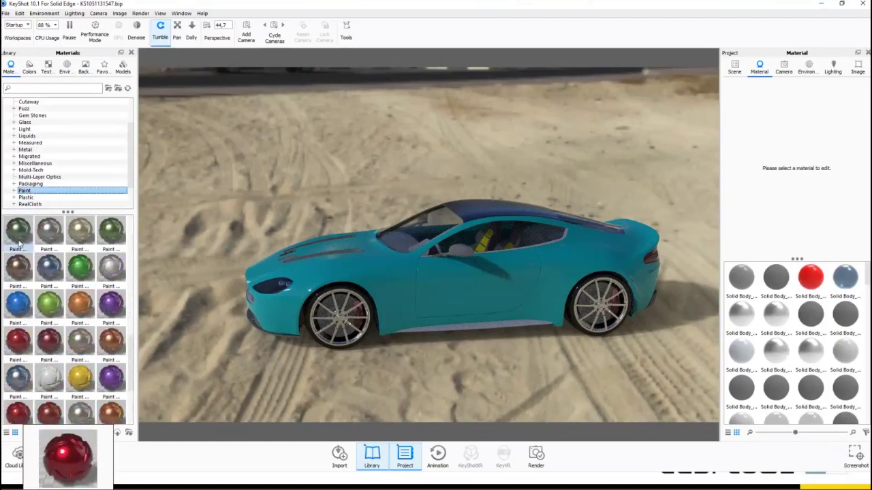
mouse_move(19, 359)
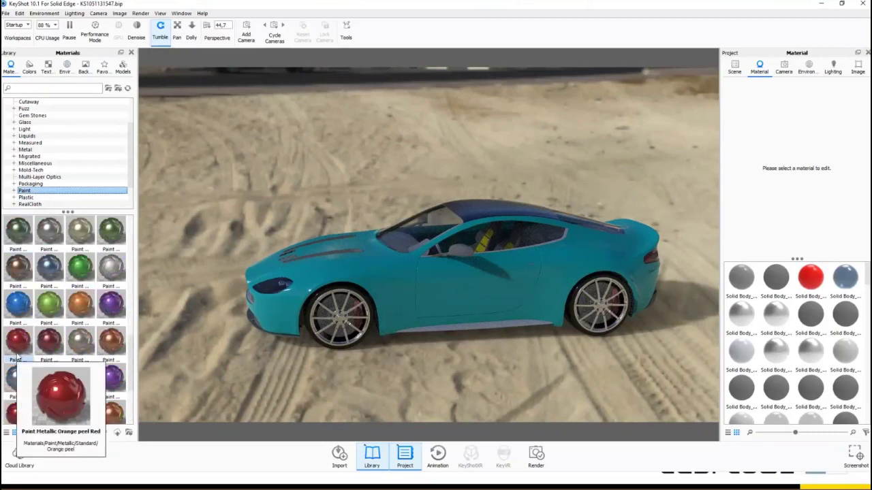
scroll(19, 356, "down", 3)
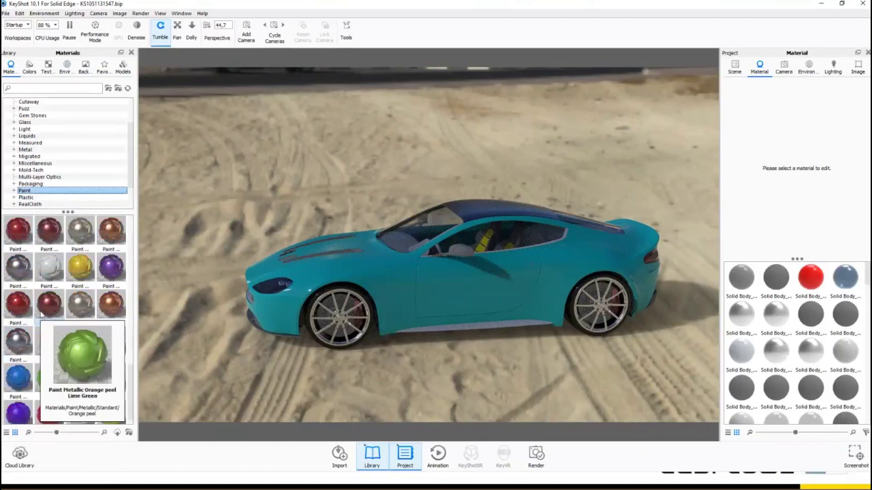
mouse_move(22, 307)
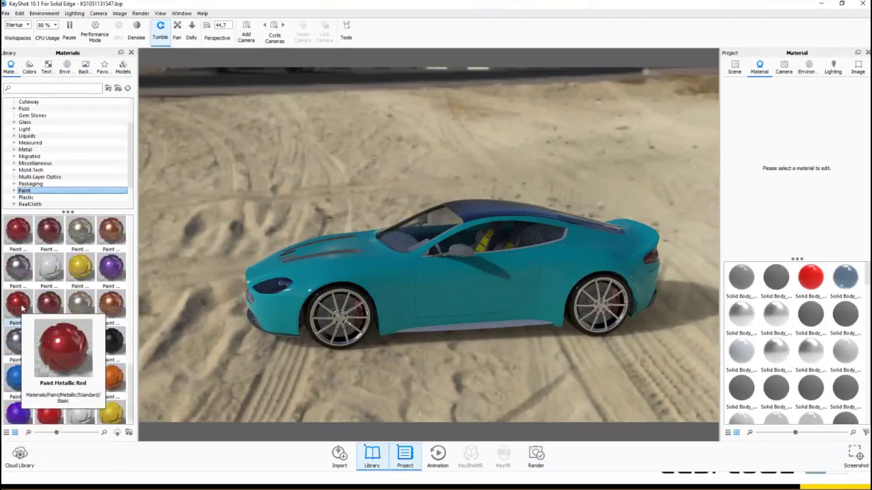
Step: Apply Paint Metallic Red to the main body shell, door and hood, linking the duplicate materials without being asked again
mouse_move(23, 308)
left_mouse_down()
mouse_move(247, 305)
mouse_move(361, 275)
mouse_move(354, 269)
left_mouse_up()
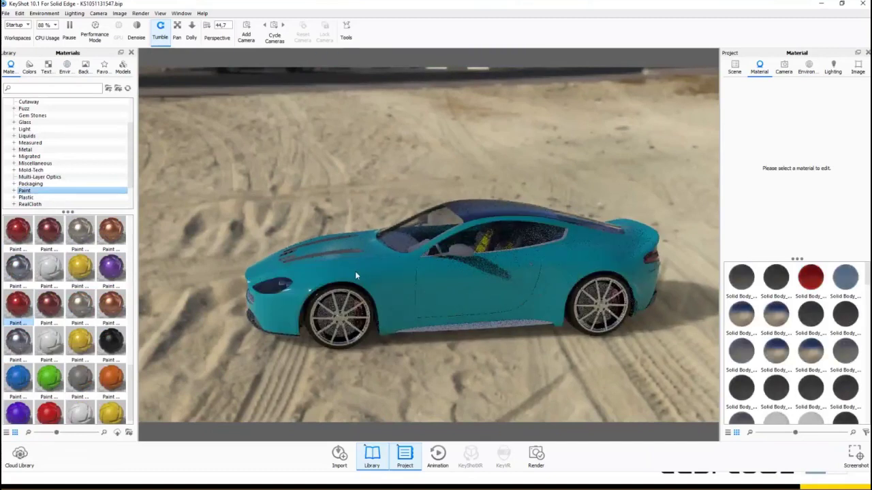
mouse_move(16, 302)
left_mouse_down()
mouse_move(312, 291)
mouse_move(386, 273)
left_mouse_up()
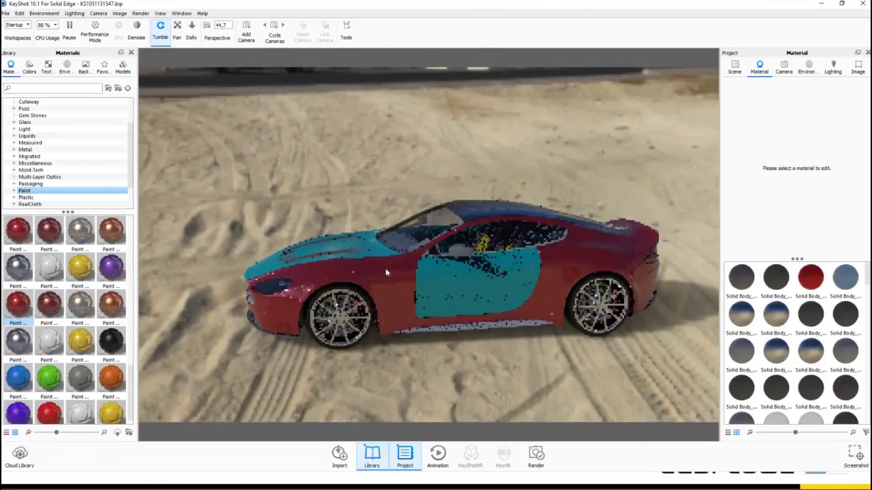
mouse_move(7, 311)
left_mouse_down()
mouse_move(70, 320)
mouse_move(469, 295)
left_mouse_up()
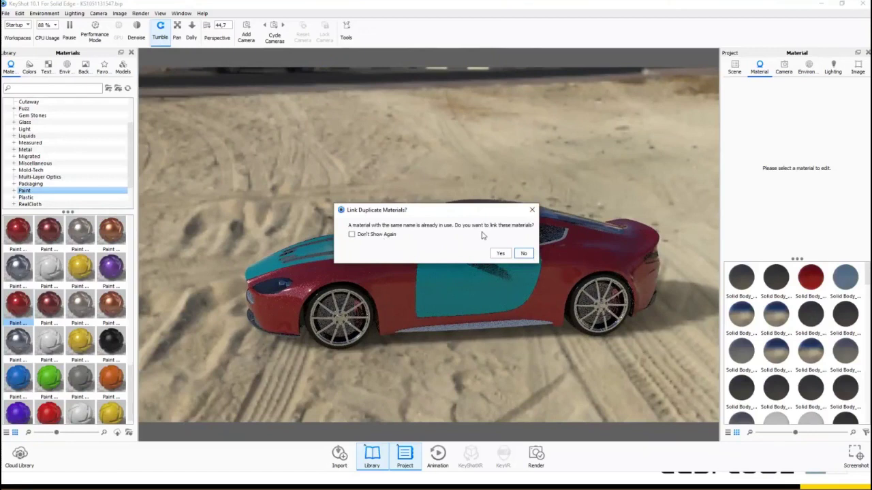
left_click(359, 235)
left_click(500, 254)
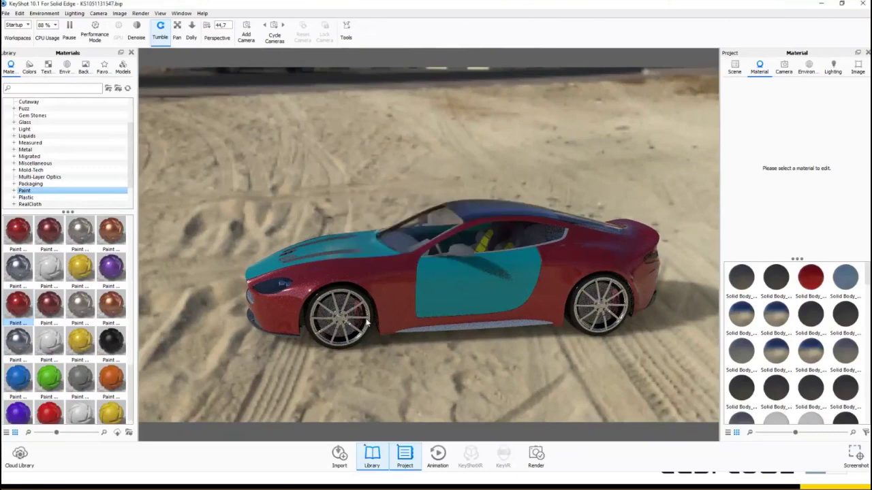
left_click_drag(328, 278, 399, 288)
mouse_move(15, 312)
left_mouse_down()
mouse_move(354, 263)
mouse_move(352, 256)
left_mouse_up()
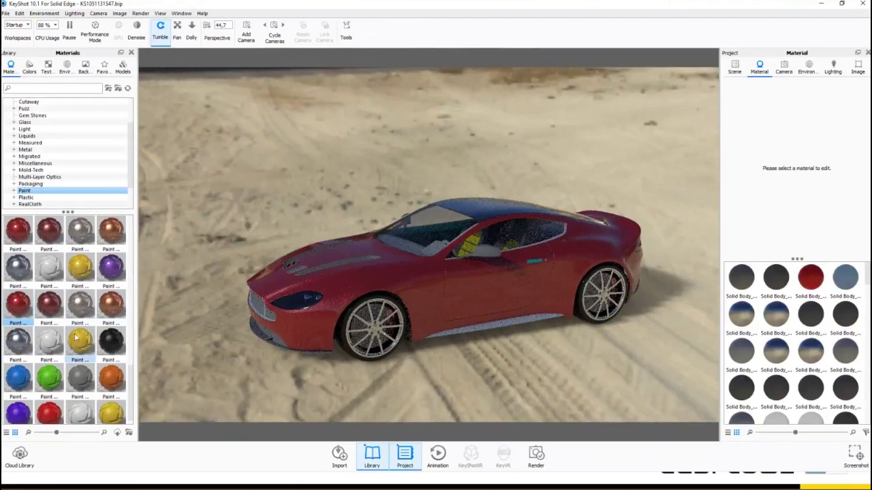
Step: Try a metallic purple paint on the linked body parts and put Paint Metallic Red back on them
left_click_drag(125, 278, 379, 284)
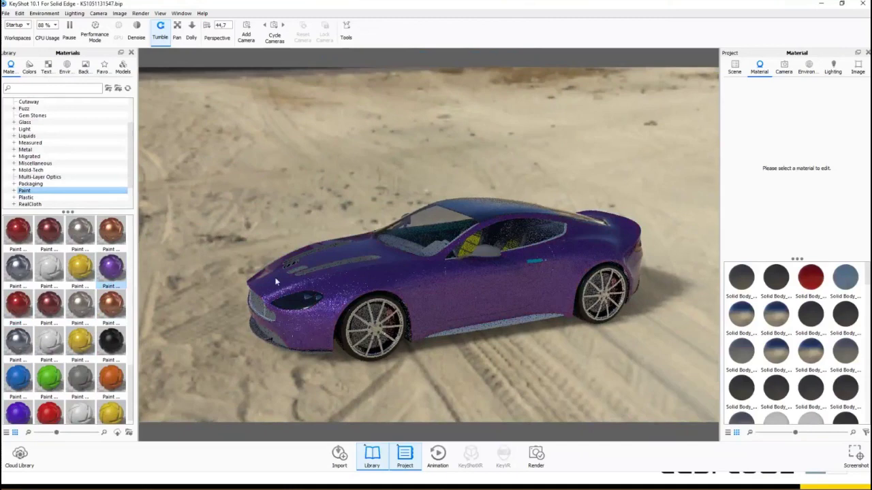
mouse_move(24, 311)
left_mouse_down()
mouse_move(382, 284)
mouse_move(411, 270)
mouse_move(259, 341)
left_mouse_up()
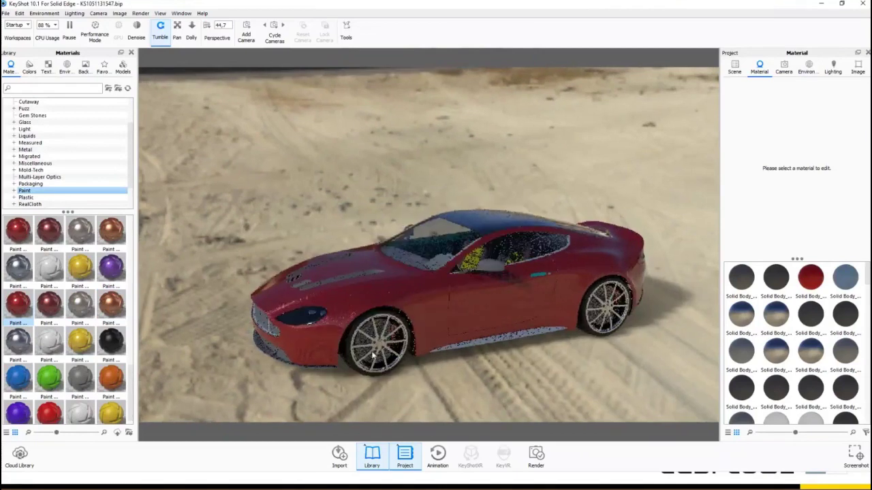
Step: Apply Paint Metallic Red to the roof and to the door on the opposite side of the car
left_click_drag(373, 356, 122, 329)
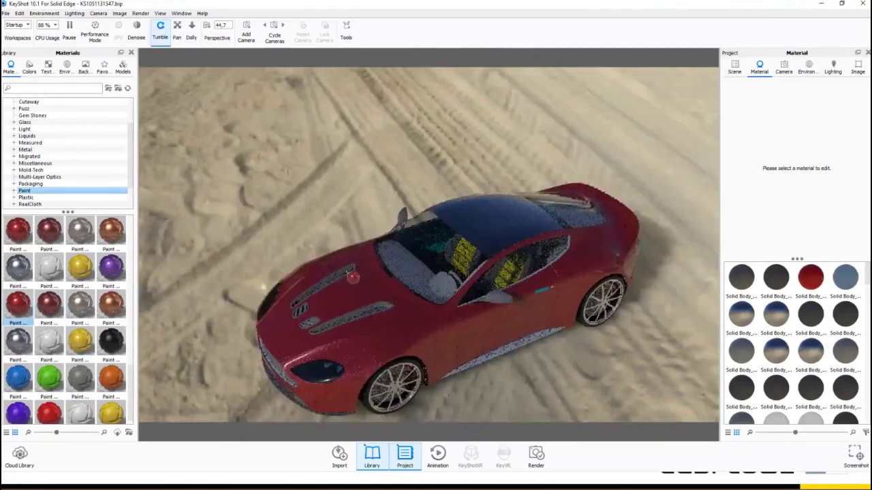
left_click_drag(350, 276, 484, 214)
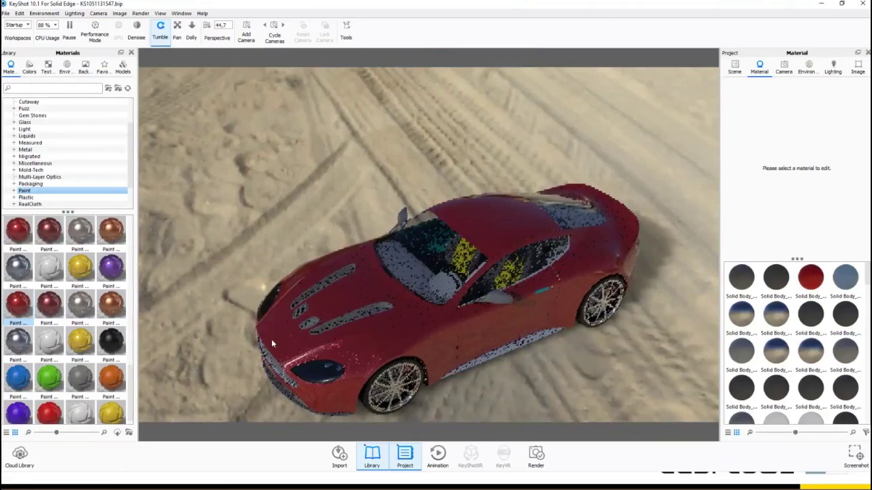
mouse_move(272, 344)
left_mouse_down()
mouse_move(369, 349)
mouse_move(605, 318)
left_mouse_up()
mouse_move(17, 304)
left_mouse_down()
mouse_move(91, 316)
mouse_move(393, 294)
left_mouse_up()
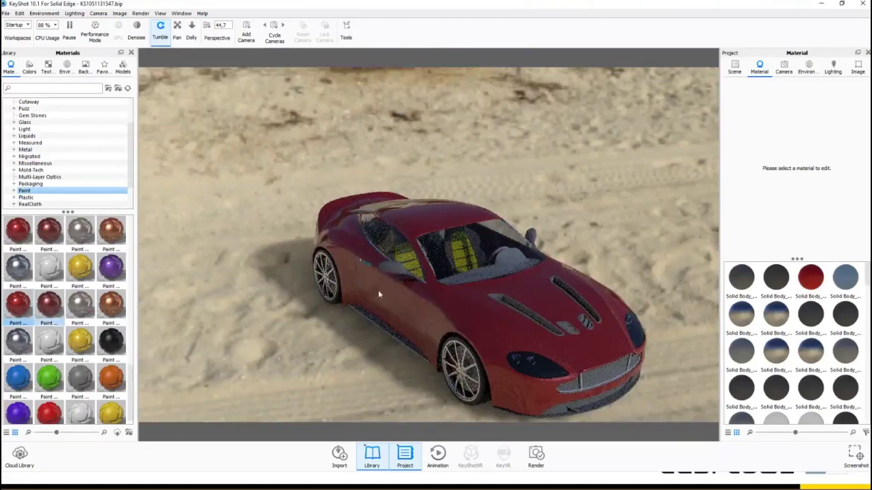
Step: Frame the car larger in a low front three-quarter camera view and turn on Denoise for the real-time view
left_click_drag(379, 294, 448, 309)
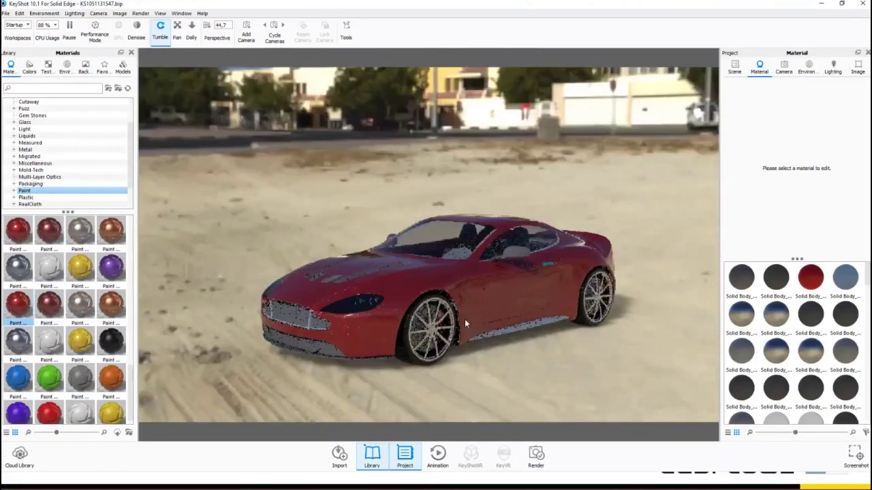
left_click_drag(465, 318, 448, 178)
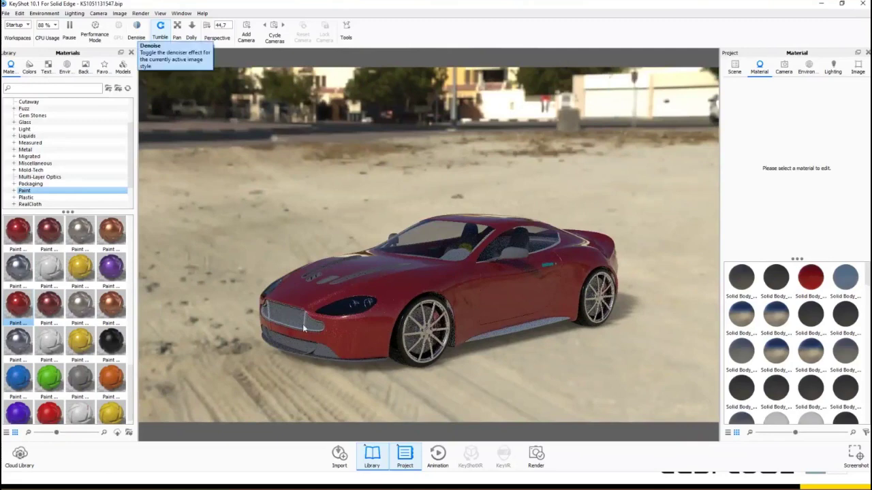
scroll(303, 323, "up", 3)
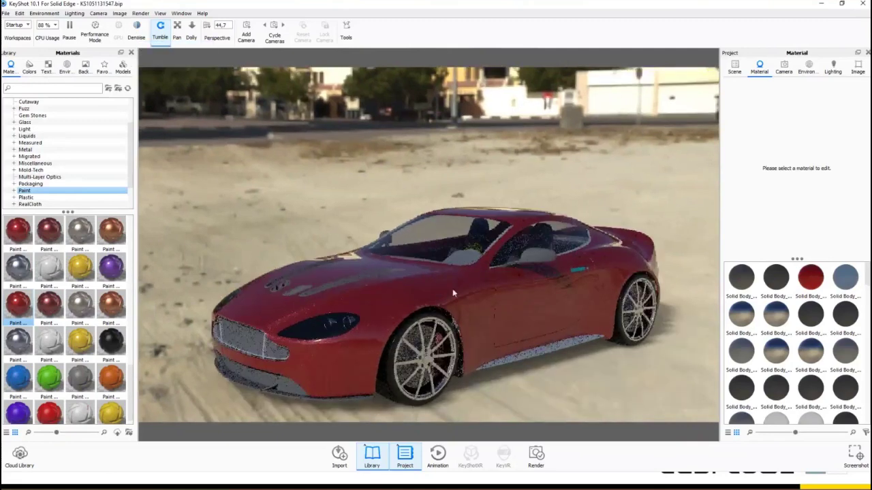
left_click(139, 29)
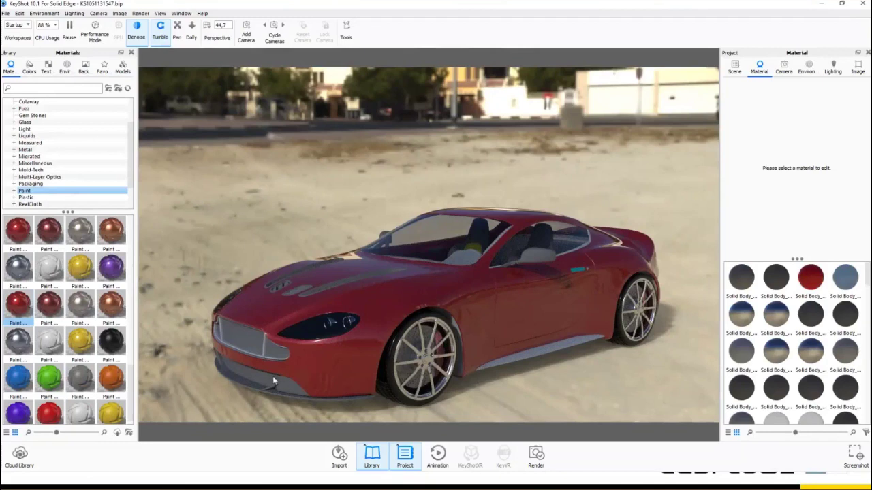
Step: Rotate the Dirt-Lot environment to 280° and reduce its size to 0,361 m
left_click(785, 70)
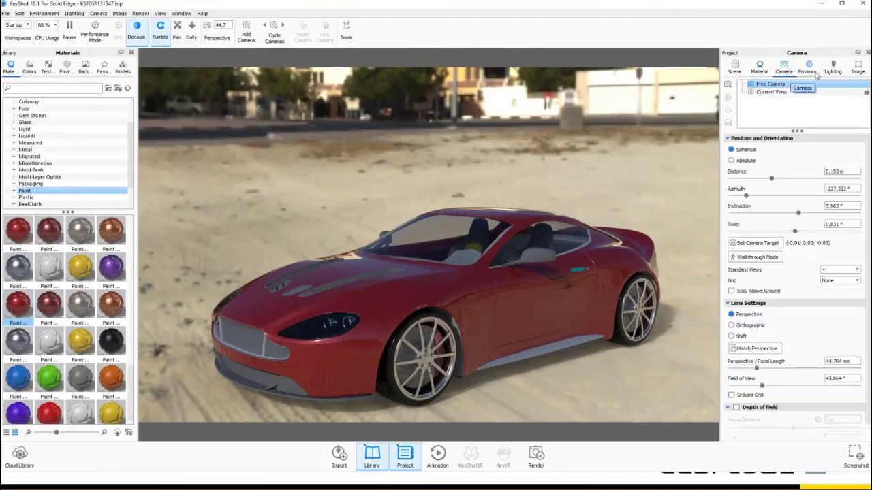
left_click(808, 70)
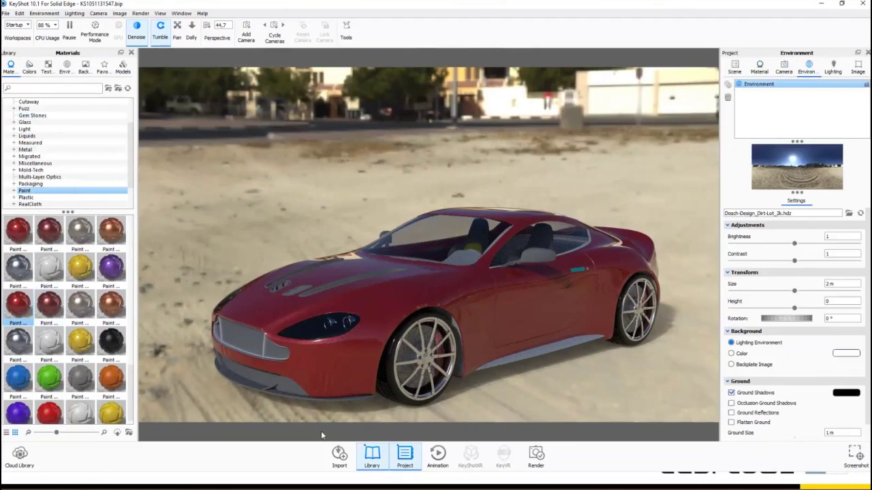
mouse_move(70, 272)
left_click_drag(784, 321, 867, 324)
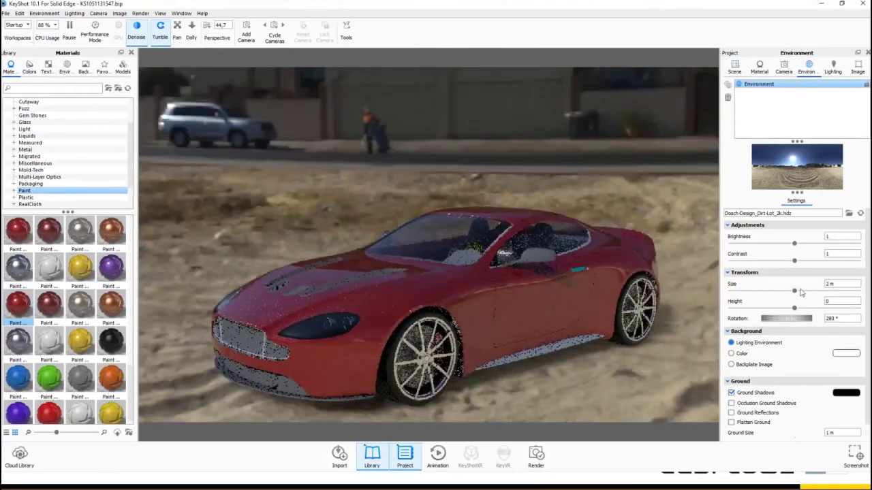
mouse_move(797, 292)
left_mouse_down()
mouse_move(759, 301)
mouse_move(787, 291)
left_mouse_up()
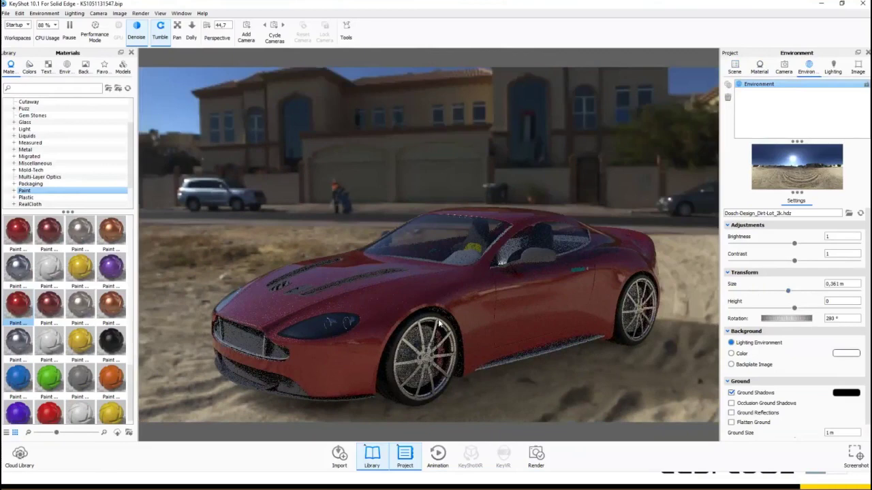
Step: Turn on Performance Mode and pull the camera back to frame the whole car in a more frontal three-quarter view
left_click_drag(439, 325, 439, 333)
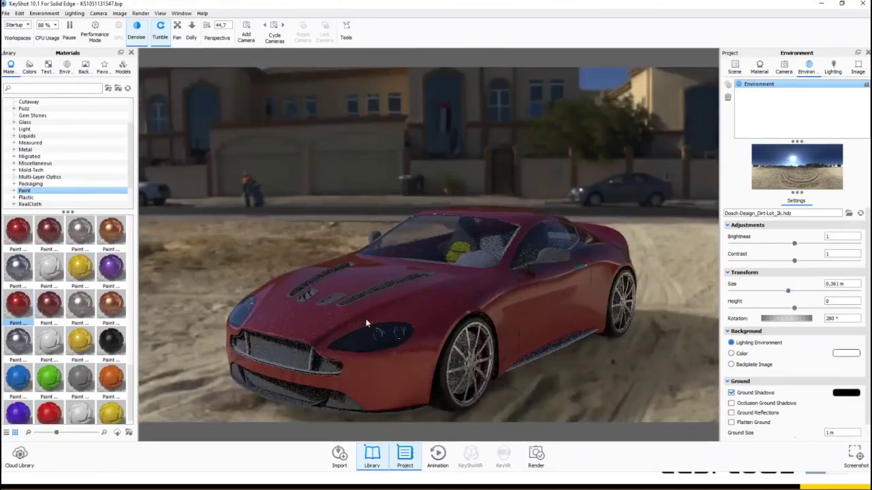
scroll(366, 323, "down", 2)
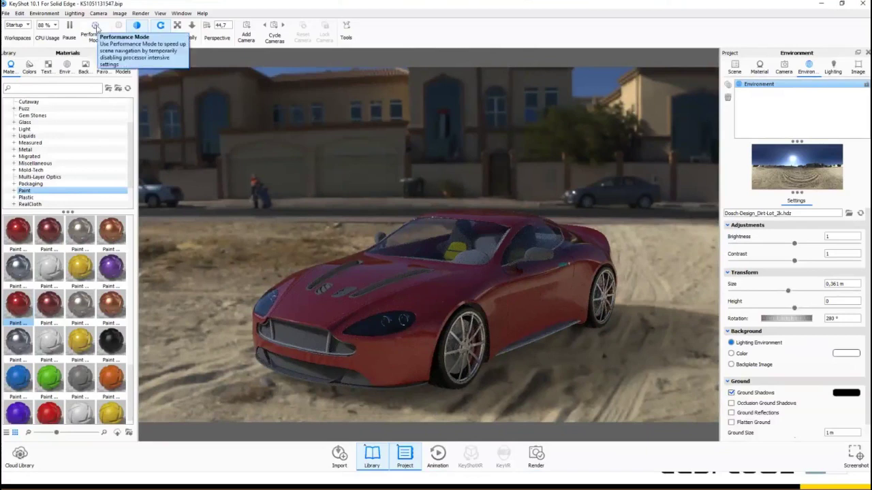
left_click(95, 27)
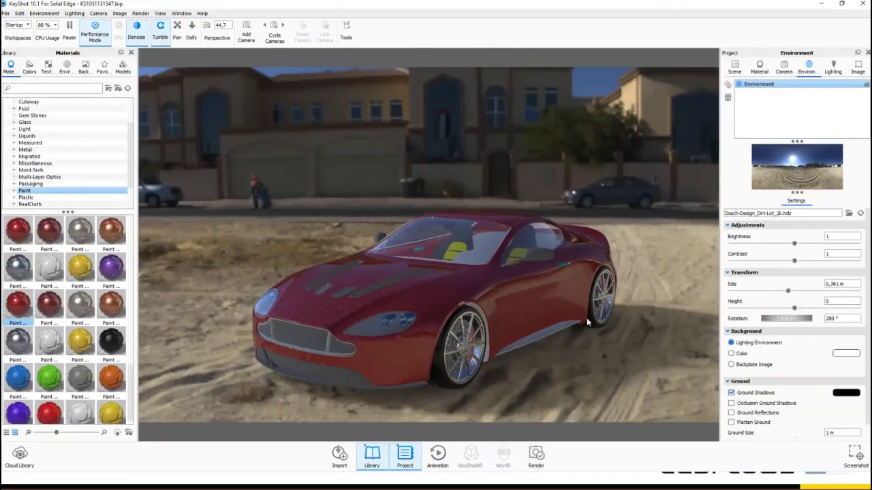
mouse_move(428, 316)
left_mouse_down()
mouse_move(393, 317)
mouse_move(425, 313)
mouse_move(467, 340)
mouse_move(435, 327)
mouse_move(428, 295)
mouse_move(421, 320)
left_mouse_up()
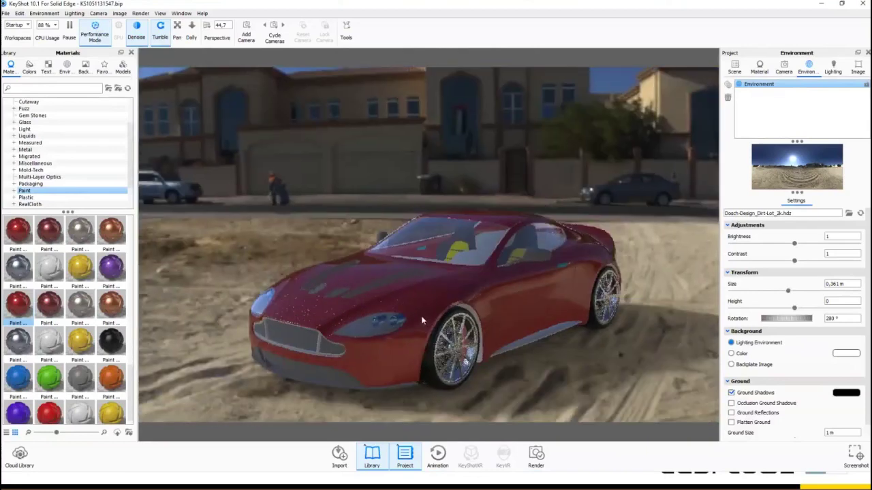
scroll(456, 331, "down", 3)
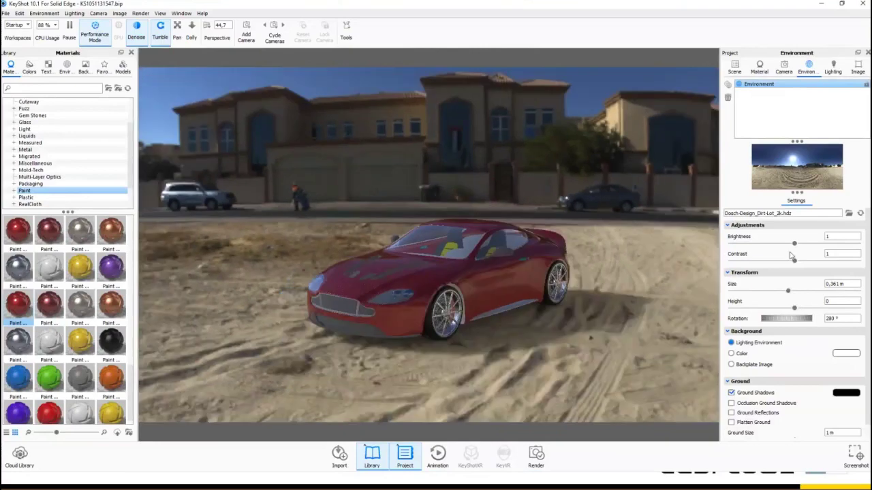
Step: Set the environment's rotation to 273° and its size to 0,274 m, with the car kept in a low front three-quarter view
left_click_drag(792, 321, 820, 320)
left_click_drag(560, 298, 418, 288)
left_click_drag(399, 290, 362, 298)
mouse_move(787, 291)
left_mouse_down()
mouse_move(762, 292)
mouse_move(775, 300)
left_mouse_up()
Step: Shorten the camera's focal length to 28,79 mm and turn the view slightly more toward the car's front
left_click(784, 66)
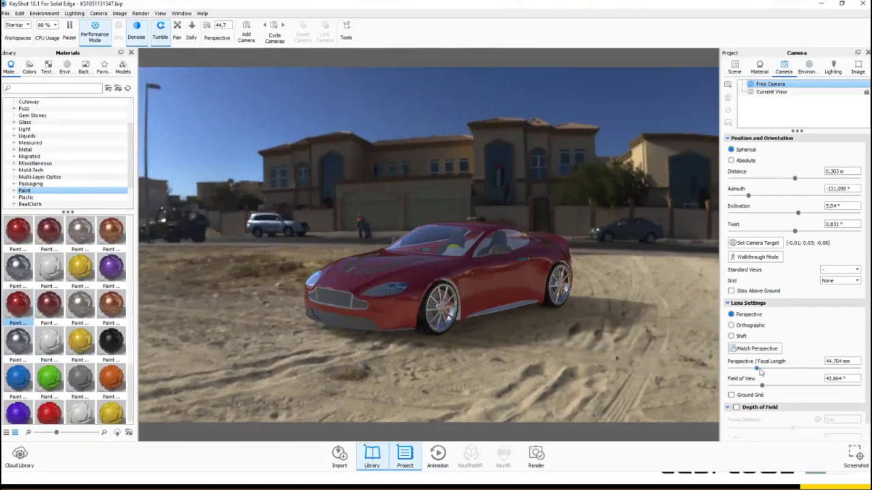
mouse_move(760, 370)
left_mouse_down()
mouse_move(775, 369)
mouse_move(739, 370)
mouse_move(750, 372)
left_mouse_up()
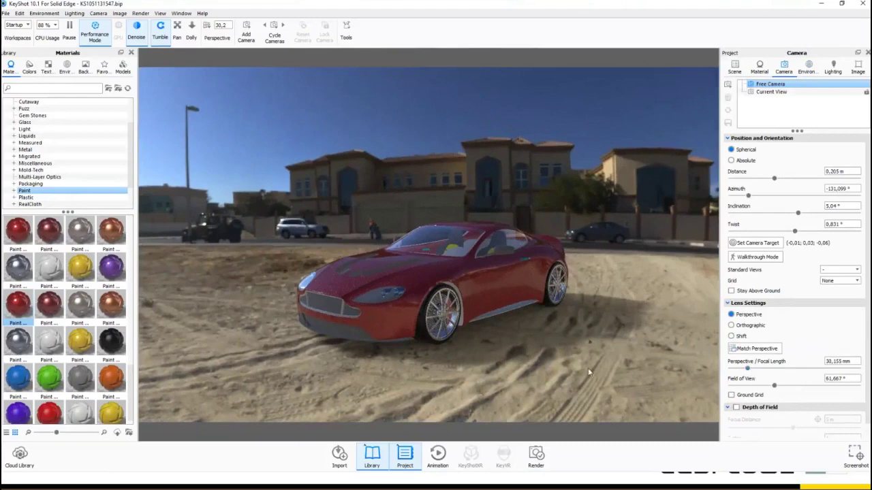
left_click_drag(588, 367, 378, 331)
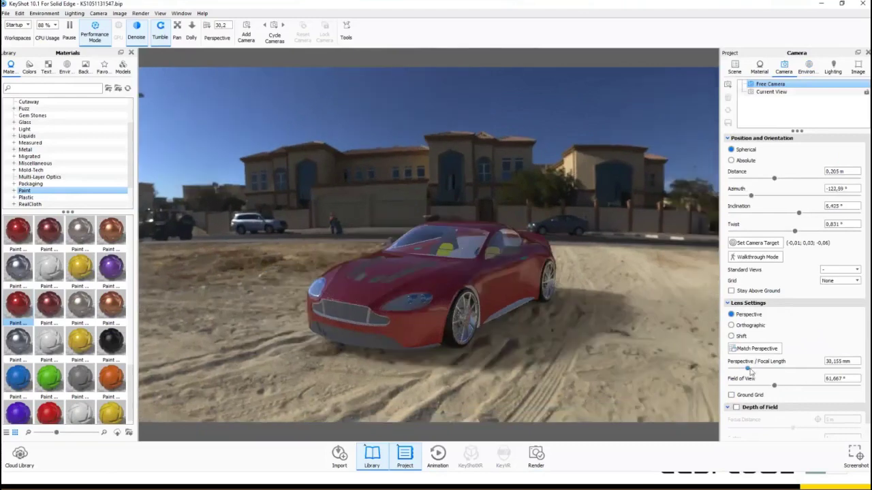
left_click_drag(750, 371, 747, 369)
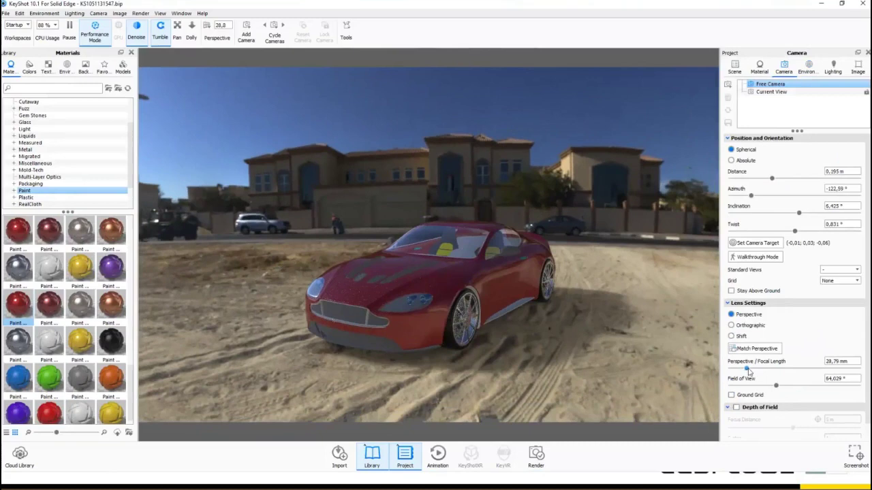
scroll(764, 170, "down", 1)
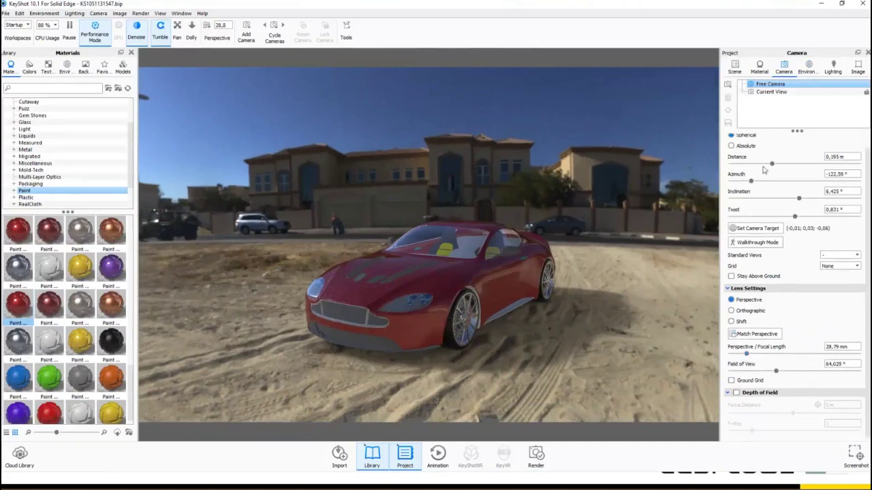
Step: Turn on Flatten Ground for the environment and lower the camera slightly around the car
left_click(808, 68)
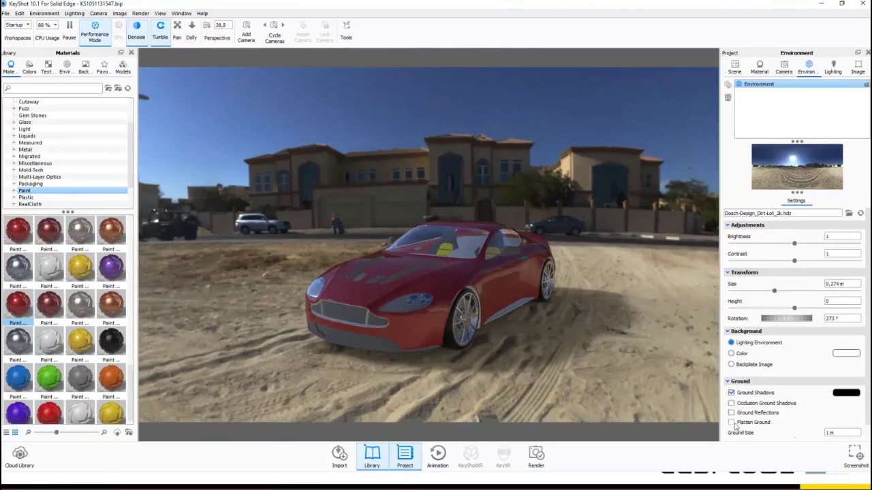
left_click(731, 423)
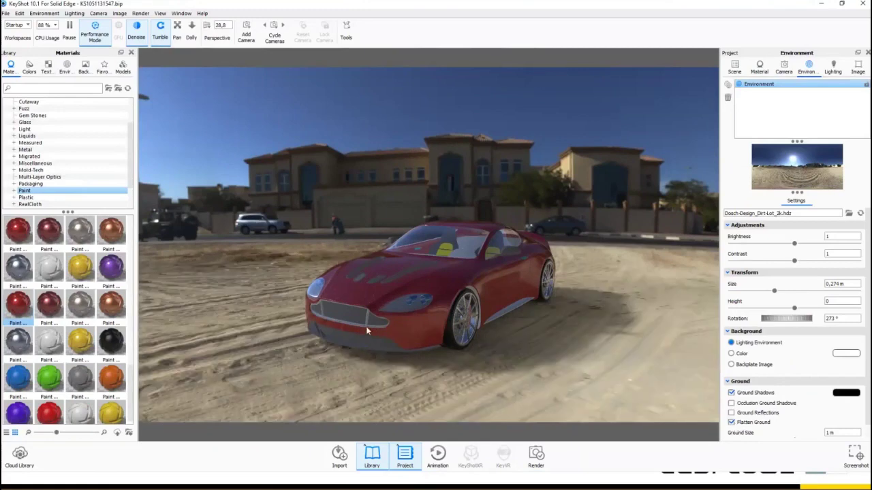
left_click_drag(365, 326, 363, 325)
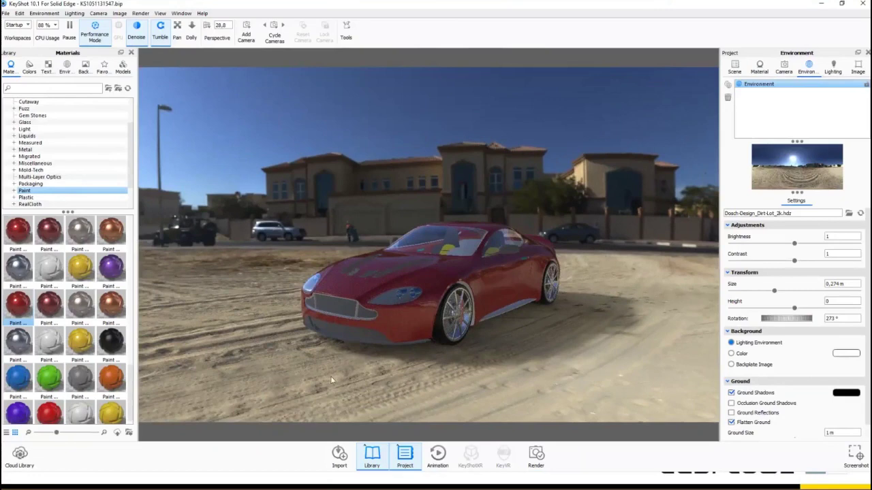
Step: Try Ground Reflections and Occlusion Ground Shadows one after the other, and switch each off again
left_click(731, 413)
left_click(731, 413)
left_click(732, 403)
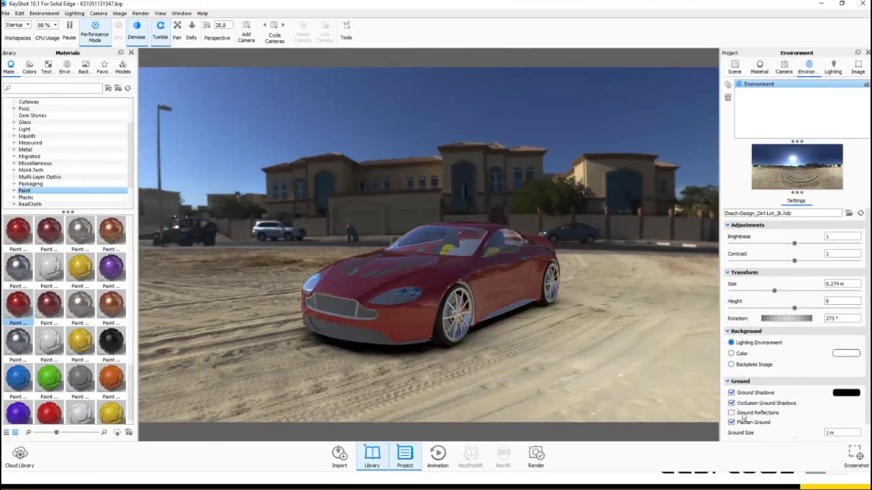
left_click(731, 403)
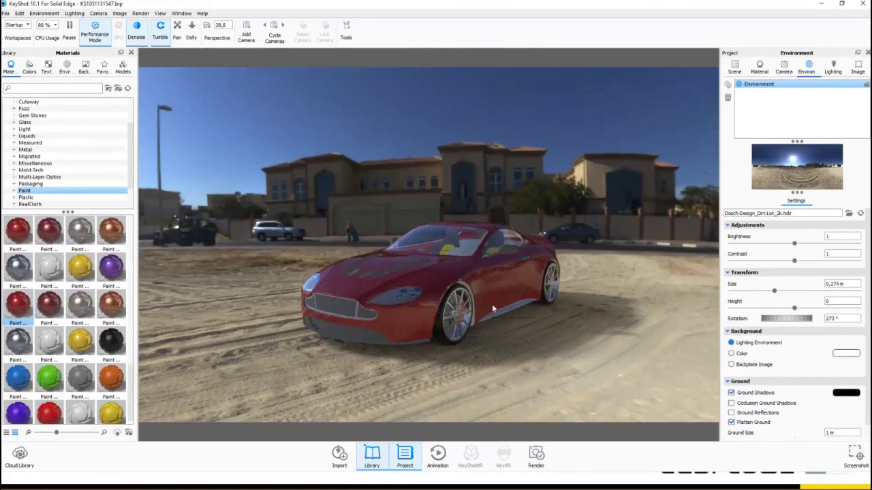
Step: Turn the view slightly toward the car's front and save it as a new camera under the default name
left_click_drag(492, 304, 455, 326)
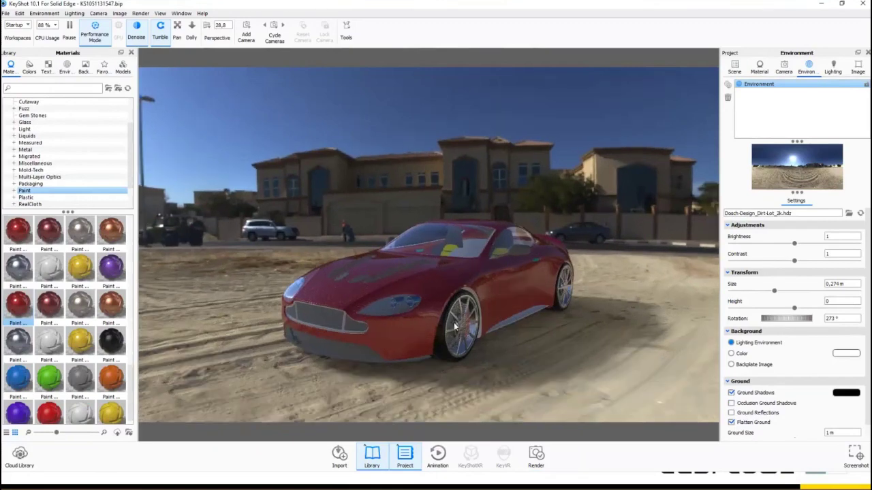
left_click(780, 66)
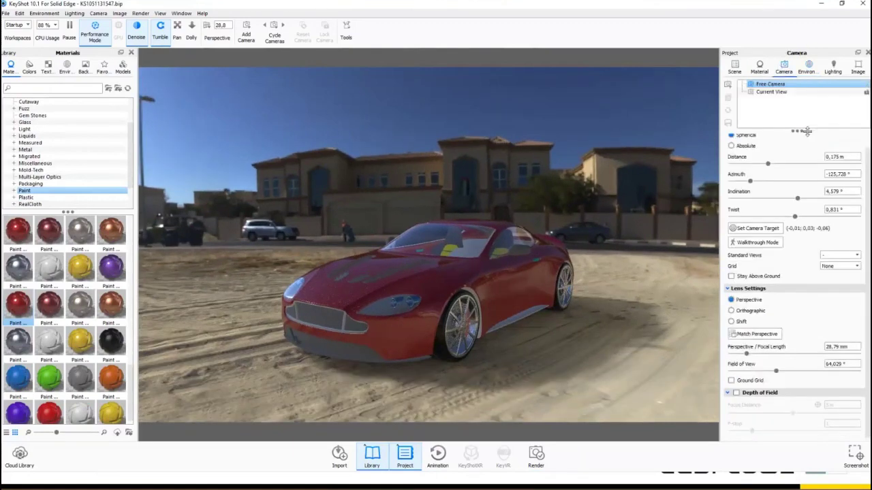
left_click(728, 84)
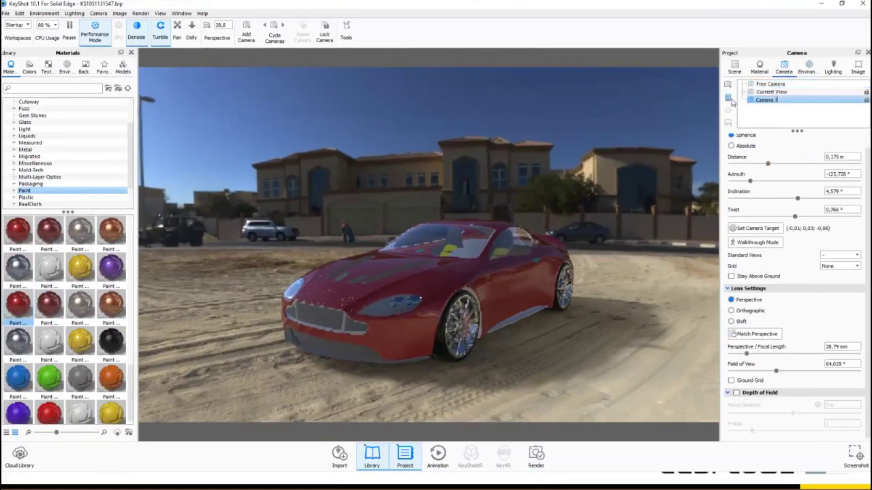
key("Return")
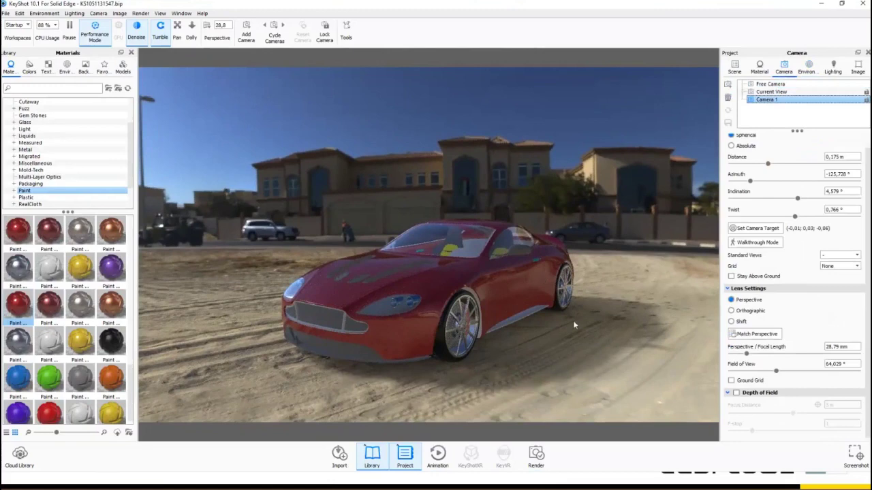
Step: Test the saved camera by orbiting away and restoring its view, and try its lock on and off
left_click_drag(403, 289, 507, 265)
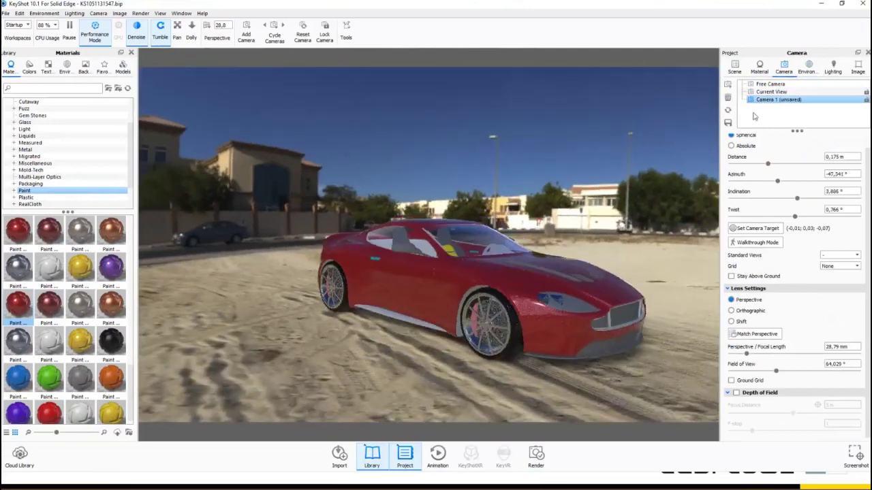
left_click(767, 100)
left_click(767, 100)
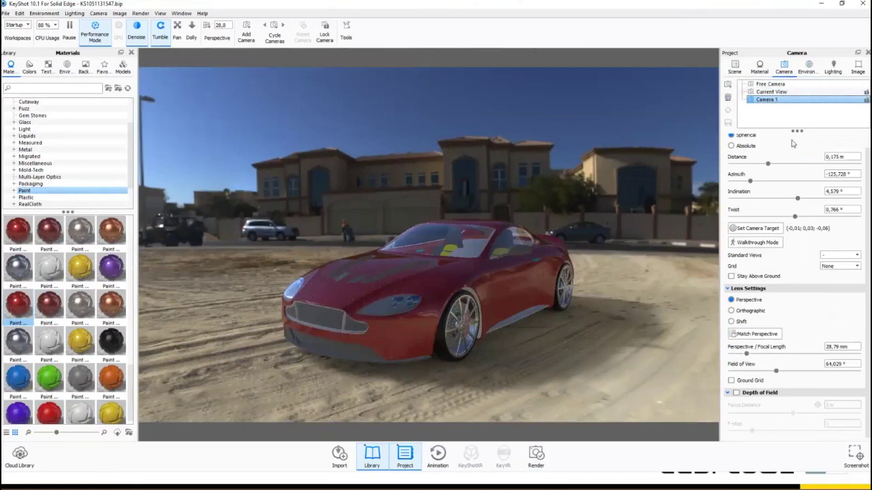
left_click(866, 101)
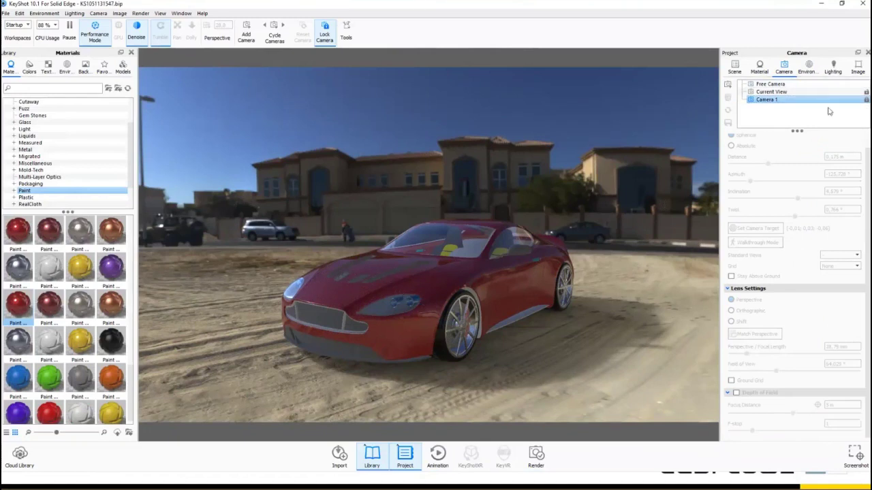
left_click(865, 100)
Step: Examine the car's front from several closer and lower camera angles around the grille and headlights
left_click_drag(504, 289, 527, 290)
middle_click_drag(526, 289, 551, 296)
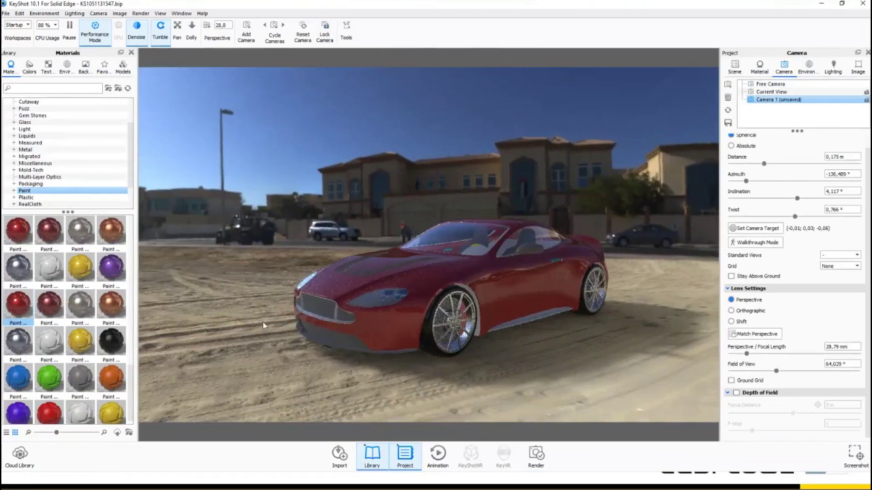
scroll(288, 325, "up", 3)
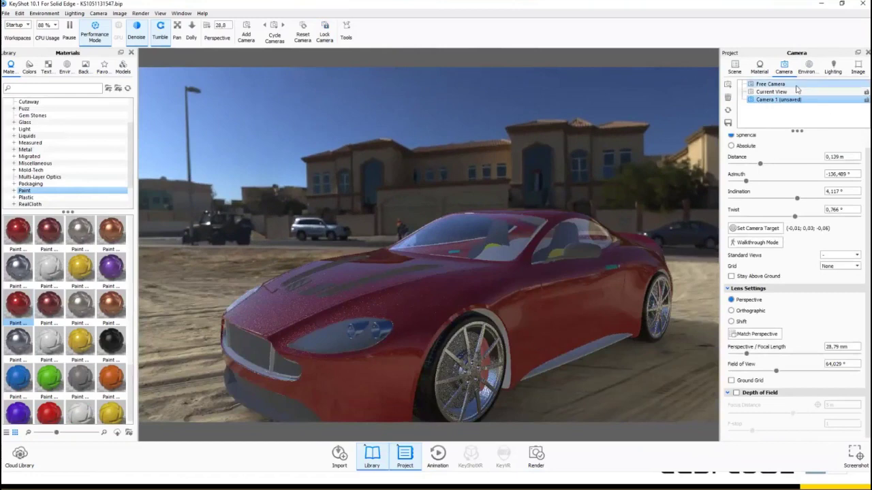
scroll(384, 340, "down", 1)
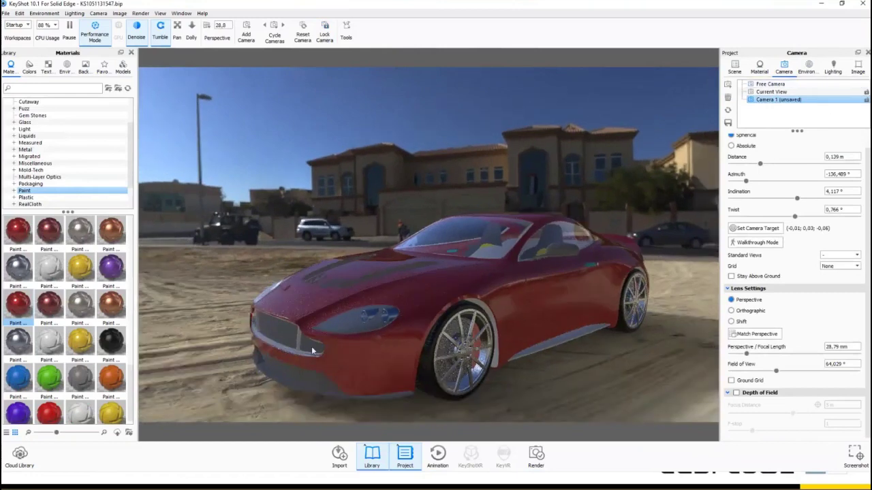
left_click_drag(428, 286, 431, 328)
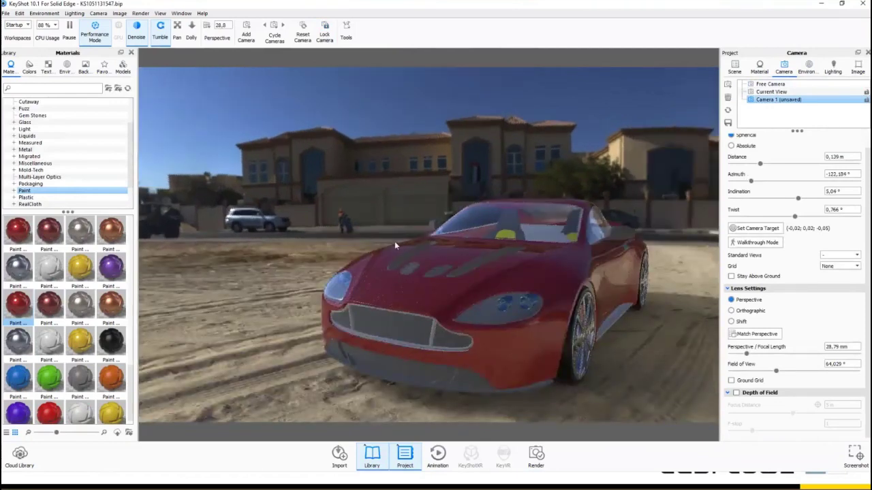
left_click_drag(396, 242, 441, 320)
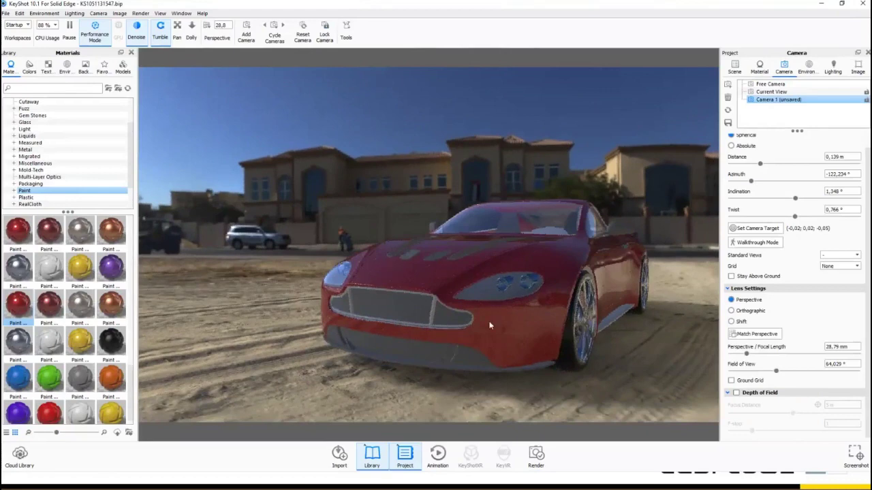
scroll(493, 325, "up", 2)
left_click_drag(498, 326, 468, 311)
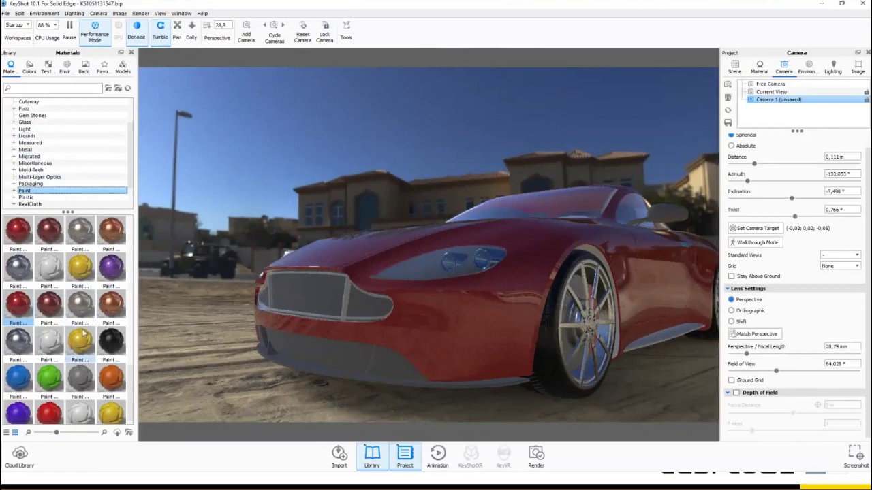
Step: Apply the Paint Metallic Black material to the lip parts beneath the front bumper's lower intake
mouse_move(82, 332)
scroll(81, 332, "up", 5)
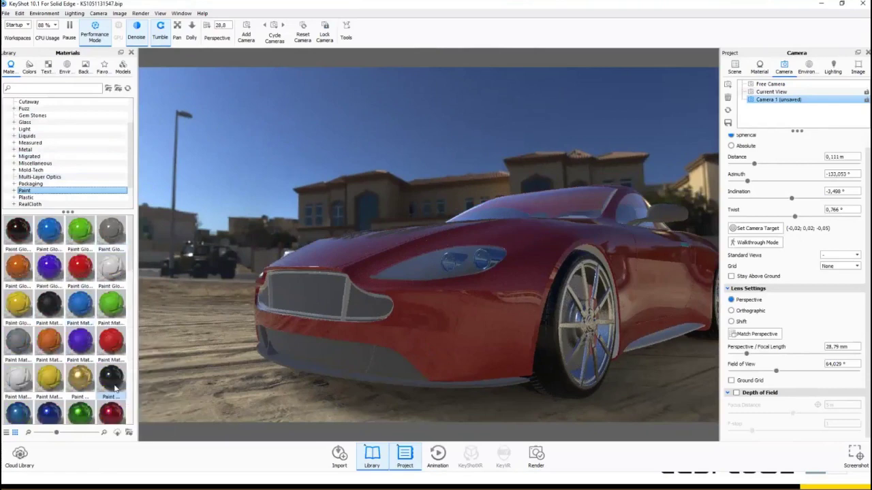
mouse_move(116, 389)
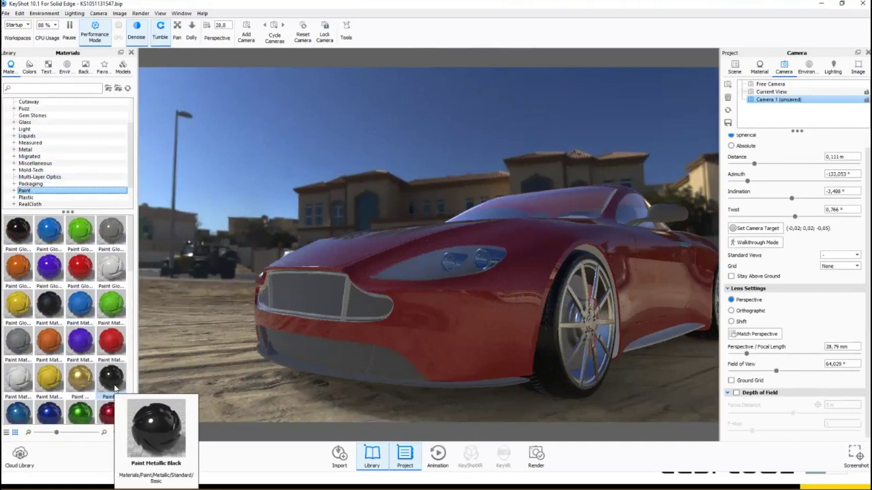
mouse_move(116, 389)
left_mouse_down()
mouse_move(297, 368)
mouse_move(289, 364)
left_mouse_up()
mouse_move(113, 380)
left_mouse_down()
mouse_move(252, 378)
mouse_move(276, 357)
mouse_move(271, 353)
mouse_move(222, 386)
mouse_move(354, 374)
left_mouse_up()
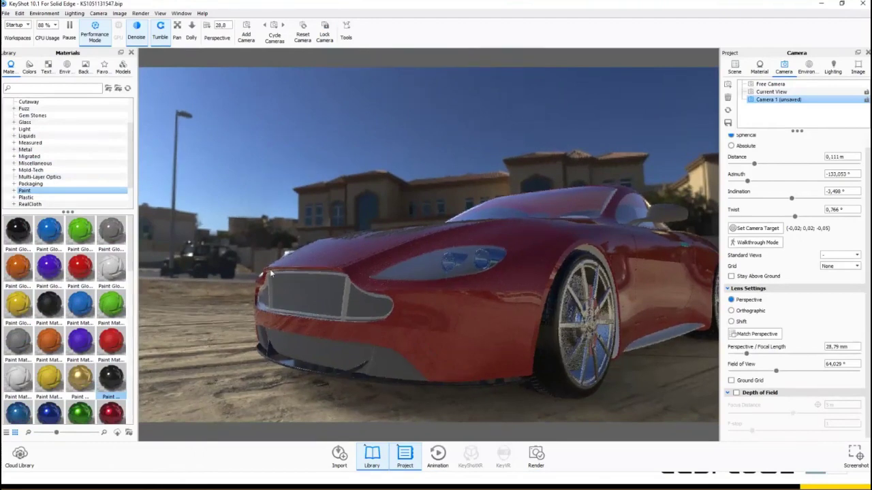
Step: Apply Paint Metallic Black to the front grille's surround, vertical bars and side trim
scroll(270, 273, "up", 3)
left_click_drag(118, 384, 237, 384)
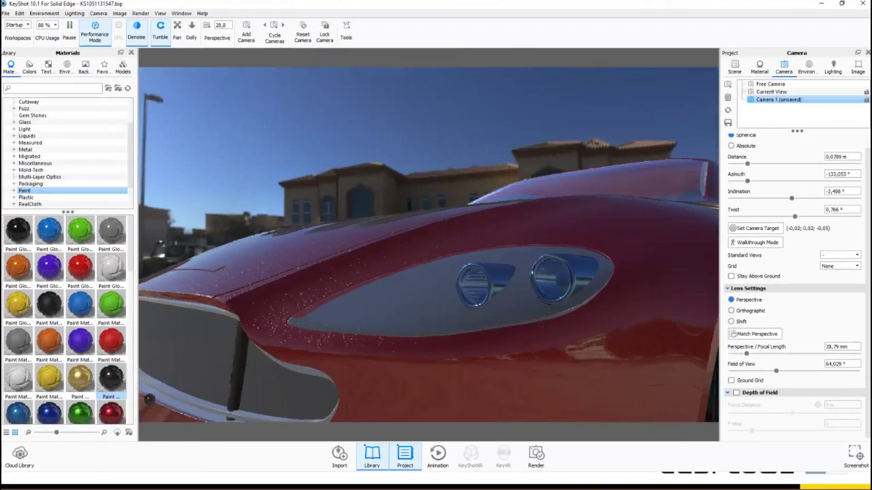
left_click_drag(149, 399, 231, 394)
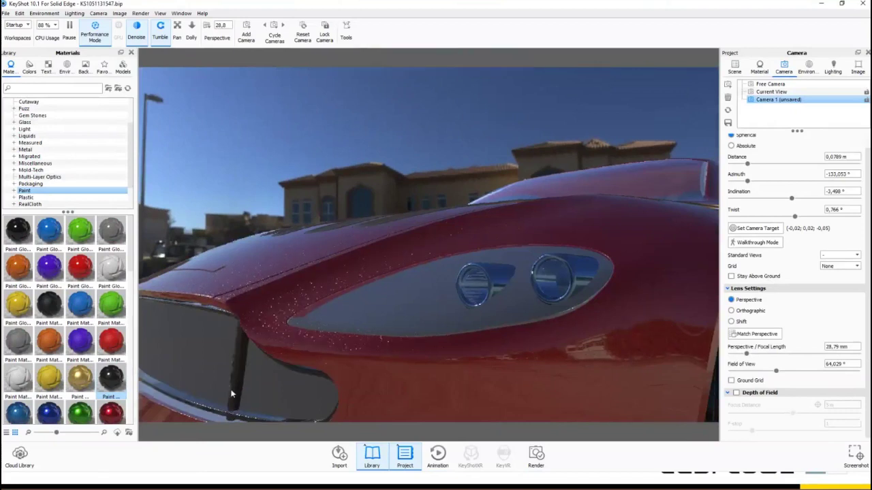
scroll(203, 352, "down", 3)
scroll(203, 352, "up", 3)
middle_click_drag(210, 348, 381, 245)
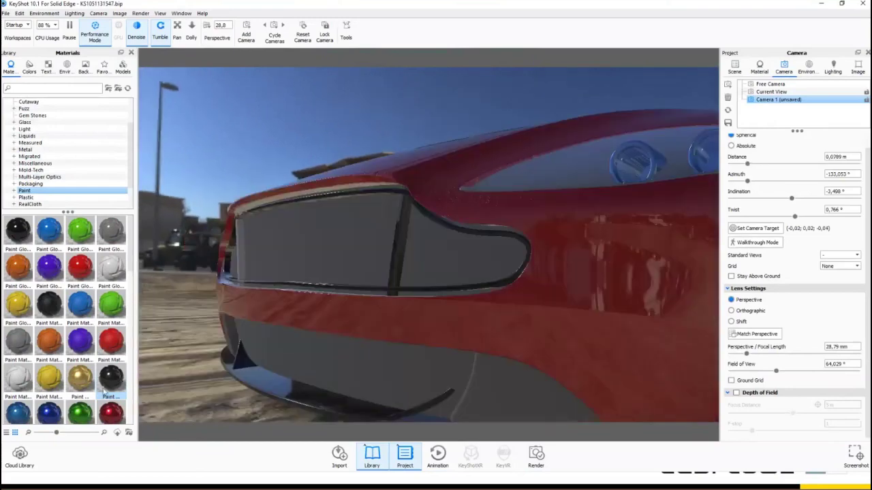
left_click_drag(104, 391, 226, 283)
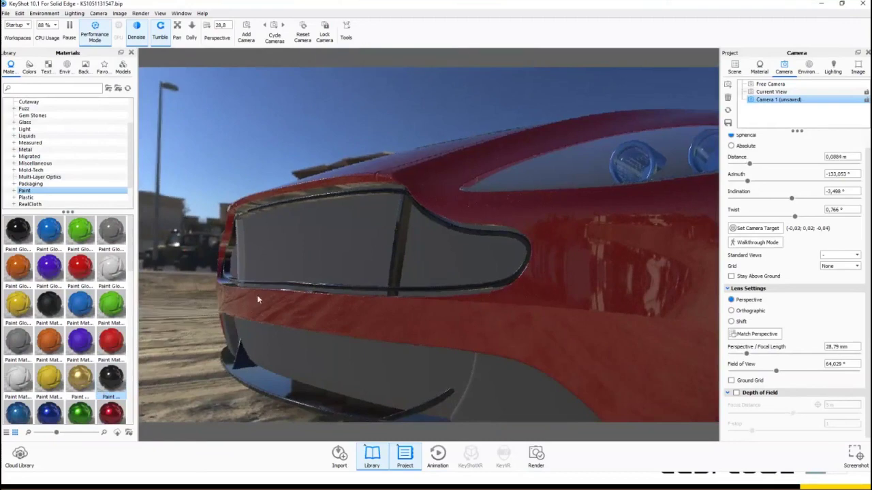
scroll(256, 299, "down", 2)
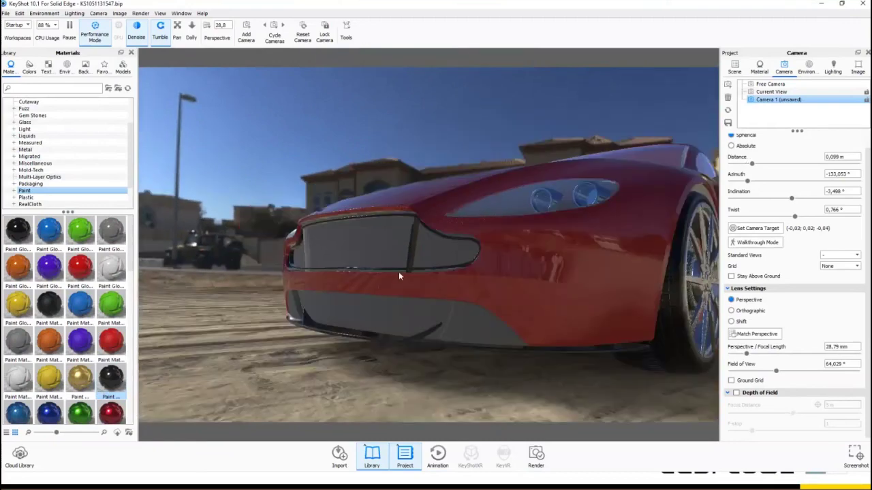
Step: Apply the Aluminum Rough 10mm Hexagonal Mesh metal to the front grille, the lower intake and its side section
left_click(36, 150)
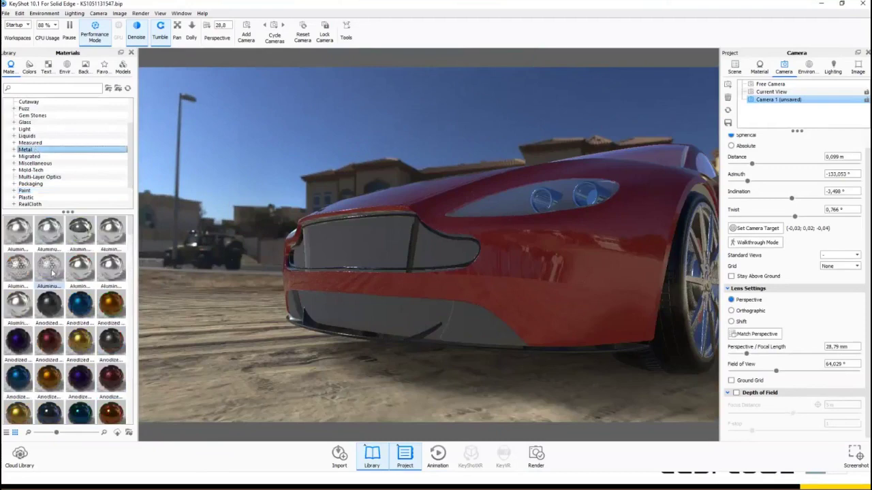
mouse_move(52, 273)
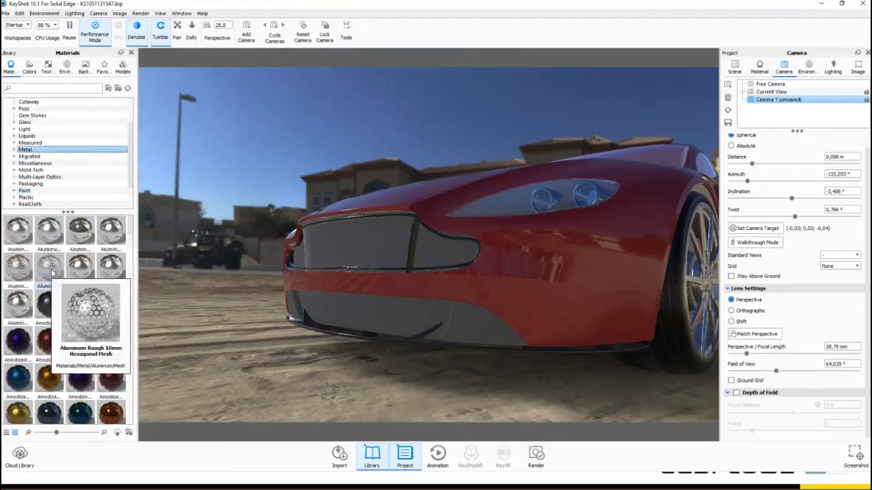
left_click_drag(51, 272, 345, 247)
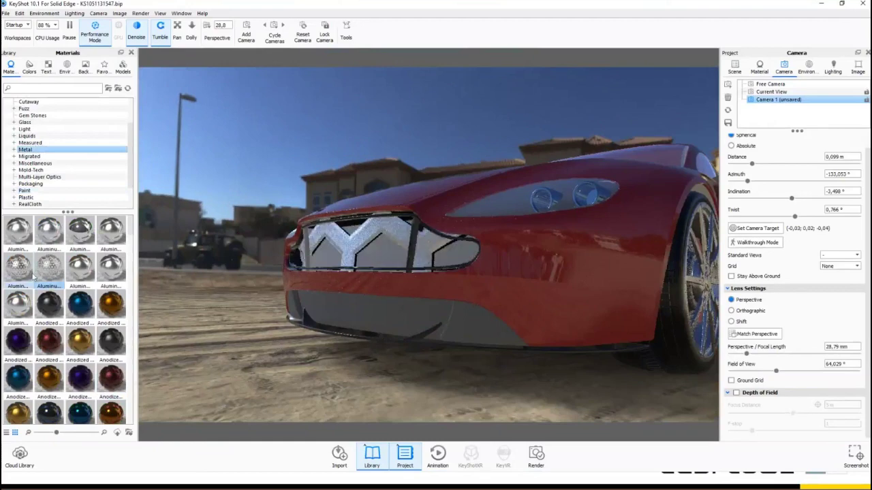
left_click_drag(34, 275, 371, 320)
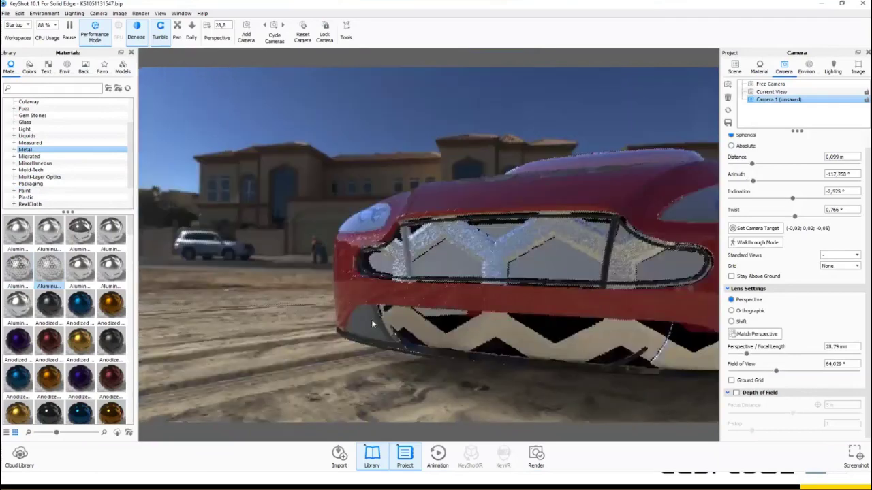
left_click_drag(80, 272, 324, 333)
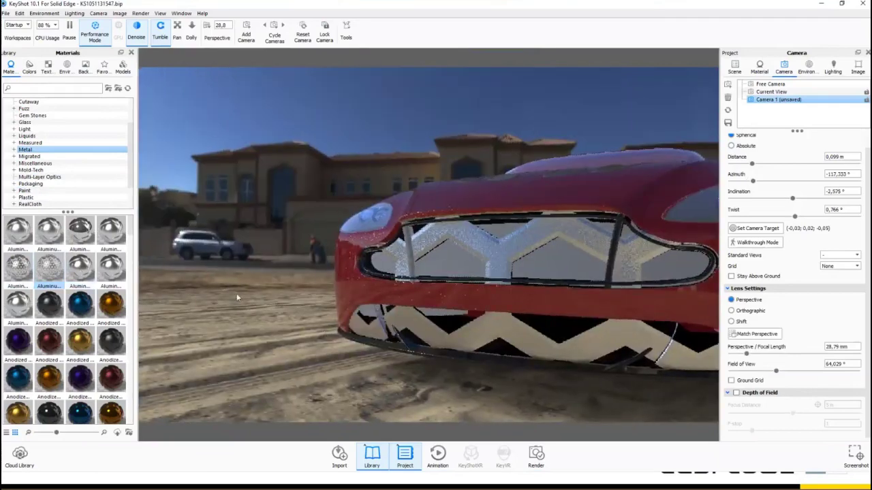
Step: Return to a front three-quarter view of the whole car and open the grille mesh material's bump texture settings
scroll(242, 296, "down", 3)
middle_click_drag(487, 304, 442, 313)
left_click_drag(442, 313, 404, 323)
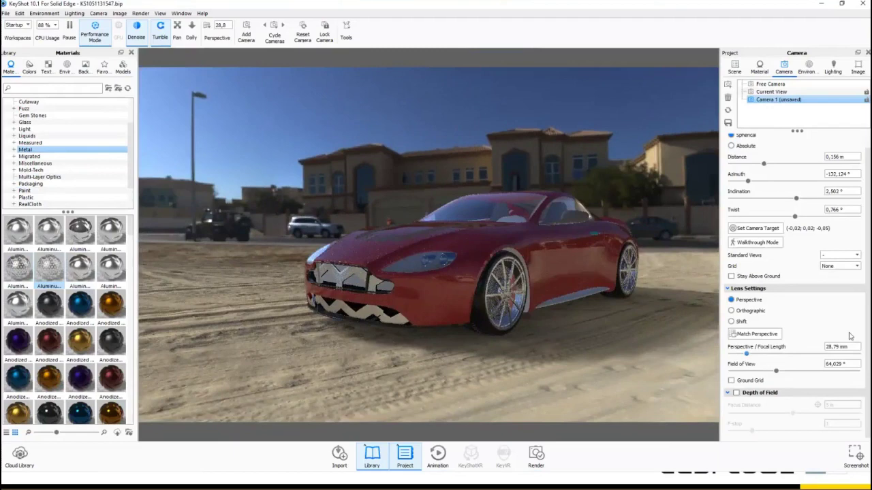
left_click(760, 68)
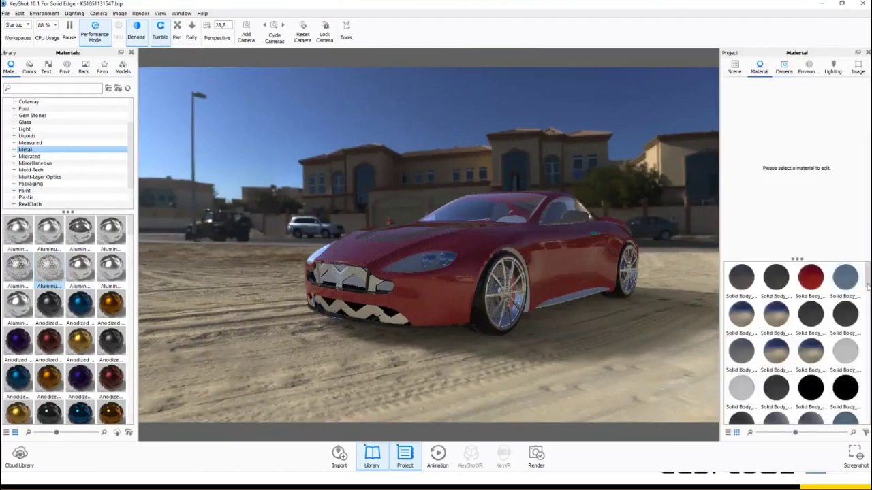
left_click_drag(868, 287, 867, 423)
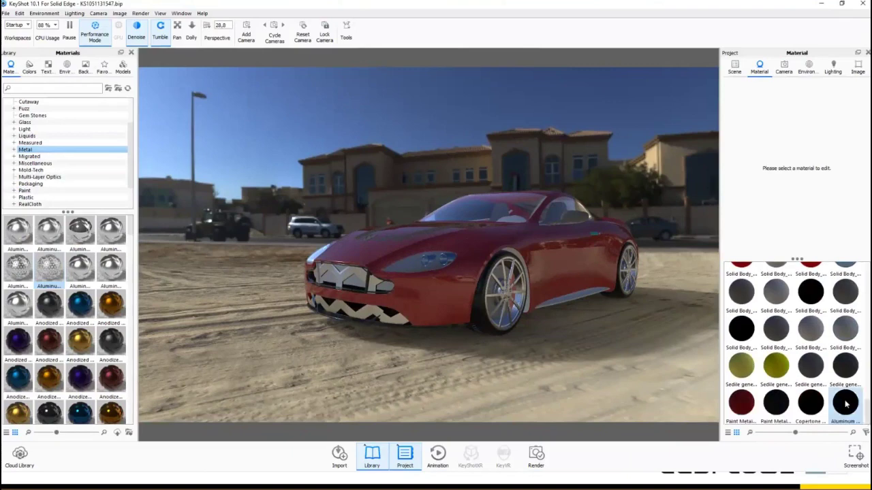
left_click(846, 405)
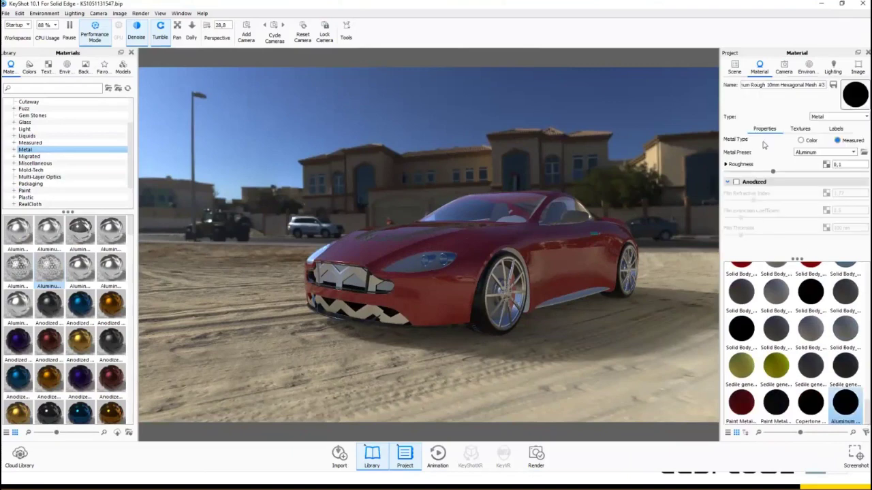
left_click_drag(802, 257, 800, 358)
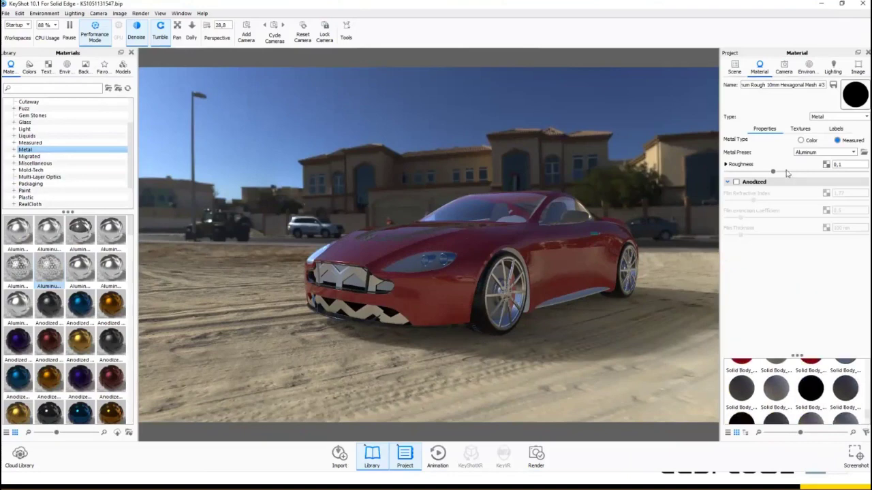
left_click(799, 128)
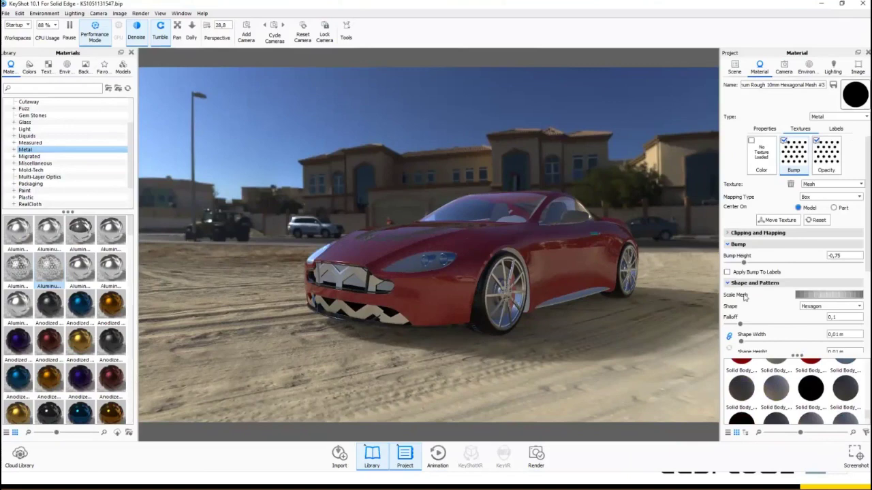
Step: Scale the grille mesh pattern down to a shape width of 0,00109 m and set its shape to Square
left_click_drag(855, 295, 823, 300)
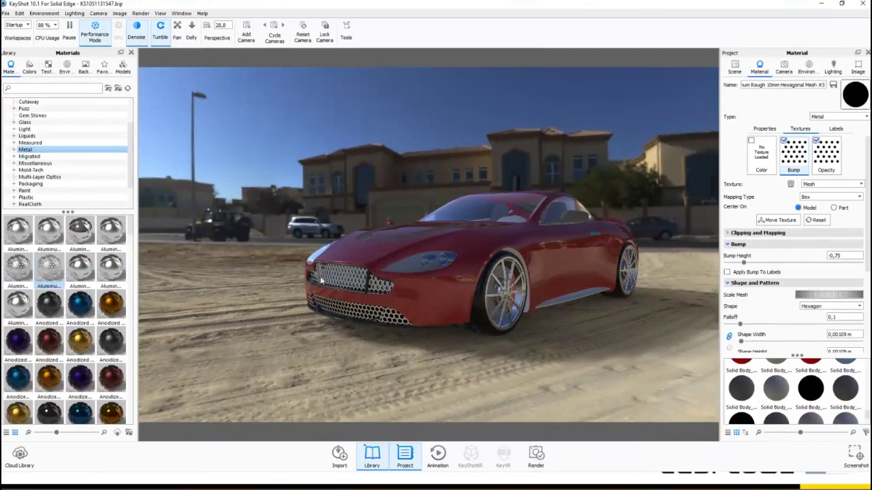
left_click(811, 308)
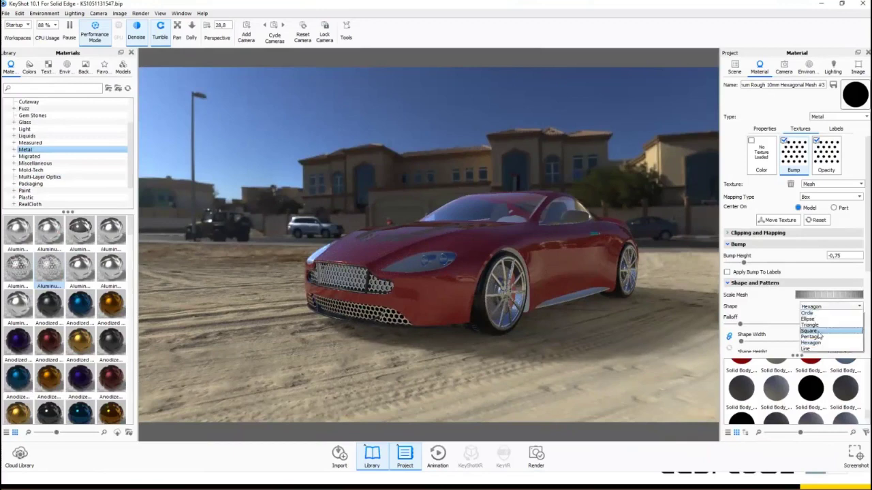
left_click(820, 332)
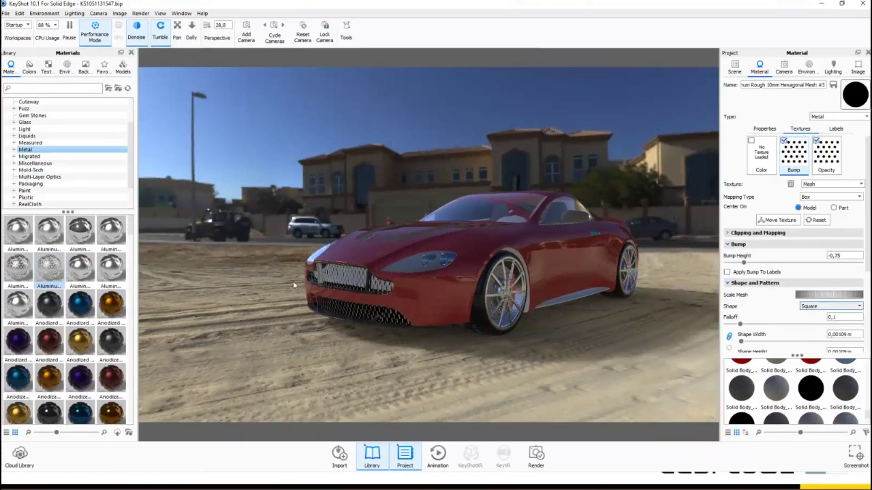
Step: Hide the front grille's mesh part in the scene tree to expose the surface behind it
scroll(294, 285, "up", 3)
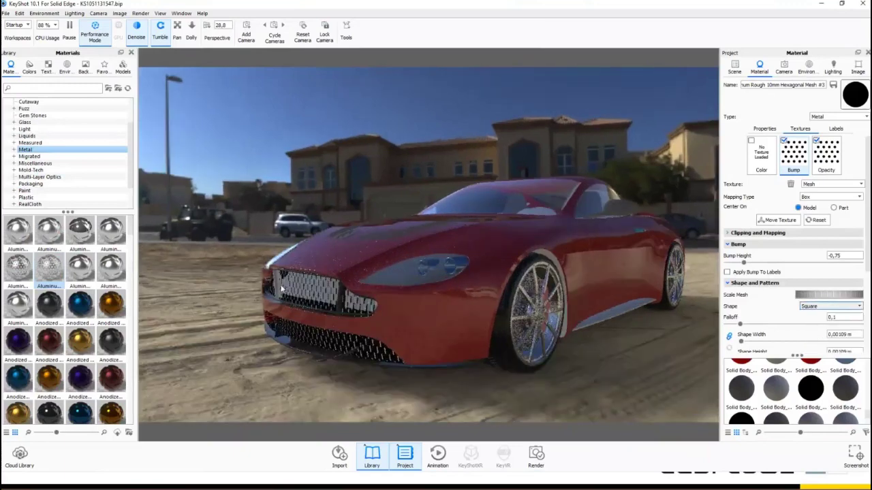
left_click(482, 289)
left_click_drag(483, 291, 349, 286)
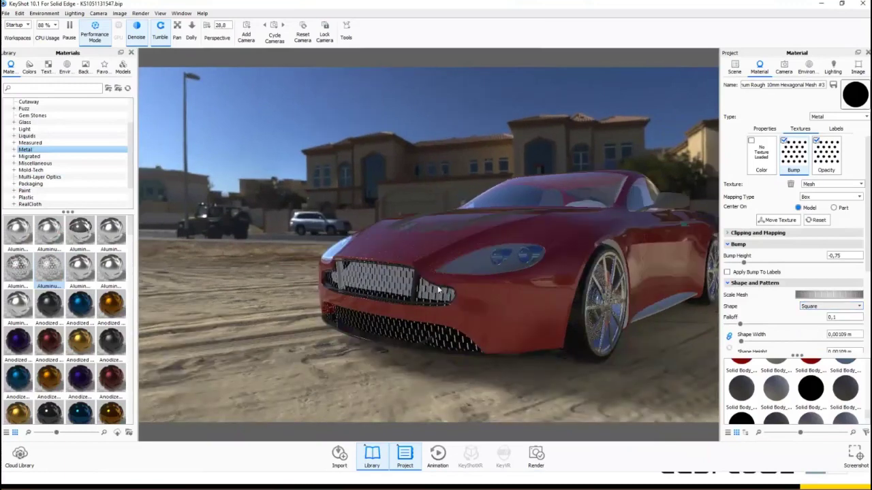
scroll(371, 308, "down", 2)
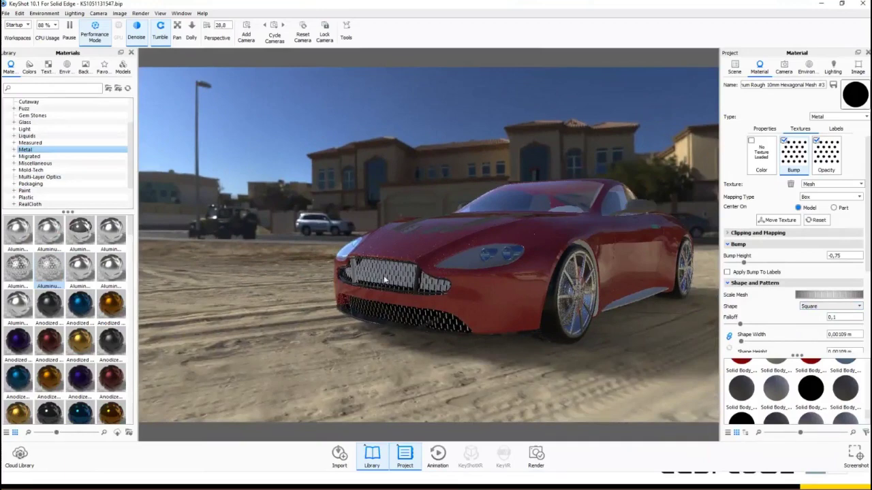
scroll(392, 279, "up", 2)
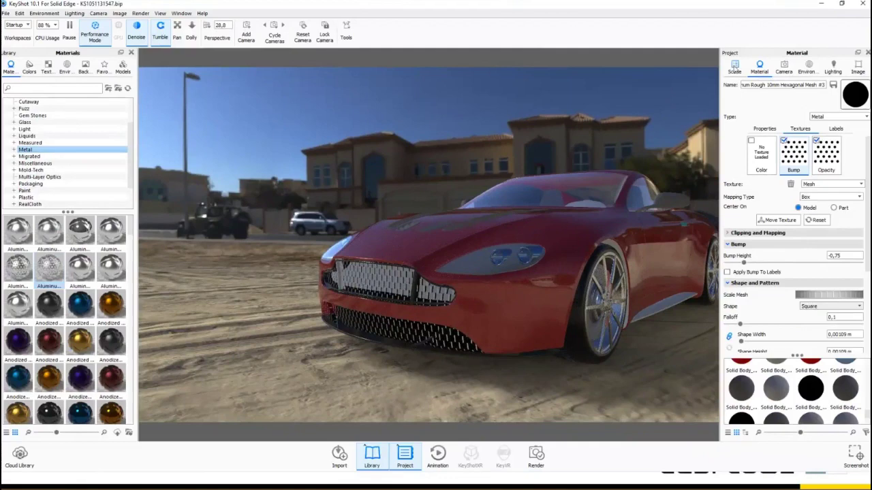
left_click(734, 68)
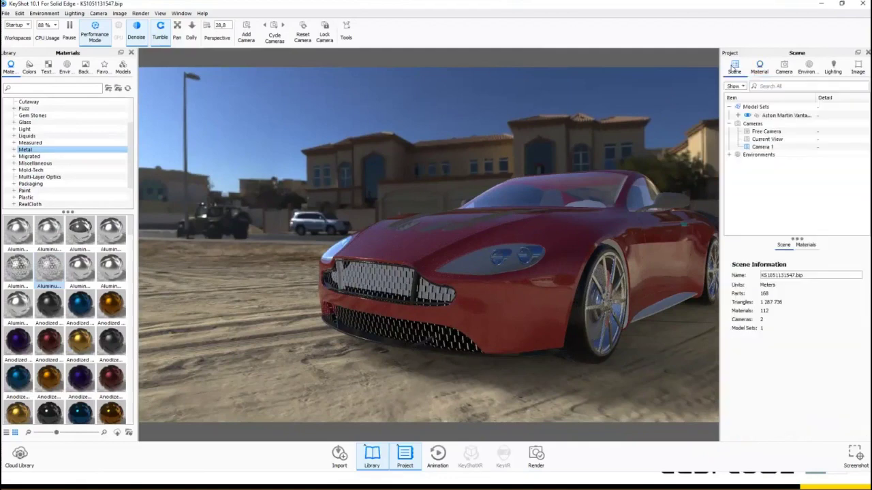
left_click(752, 123)
left_click(389, 287)
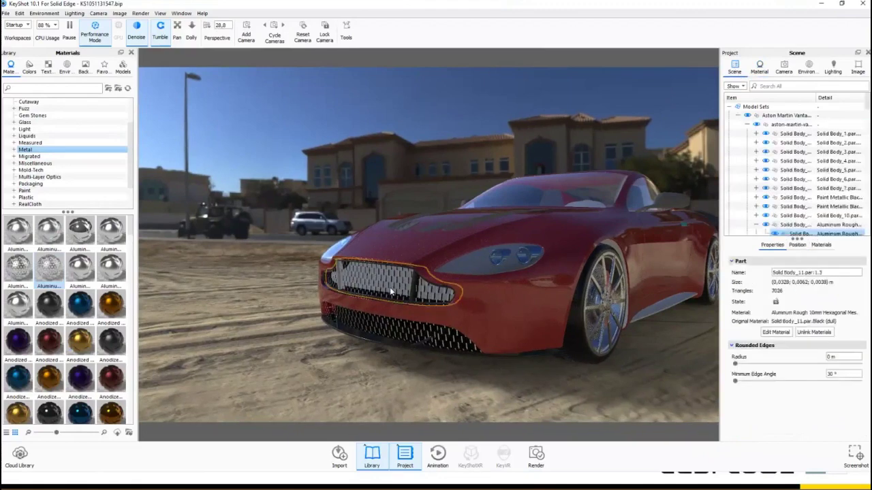
left_click(767, 227)
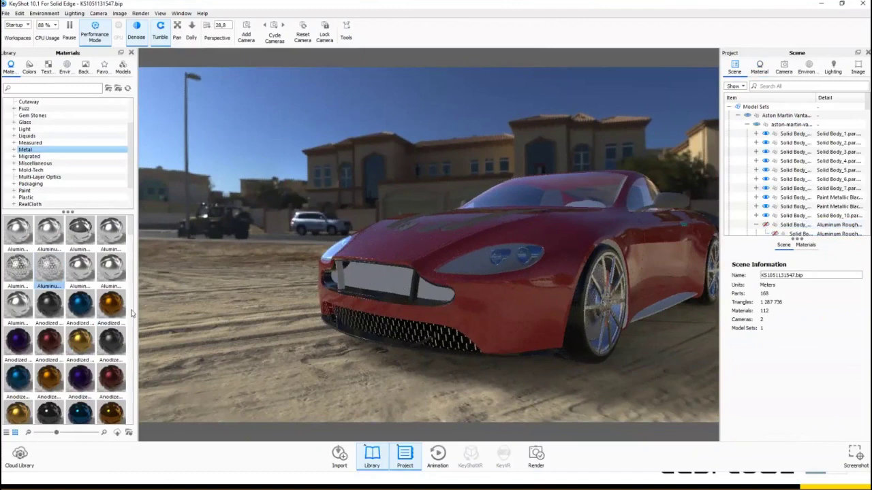
Step: Apply Paint Metallic Black to the parts behind the front grille mesh and show the hidden mesh again
left_click(26, 190)
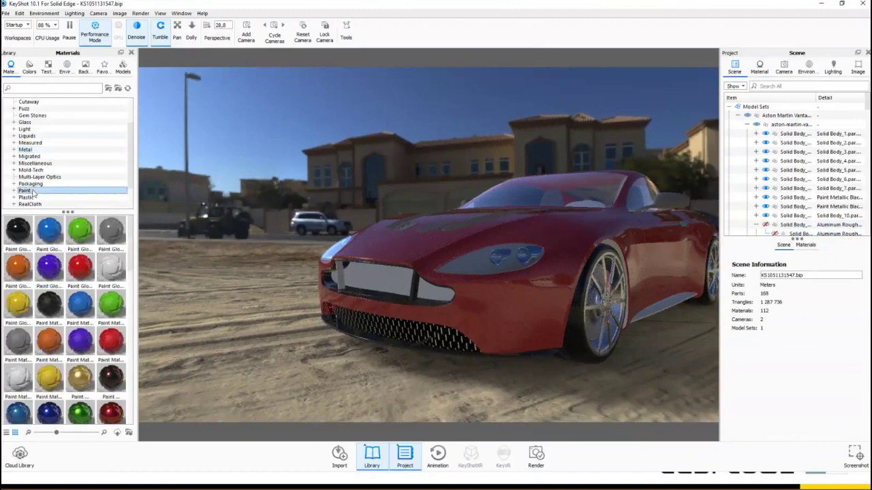
mouse_move(114, 381)
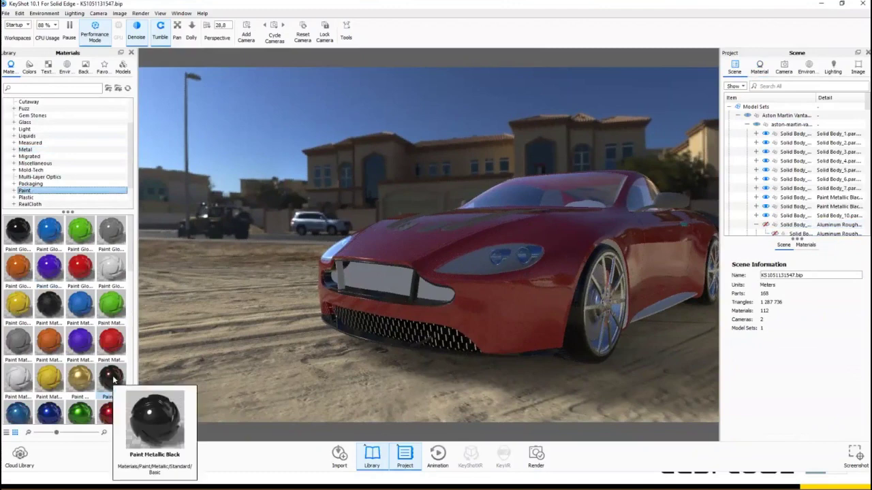
mouse_move(113, 382)
left_mouse_down()
mouse_move(360, 279)
mouse_move(333, 284)
left_mouse_up()
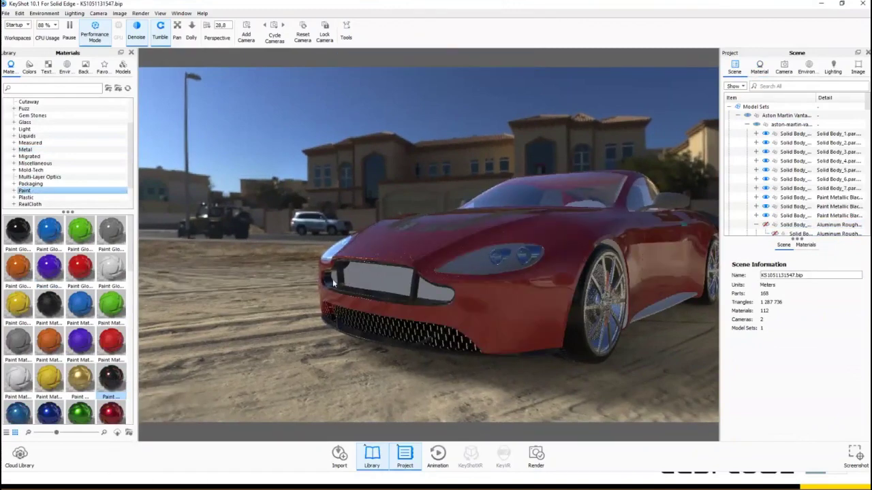
left_click_drag(111, 387, 377, 284)
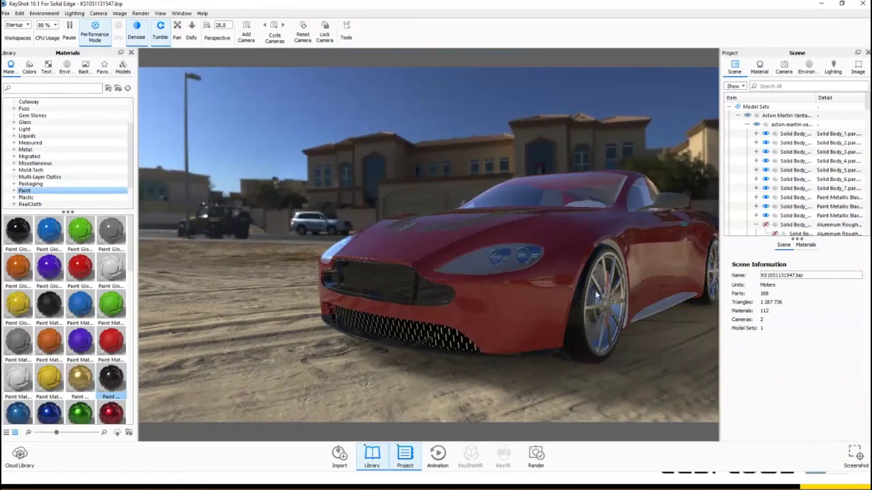
left_click(765, 224)
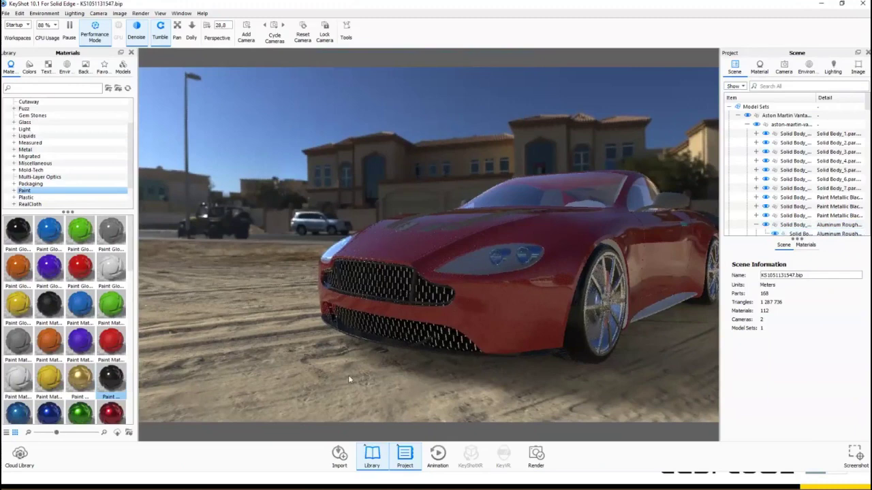
Step: Return to the grille mesh material's texture settings and enlarge the list of materials used in the project
scroll(348, 374, "down", 3)
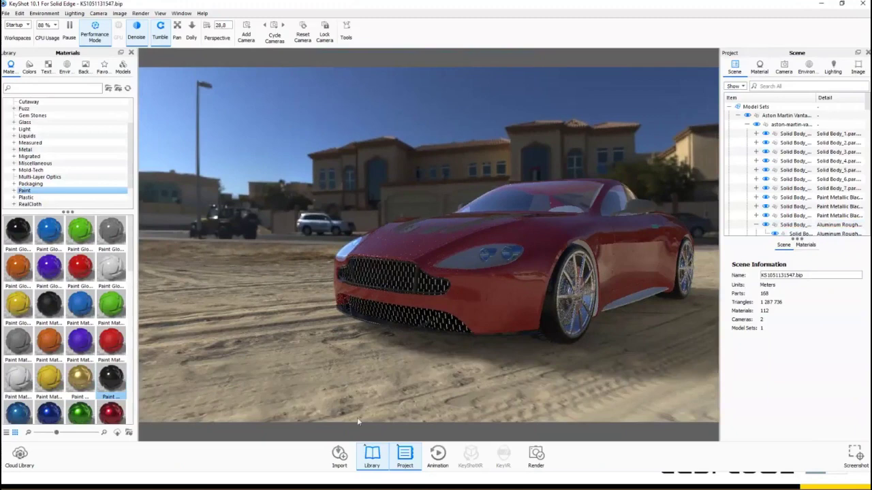
scroll(358, 422, "down", 2)
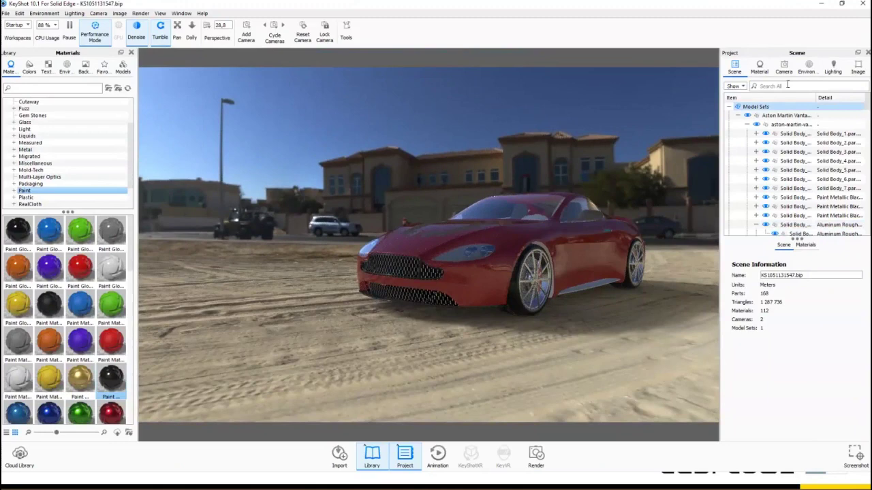
left_click(760, 68)
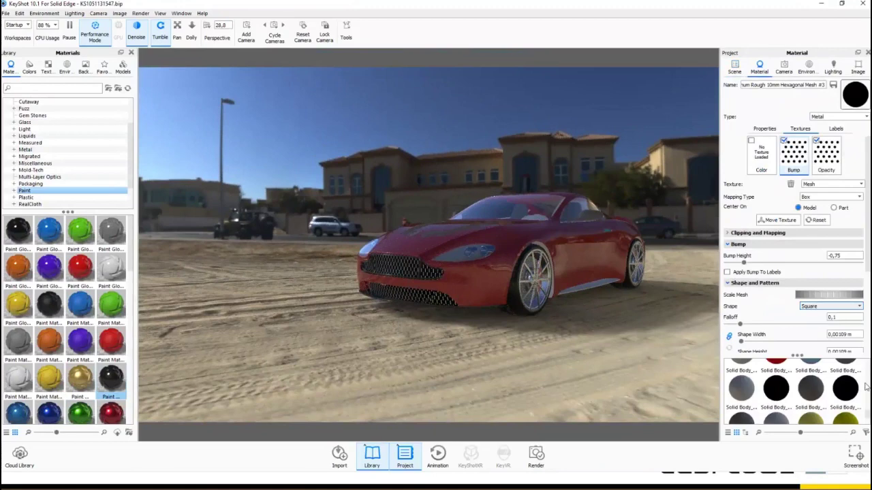
scroll(818, 421, "down", 5)
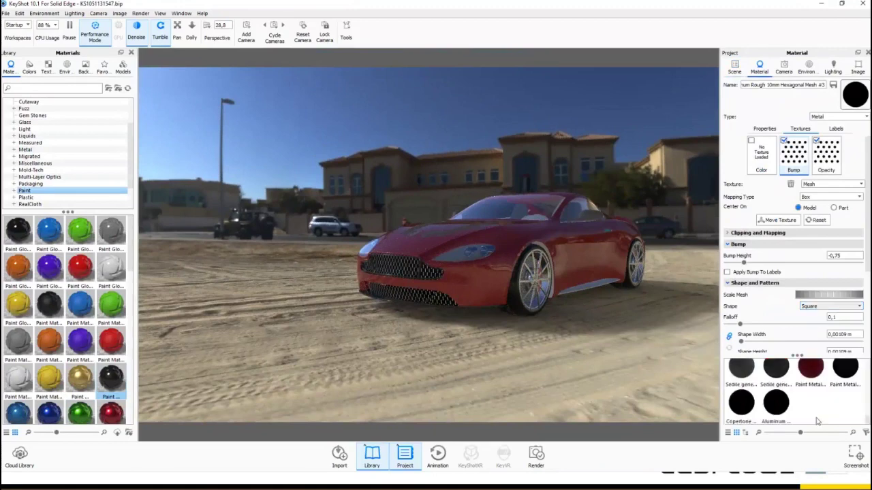
mouse_move(768, 417)
left_click_drag(802, 356, 797, 315)
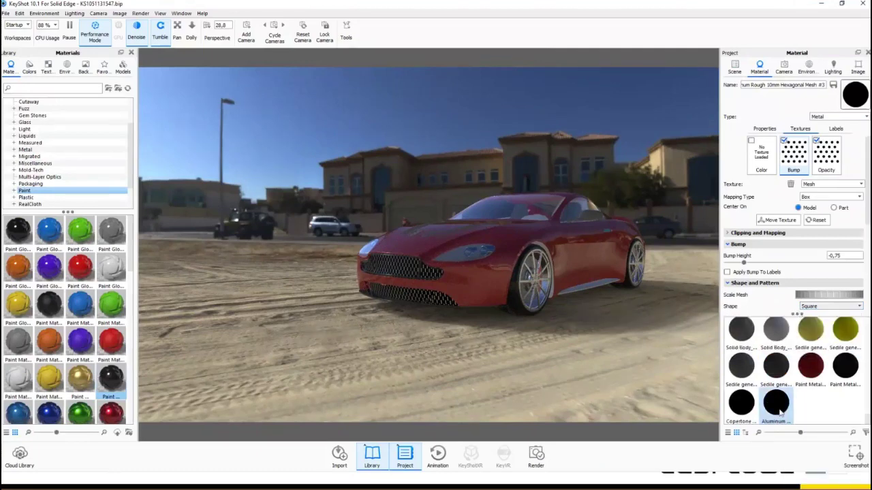
mouse_move(780, 409)
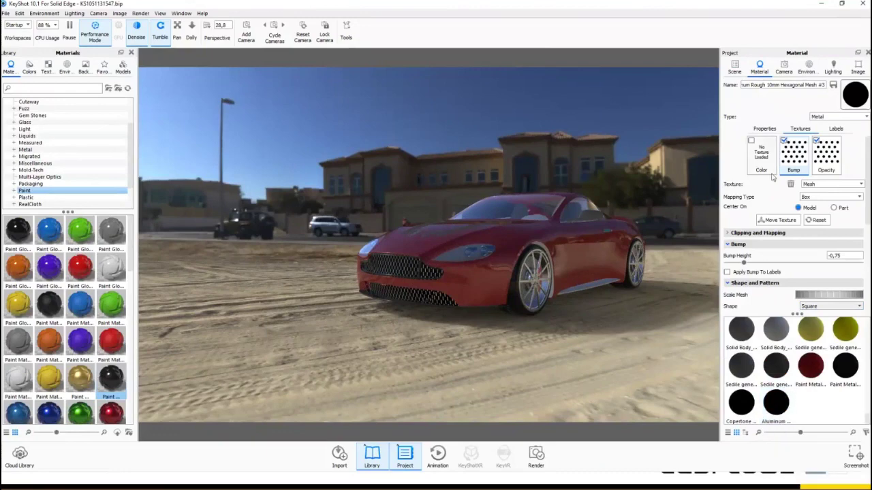
Step: Rotate the grille mesh's bump texture by about 90° with Move Texture
left_click(775, 220)
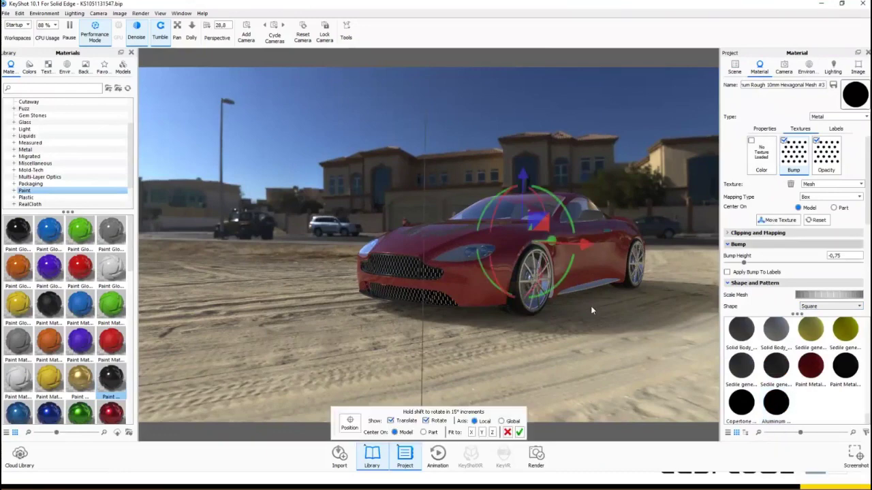
mouse_move(592, 306)
middle_mouse_down()
mouse_move(599, 329)
mouse_move(595, 312)
middle_mouse_up()
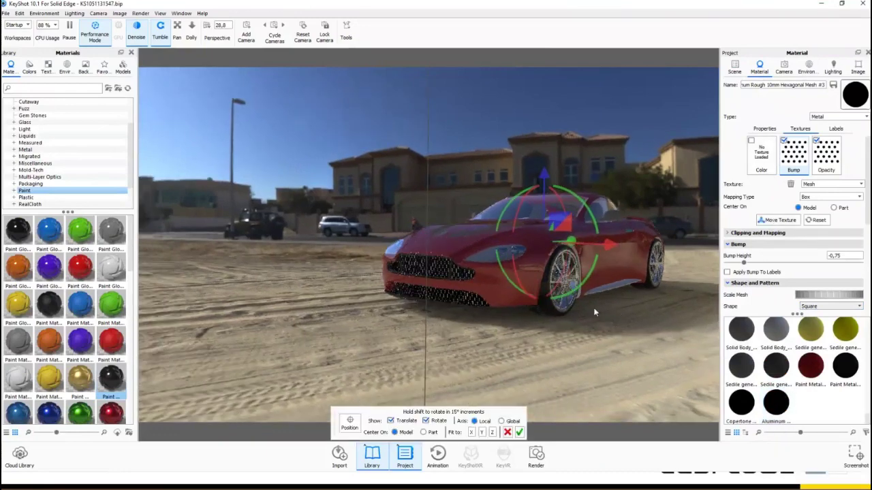
left_click_drag(585, 284, 565, 221)
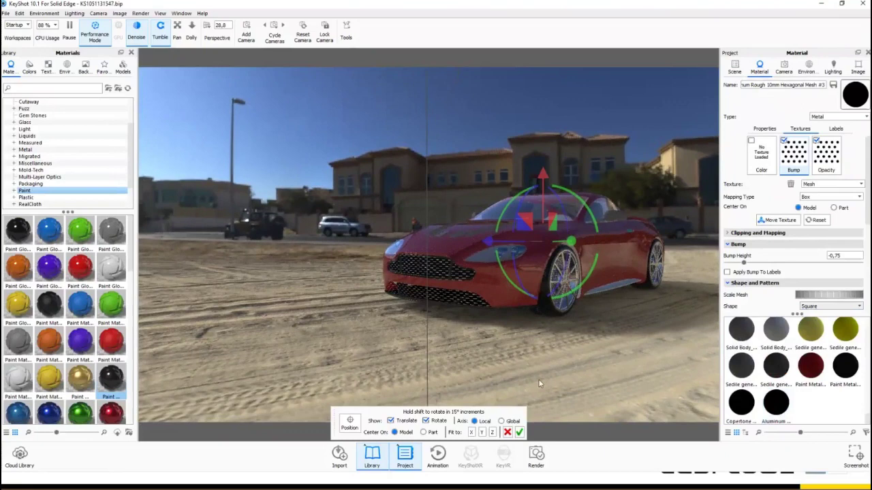
left_click(773, 221)
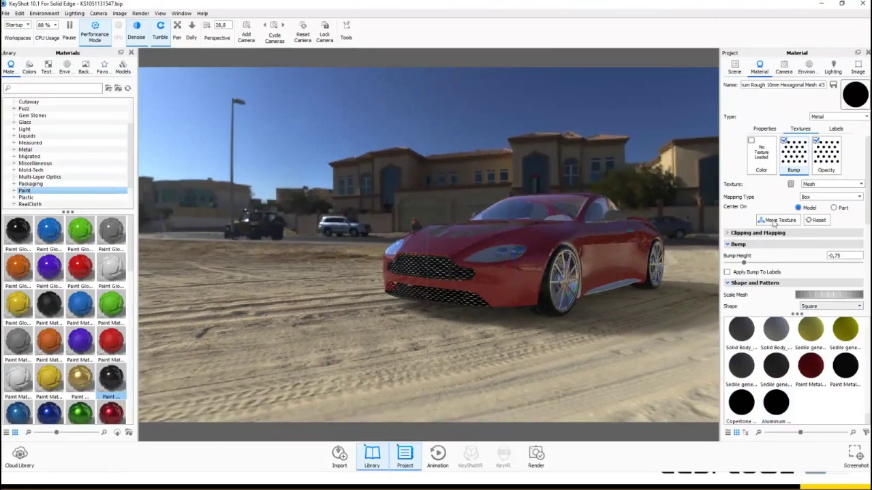
Step: Set the grille mesh texture's linked shape width and height to 0,00093 m
scroll(460, 276, "up", 4)
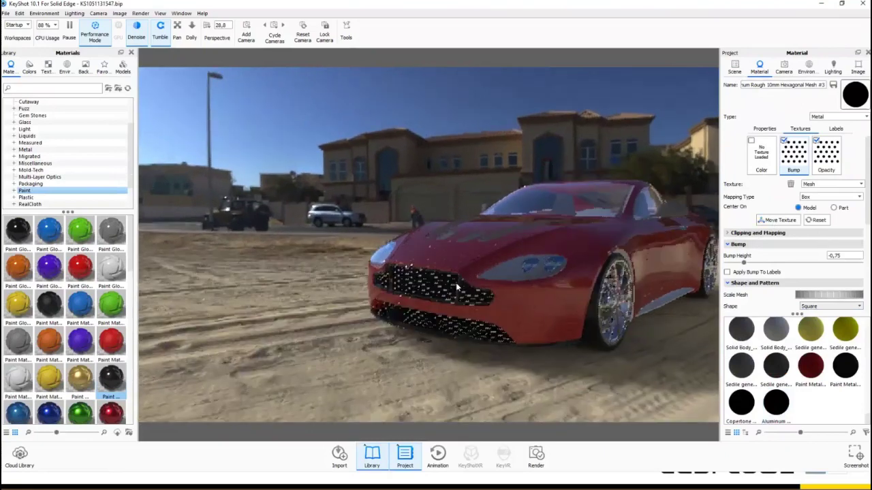
left_click_drag(456, 282, 538, 388)
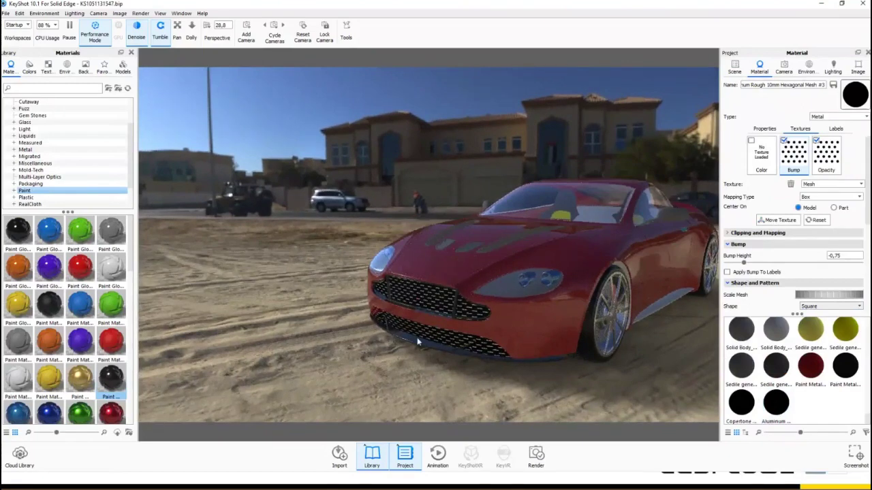
left_click_drag(867, 220, 868, 314)
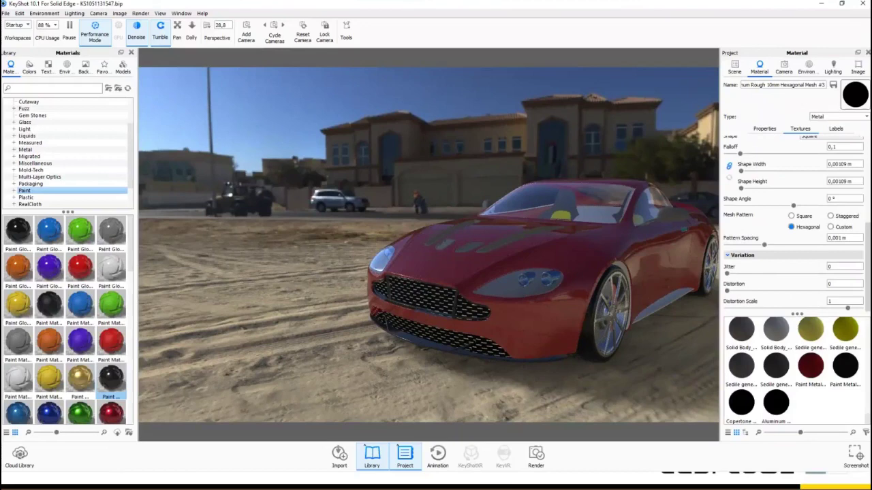
left_click_drag(867, 310, 868, 299)
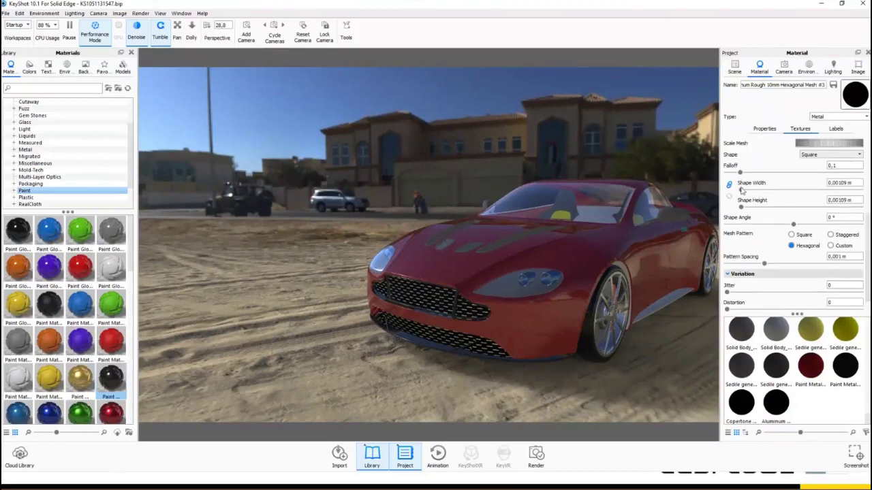
left_click_drag(741, 191, 746, 192)
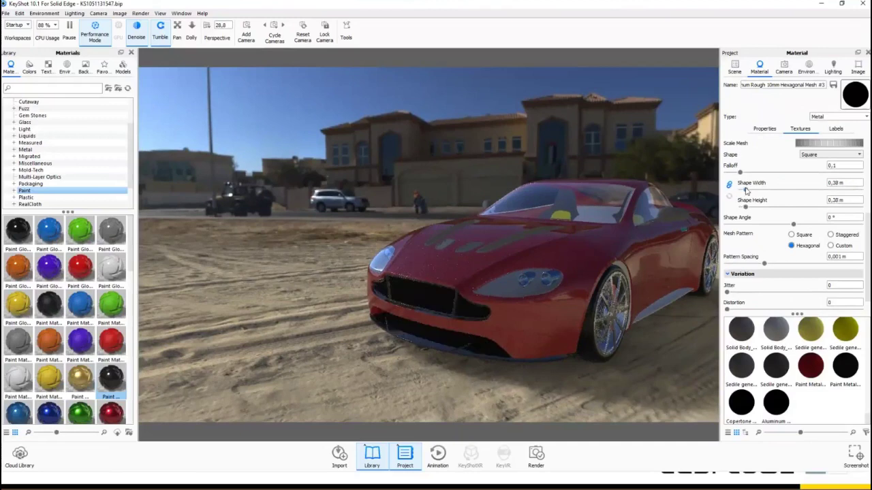
left_click(793, 192)
left_click_drag(794, 192, 743, 193)
mouse_move(776, 186)
left_mouse_down()
mouse_move(771, 194)
mouse_move(781, 196)
left_mouse_up()
left_click_drag(782, 195, 780, 195)
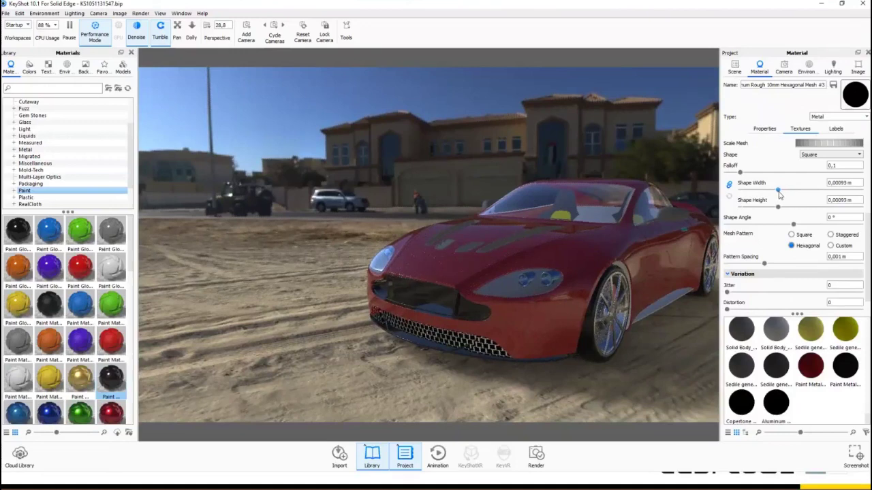
Step: Slightly increase the grille mesh's pattern spacing and set its linked shape width and height to 0,00121 m
left_click(734, 66)
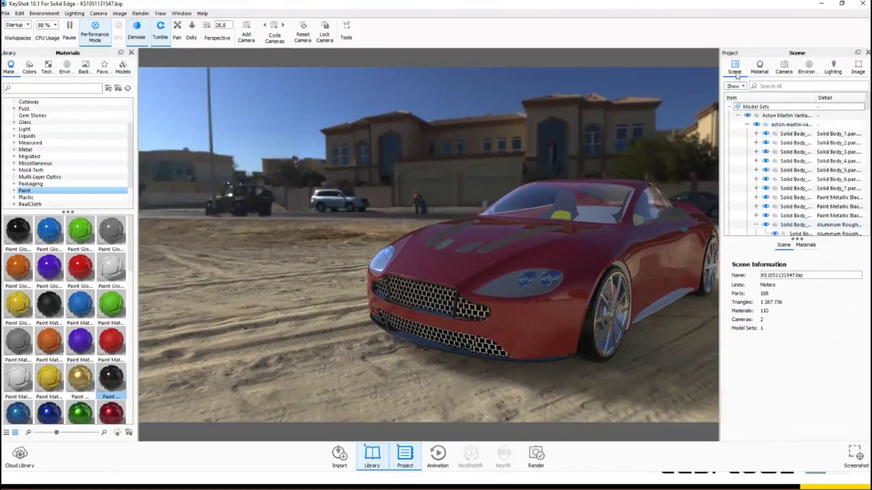
left_click(759, 67)
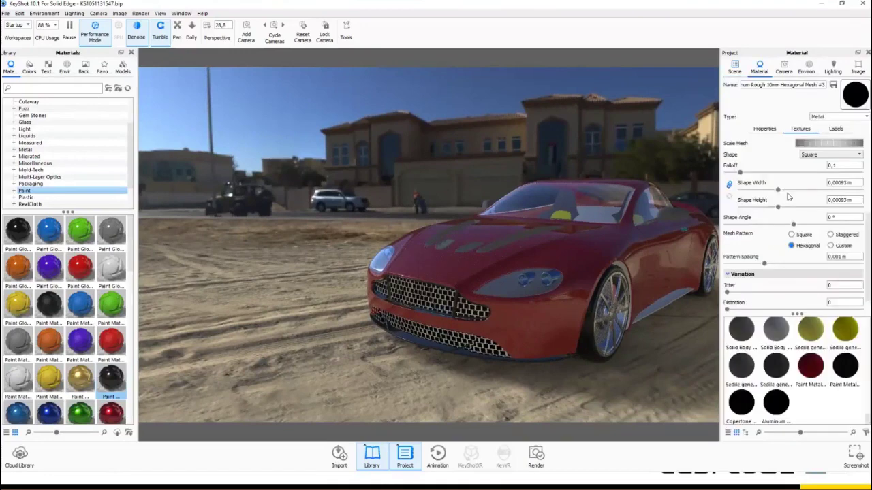
left_click_drag(781, 194, 777, 196)
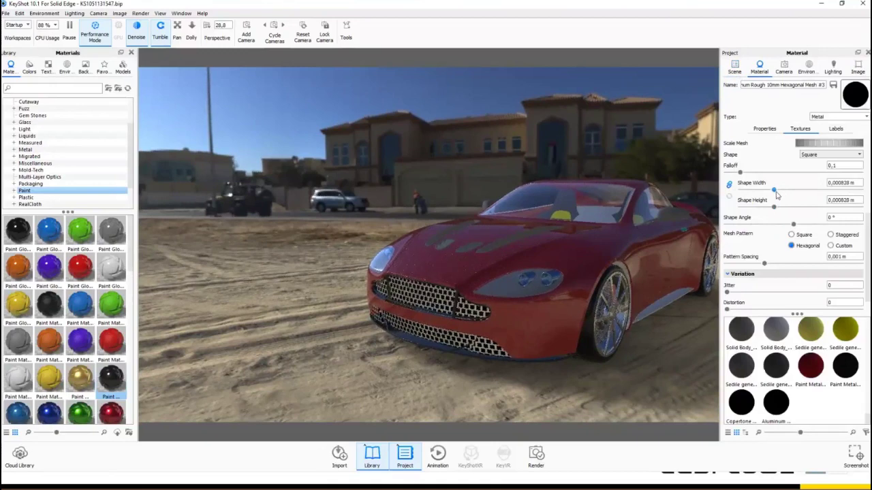
left_click_drag(776, 195, 782, 194)
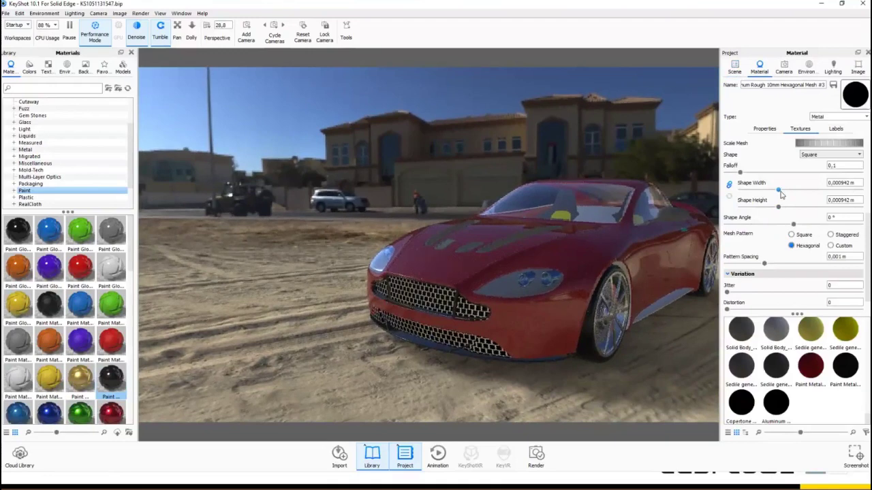
left_click_drag(781, 196, 788, 196)
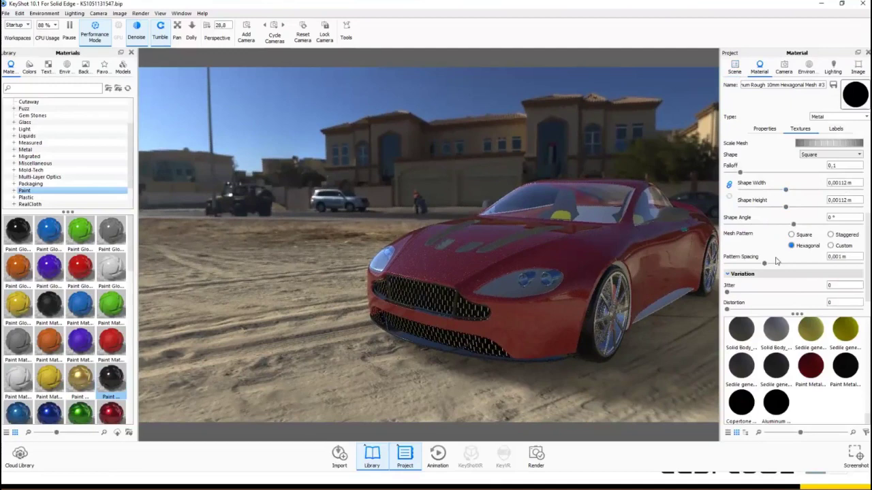
left_click_drag(762, 264, 773, 265)
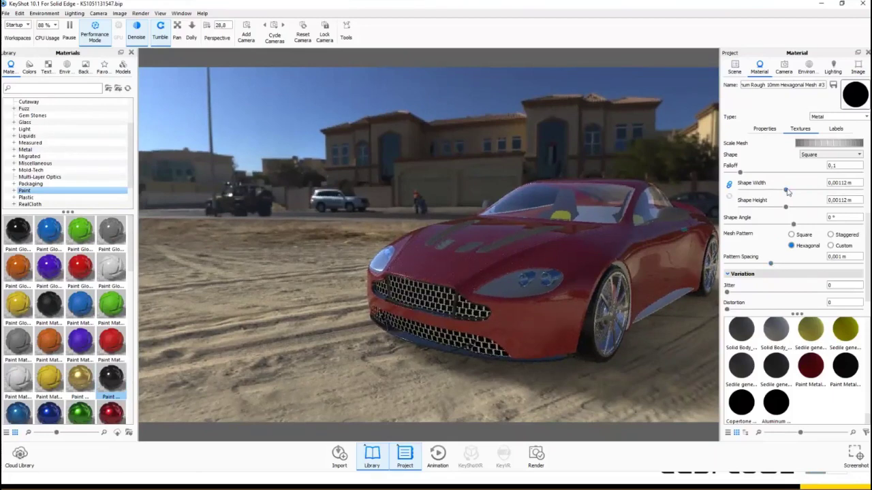
left_click_drag(787, 193, 792, 193)
scroll(431, 335, "up", 3)
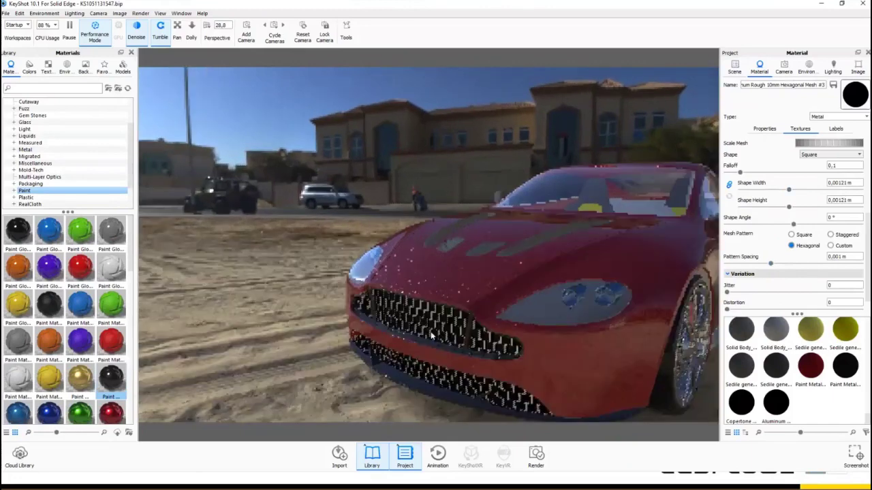
Step: Set the grille mesh texture's linked shape width and height to 0,0013 m
left_click_drag(529, 314, 511, 256)
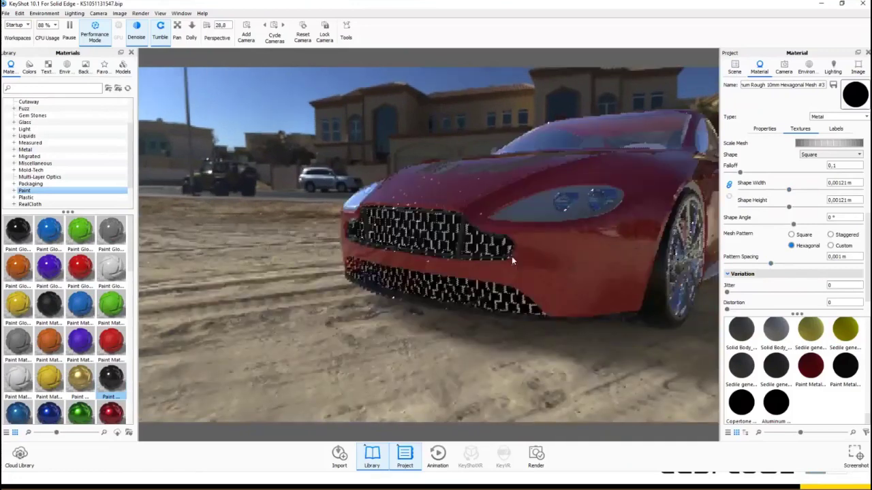
scroll(512, 256, "up", 4)
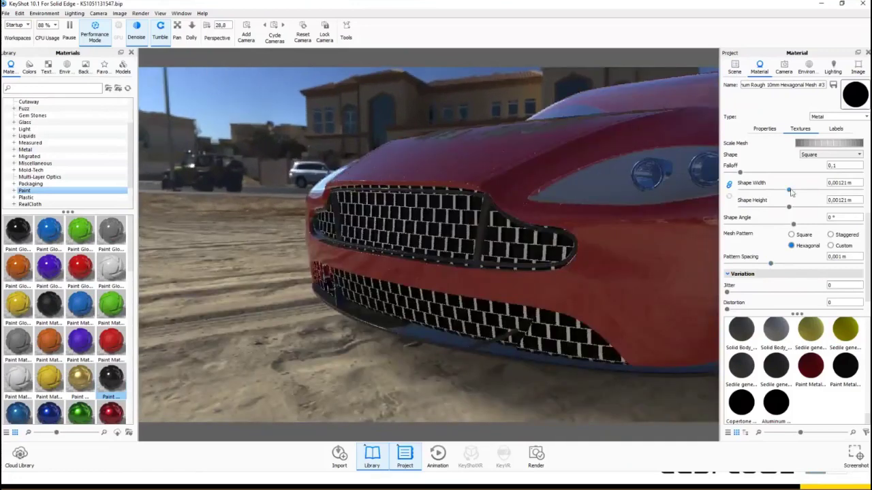
left_click_drag(788, 190, 792, 191)
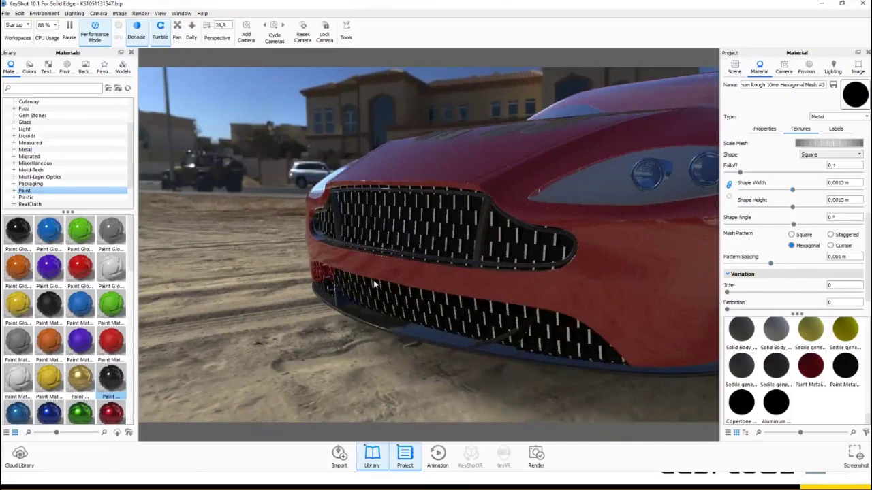
Step: Fine-tune the grille mesh's pattern spacing around 0,001 m and set its falloff to 0,058
left_click_drag(772, 267, 775, 268)
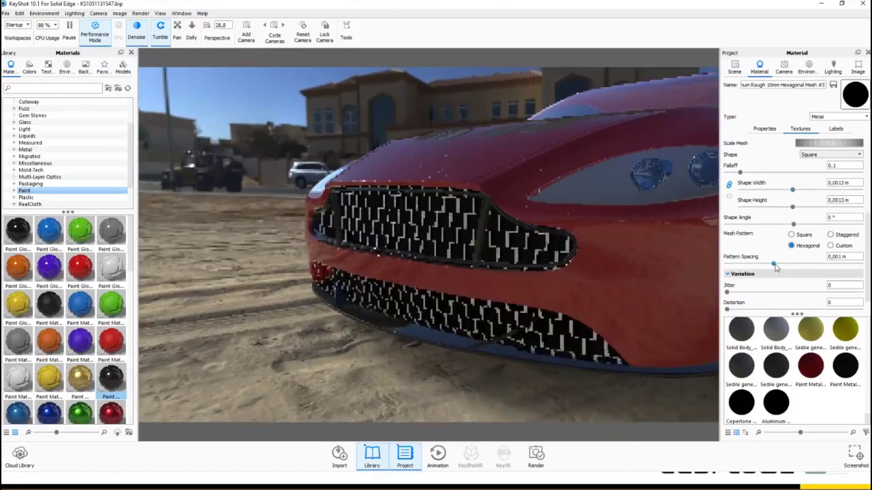
left_click_drag(775, 268, 770, 268)
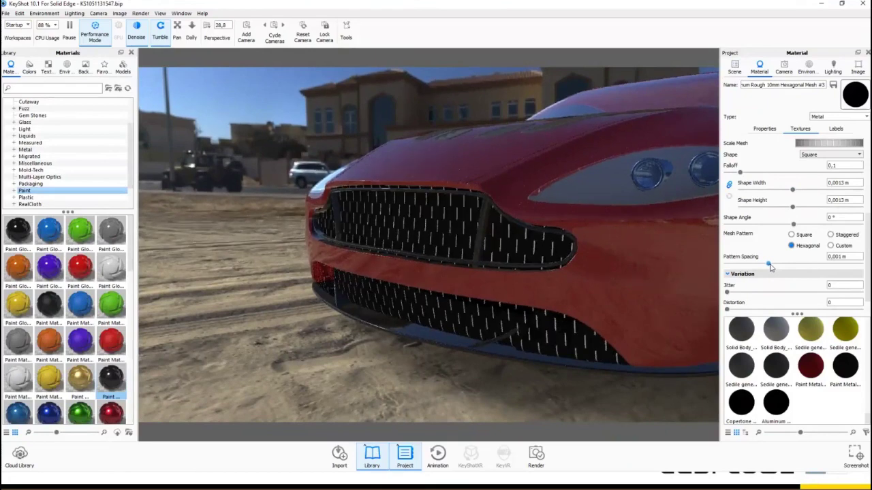
left_click_drag(770, 267, 772, 268)
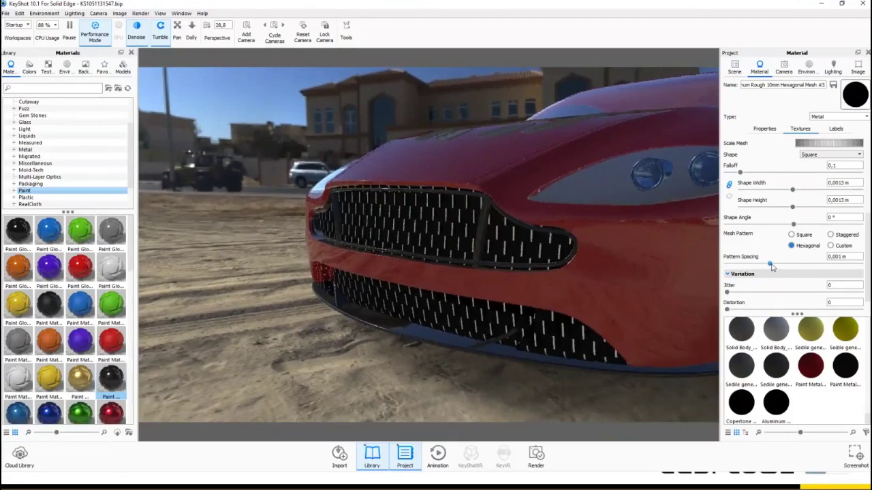
left_click_drag(773, 267, 773, 264)
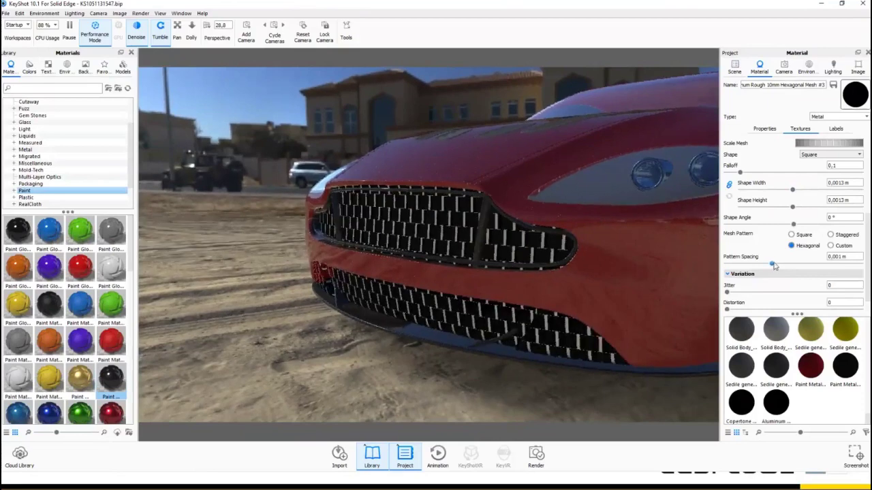
left_click_drag(740, 174, 736, 178)
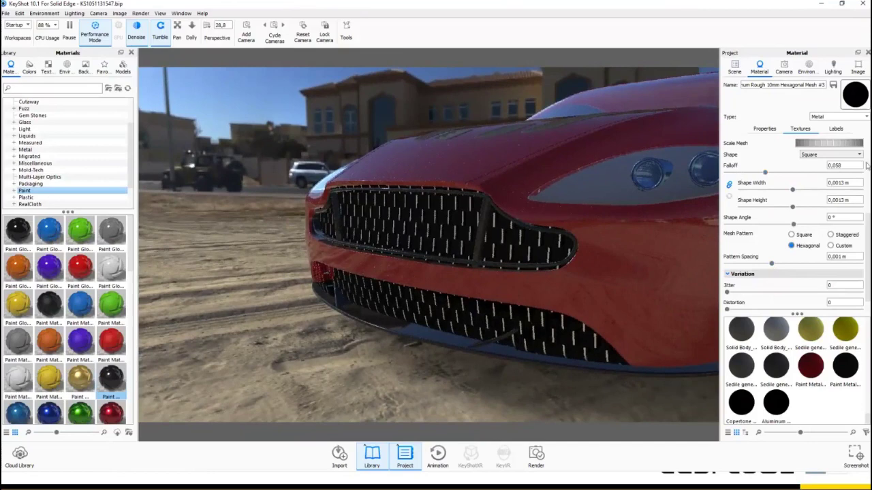
Step: Rotate the grille mesh texture with Move Texture until its strands run horizontally, and confirm the new orientation
scroll(784, 166, "up", 1)
scroll(784, 166, "up", 2)
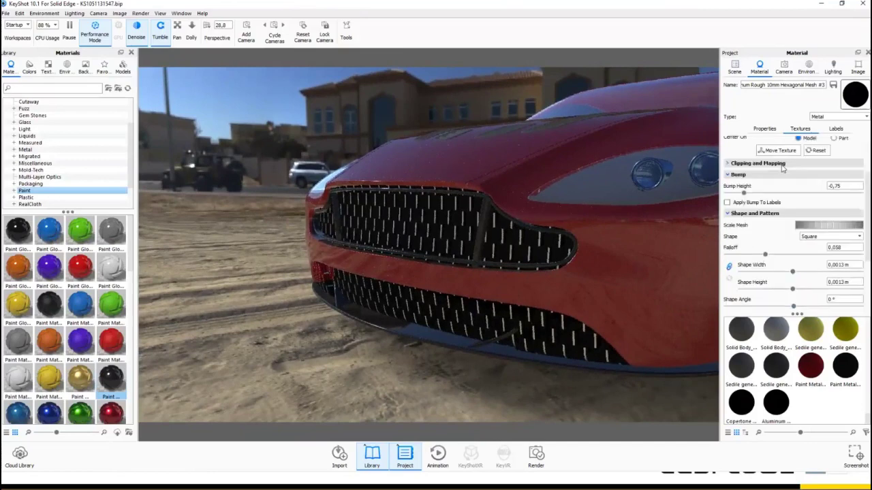
scroll(783, 168, "up", 1)
left_click(780, 178)
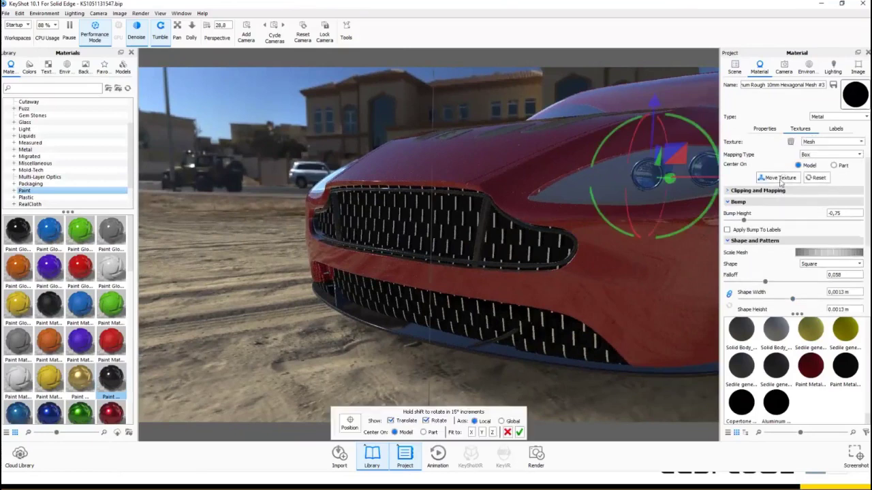
left_click_drag(672, 236, 690, 160)
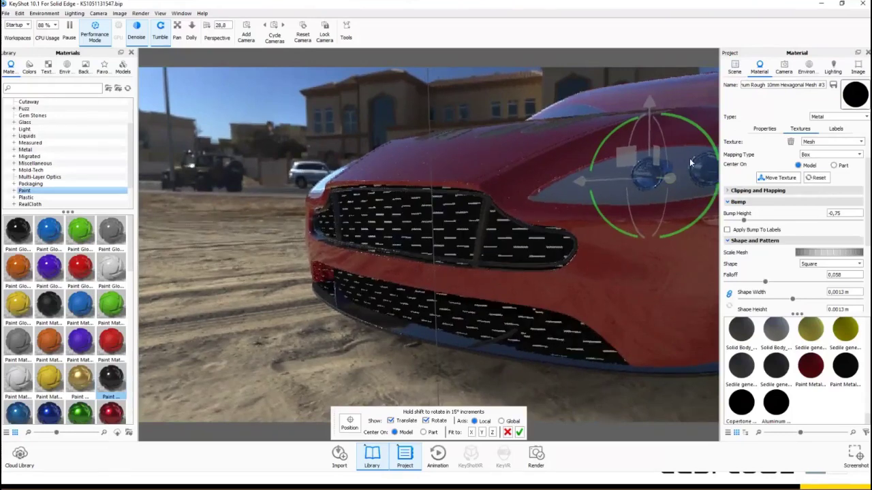
left_click_drag(689, 162, 690, 166)
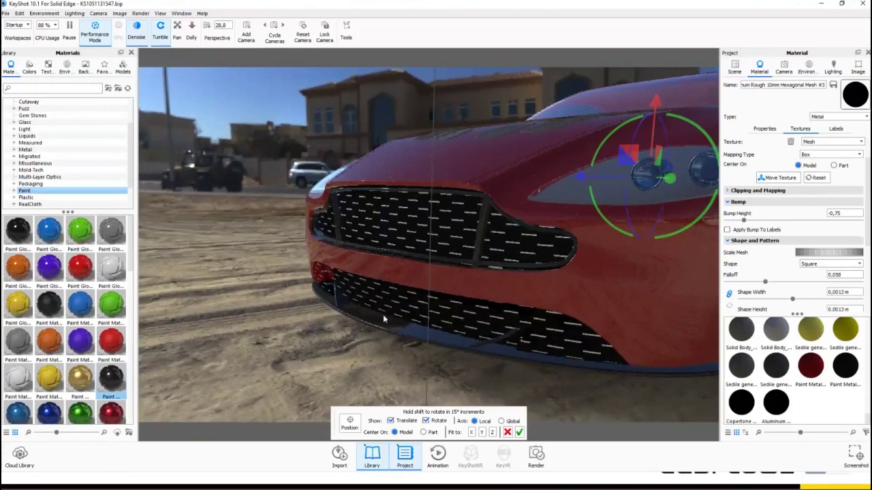
scroll(383, 319, "down", 5)
left_click(518, 432)
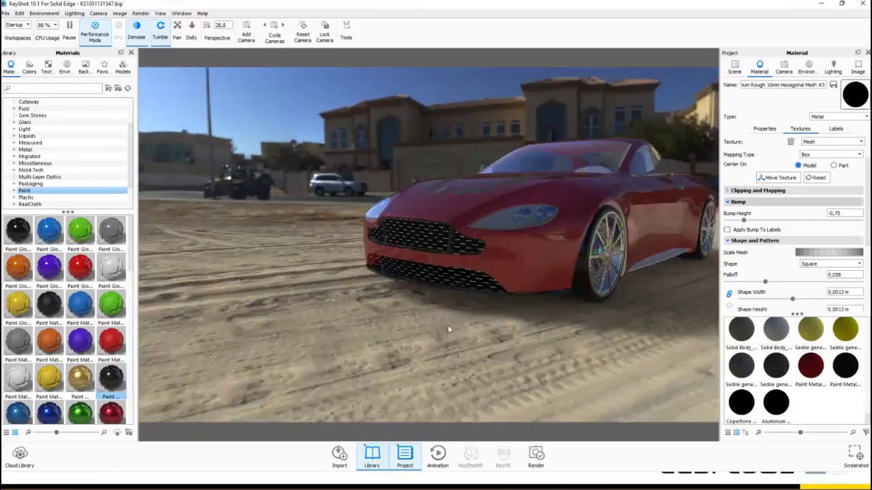
Step: Apply the black metallic paint from the material library to the car's door mirror
scroll(448, 325, "down", 5)
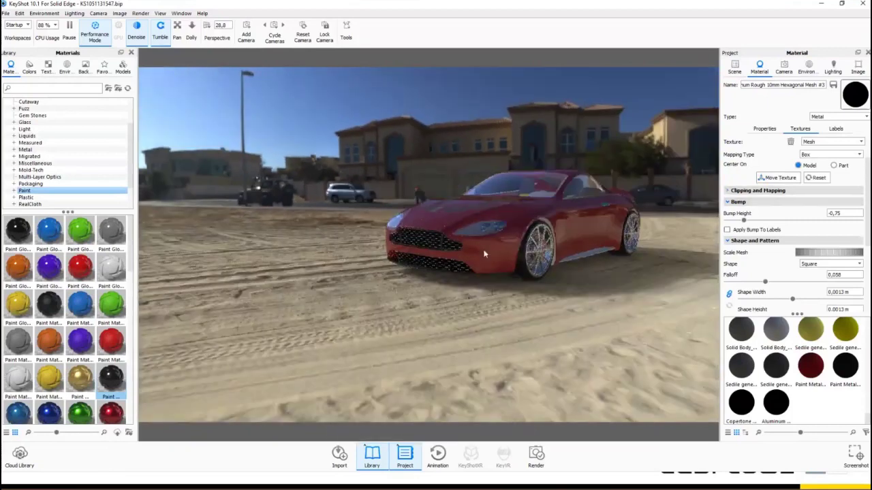
left_click_drag(484, 254, 369, 344)
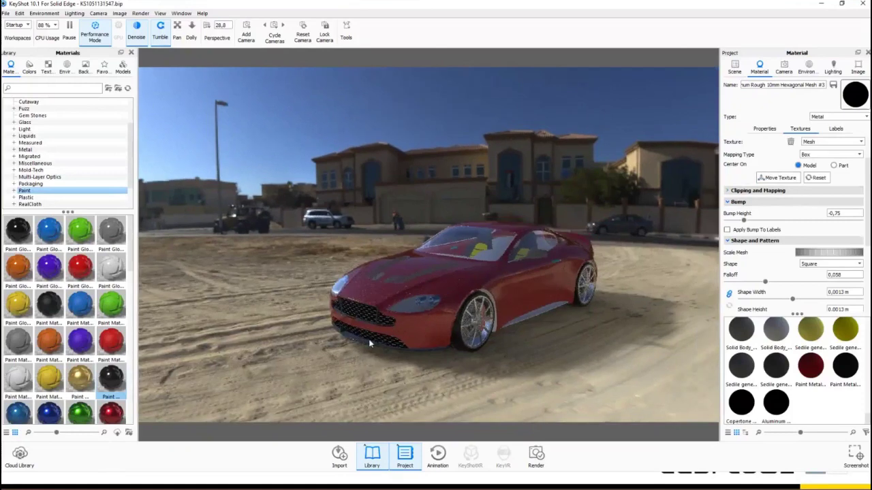
scroll(400, 305, "up", 3)
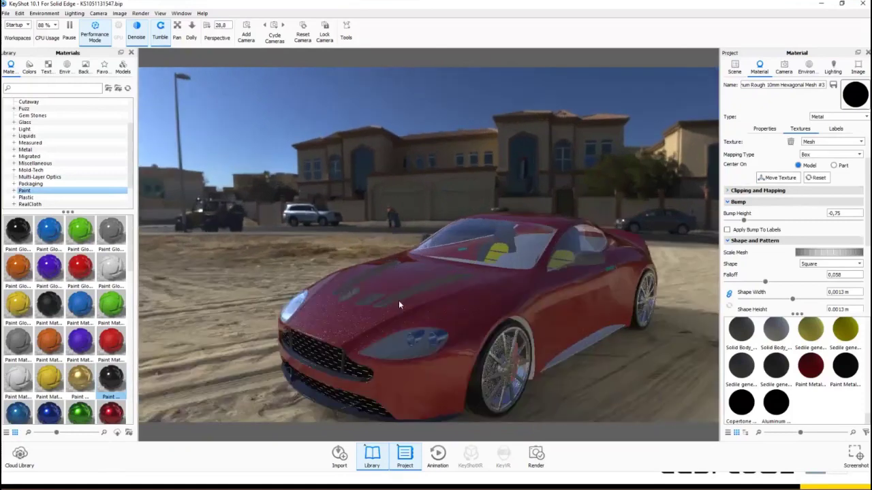
left_click_drag(397, 294, 374, 299)
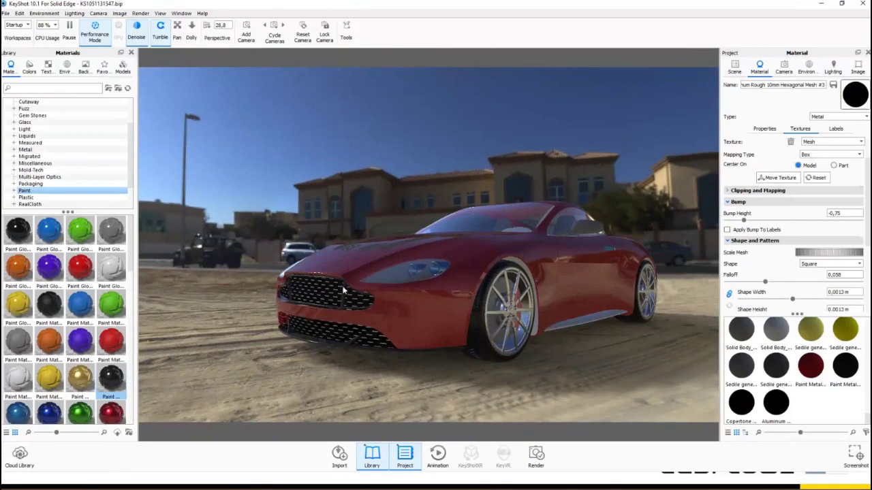
left_click_drag(116, 385, 586, 230)
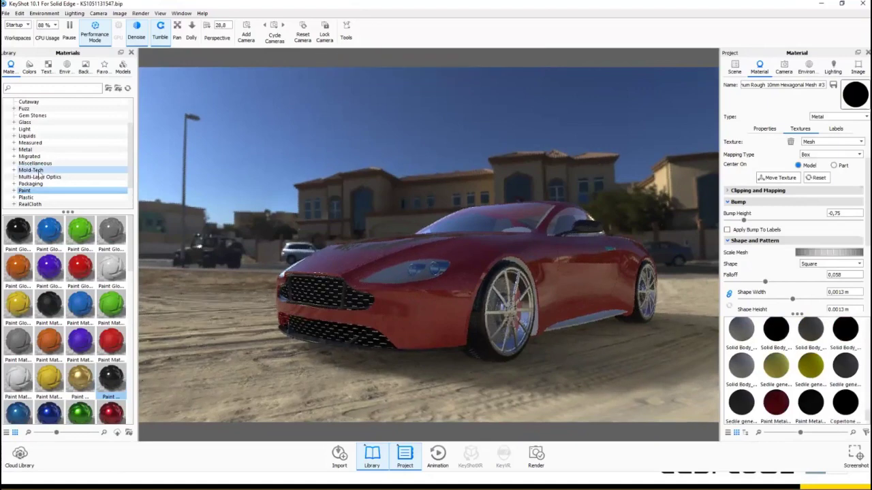
Step: Apply Glass Basic Black to the headlights, windshield and near side windows, and turn off Performance Mode
left_click(26, 122)
mouse_move(88, 278)
left_mouse_down()
mouse_move(509, 220)
mouse_move(500, 227)
mouse_move(516, 264)
mouse_move(523, 321)
mouse_move(446, 360)
left_mouse_up()
left_click_drag(77, 270, 515, 241)
left_click_drag(458, 263, 464, 258)
left_click_drag(94, 271, 570, 246)
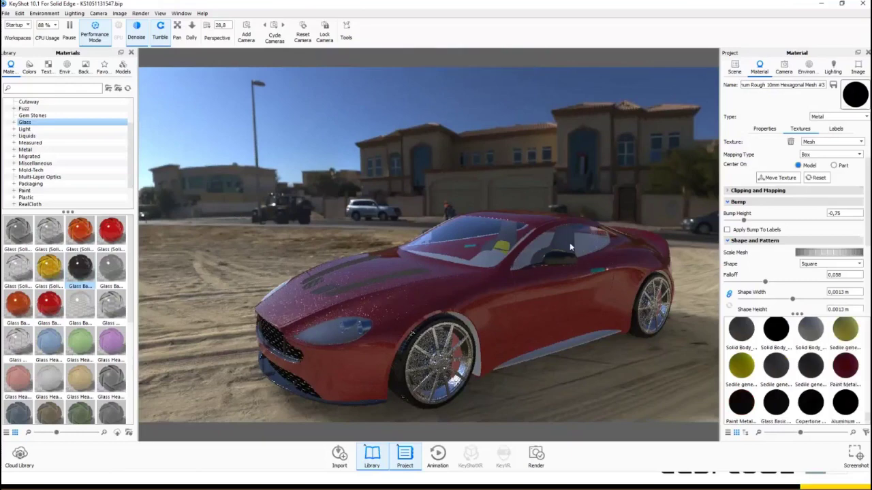
left_click(100, 34)
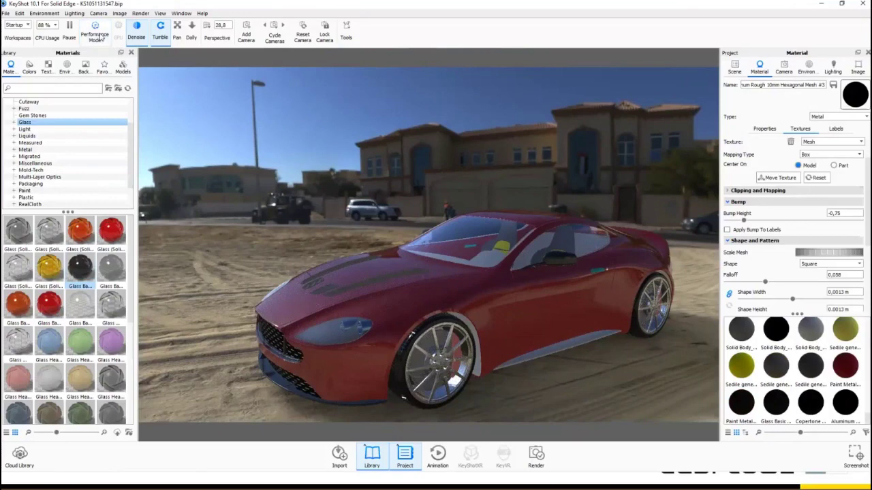
left_click(107, 38)
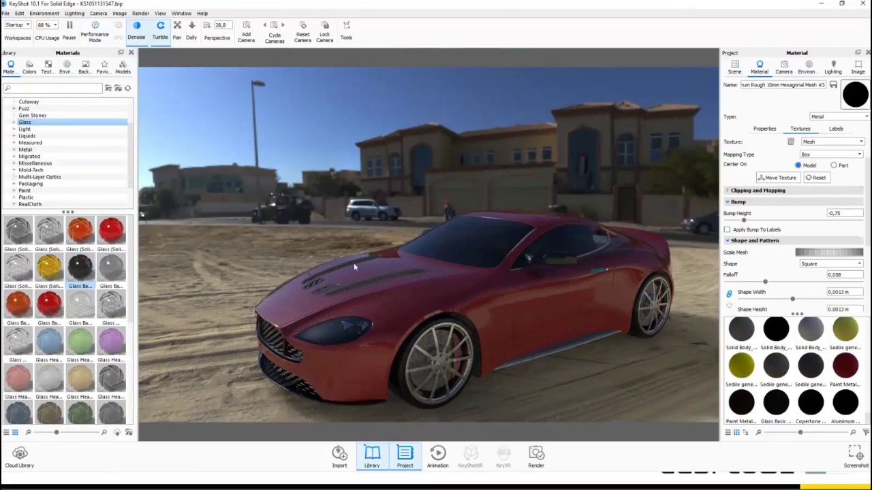
Step: Apply Glass Basic Black to the remaining side windows on both sides of the car
left_click_drag(418, 320, 618, 273)
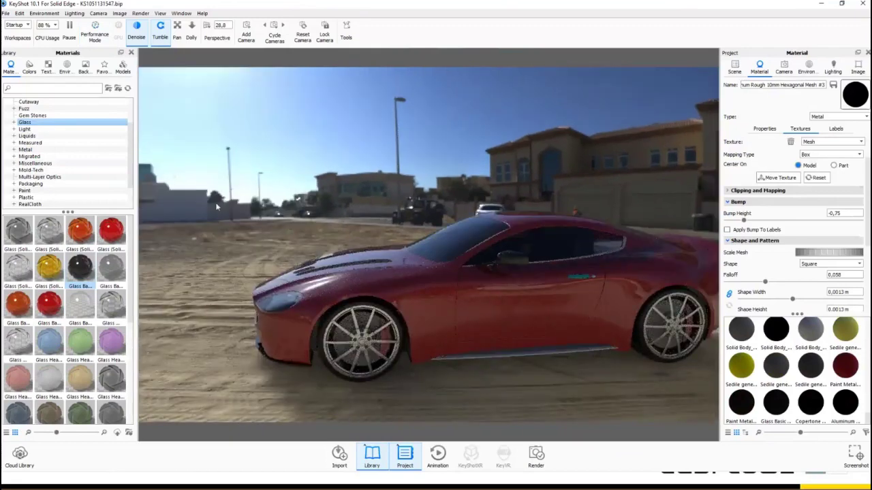
left_click_drag(80, 270, 533, 311)
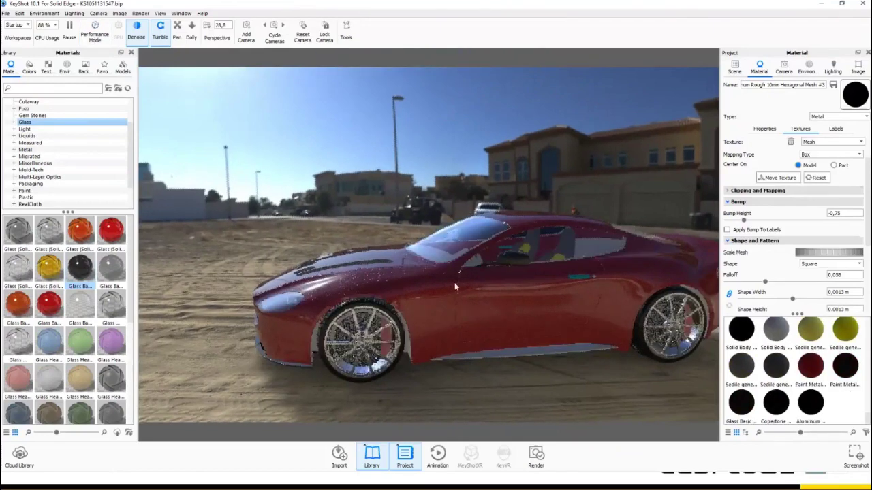
left_click_drag(454, 282, 348, 294)
left_click_drag(80, 269, 391, 241)
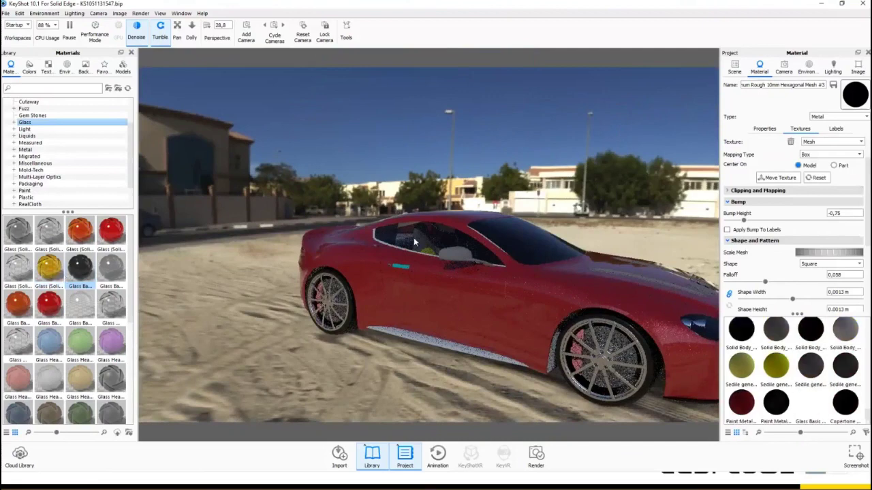
key("ctrl+z")
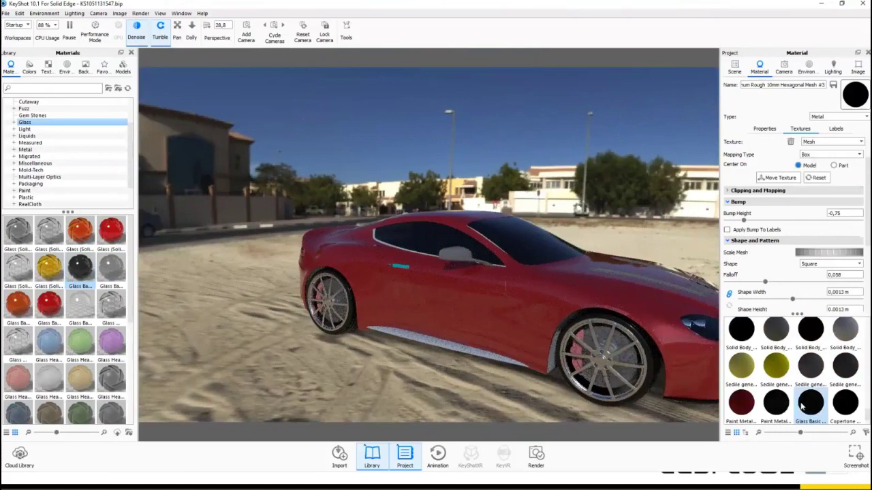
Step: Examine the properties and textures of the Glass Basic Black material used on the windows
left_click(808, 404)
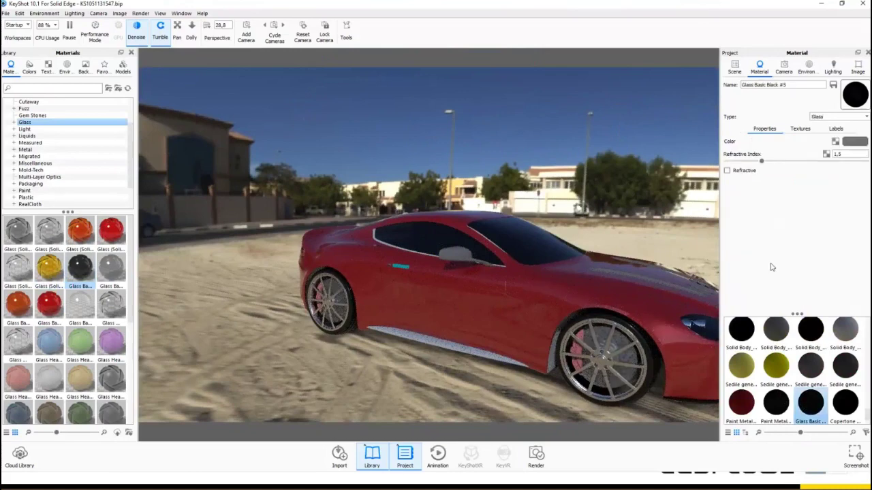
left_click(800, 131)
left_click(768, 131)
Step: Apply Glass Basic Black to the car's rear window
left_click_drag(450, 300, 455, 326)
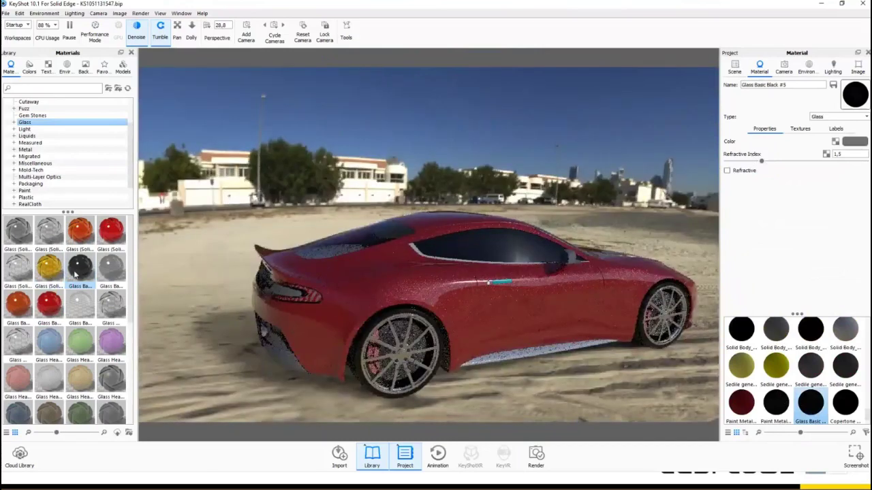
left_click_drag(77, 273, 356, 251)
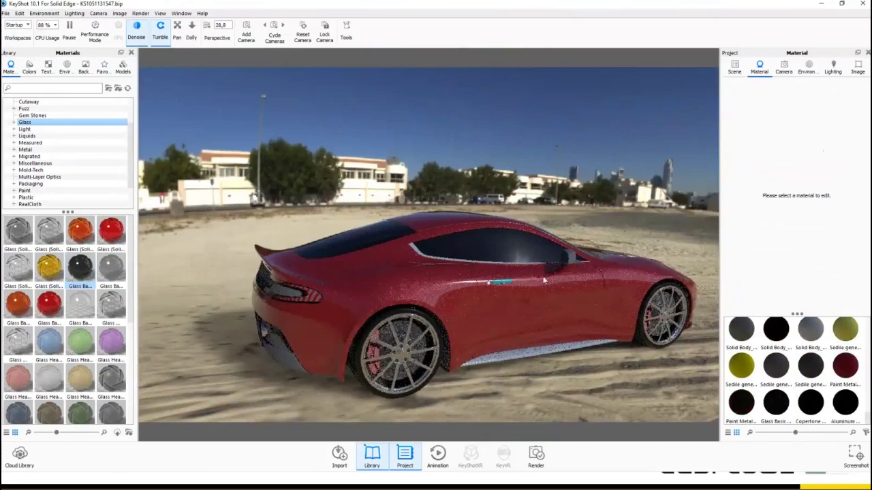
Step: Apply a red metallic paint from the Paint library to the door handles on both sides of the car
scroll(495, 291, "up", 3)
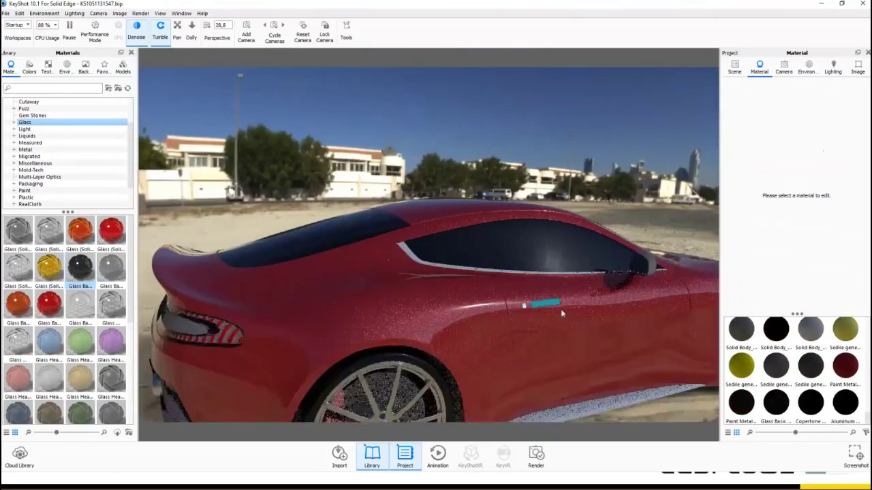
left_click(28, 190)
scroll(52, 354, "down", 3)
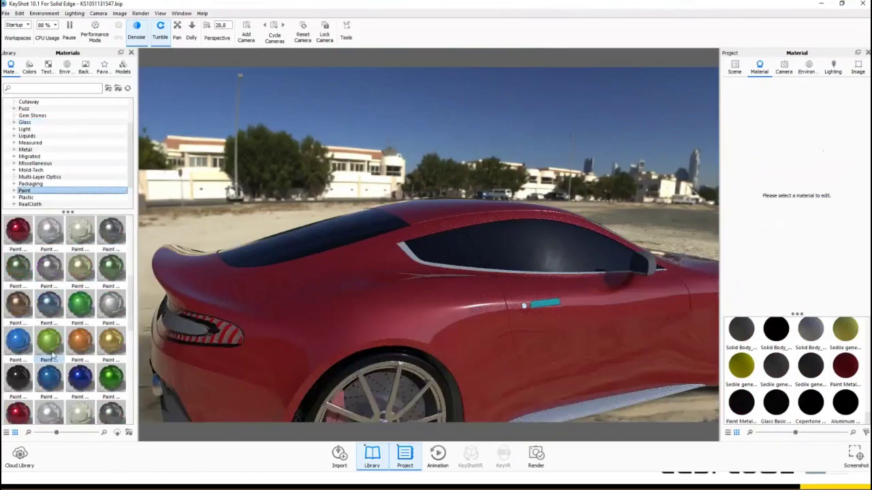
scroll(51, 355, "down", 3)
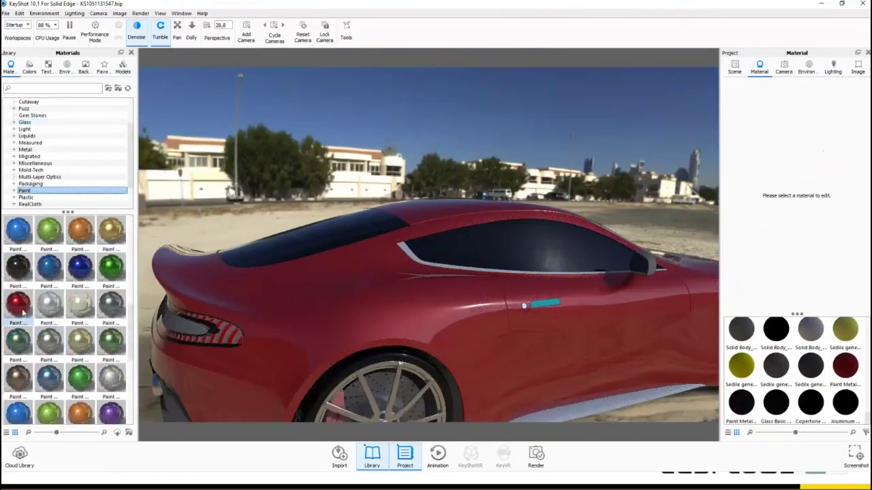
mouse_move(23, 312)
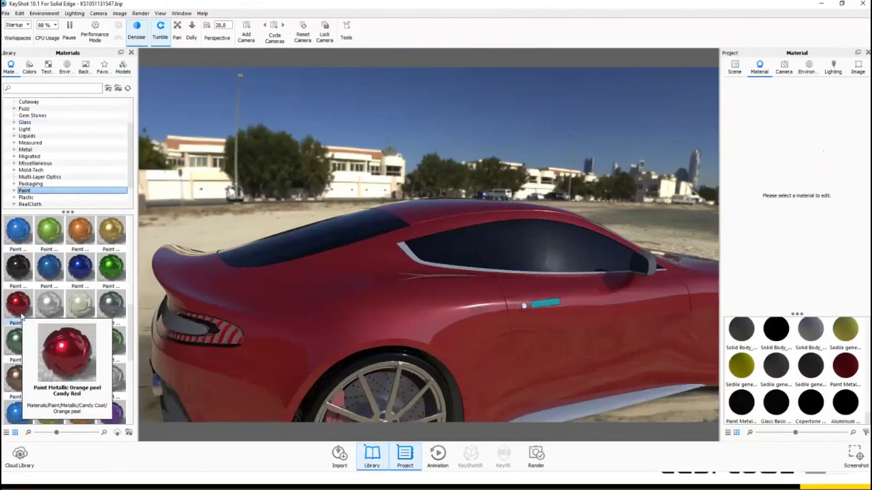
scroll(22, 315, "down", 3)
left_click_drag(19, 308, 632, 322)
mouse_move(19, 308)
left_mouse_down()
mouse_move(118, 320)
mouse_move(460, 289)
left_mouse_up()
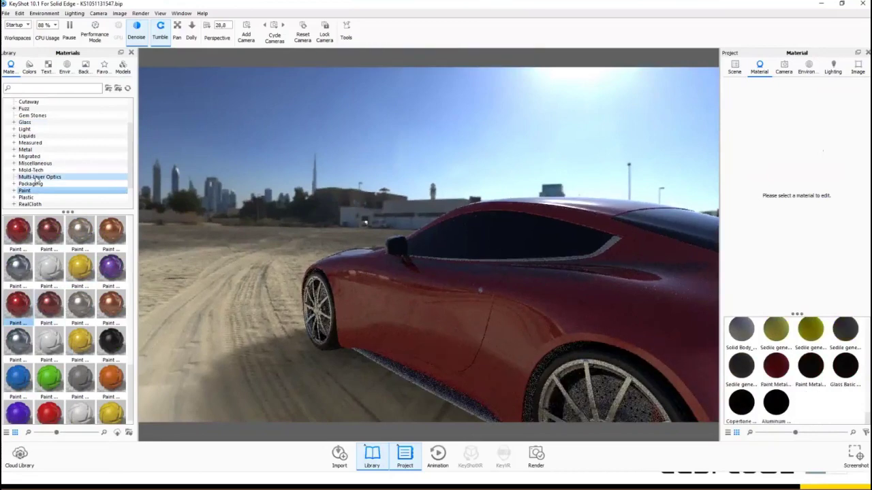
Step: Hide the car's main outer body shell and its hood so the parts beneath are exposed
left_click_drag(461, 290, 402, 325)
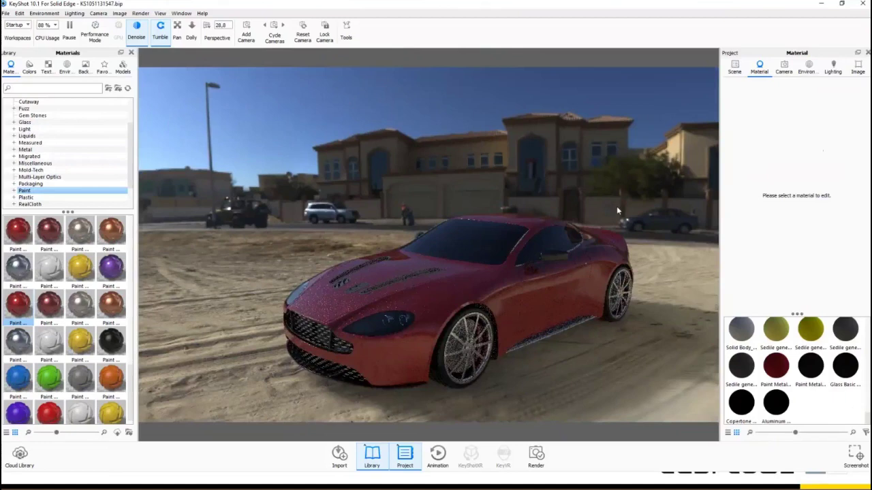
left_click(735, 68)
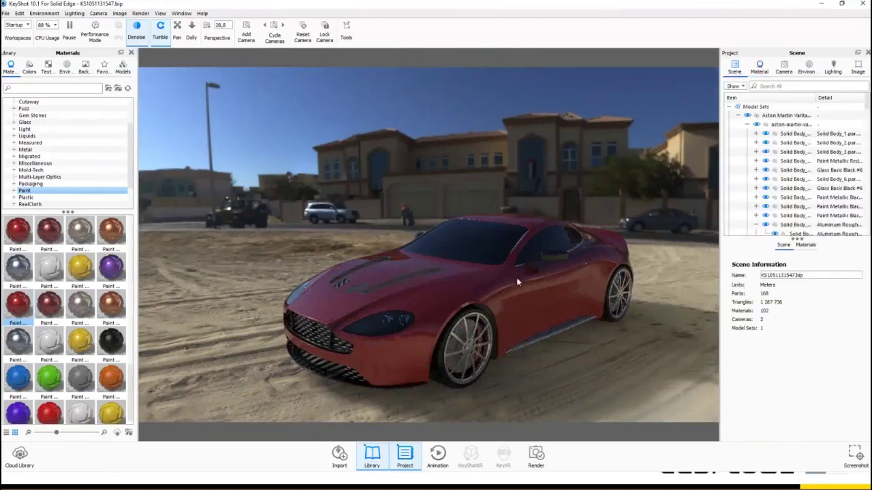
left_click(447, 283)
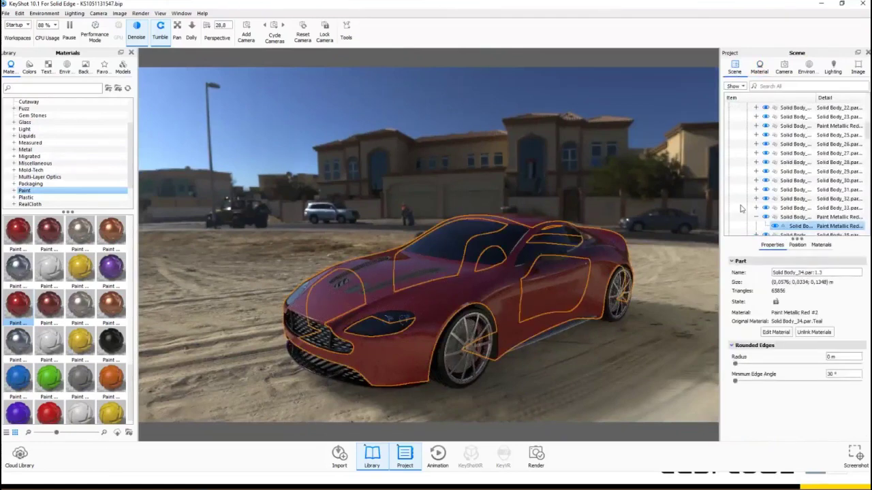
left_click(766, 218)
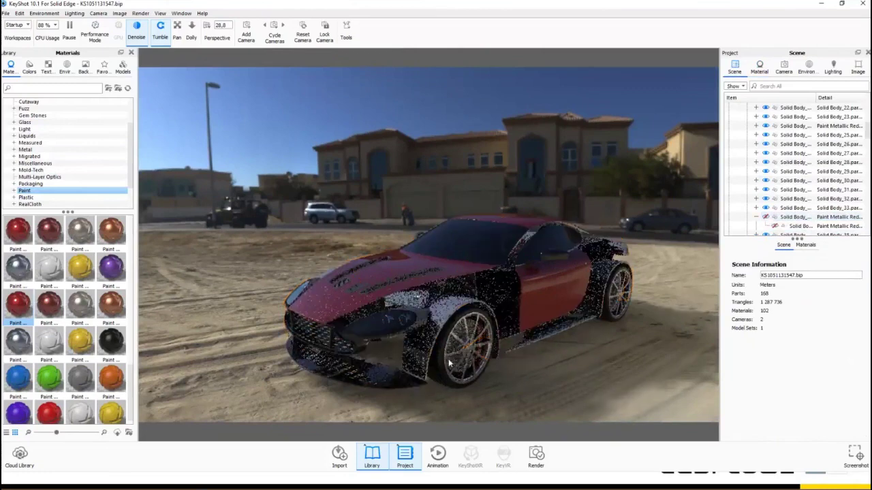
left_click(414, 264)
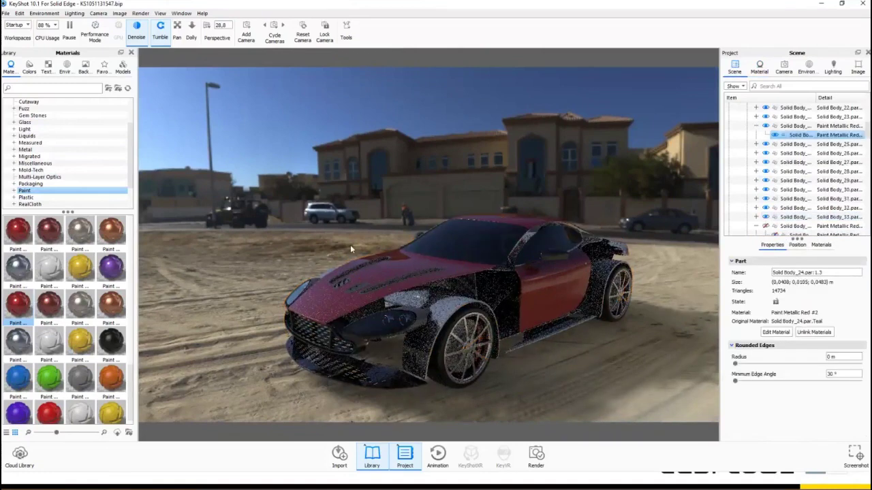
left_click(765, 127)
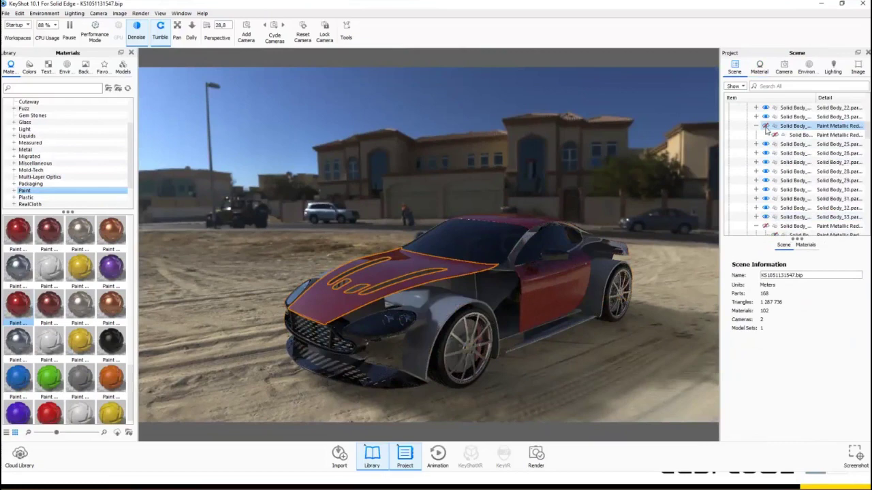
Step: Hide the red side door, the roof panel and the windshield to expose the interior
left_click(549, 308)
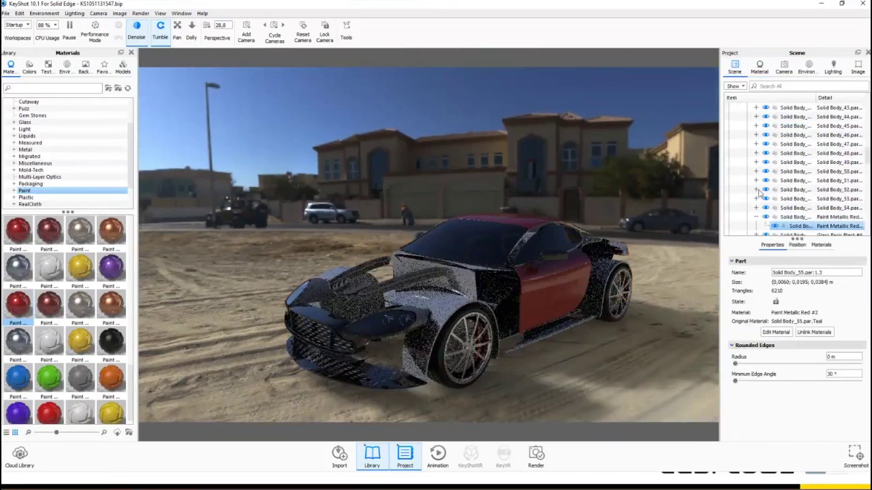
left_click(765, 216)
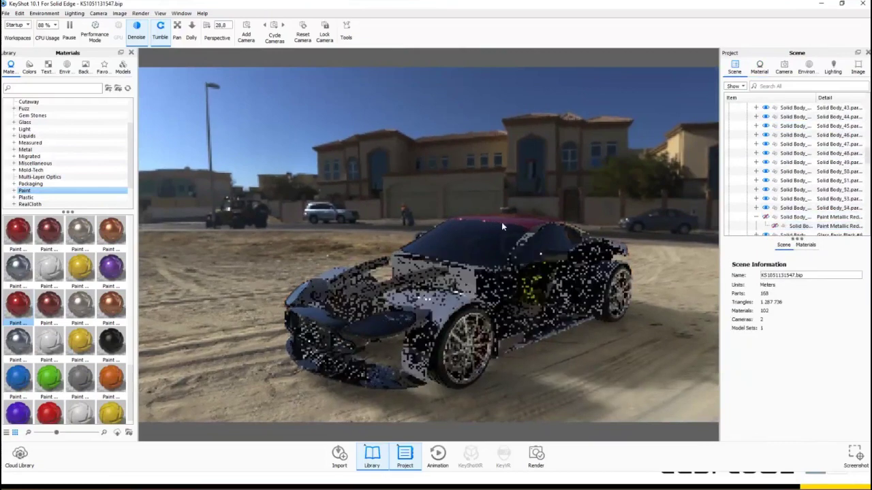
left_click(501, 222)
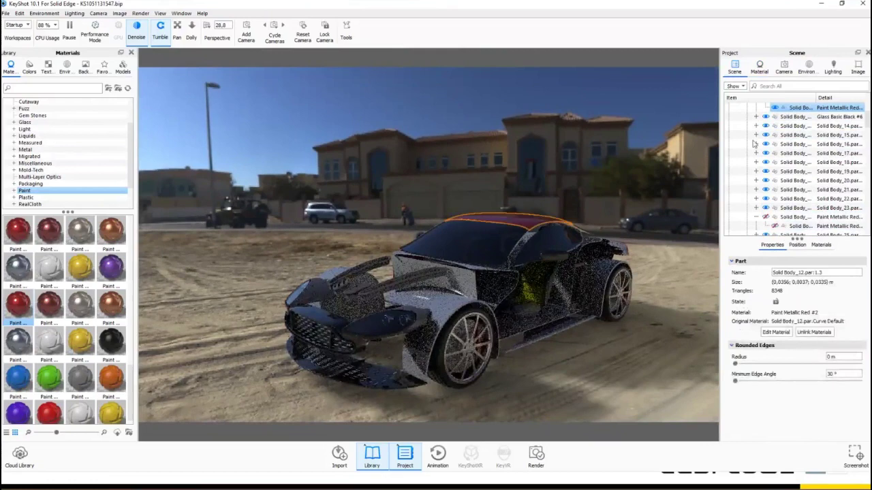
left_click(775, 109)
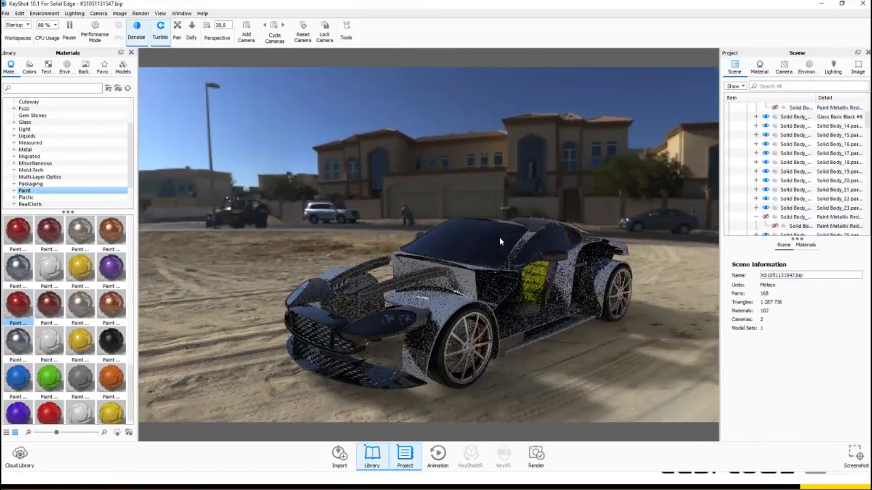
left_click(500, 240)
scroll(774, 156, "up", 2)
scroll(773, 158, "up", 1)
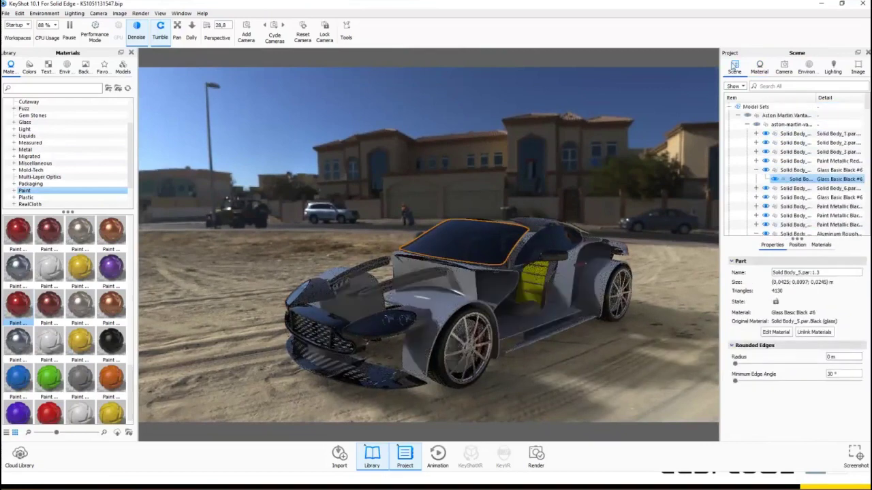
left_click(765, 170)
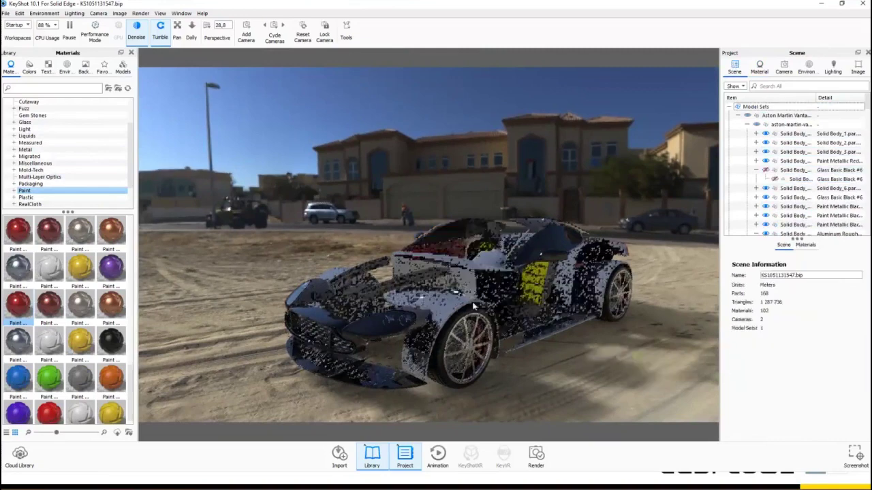
Step: Apply the black matte paint from the Paint library to both front wheel arches and the nearer rear wheel arch
left_click_drag(475, 307, 437, 304)
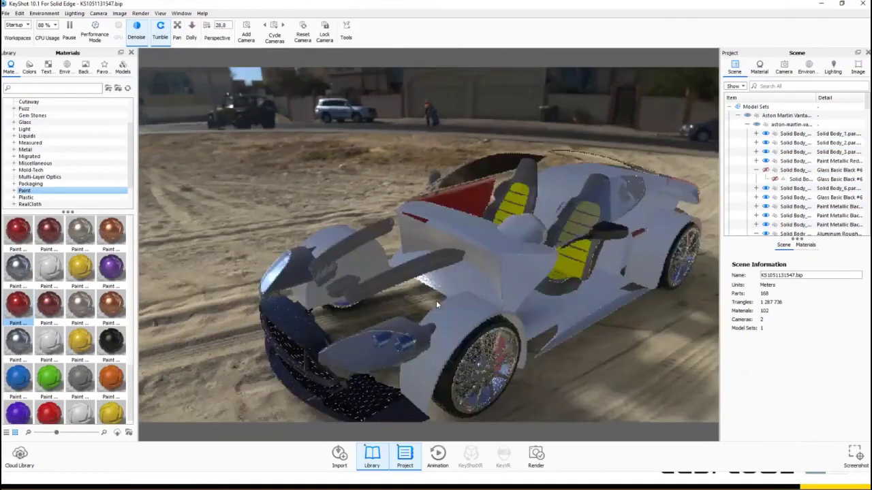
scroll(86, 323, "down", 1)
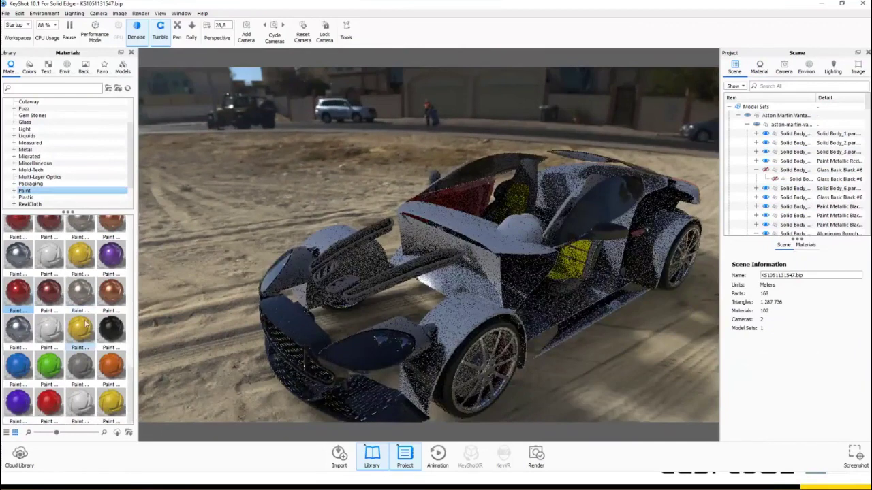
scroll(68, 317, "down", 5)
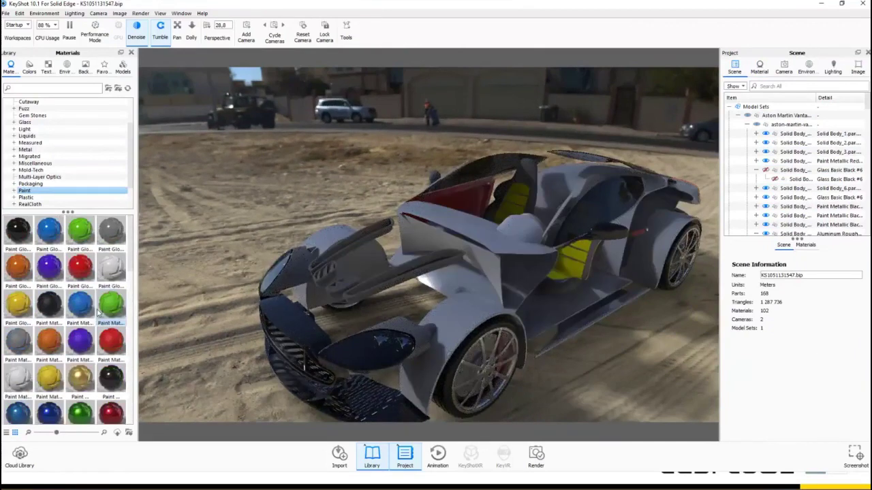
mouse_move(51, 308)
left_mouse_down()
mouse_move(329, 334)
mouse_move(470, 262)
mouse_move(413, 310)
left_mouse_up()
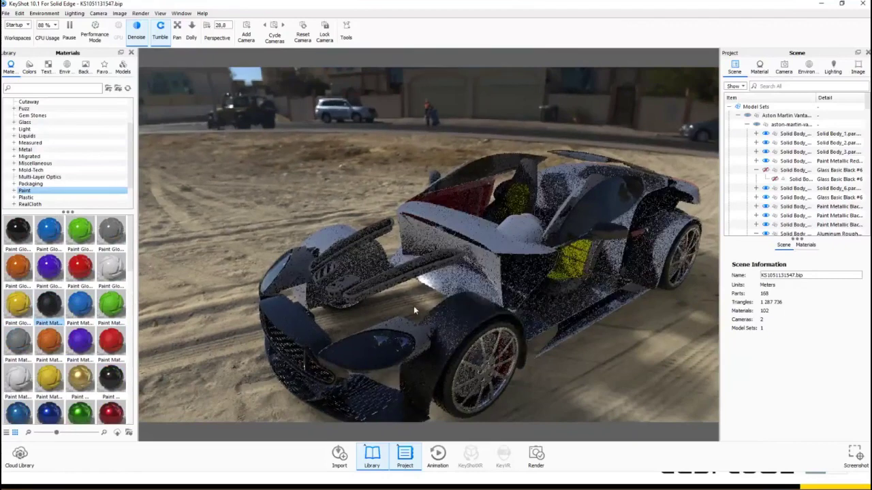
left_click_drag(300, 280, 365, 251)
left_click_drag(62, 280, 669, 231)
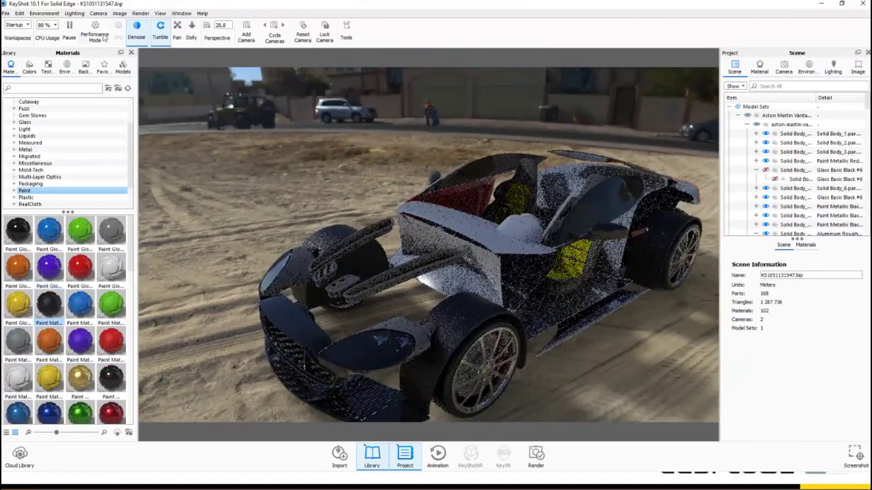
Step: Turn on Performance Mode and apply the black matte paint to the rear wheel arch on the opposite side
left_click(102, 38)
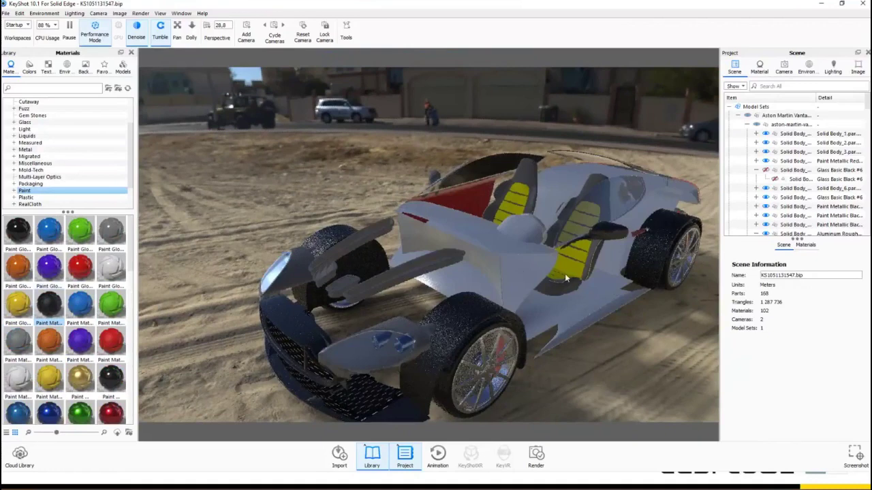
left_click_drag(565, 273, 264, 280)
mouse_move(53, 312)
left_mouse_down()
mouse_move(366, 218)
mouse_move(366, 210)
left_mouse_up()
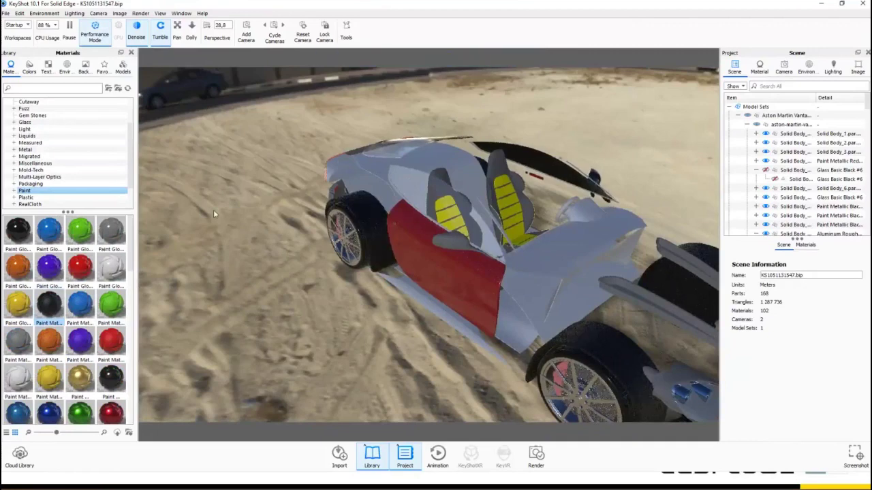
Step: Apply black metallic paint to the windshield pillar and the window trim above the remaining red door
left_click_drag(214, 210, 232, 229)
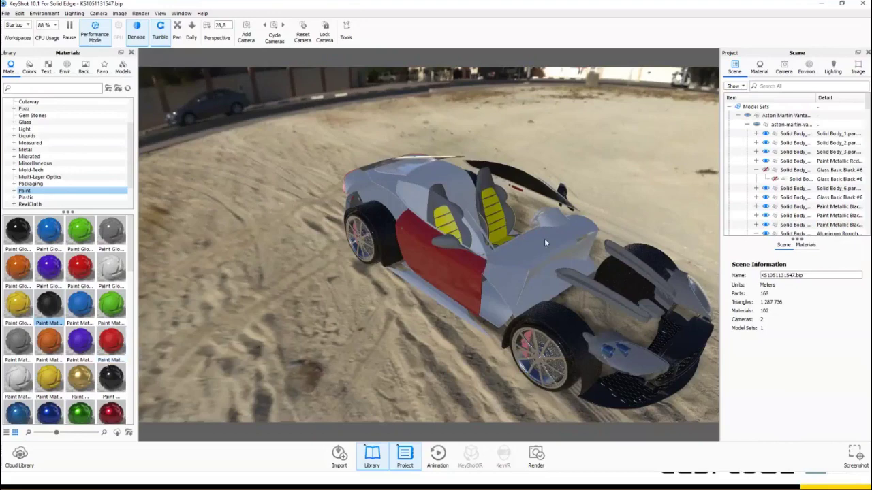
scroll(471, 249, "up", 3)
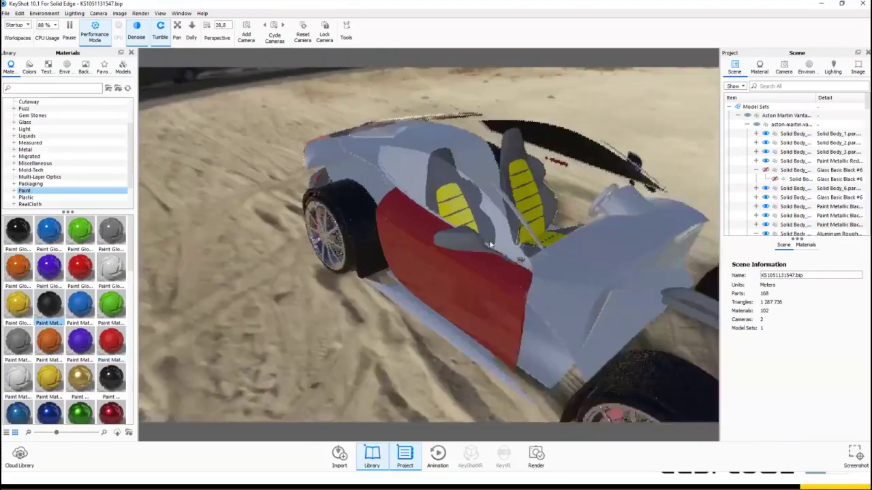
left_click_drag(489, 245, 555, 236)
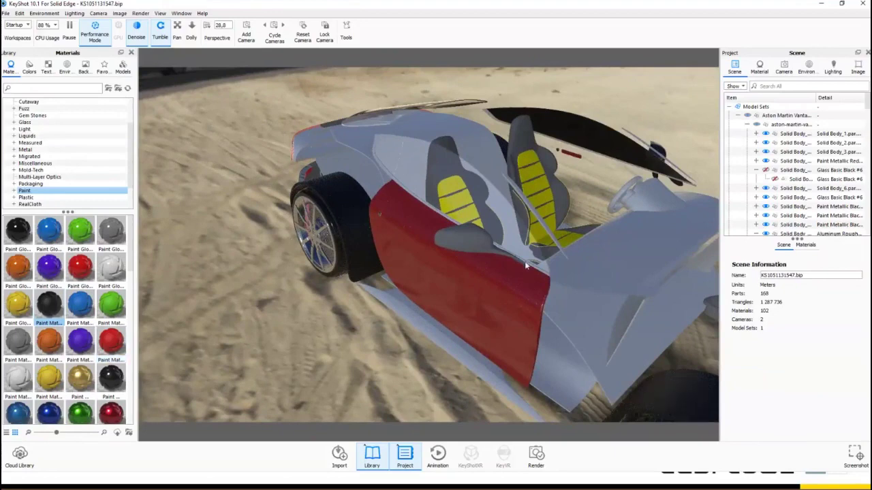
left_click_drag(526, 265, 495, 267)
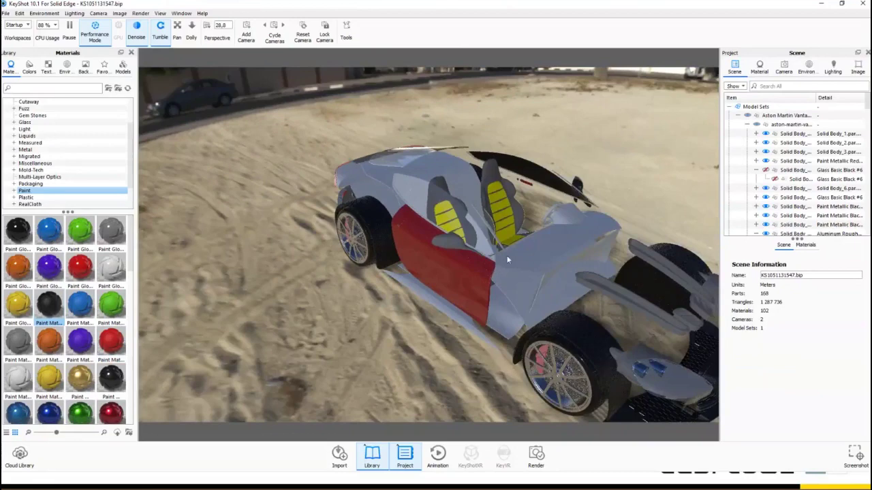
scroll(509, 259, "up", 5)
left_click_drag(529, 260, 268, 182)
left_click_drag(118, 392, 548, 160)
left_click_drag(111, 378, 253, 128)
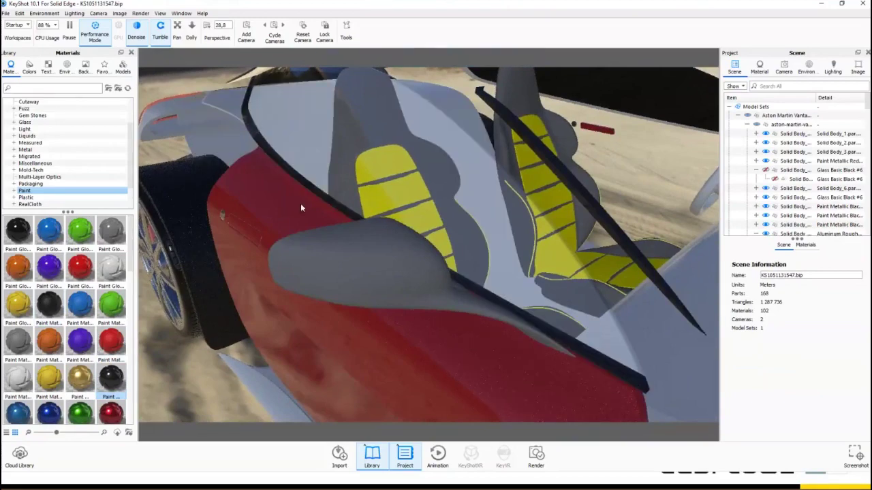
Step: Apply black metallic paint to the window trim and windshield pillar on the side with the hidden door
scroll(301, 204, "down", 5)
left_click_drag(414, 276, 196, 283)
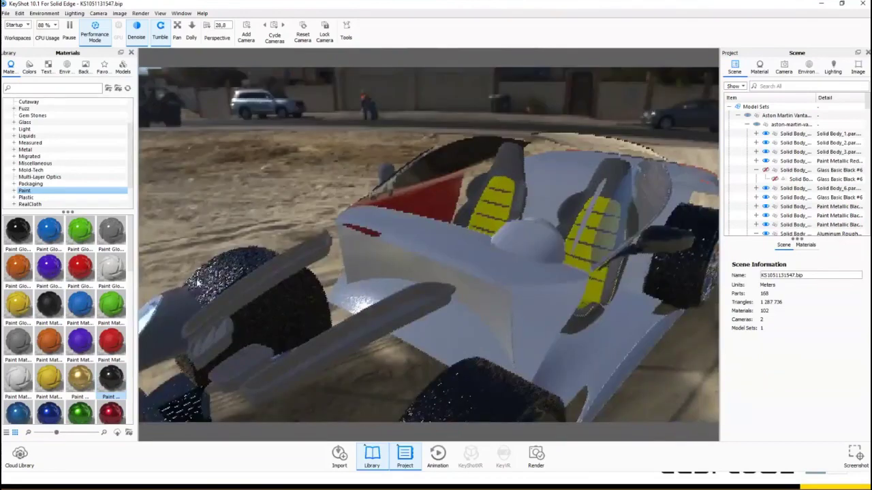
scroll(653, 260, "up", 4)
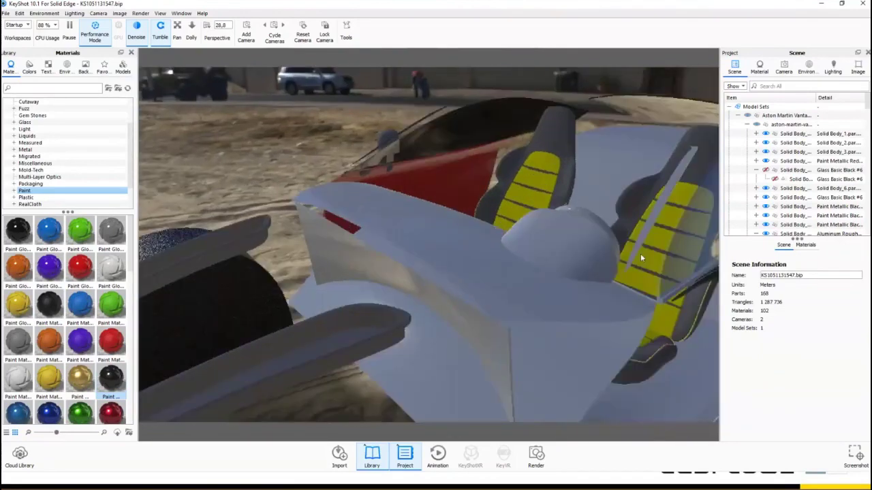
left_click_drag(640, 257, 344, 255)
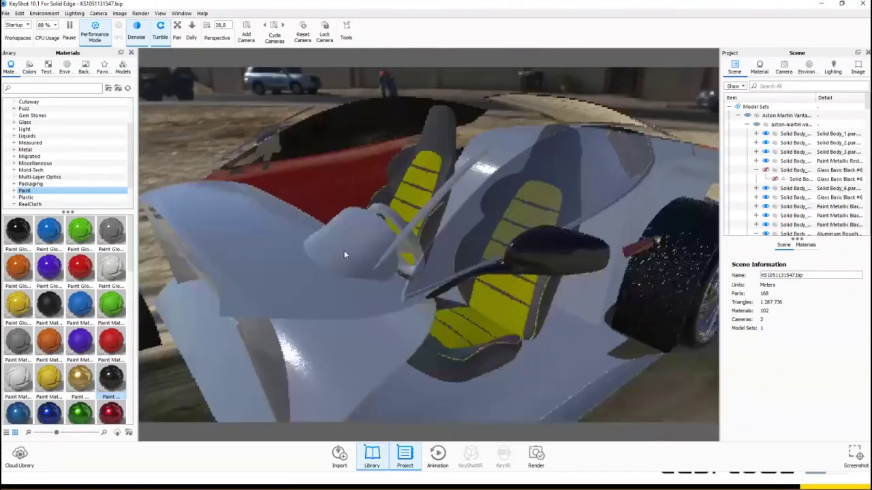
scroll(346, 259, "up", 3)
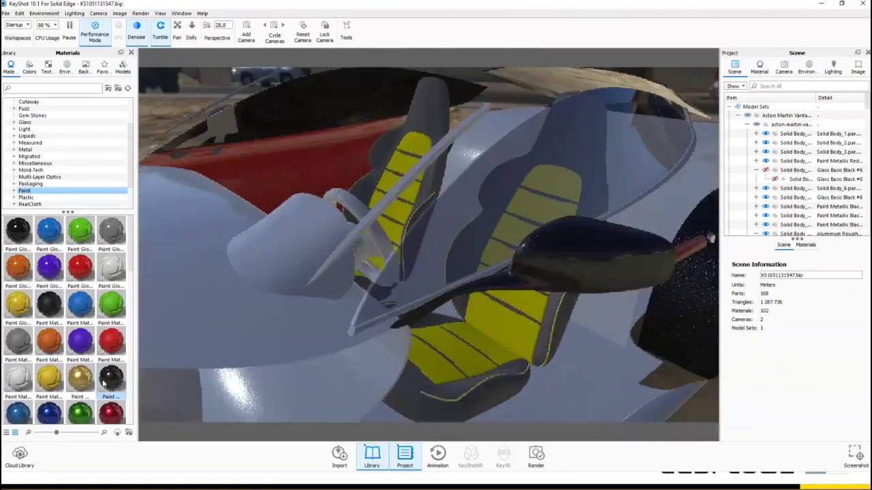
left_click_drag(103, 384, 364, 334)
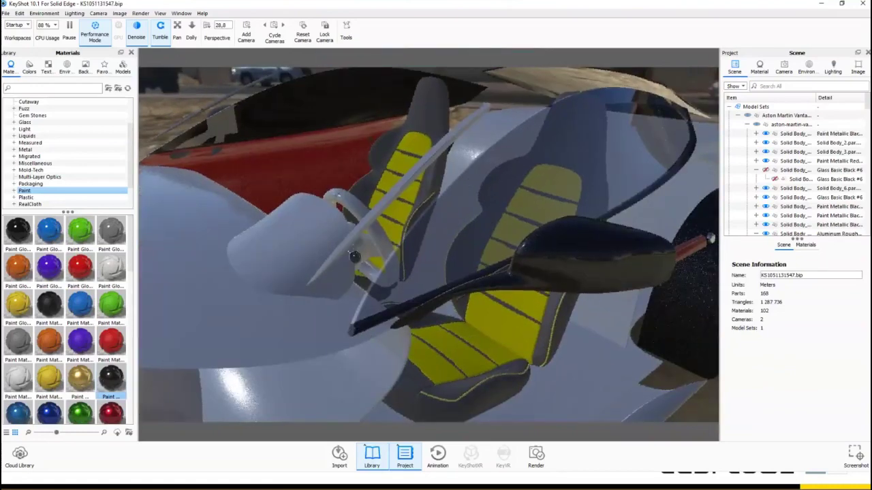
mouse_move(354, 256)
left_mouse_down()
mouse_move(368, 222)
mouse_move(360, 284)
mouse_move(322, 254)
mouse_move(617, 236)
left_mouse_up()
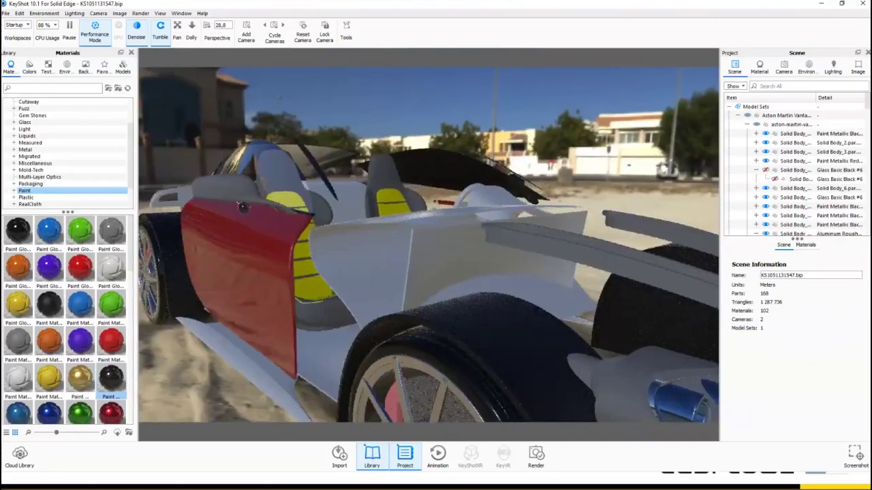
Step: Apply the Multi-Layer Optics Baumesiter and Stone Broadband Mirror material to the side mirror's glass
mouse_move(243, 207)
left_mouse_down()
mouse_move(231, 196)
mouse_move(514, 216)
mouse_move(553, 203)
left_mouse_up()
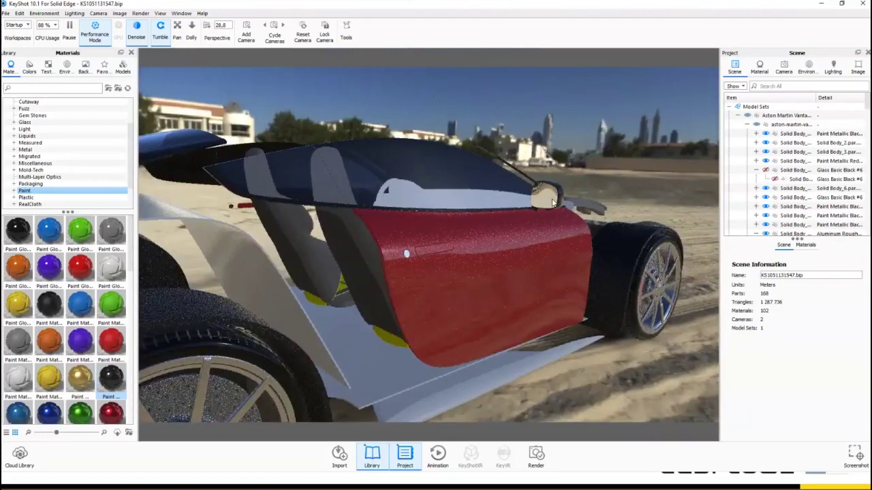
left_click(42, 176)
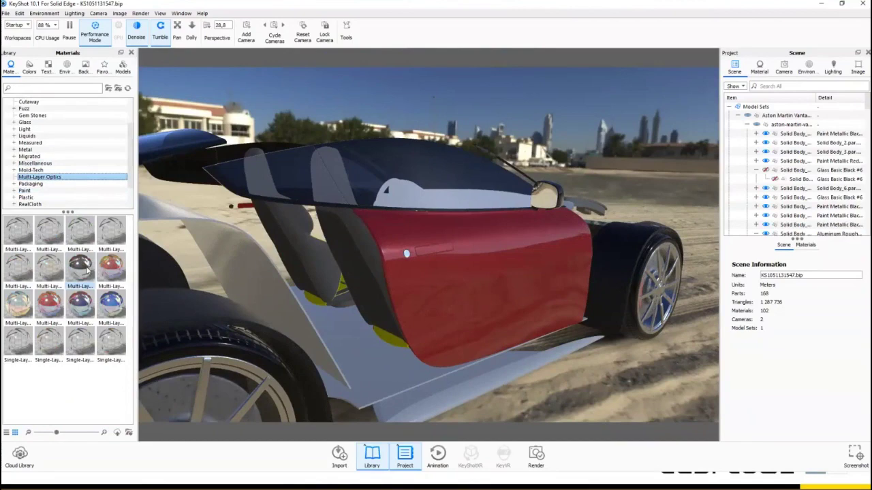
mouse_move(87, 271)
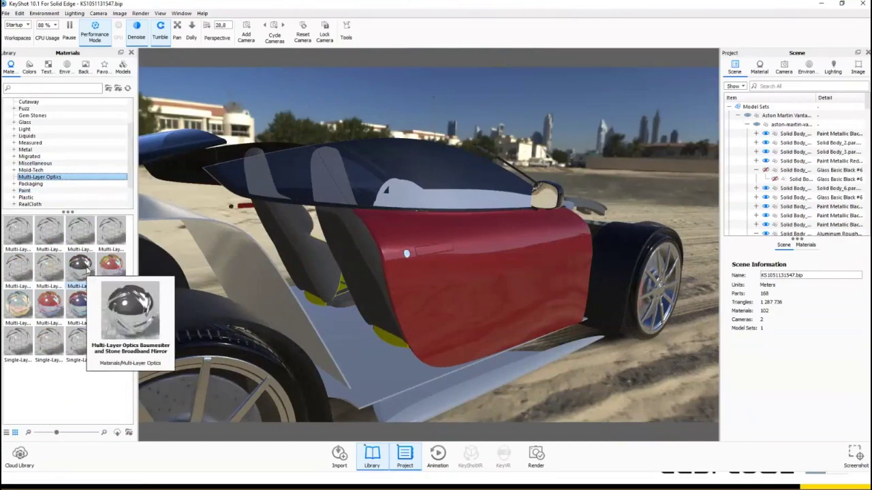
left_click_drag(88, 271, 99, 271)
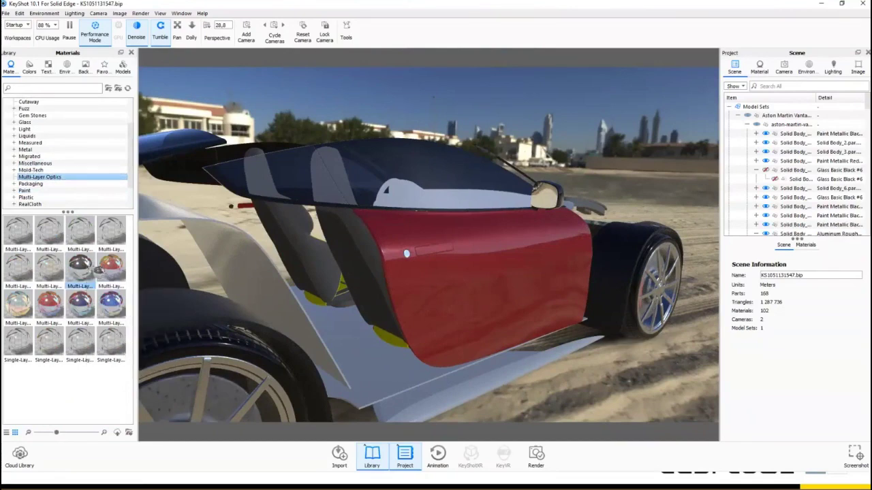
left_click_drag(406, 253, 406, 254)
left_click_drag(558, 197, 550, 198)
scroll(550, 195, "up", 2)
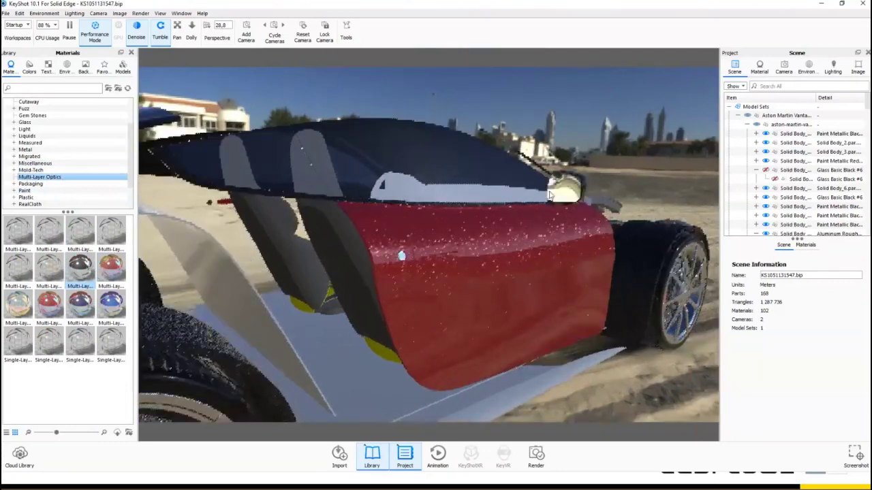
Step: Apply the dark red leather from the Cloth and Leather materials to the car's dashboard
scroll(550, 196, "up", 5)
middle_click_drag(606, 189, 479, 236)
left_click_drag(607, 212, 247, 227)
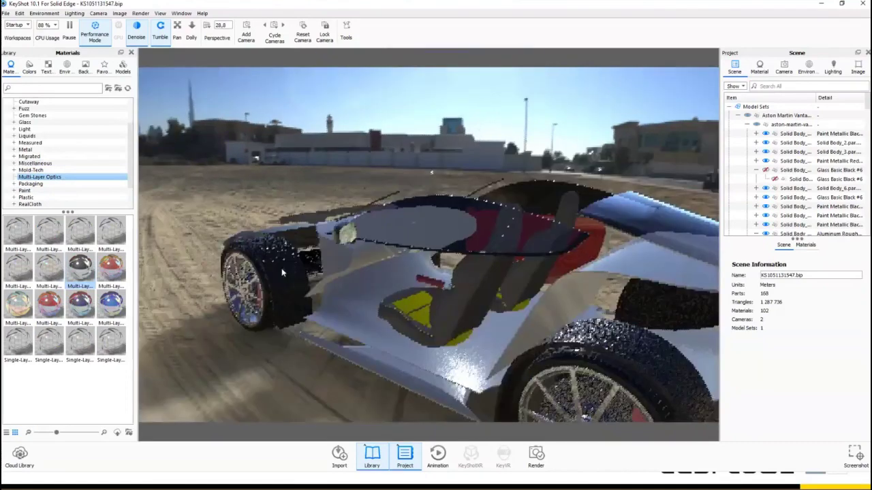
left_click_drag(282, 272, 508, 259)
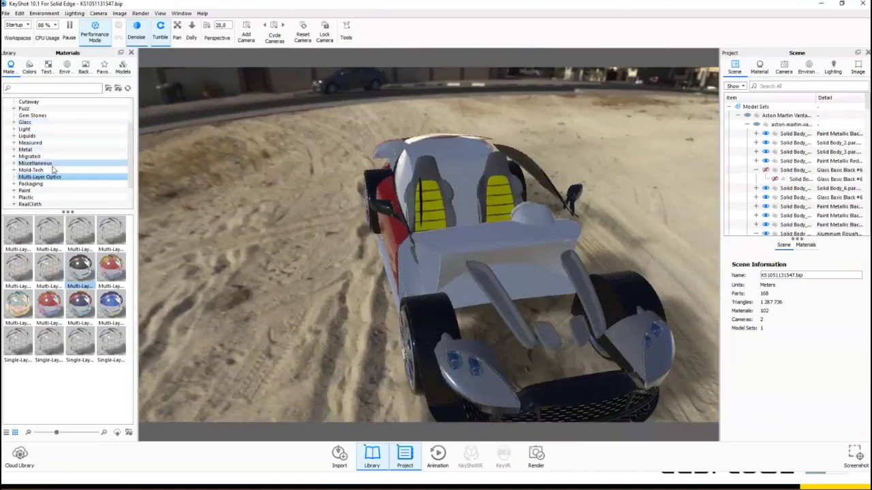
scroll(48, 156, "up", 1)
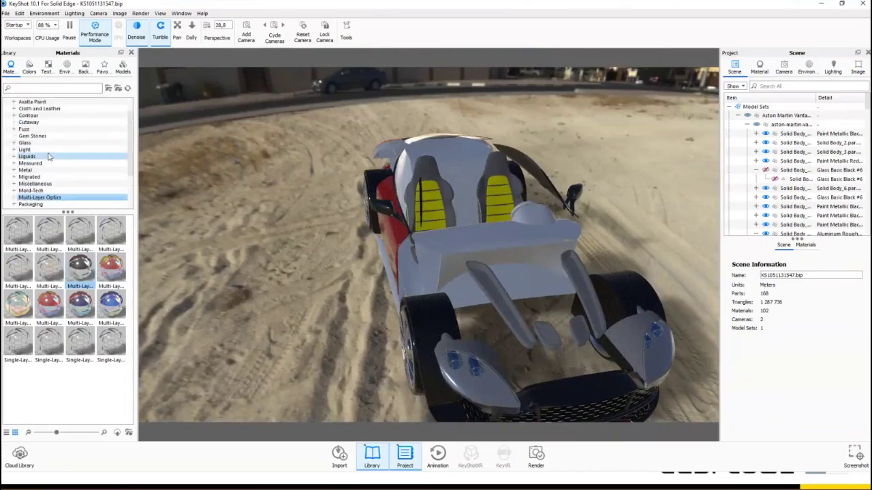
scroll(55, 134, "up", 1)
left_click(55, 130)
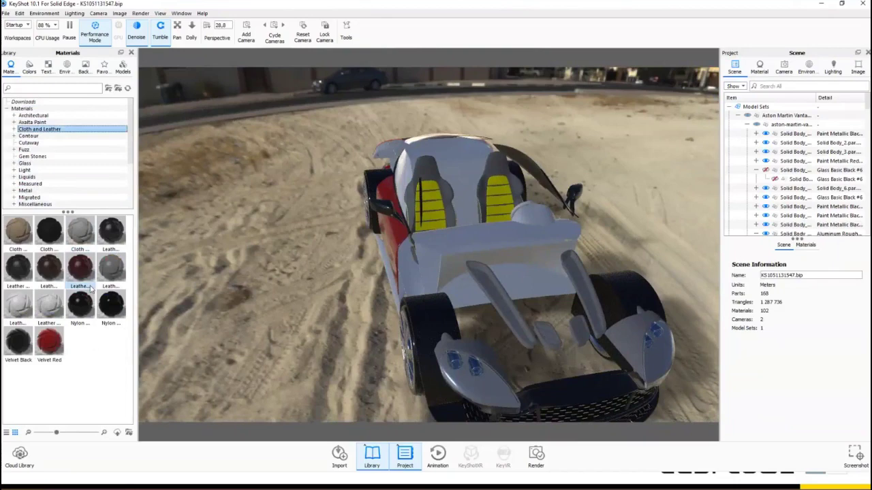
mouse_move(90, 288)
mouse_move(55, 276)
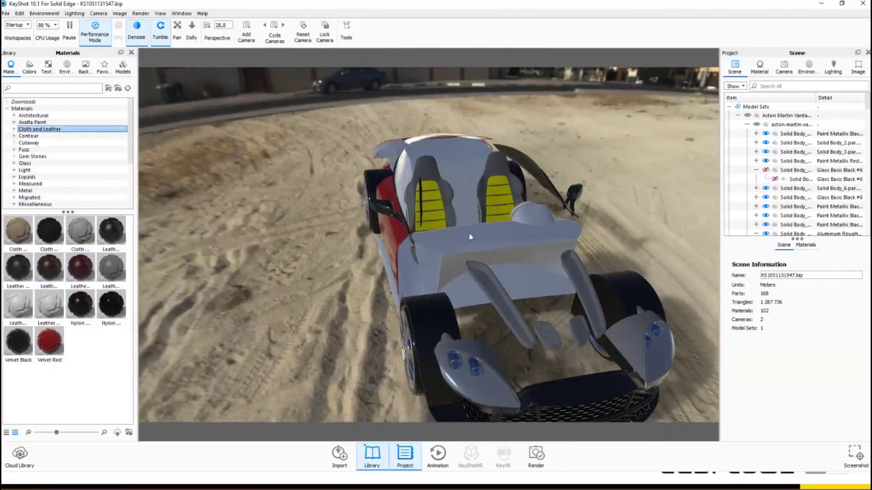
scroll(470, 237, "down", 3)
scroll(485, 241, "up", 3)
left_click_drag(471, 229, 513, 329)
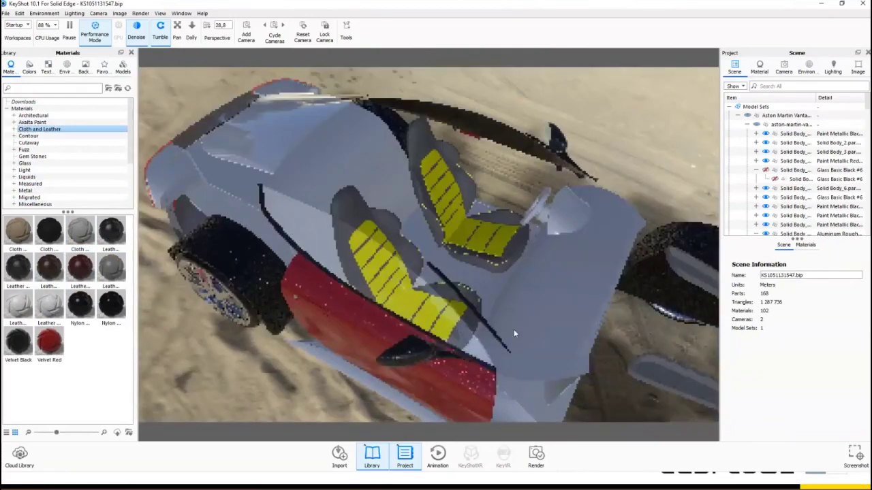
left_click_drag(96, 271, 532, 290)
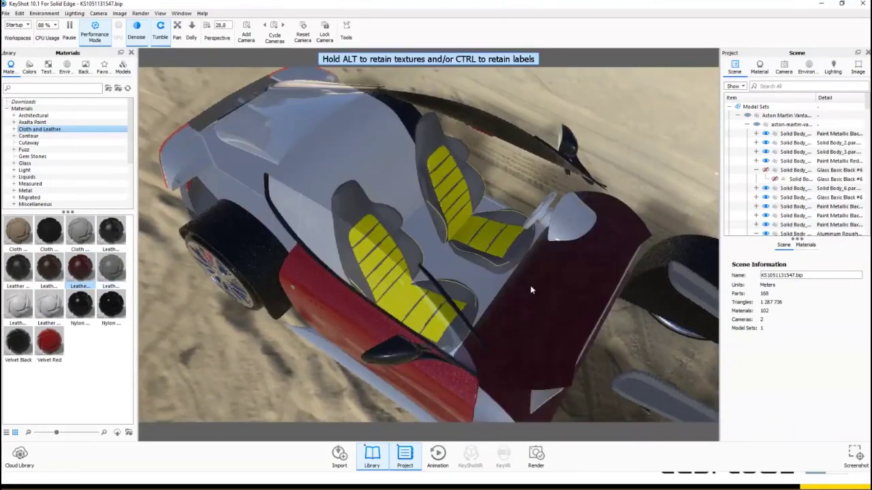
Step: Apply the dark brown leather to the instrument hood on the dashboard and to the steering wheel rim
left_click_drag(53, 269, 639, 238)
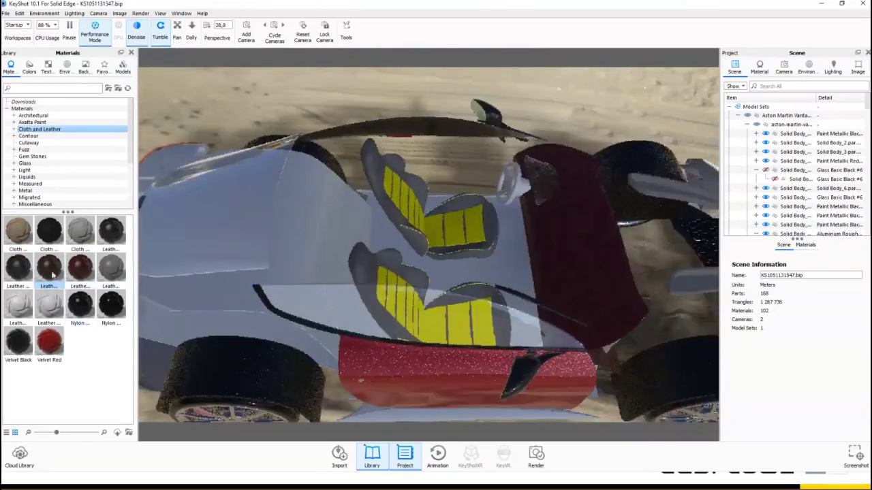
left_click_drag(53, 274, 525, 185)
scroll(523, 187, "up", 4)
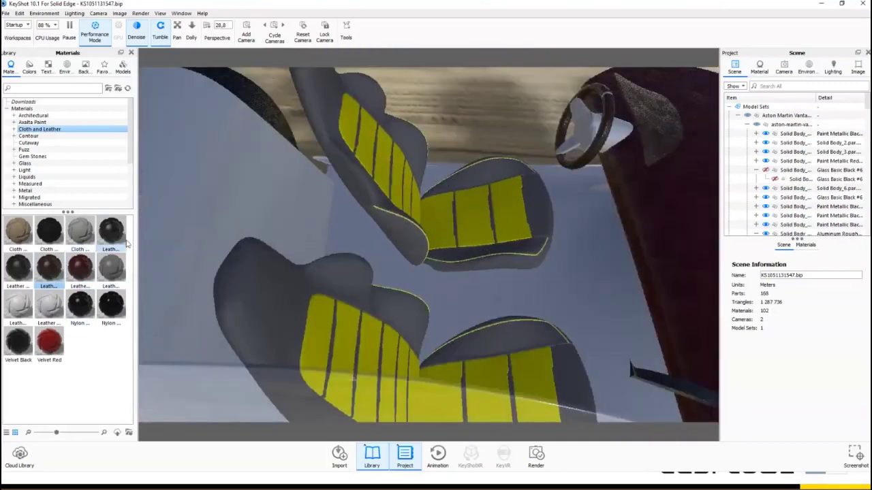
Step: Apply Leather Black 1000mm to the steering wheel's spokes and the steering column behind it
left_click_drag(121, 239, 587, 125)
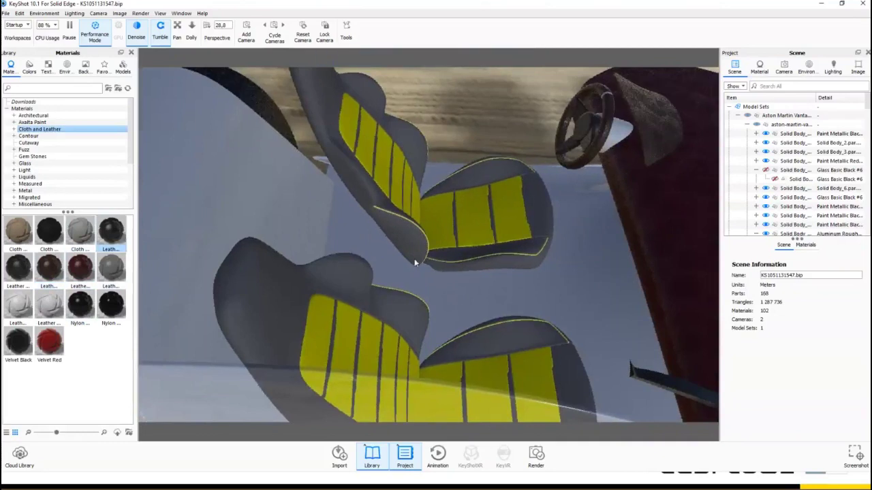
left_click_drag(111, 232, 593, 136)
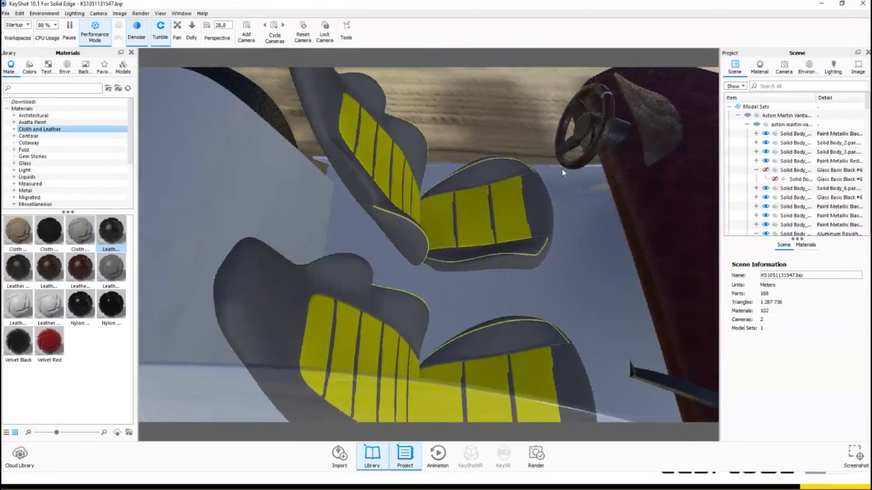
scroll(543, 181, "up", 3)
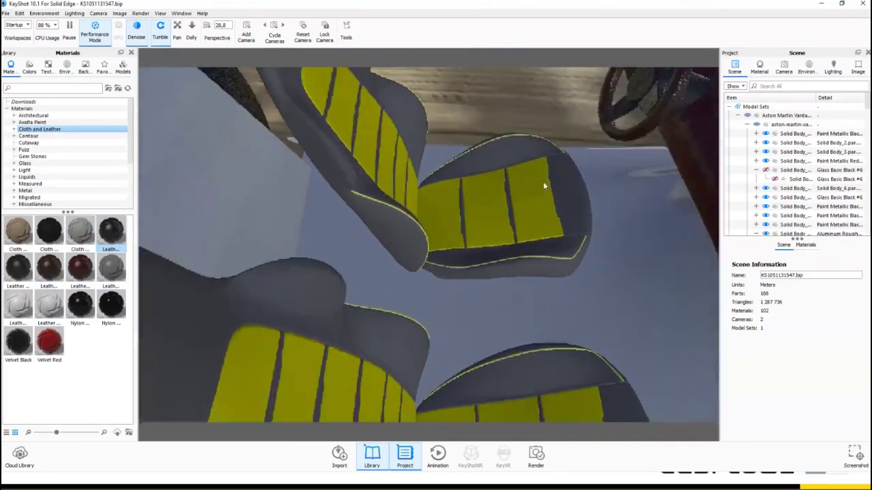
middle_click_drag(630, 77, 583, 211)
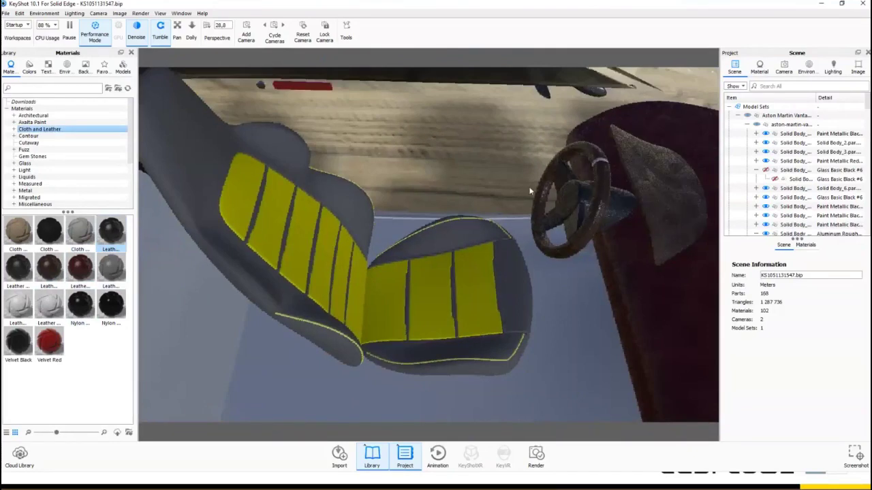
Step: Apply Velvet Red to the small marker on the steering wheel rim and Leather Brown to the dashboard
mouse_move(57, 347)
left_mouse_down()
mouse_move(608, 165)
mouse_move(596, 164)
left_mouse_up()
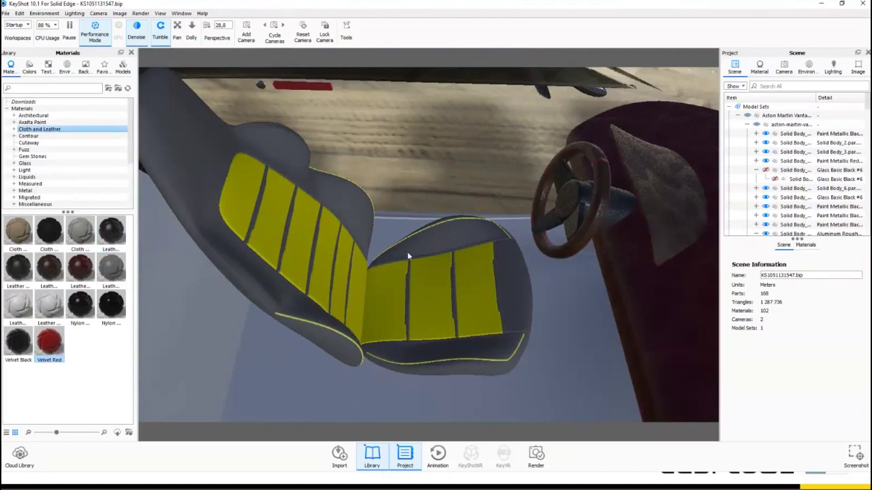
scroll(409, 256, "down", 1)
left_click_drag(50, 269, 607, 287)
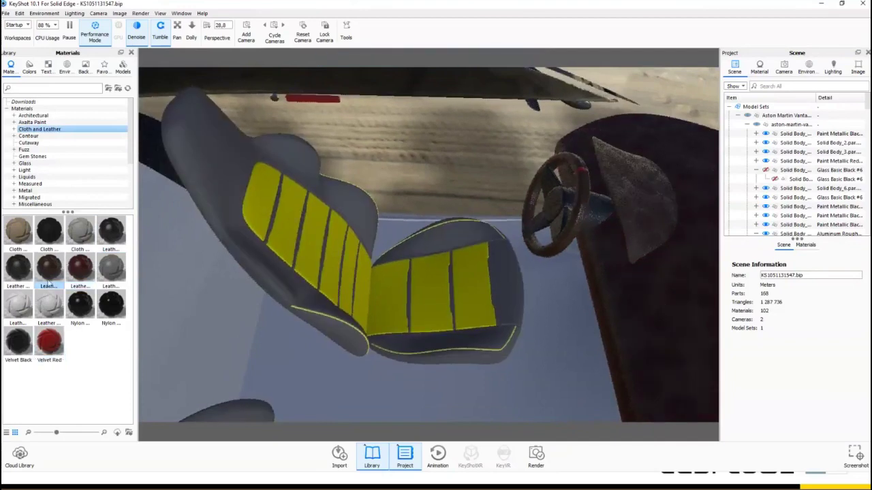
Step: Apply Leather Brown to the seats' centre panels, trying Leather Black 1000mm on the outer shells before covering them in Leather Brown
left_click_drag(48, 282, 359, 269)
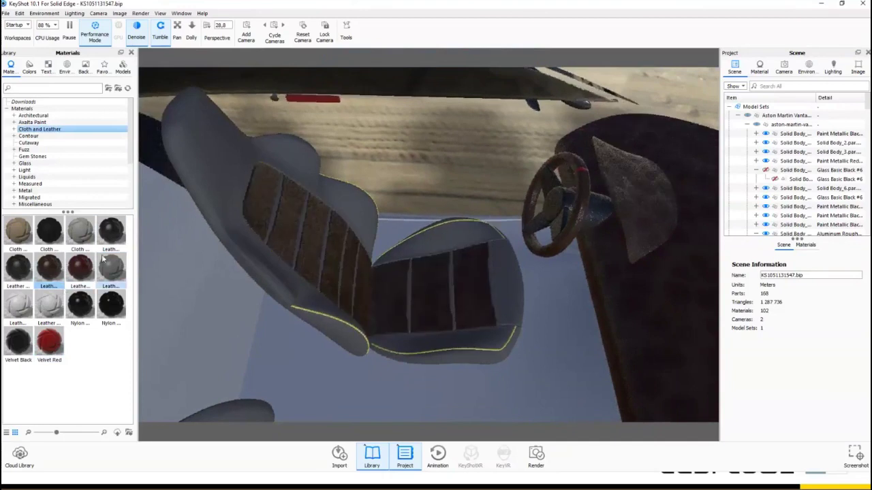
mouse_move(114, 233)
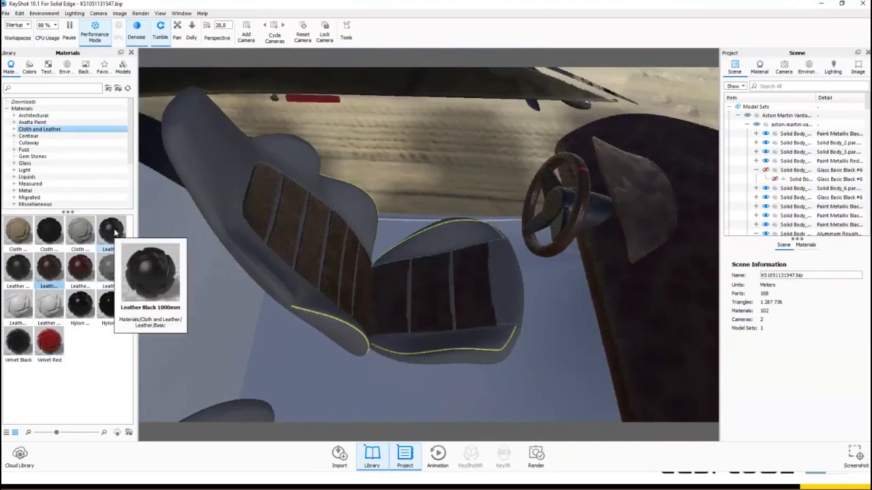
left_click_drag(114, 233, 230, 176)
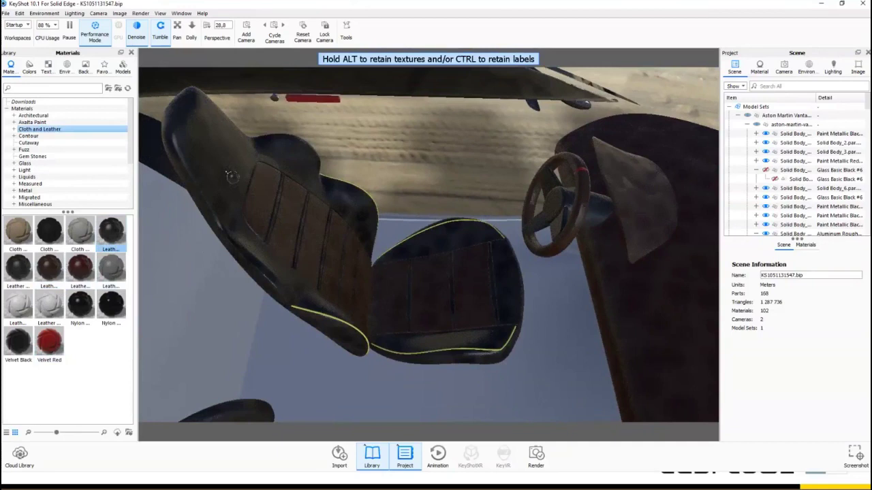
mouse_move(232, 177)
left_mouse_down()
mouse_move(149, 226)
mouse_move(27, 279)
mouse_move(220, 167)
left_mouse_up()
left_click_drag(56, 275, 318, 244)
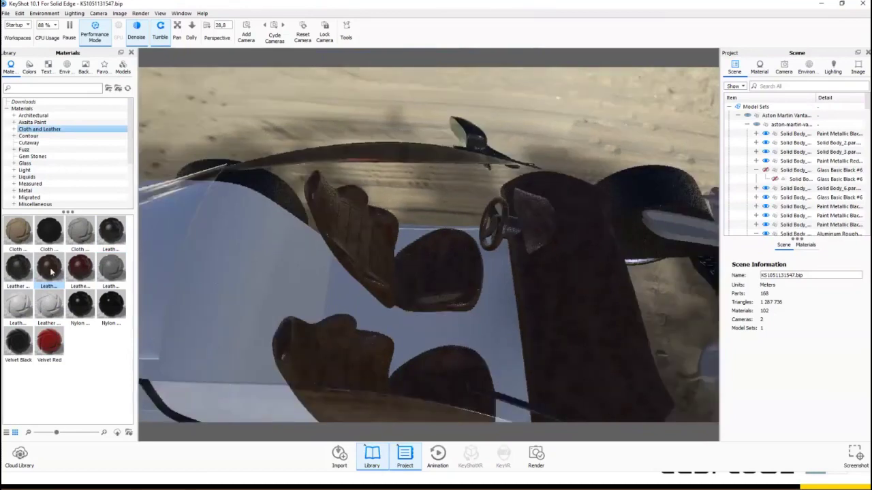
Step: Try Leather Brown on the cabin's rear interior panel, undo it, and apply Leather Black 1000mm to the cabin interior instead
mouse_move(51, 272)
left_click_drag(51, 272, 244, 271)
key("ctrl+z")
left_click_drag(111, 232, 310, 300)
Step: Unhide the Glass Basic Black #6 windshield and the Paint Metallic Red roof and hood parts
scroll(376, 310, "down", 5)
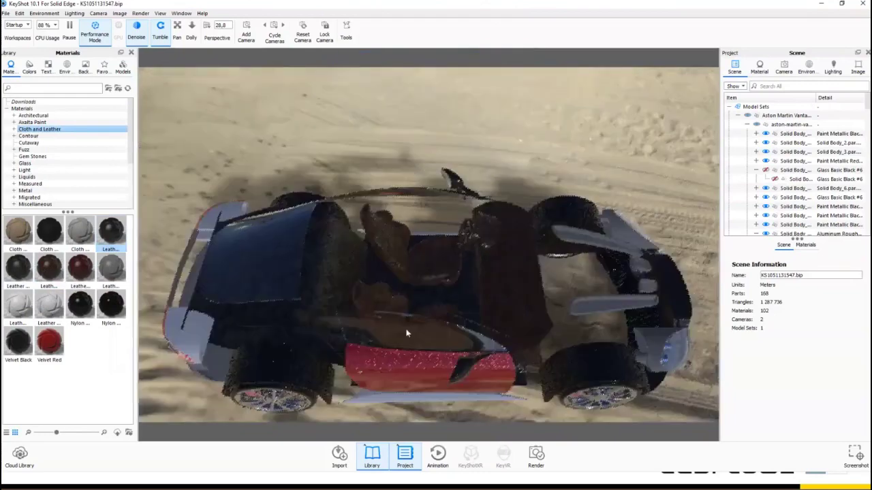
left_click_drag(407, 333, 449, 332)
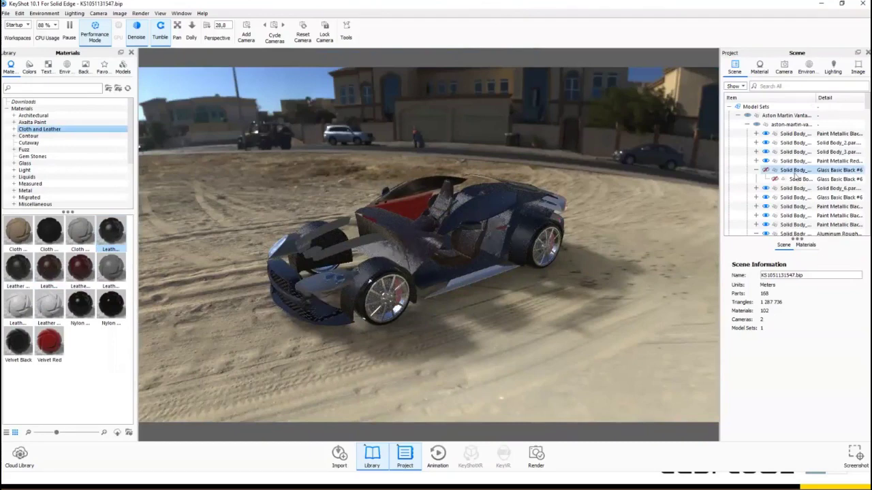
left_click(765, 170)
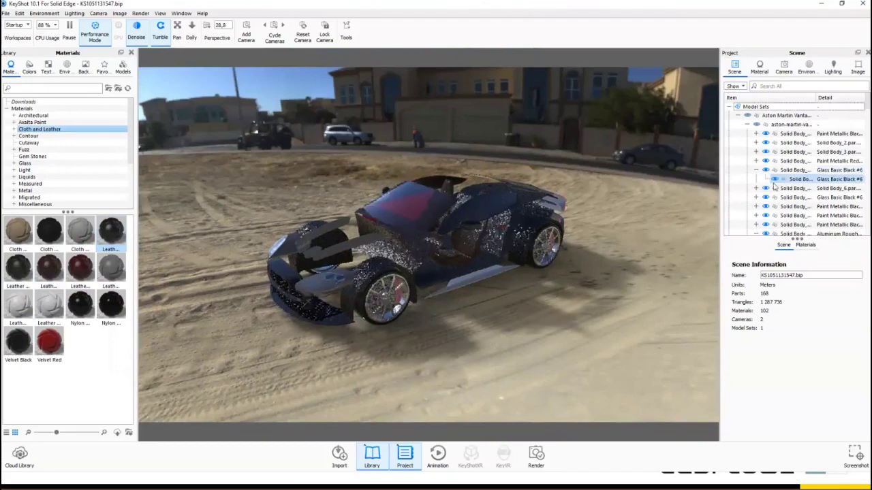
scroll(761, 145, "down", 2)
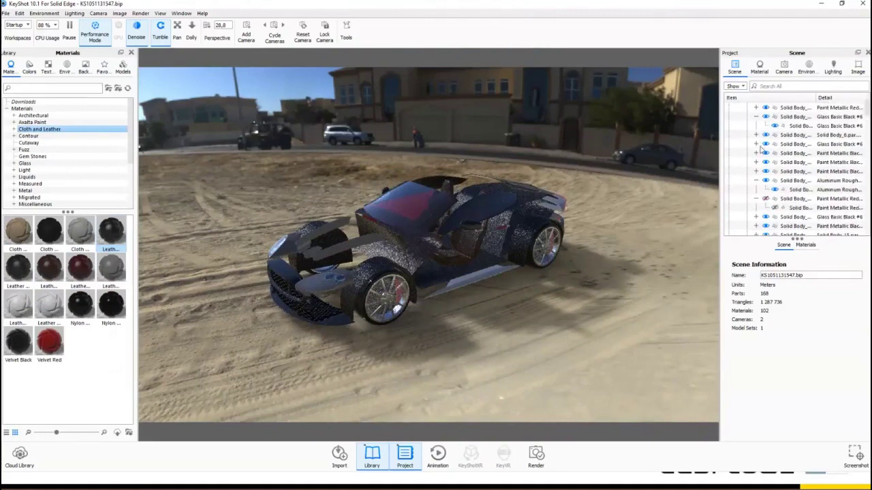
scroll(760, 149, "down", 1)
left_click(765, 172)
scroll(770, 187, "down", 2)
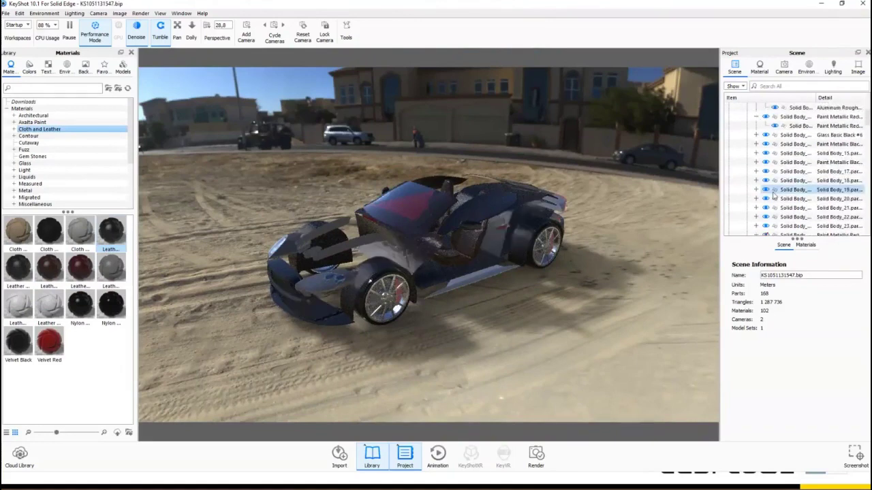
scroll(769, 187, "down", 2)
left_click(765, 180)
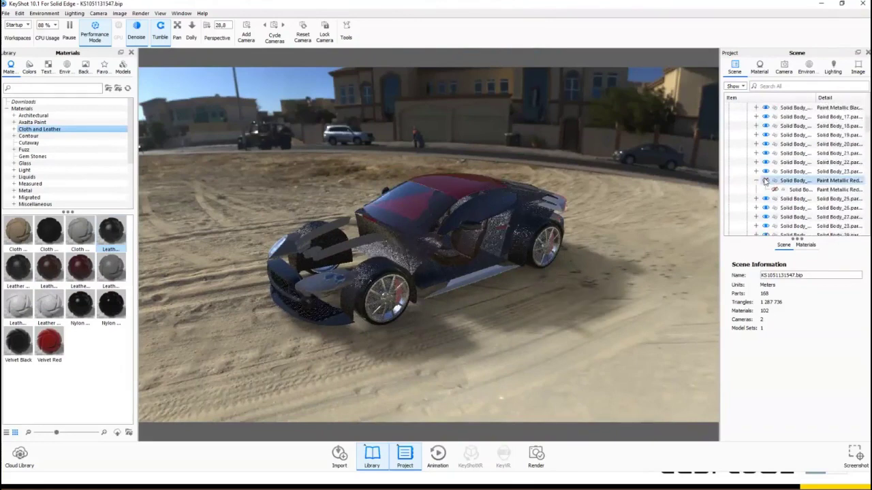
Step: Unhide the remaining Paint Metallic Red parts, the main body shell and the side door
scroll(765, 183, "down", 1)
scroll(767, 184, "down", 3)
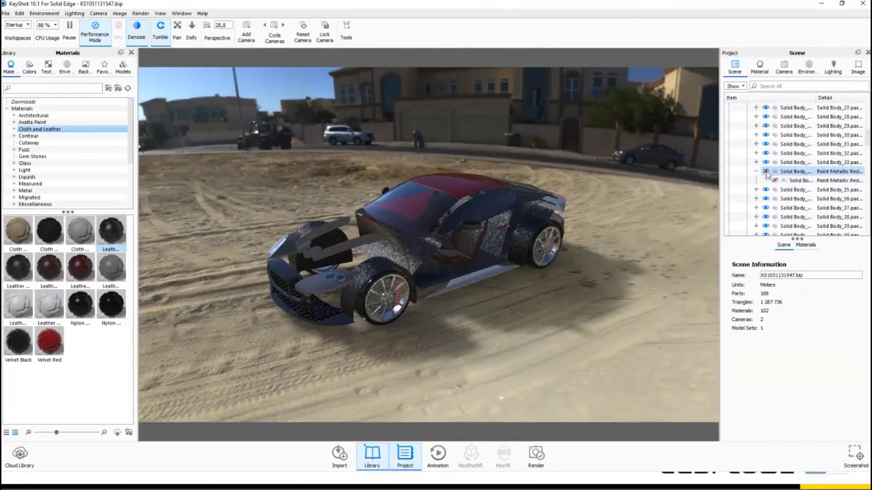
left_click(765, 172)
scroll(769, 183, "down", 3)
scroll(769, 183, "down", 2)
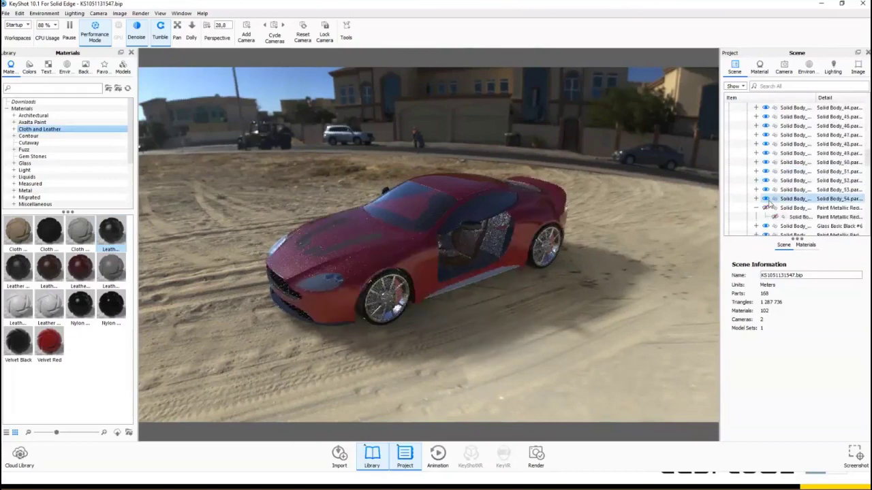
left_click(766, 207)
scroll(769, 209, "down", 9)
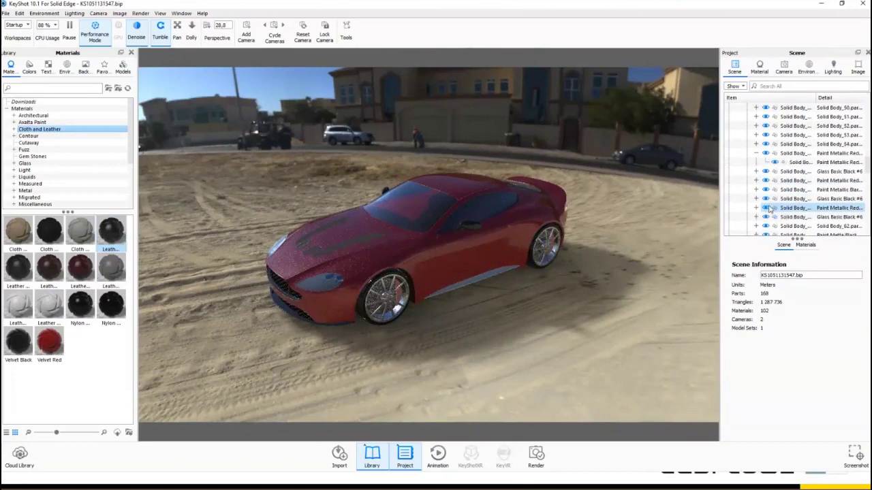
scroll(769, 210, "down", 8)
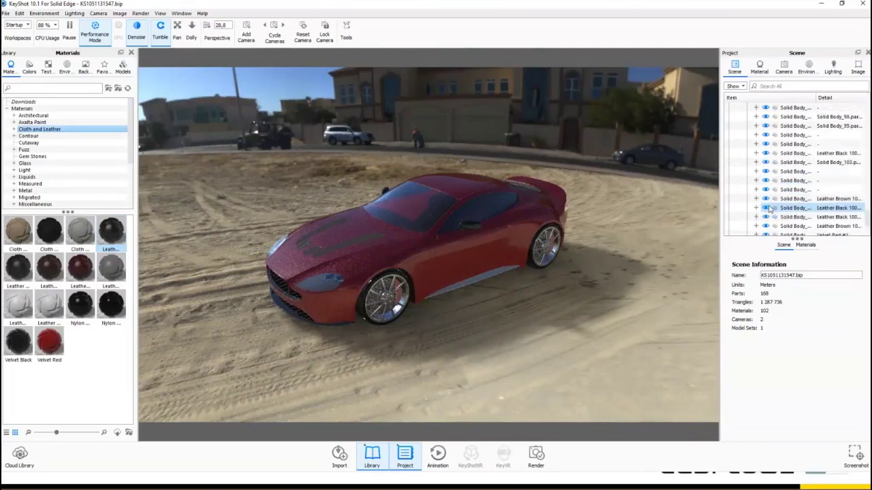
scroll(769, 209, "down", 3)
Step: Hide the hood panel, Solid Body_24, to expose the vent inserts beneath it
left_click_drag(498, 229, 326, 275)
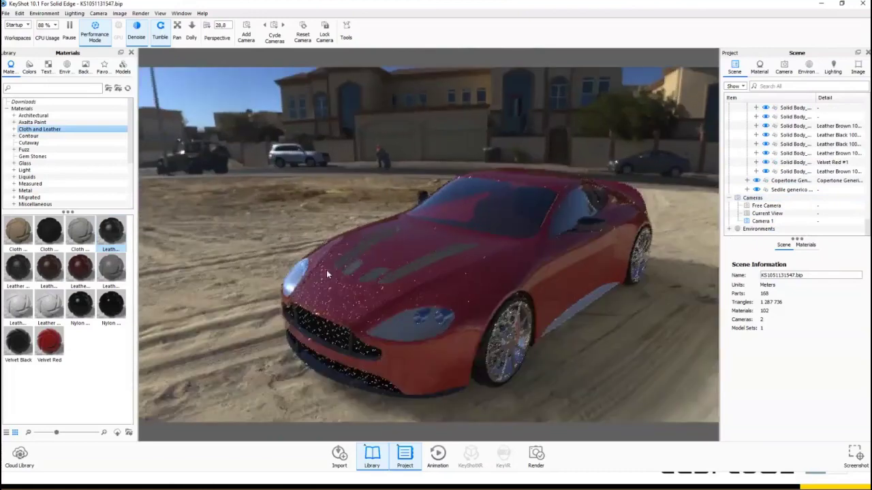
scroll(388, 287, "up", 5)
left_click_drag(388, 286, 406, 285)
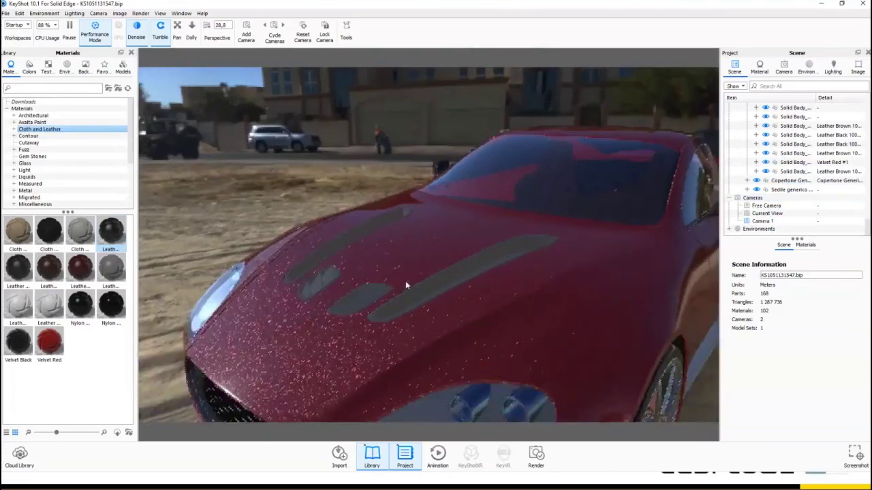
scroll(405, 285, "down", 5)
scroll(324, 301, "up", 5)
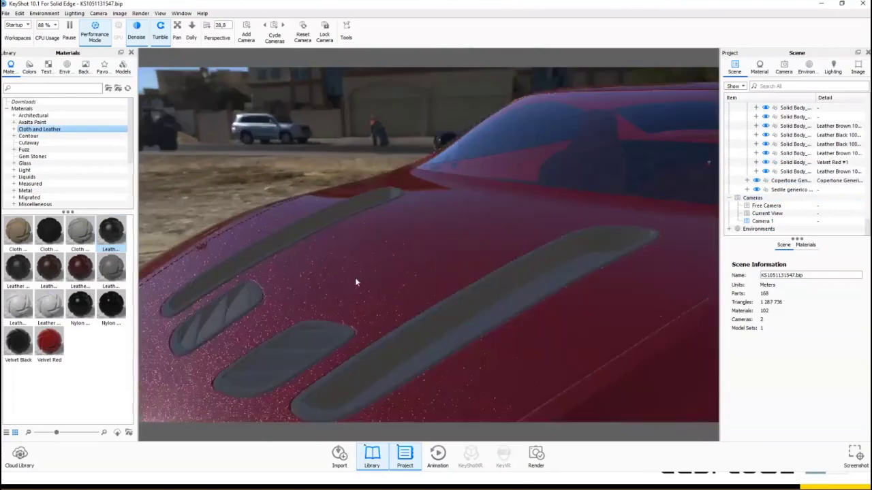
left_click_drag(355, 282, 413, 297)
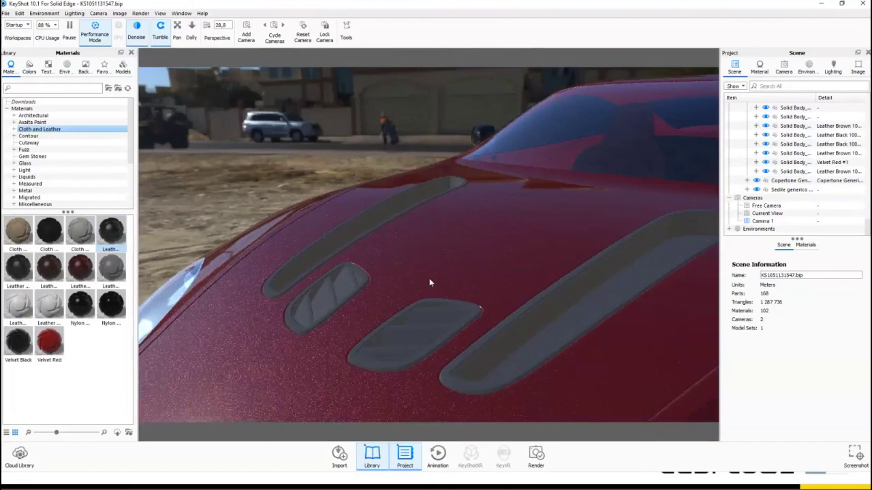
left_click(496, 247)
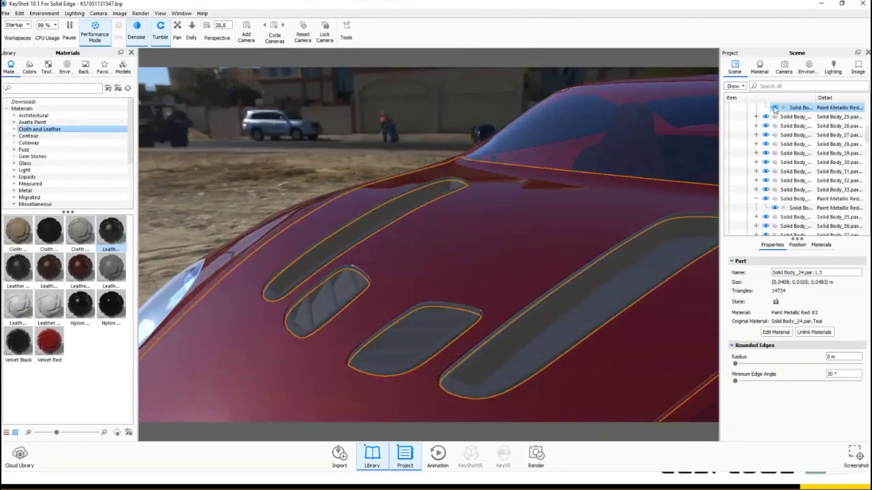
left_click(775, 108)
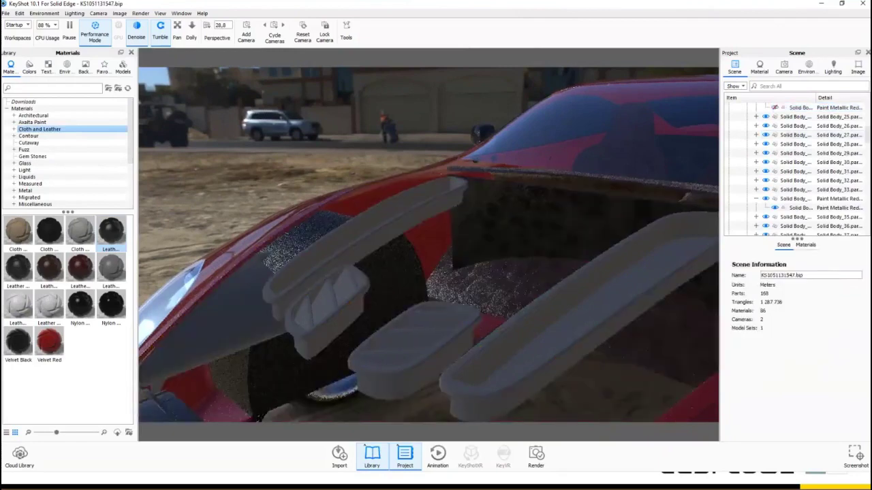
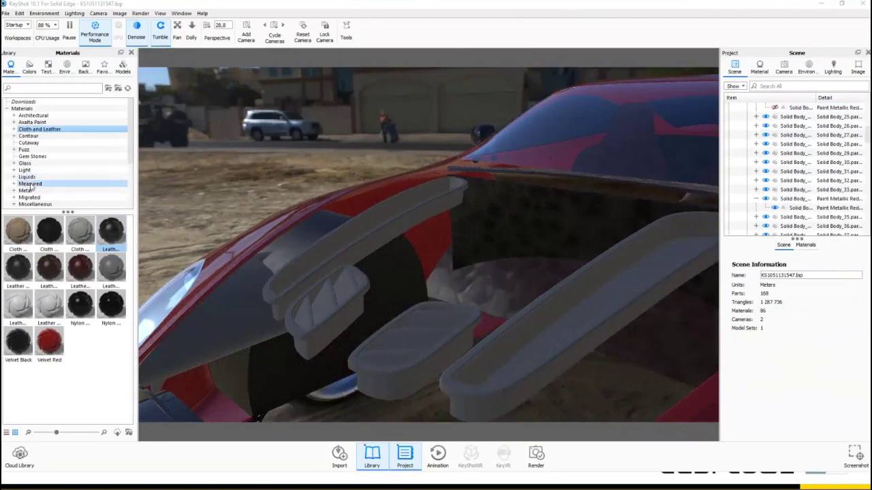
Step: Browse the Plastic, Stone, Wood and Paint material categories for a finish for the hood vent inserts
scroll(30, 187, "down", 1)
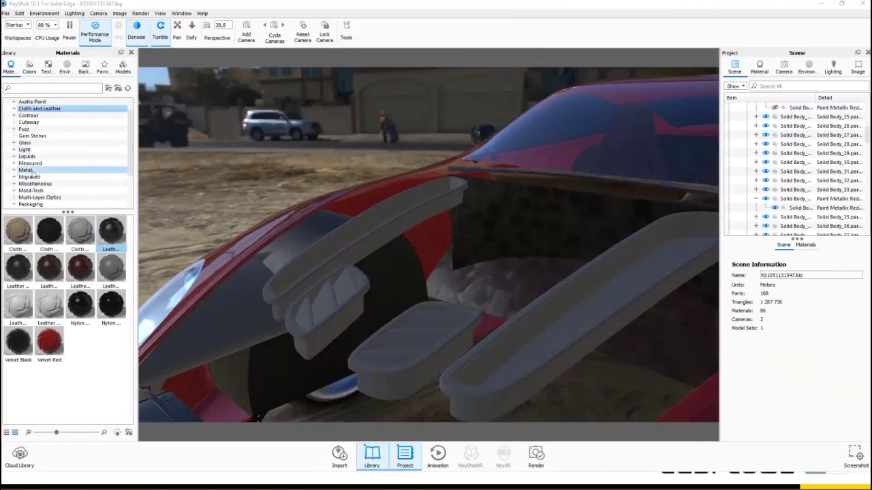
scroll(33, 179, "down", 3)
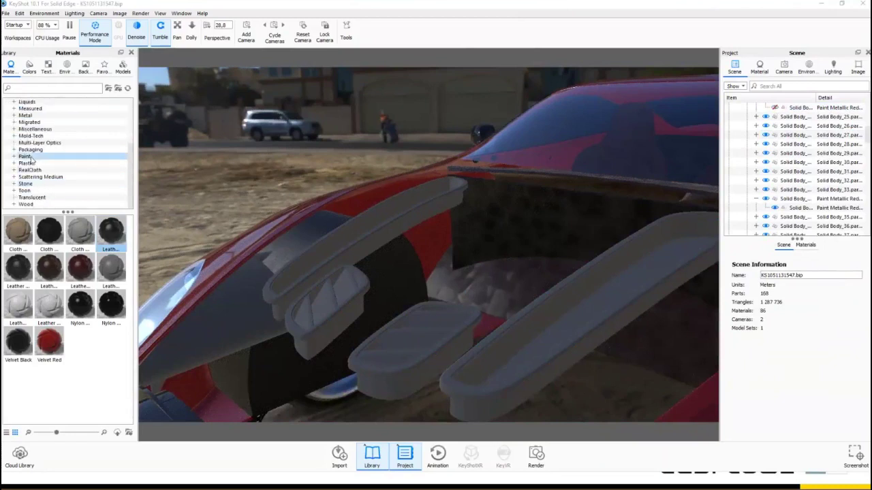
left_click(31, 158)
left_click(27, 164)
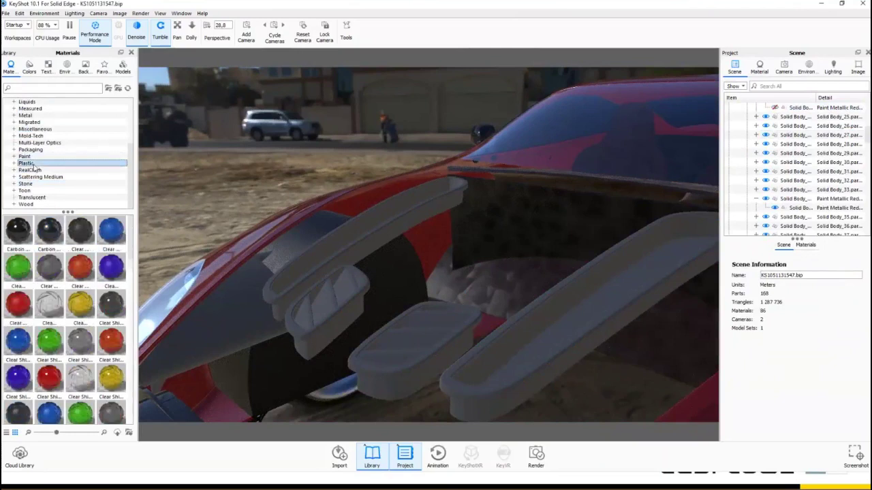
scroll(80, 295, "down", 3)
scroll(60, 221, "up", 3)
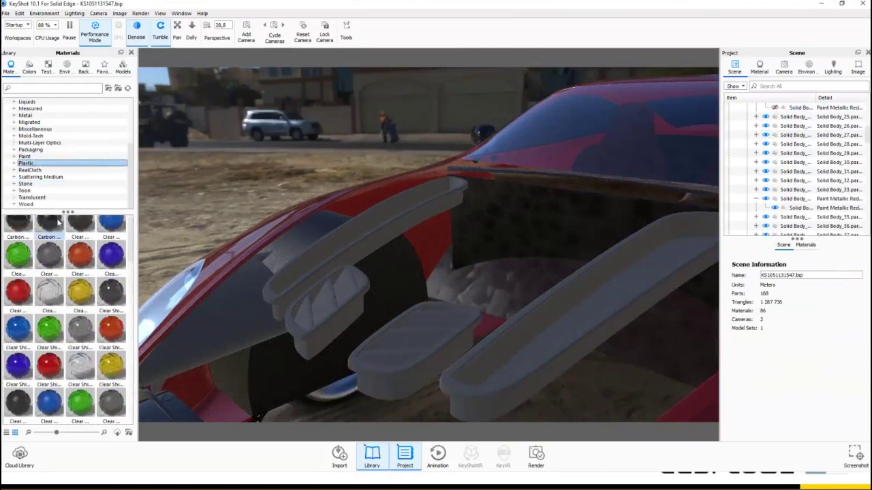
left_click(27, 156)
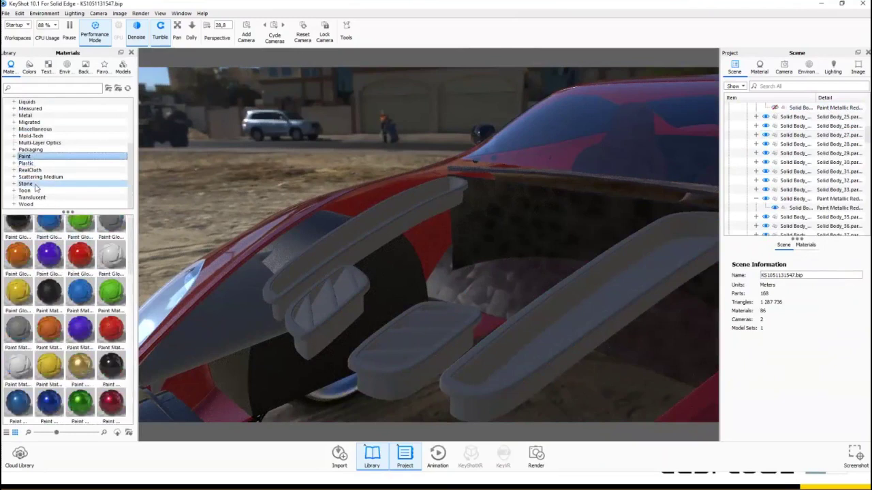
left_click(25, 184)
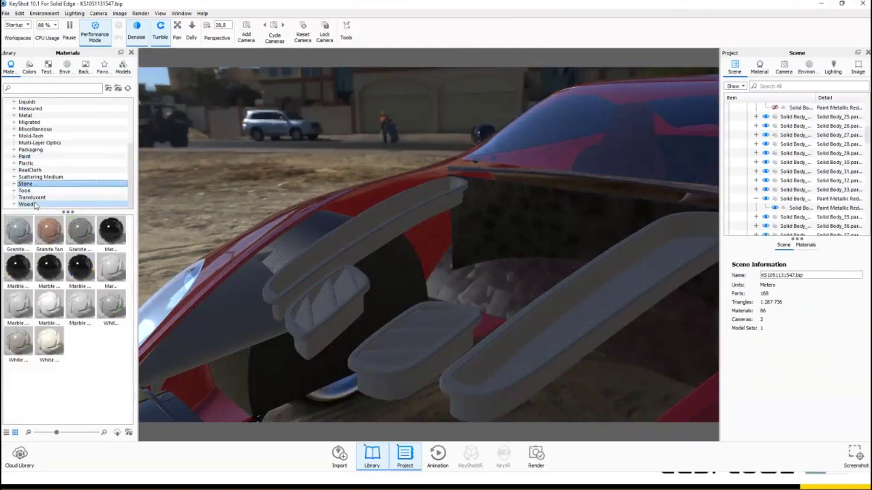
left_click(27, 205)
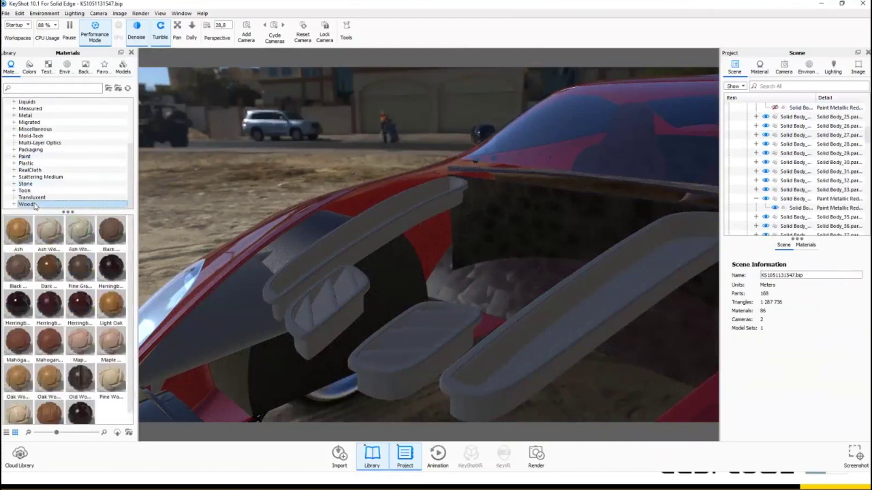
left_click(36, 158)
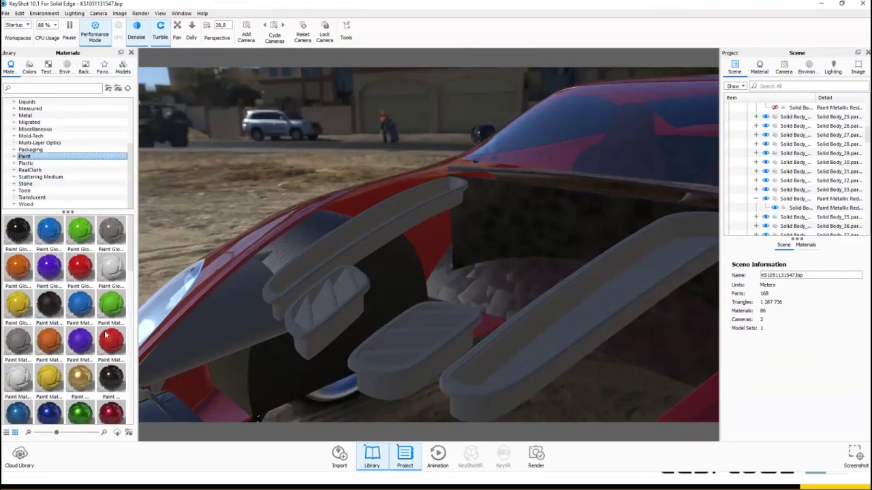
Step: Apply Paint Matte Black to the surfaces of the long hood vent insert on the far side of the engine opening
scroll(429, 246, "down", 3)
mouse_move(48, 315)
left_mouse_down()
mouse_move(247, 304)
mouse_move(340, 261)
mouse_move(335, 256)
left_mouse_up()
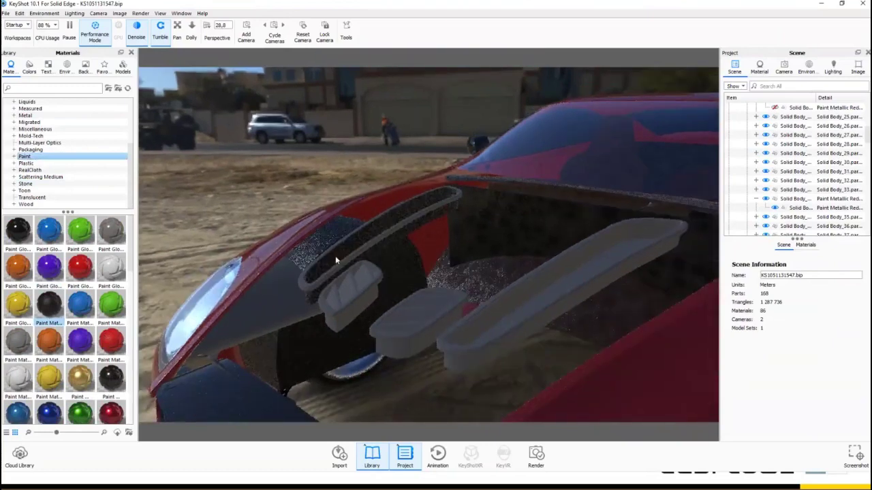
scroll(335, 255, "up", 2)
scroll(335, 256, "up", 3)
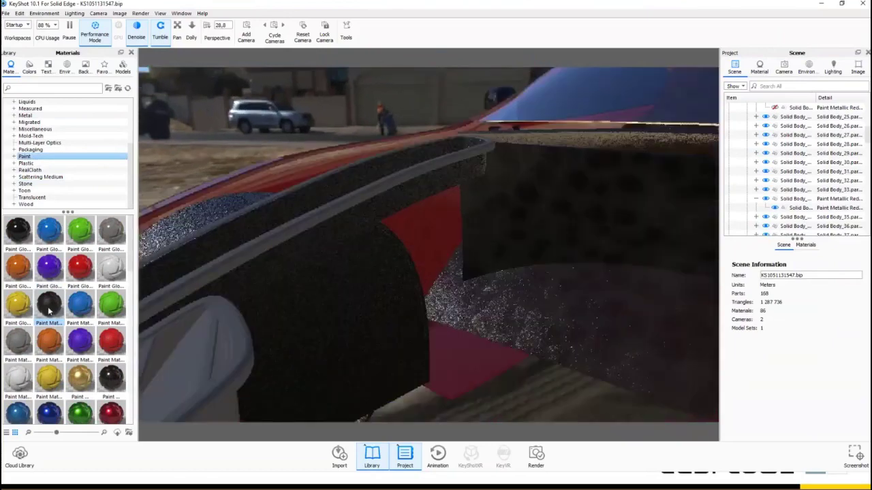
left_click_drag(51, 308, 199, 290)
scroll(366, 247, "down", 3)
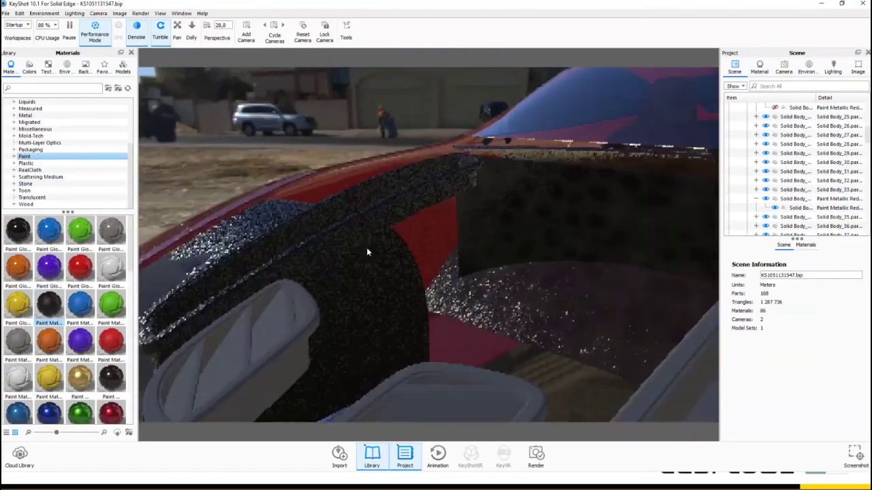
scroll(367, 247, "down", 3)
Step: Apply Paint Matte Black to the body, rim and louvers of the small hood vent insert on the far side
scroll(334, 314, "up", 3)
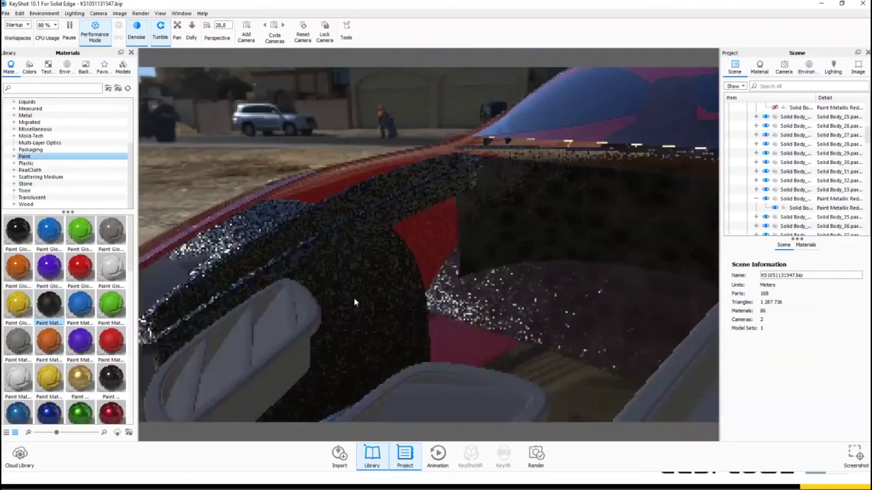
left_click_drag(353, 298, 367, 265)
middle_click_drag(368, 265, 349, 308)
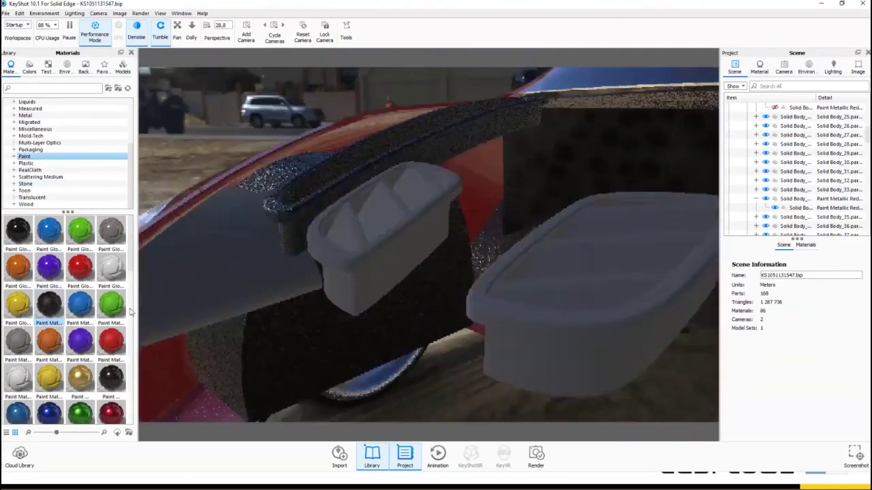
left_click_drag(49, 304, 337, 255)
left_click_drag(49, 304, 340, 238)
left_click_drag(49, 304, 382, 218)
left_click_drag(51, 310, 170, 282)
left_click_drag(49, 304, 372, 276)
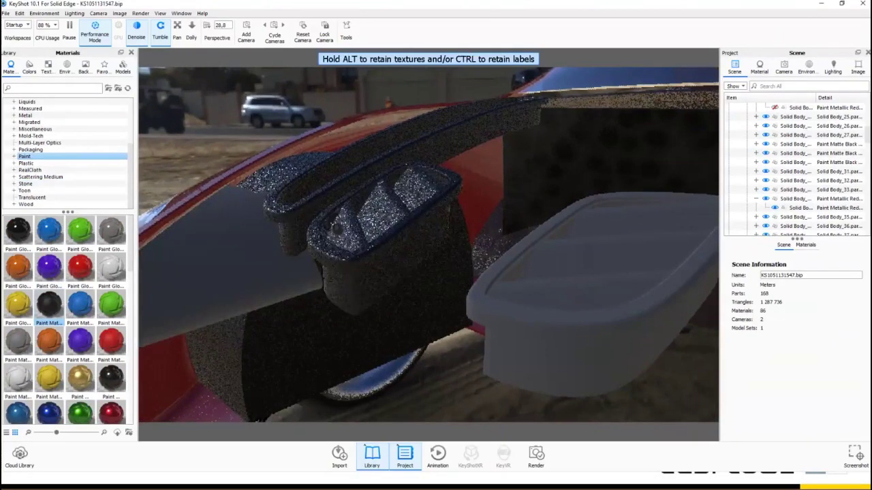
left_click_drag(336, 228, 336, 228)
Step: Apply Paint Matte Black to the inner surfaces, side wall and rim of the small vent insert nearer the camera
left_click_drag(485, 313, 549, 295)
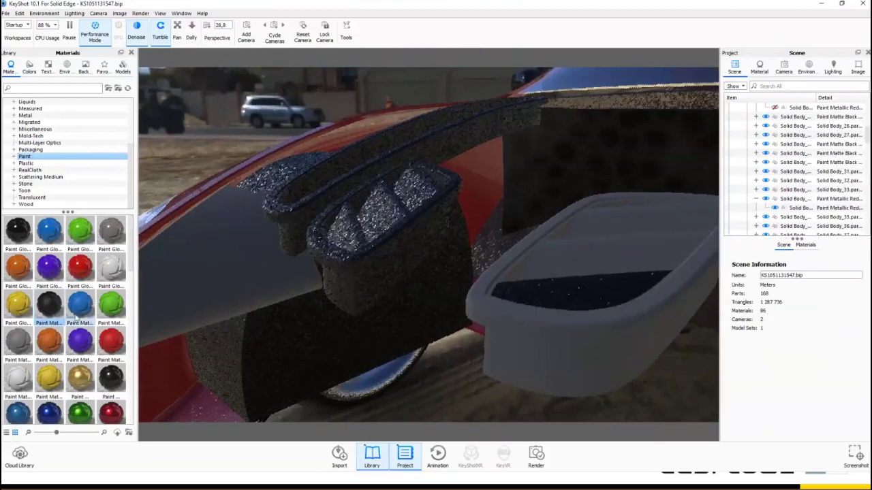
left_click_drag(77, 318, 563, 264)
left_click_drag(486, 264, 607, 232)
left_click_drag(54, 313, 522, 279)
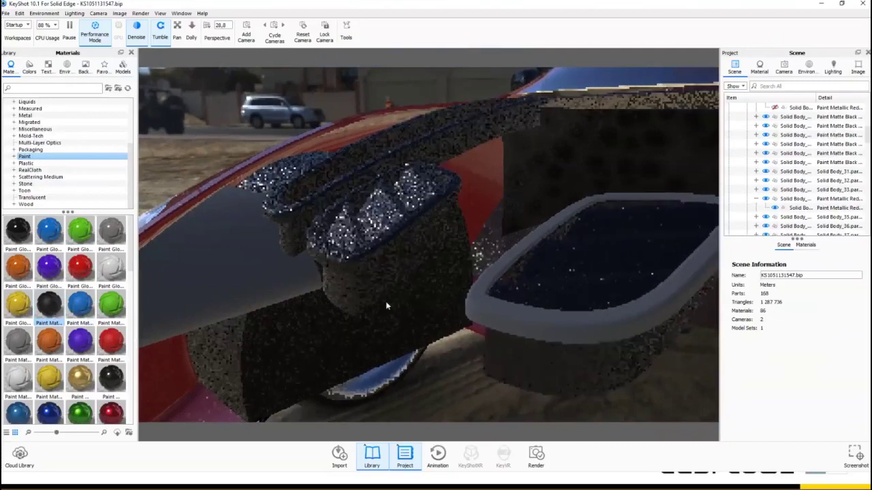
left_click_drag(57, 309, 306, 289)
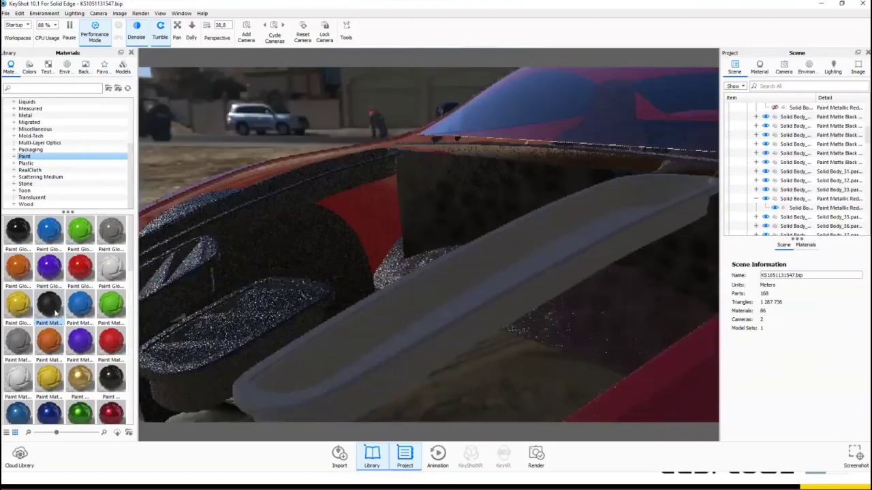
Step: Apply Paint Matte Black to the interior and rim of the long hood vent insert nearest the camera
left_click_drag(56, 312, 318, 373)
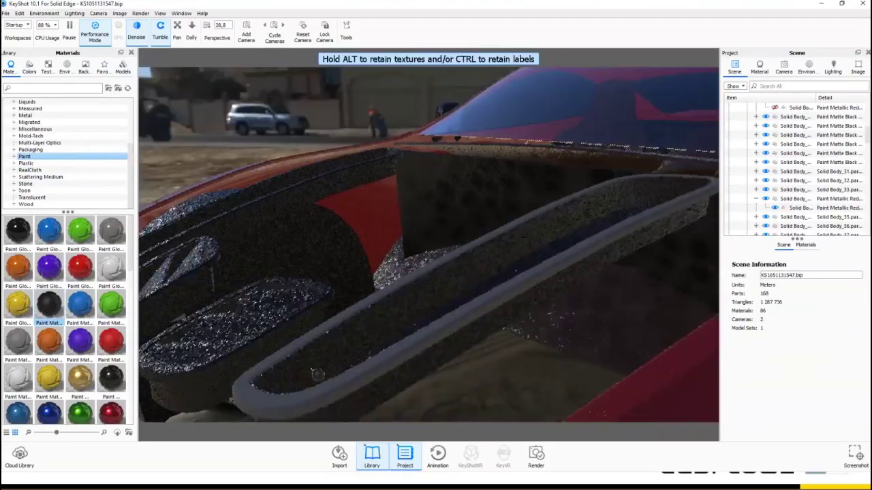
left_click_drag(49, 304, 317, 345)
scroll(433, 277, "down", 3)
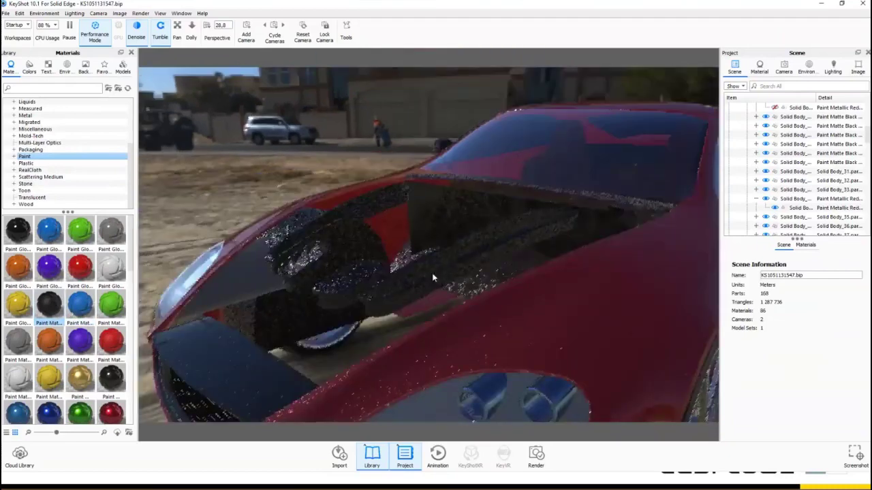
Step: Unhide the metallic red hood panel, Solid Body_24, above the vent inserts
scroll(422, 293, "down", 3)
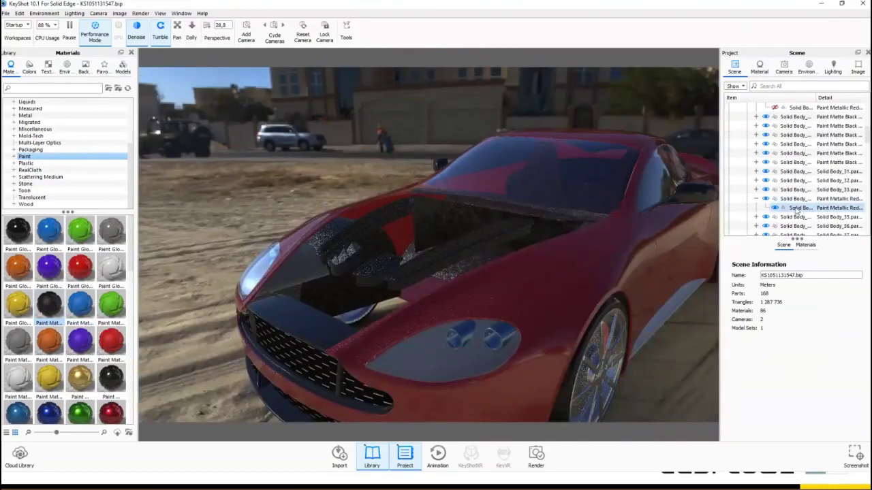
scroll(774, 131, "up", 1)
left_click(765, 126)
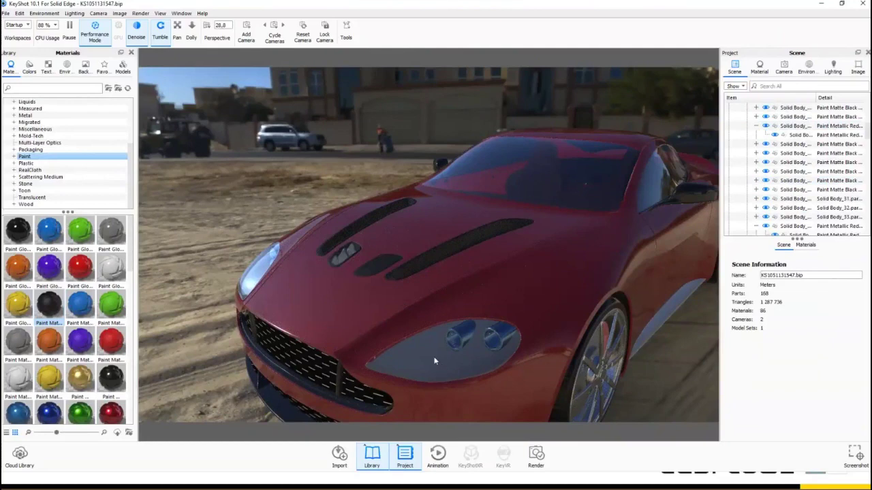
Step: Examine the car's front and side, then the front wheel, brake disc and caliper up close
left_click_drag(434, 361, 446, 351)
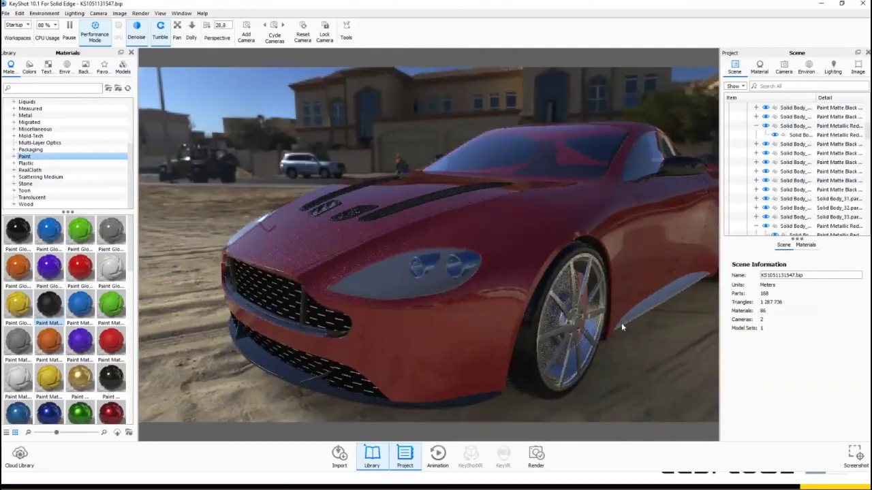
left_click_drag(501, 309, 580, 316)
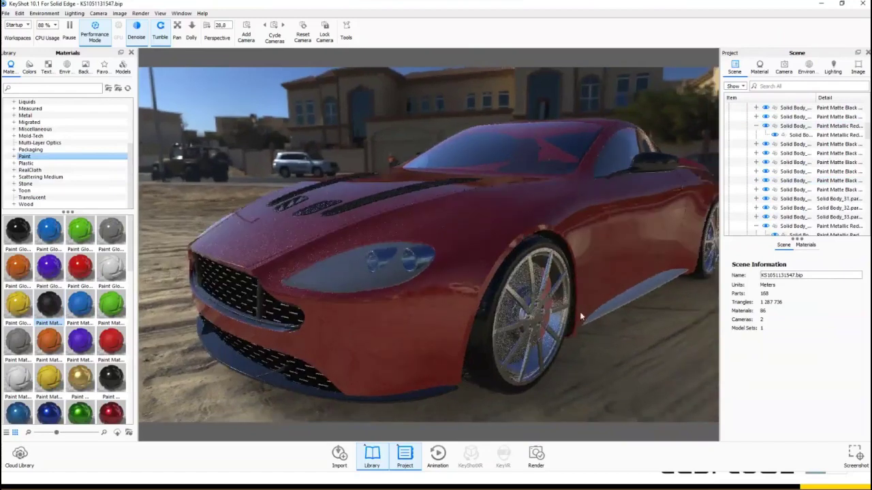
scroll(550, 313, "up", 2)
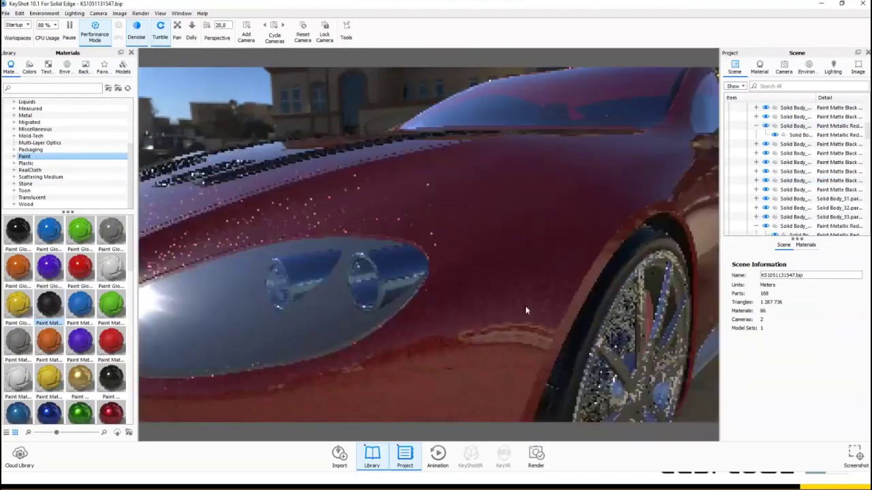
scroll(526, 305, "up", 1)
scroll(506, 324, "up", 1)
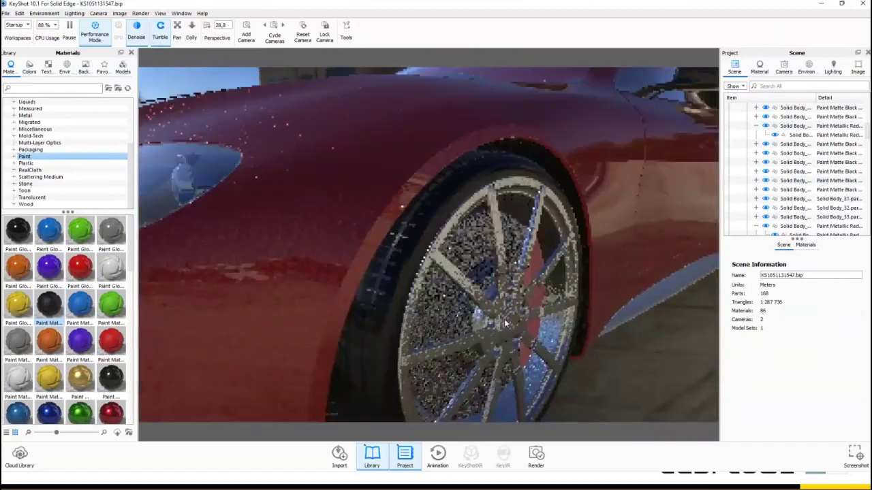
left_click_drag(505, 325, 419, 276)
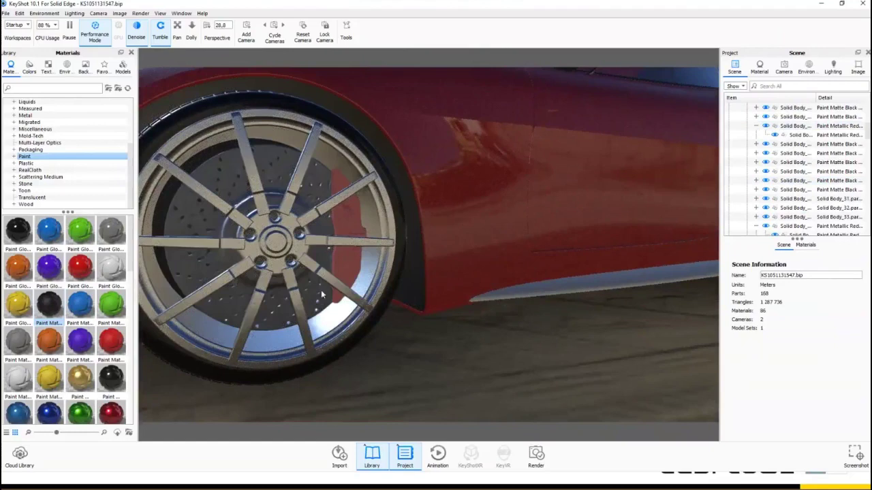
left_click_drag(322, 294, 21, 174)
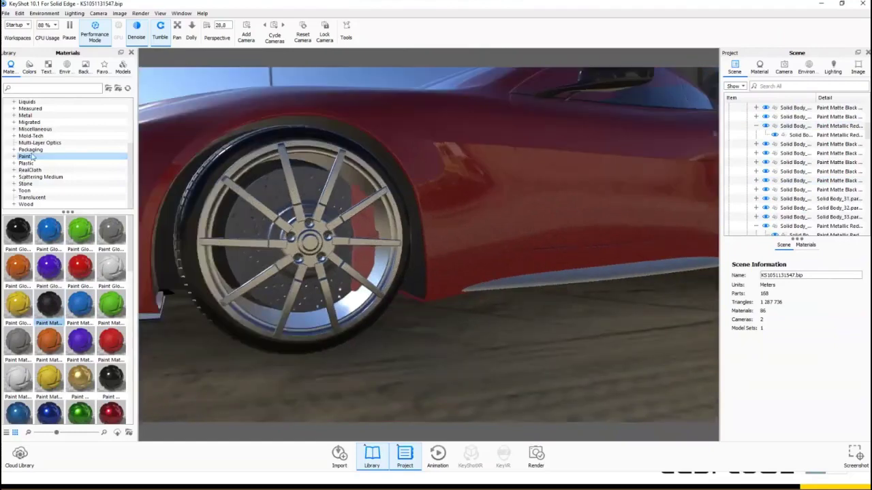
Step: Browse the Metal material category for a black finish for the front wheel, comparing anodized, brushed and rough variants
scroll(28, 166, "up", 3)
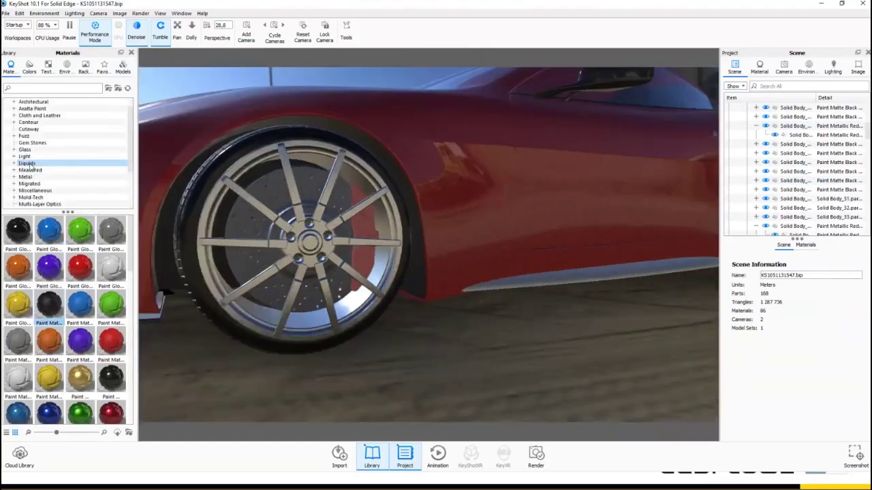
left_click(26, 178)
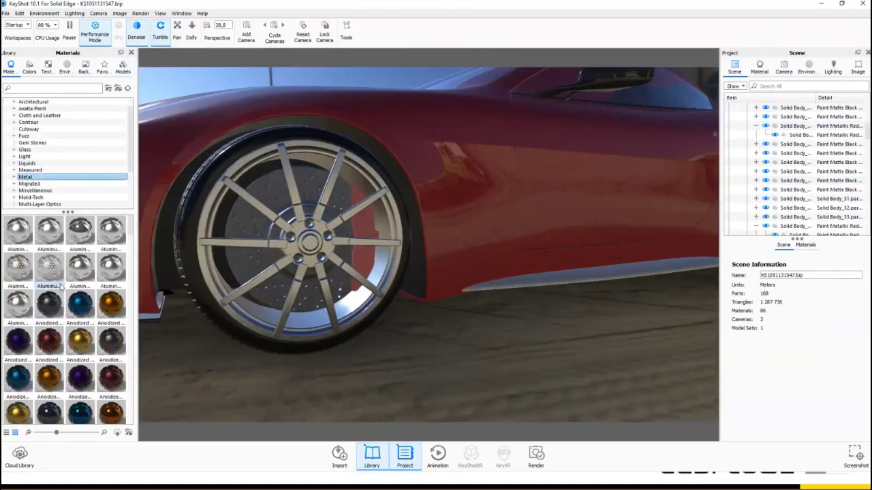
scroll(59, 353, "down", 5)
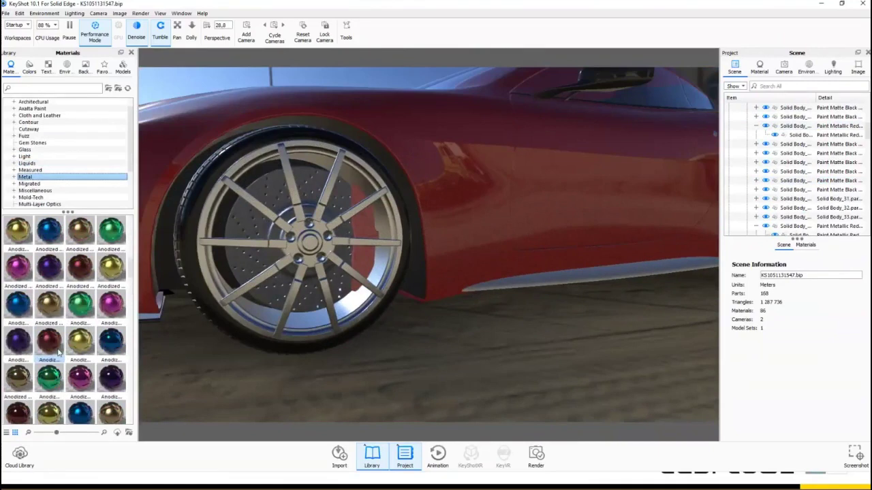
scroll(59, 353, "down", 3)
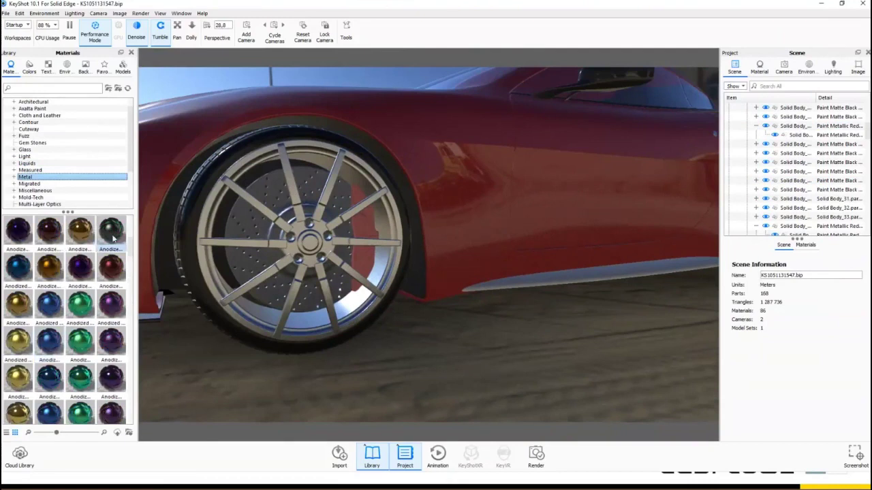
mouse_move(113, 237)
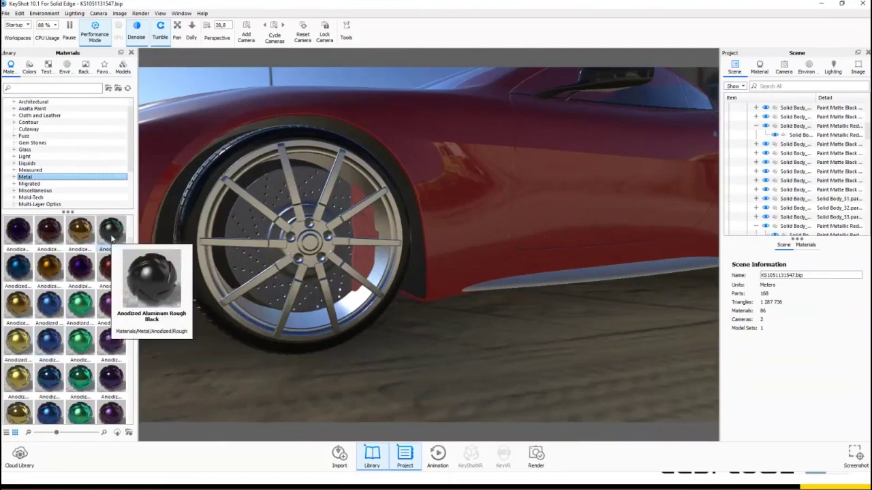
scroll(95, 259, "down", 3)
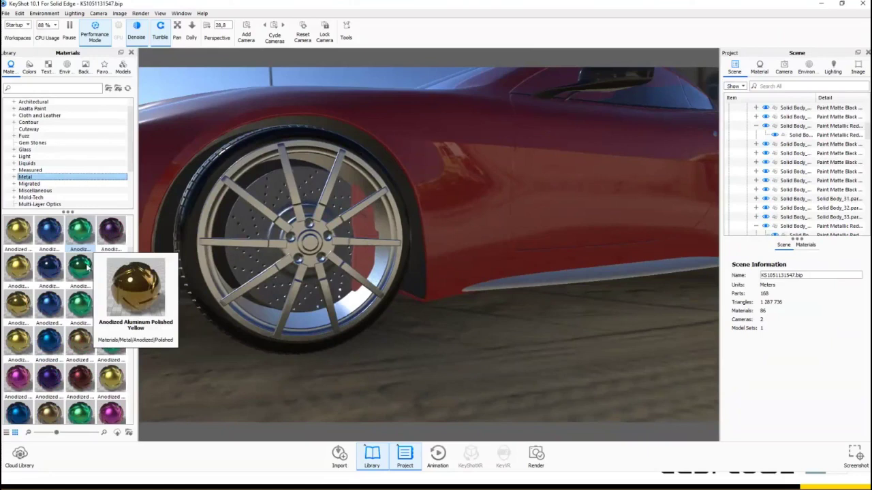
scroll(88, 269, "down", 3)
scroll(112, 350, "down", 6)
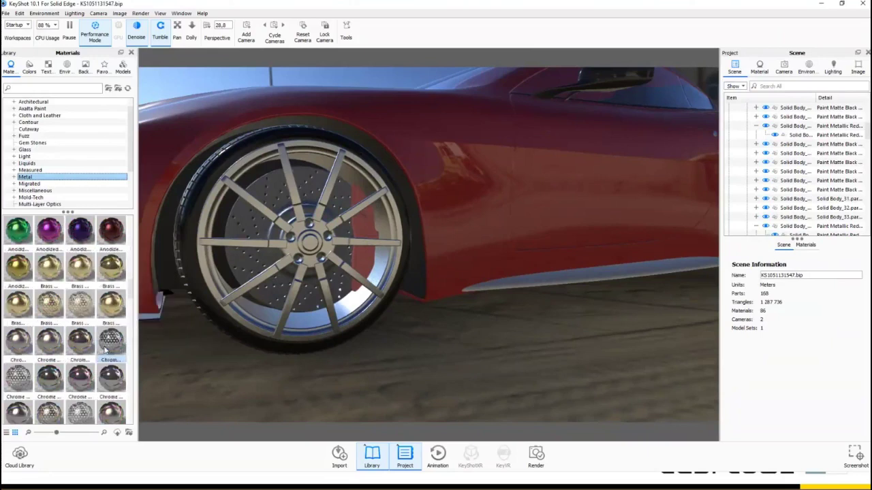
scroll(106, 350, "down", 6)
scroll(105, 350, "down", 6)
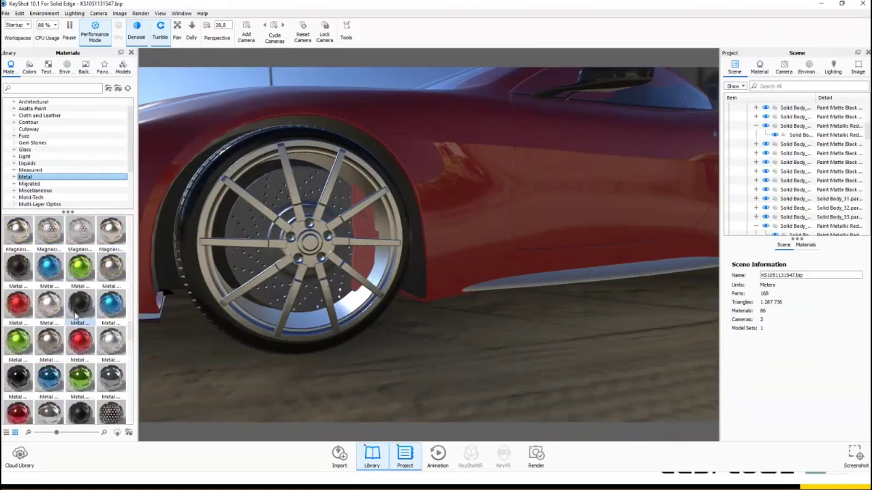
mouse_move(76, 312)
mouse_move(18, 272)
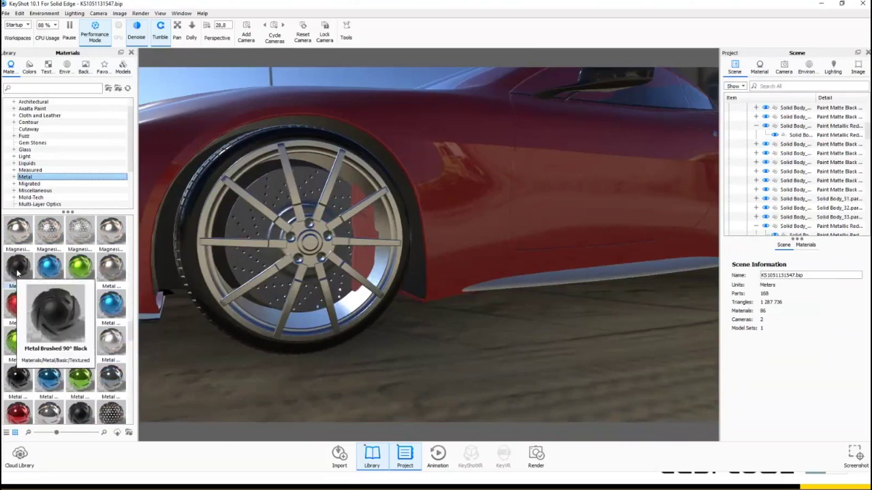
scroll(73, 332, "down", 3)
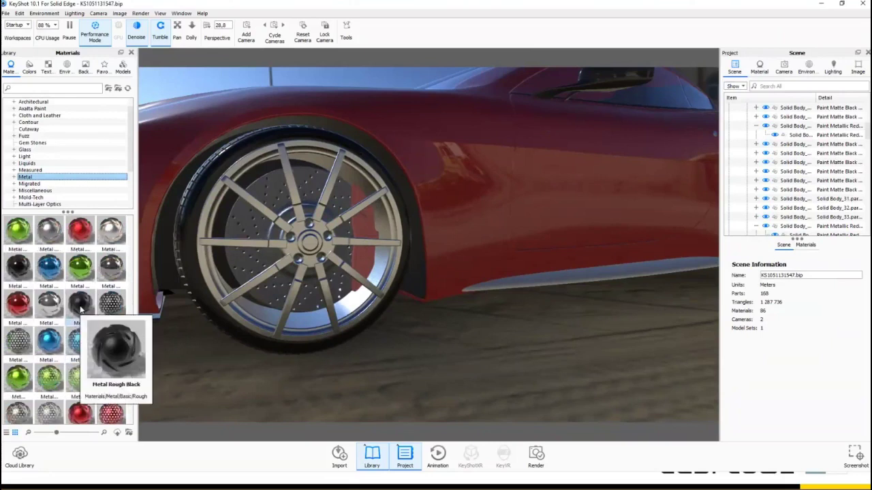
scroll(80, 310, "up", 5)
scroll(81, 310, "up", 3)
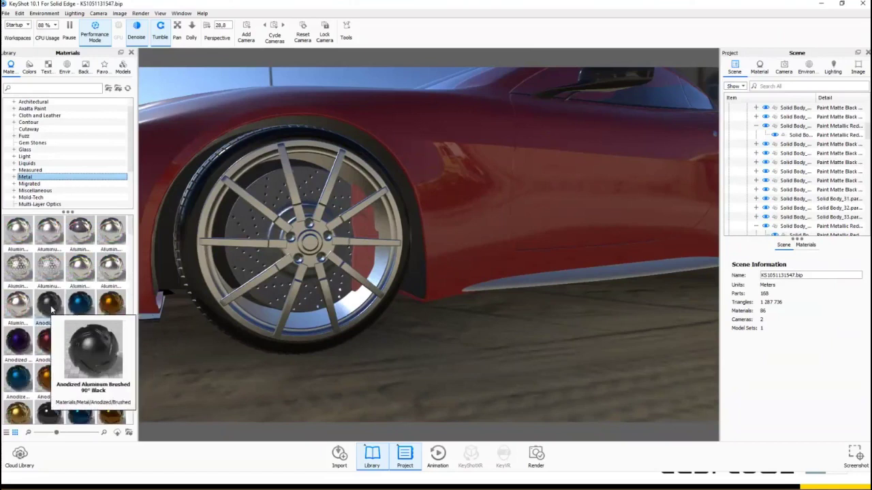
Step: Apply Anodized Aluminum Brushed 90° Black to the front wheel rim and a red anodized aluminum to the brake caliper
left_click_drag(51, 310, 312, 251)
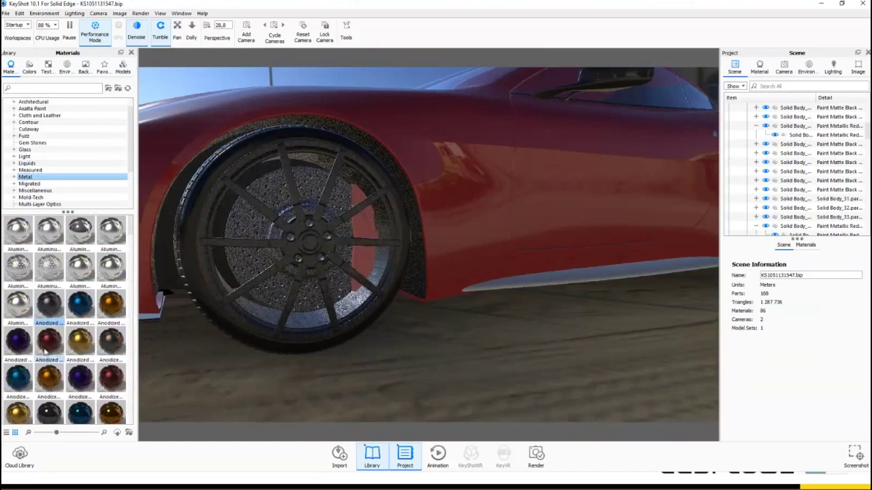
left_click_drag(45, 351, 368, 234)
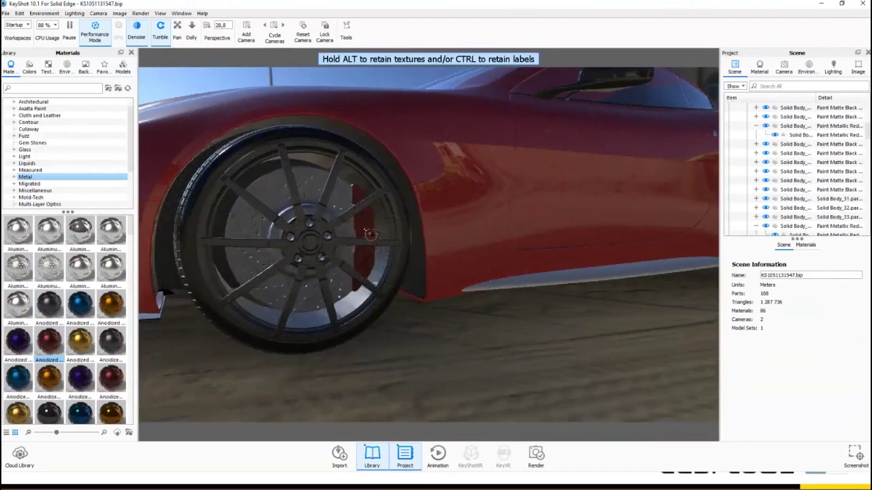
left_click_drag(369, 234, 320, 286)
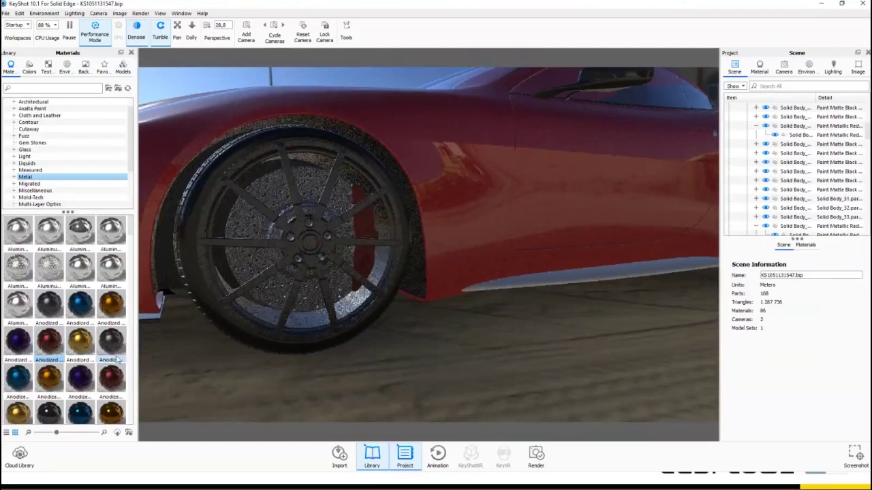
Step: Try an aluminum and a chrome finish from the Metal materials on the front brake disc
left_click_drag(22, 311, 253, 219)
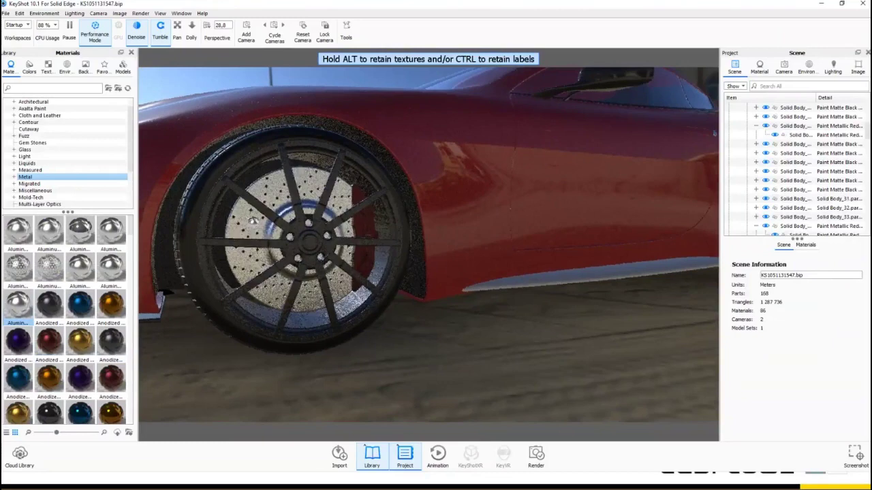
left_click_drag(253, 220, 151, 259)
scroll(66, 339, "down", 5)
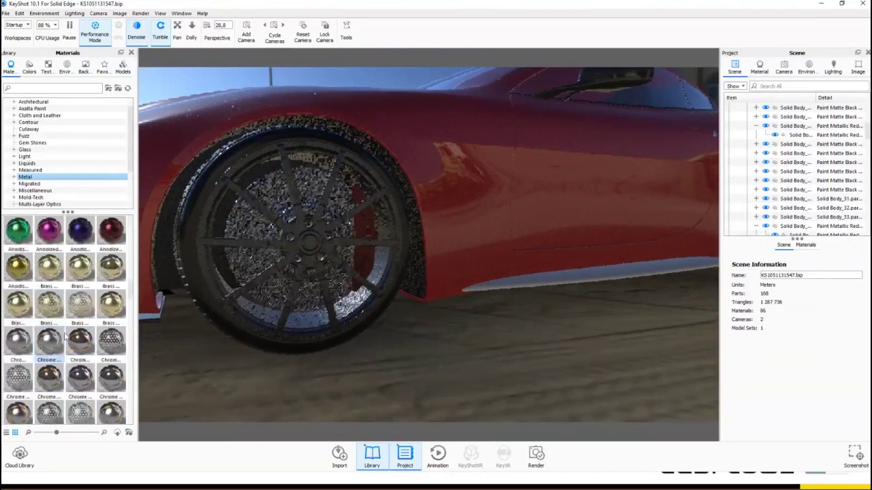
left_click_drag(56, 373, 183, 224)
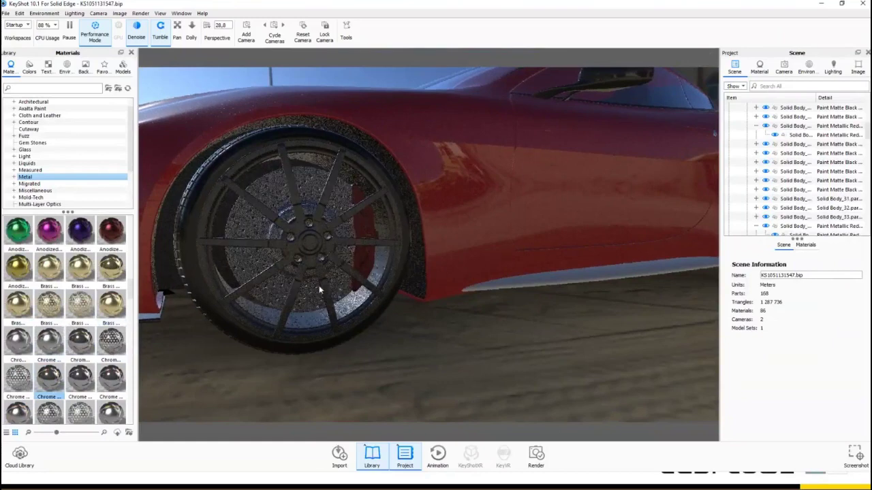
Step: Turn off Performance Mode and view the front wheel at an angle at full render quality
left_click_drag(319, 289, 333, 291)
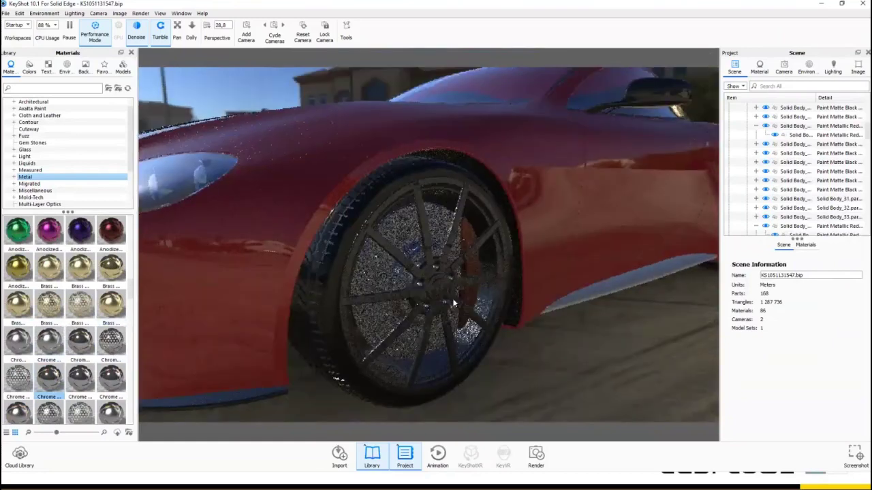
left_click(96, 28)
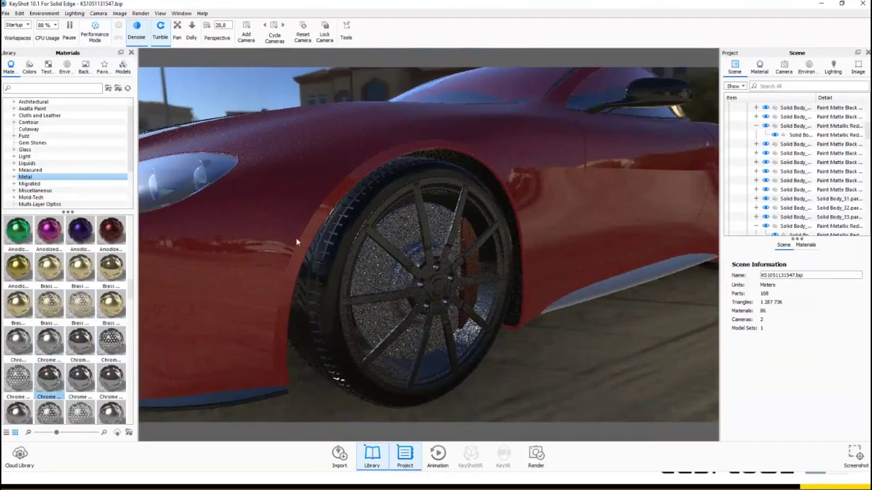
left_click_drag(296, 242, 481, 317)
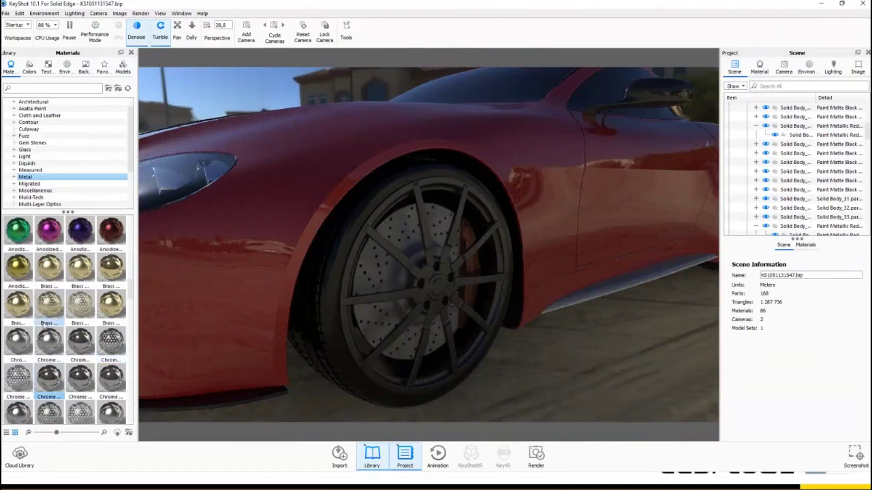
Step: Try another aluminum finish on the front brake disc behind the black rim
scroll(45, 323, "up", 5)
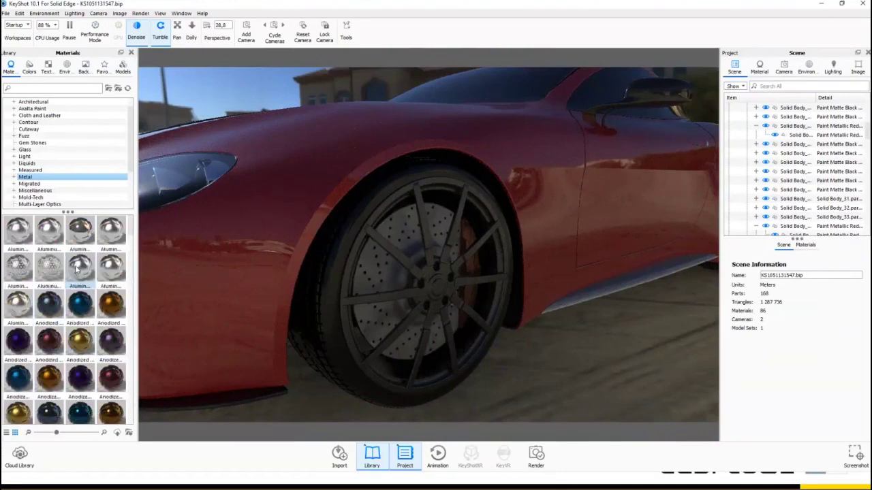
left_click_drag(47, 238, 386, 278)
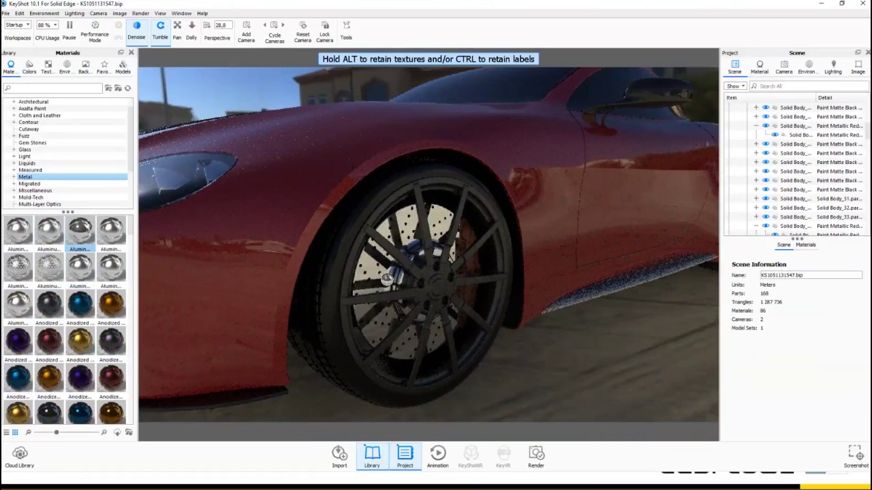
left_click_drag(386, 278, 386, 279)
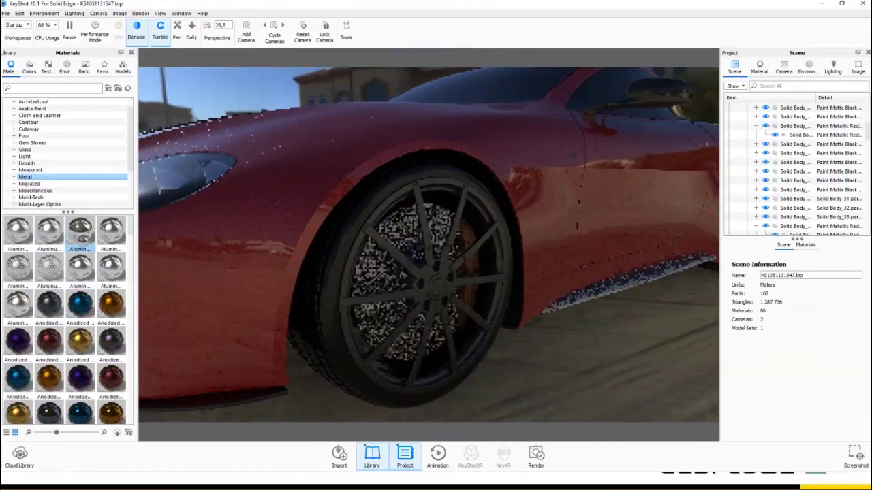
Step: Apply a magnesium metal material to the front brake disc
scroll(67, 347, "down", 5)
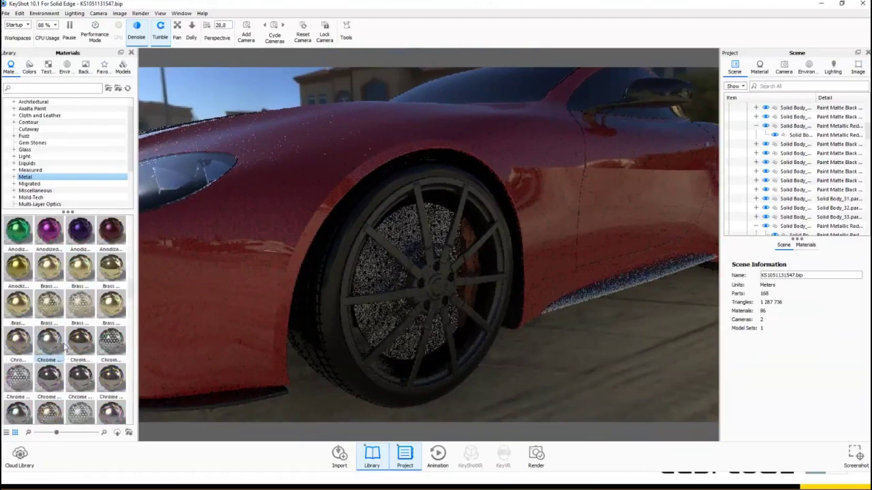
scroll(87, 344, "down", 5)
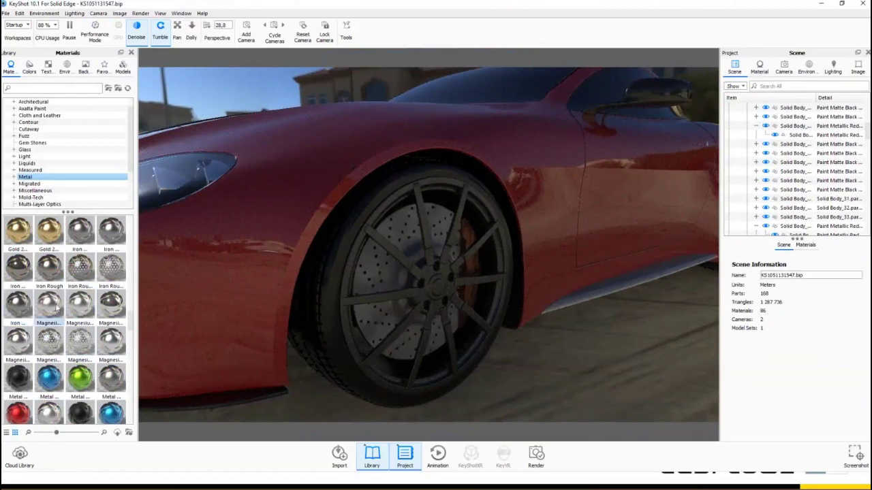
left_click_drag(94, 308, 386, 313)
scroll(388, 317, "down", 3)
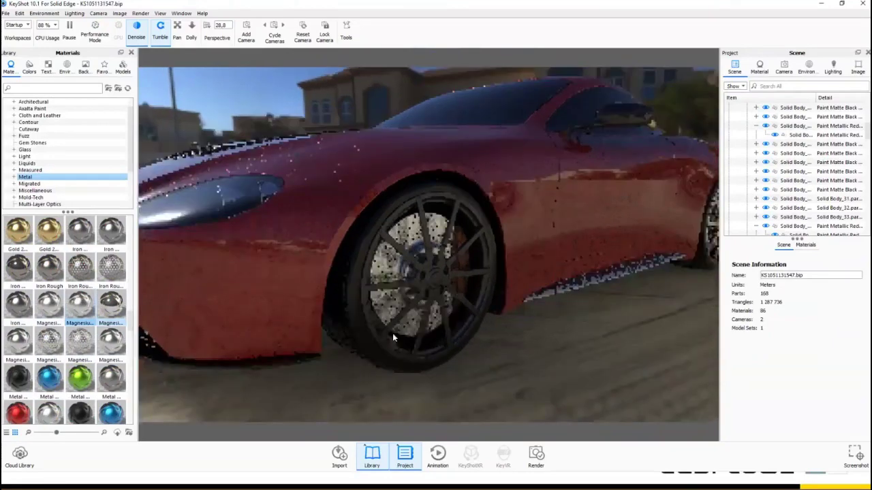
scroll(392, 333, "down", 3)
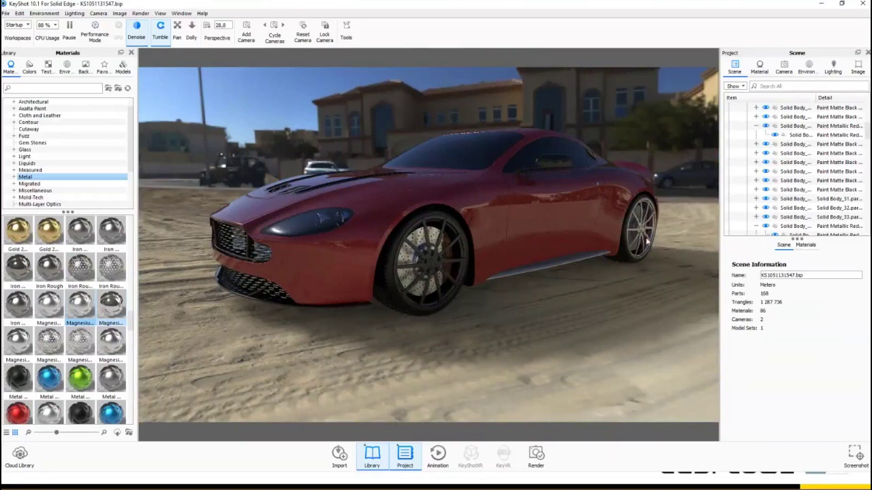
Step: Apply a black anodized aluminum to the rear wheel rim and a red anodized aluminum to the rear brake caliper
left_click_drag(633, 232, 489, 305)
scroll(540, 281, "up", 3)
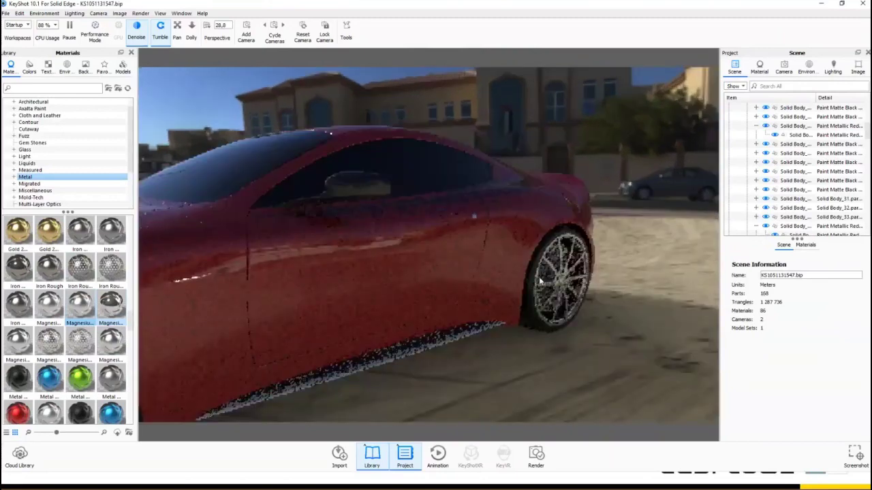
left_click_drag(540, 281, 489, 306)
scroll(488, 306, "up", 2)
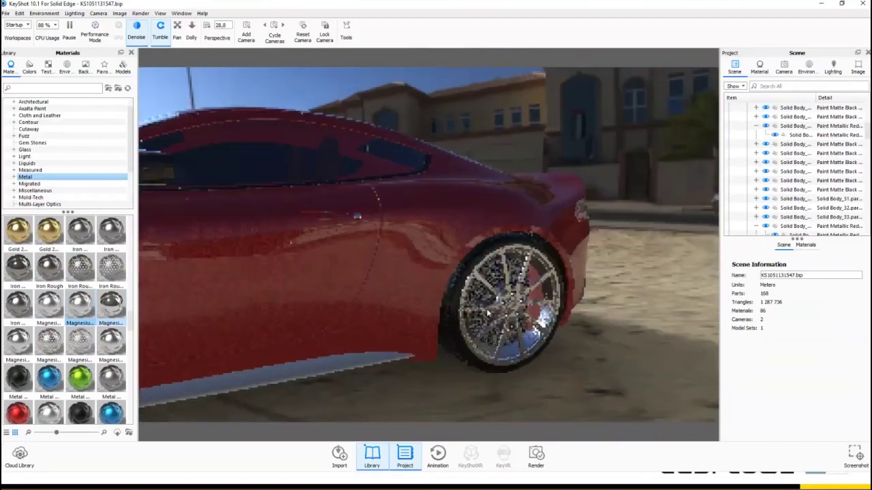
scroll(488, 312, "up", 3)
left_click_drag(512, 315, 448, 281)
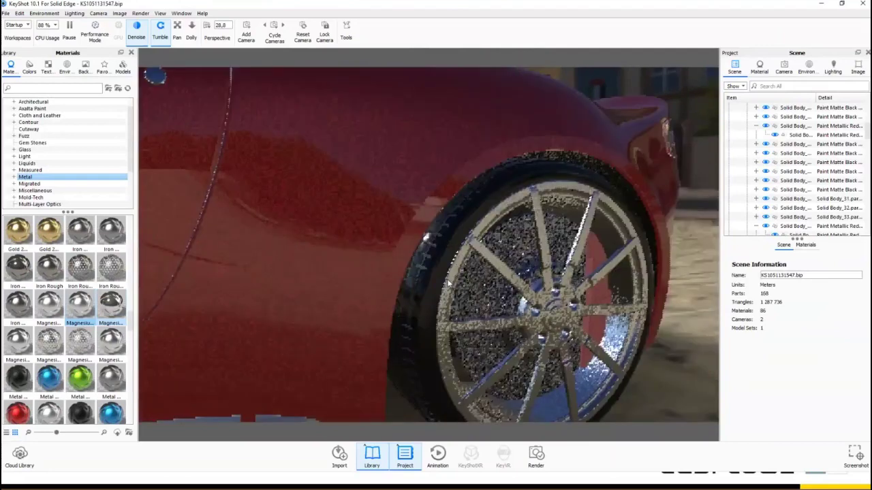
scroll(73, 319, "up", 3)
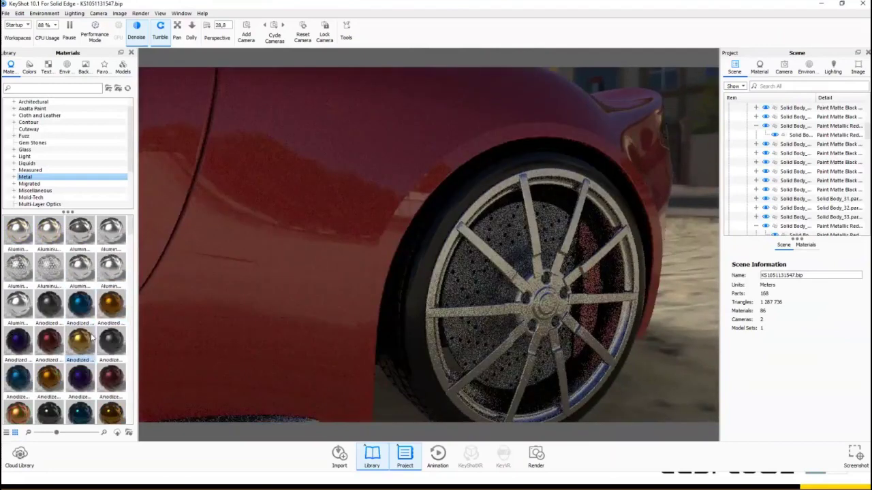
left_click_drag(53, 312, 550, 309)
left_click_drag(49, 340, 597, 291)
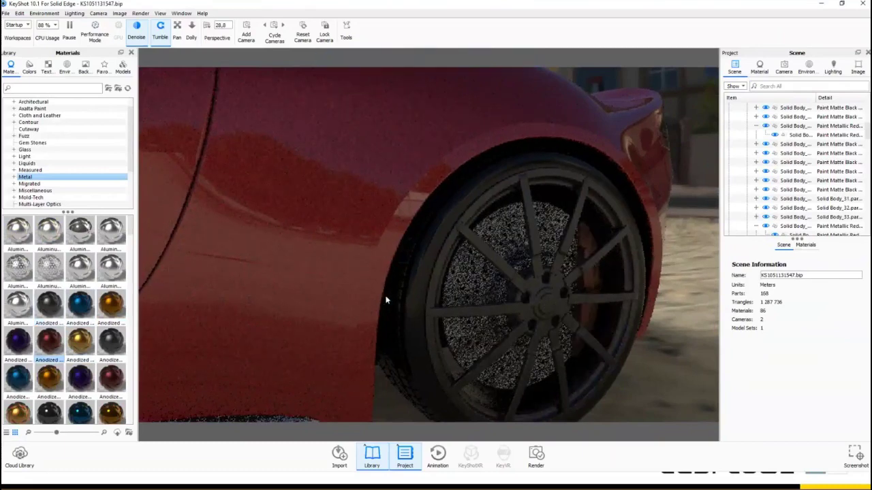
Step: Apply a magnesium metal material to the rear brake disc
scroll(20, 347, "down", 5)
scroll(34, 340, "down", 5)
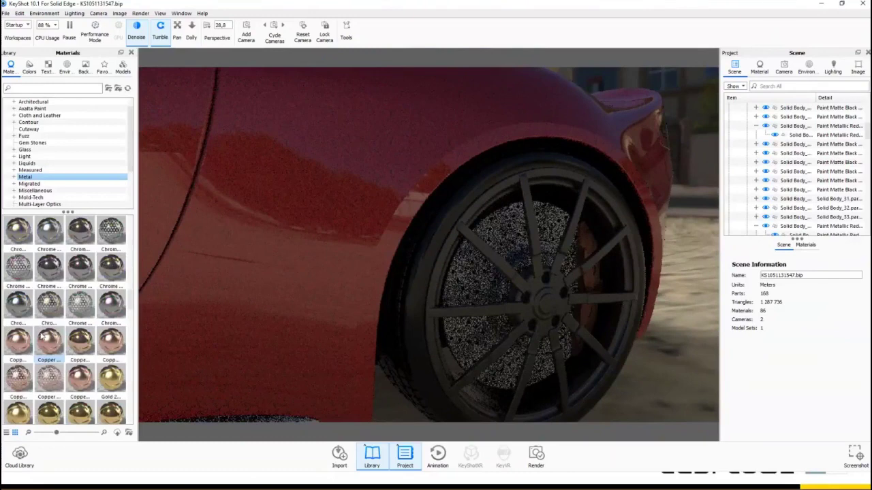
scroll(45, 336, "down", 5)
left_click_drag(59, 315, 461, 291)
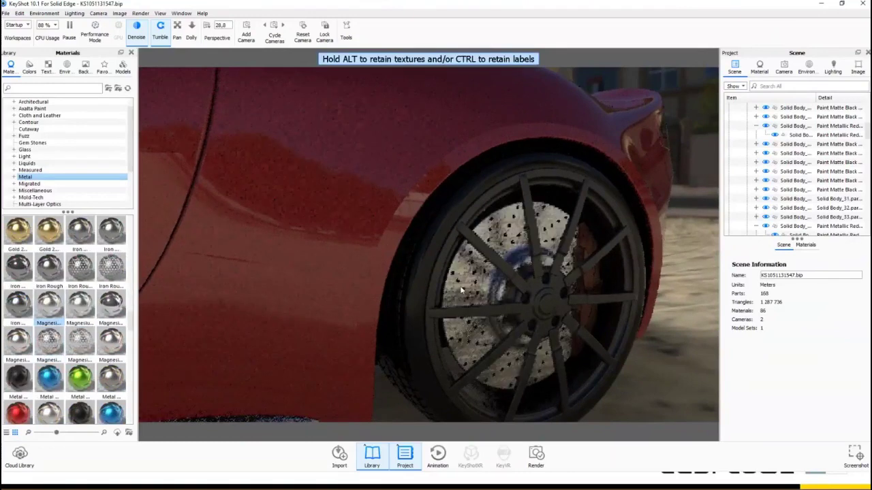
scroll(516, 324, "down", 5)
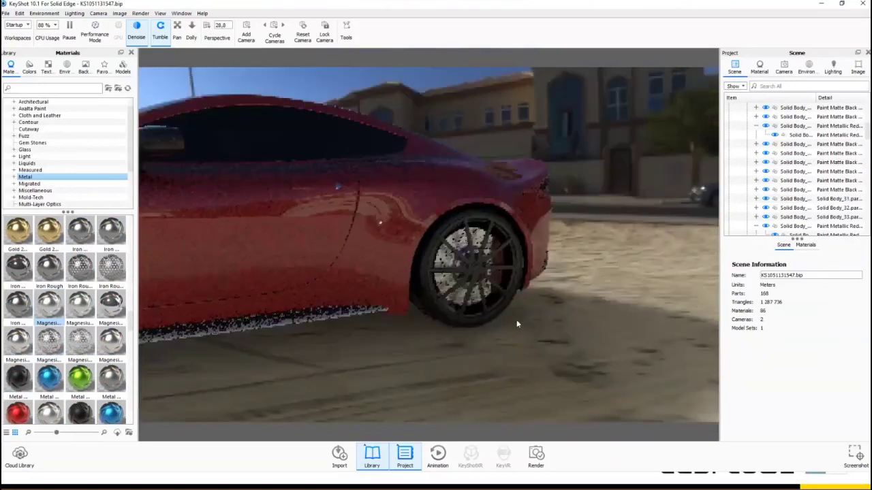
scroll(517, 324, "down", 1)
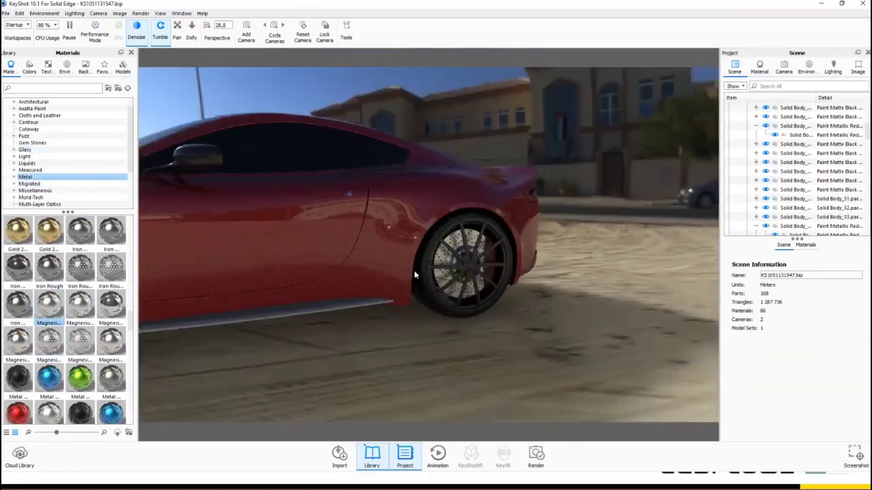
Step: Apply Paint Metallic Dark Cool Grey from the Paint materials to the side skirt below the door
left_click_drag(535, 288, 453, 319)
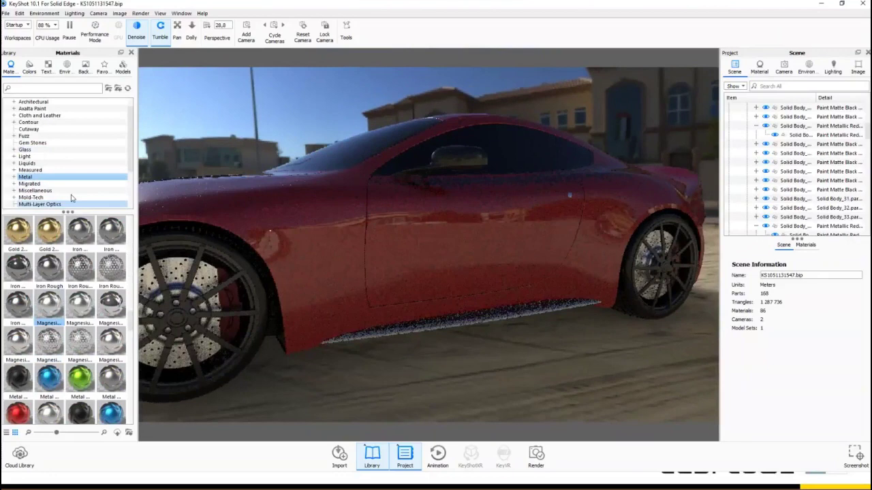
scroll(34, 169, "down", 3)
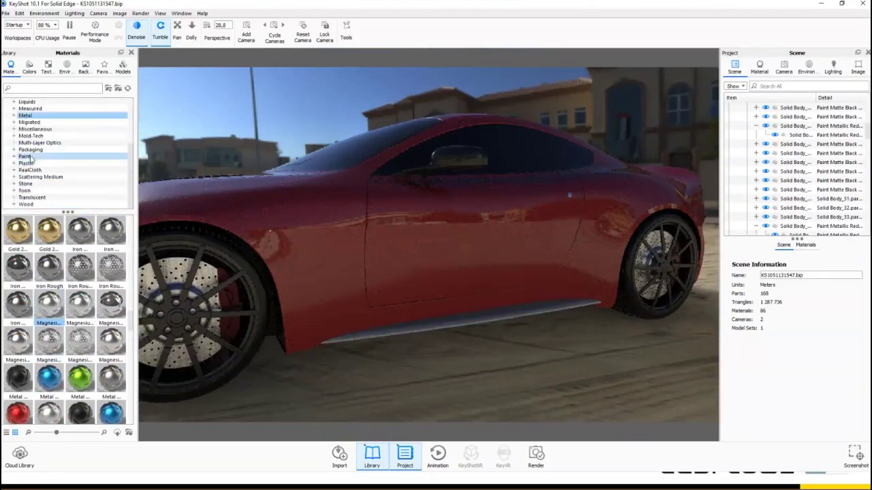
left_click(27, 156)
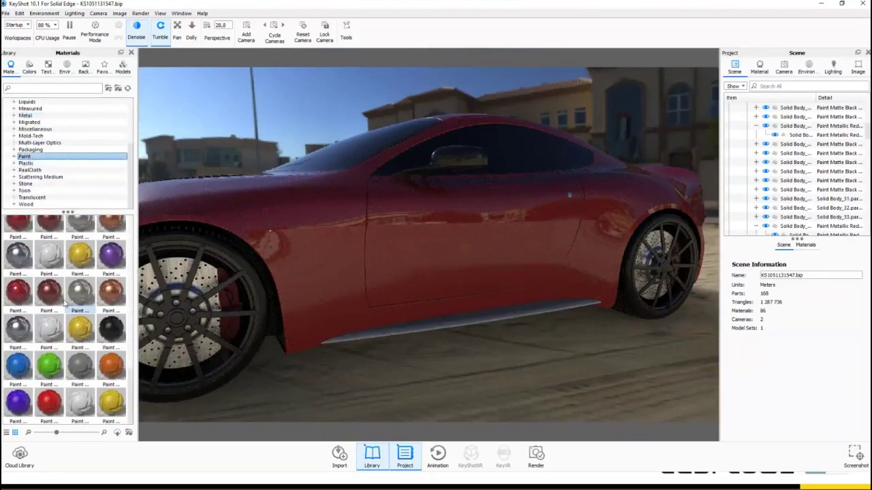
mouse_move(20, 258)
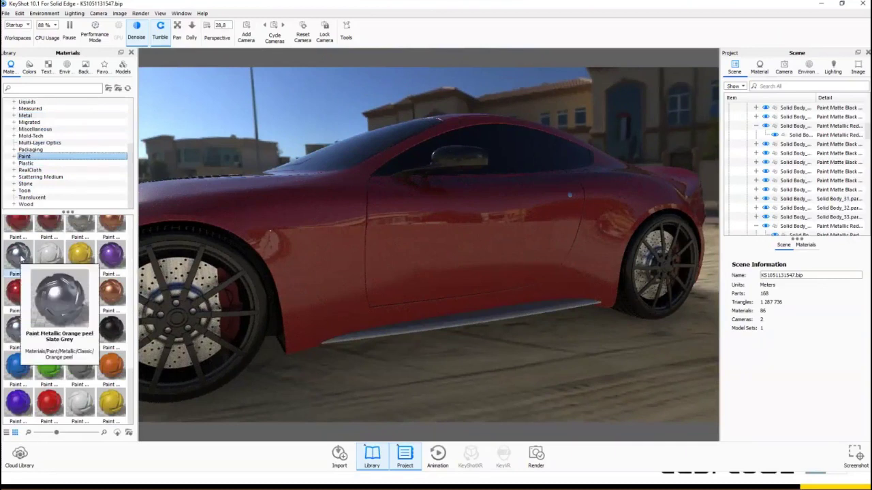
scroll(22, 259, "up", 3)
scroll(23, 261, "up", 4)
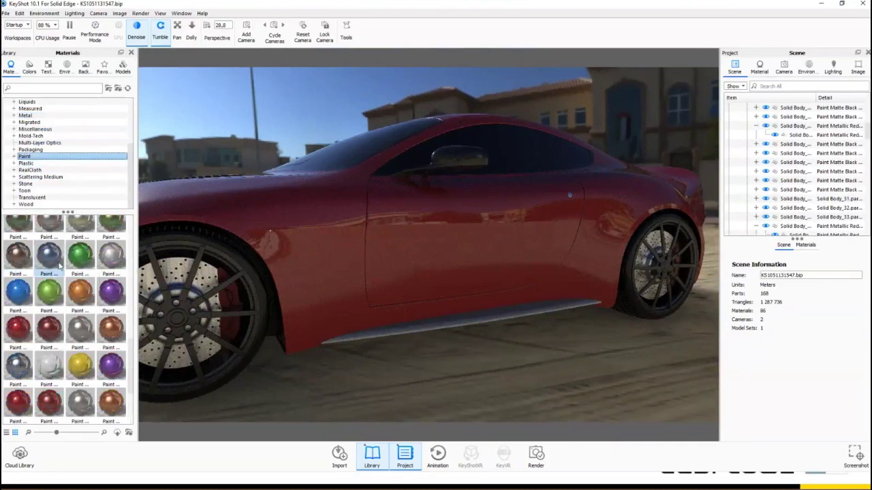
mouse_move(56, 330)
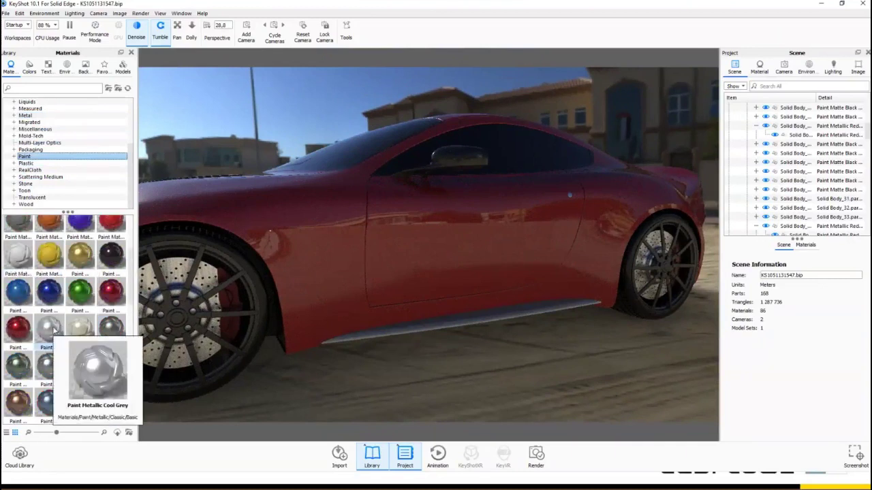
mouse_move(109, 330)
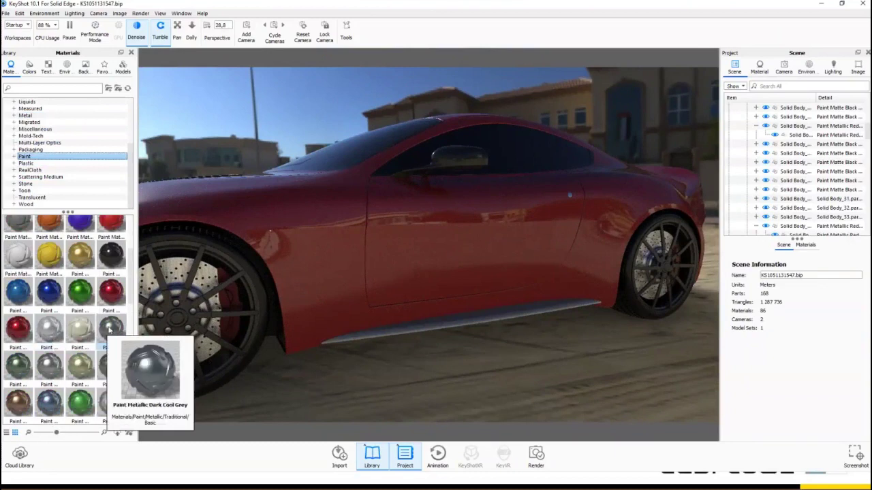
left_click_drag(109, 331, 418, 333)
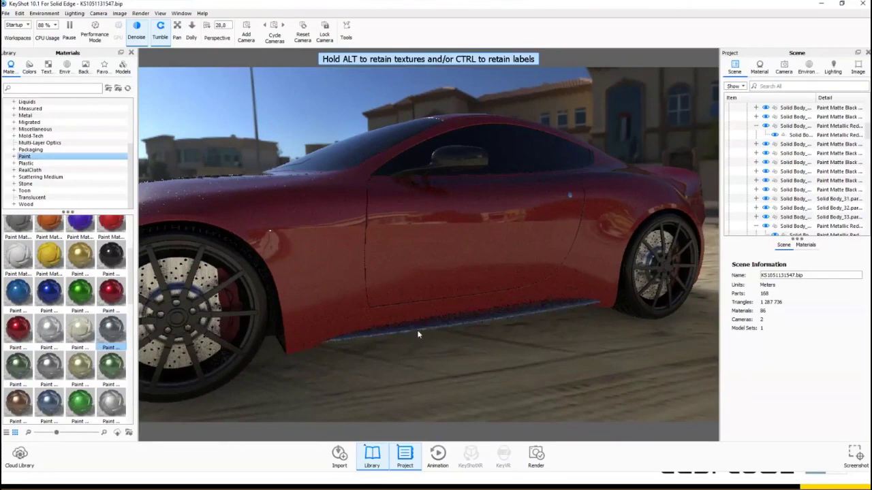
Step: Apply Glass Scratched White from the Glass materials to the front headlight covers
mouse_move(344, 298)
left_mouse_down()
mouse_move(393, 314)
mouse_move(256, 303)
mouse_move(342, 283)
left_mouse_up()
scroll(393, 315, "down", 5)
scroll(347, 286, "up", 3)
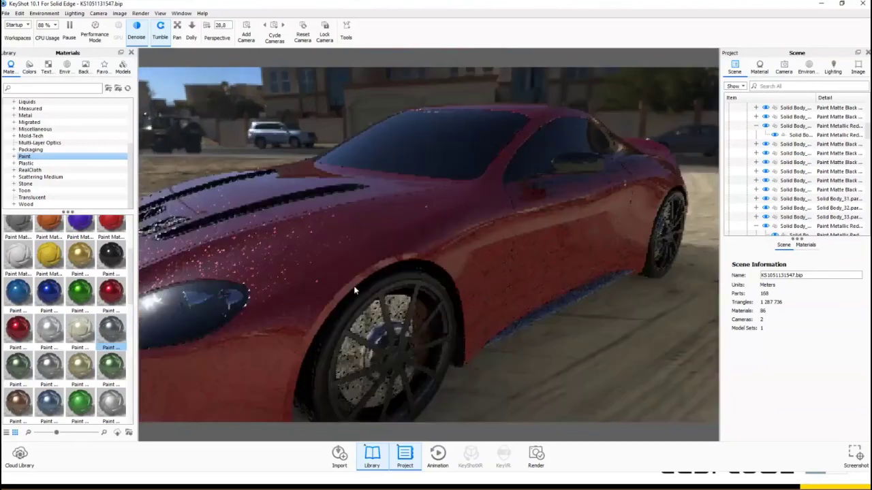
left_click_drag(288, 276, 580, 348)
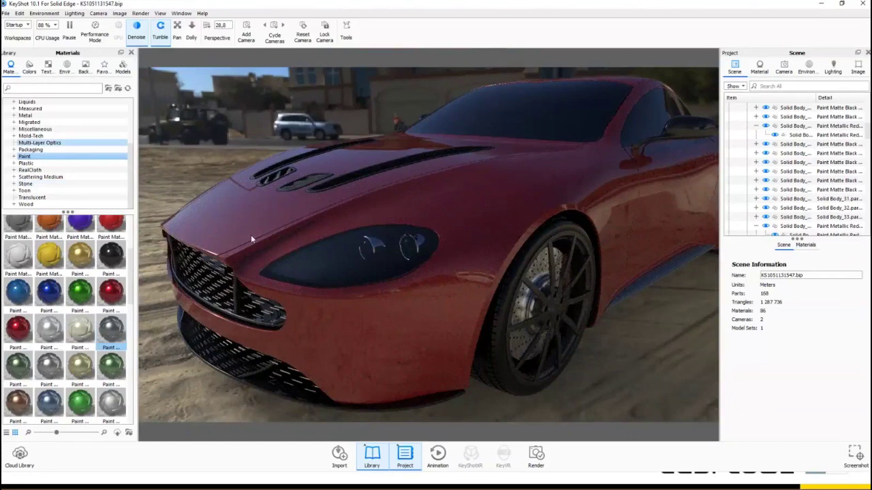
left_click_drag(343, 243, 354, 280)
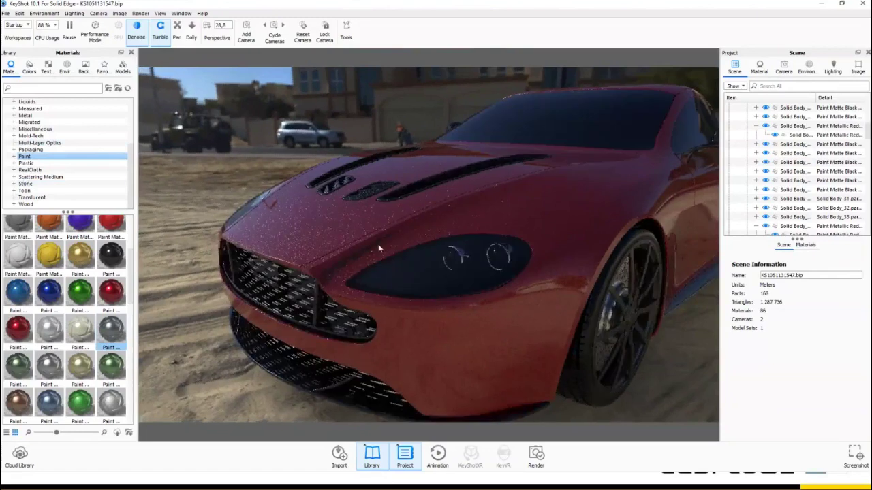
left_click_drag(400, 261, 454, 299)
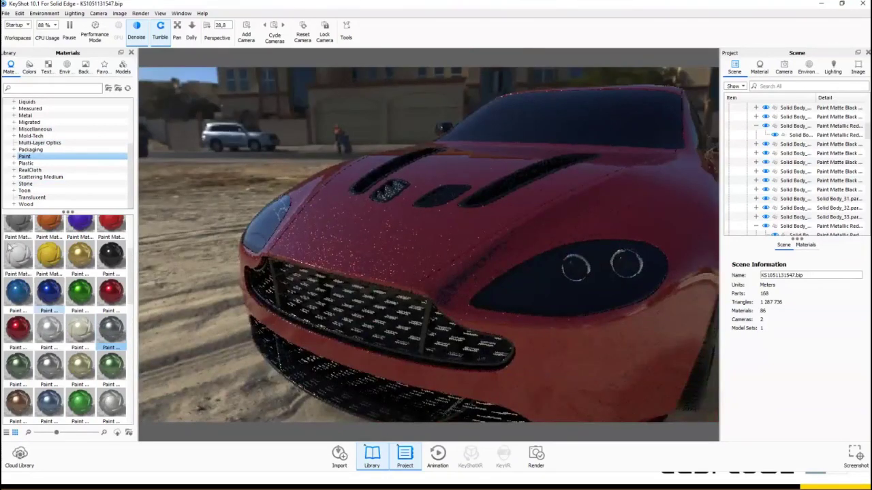
scroll(40, 148, "up", 4)
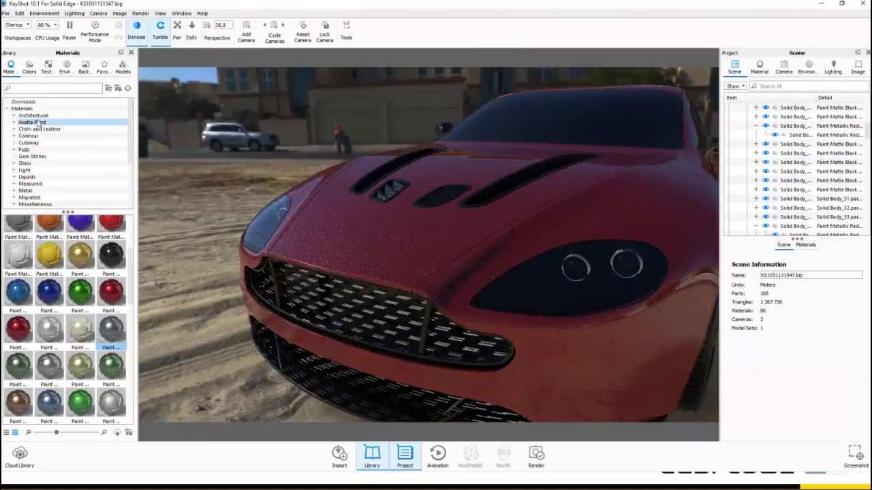
left_click(24, 163)
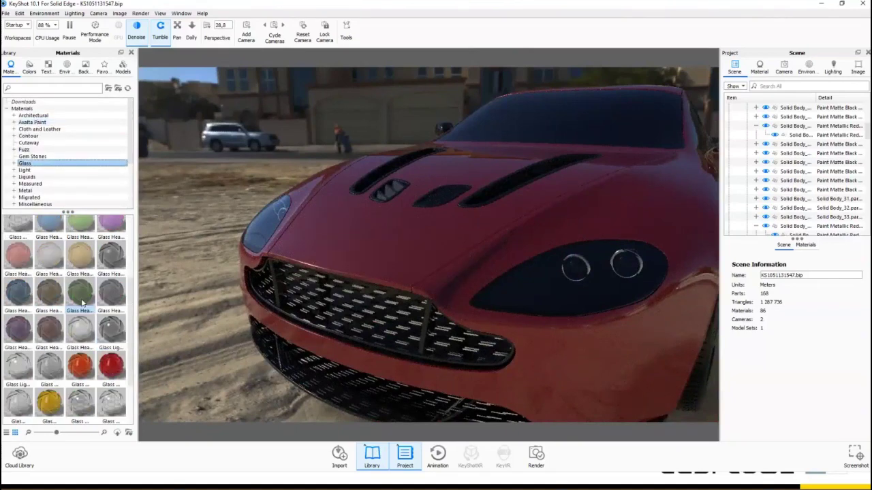
scroll(56, 268, "up", 3)
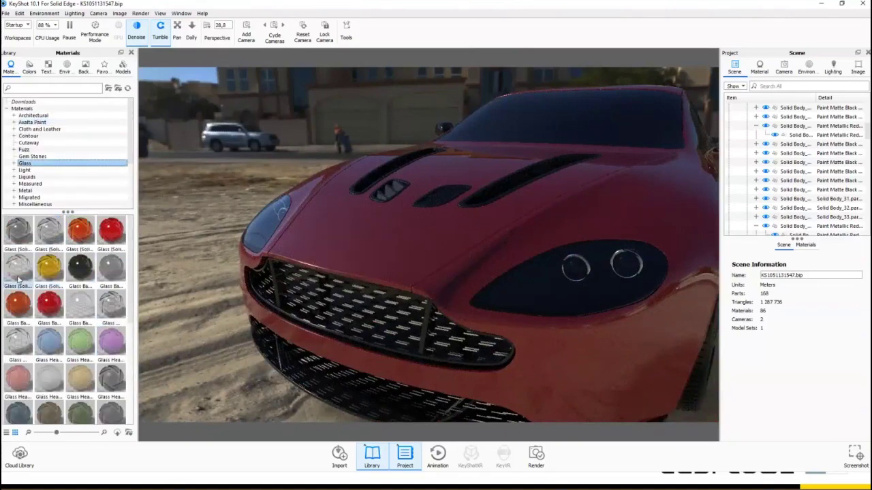
mouse_move(19, 279)
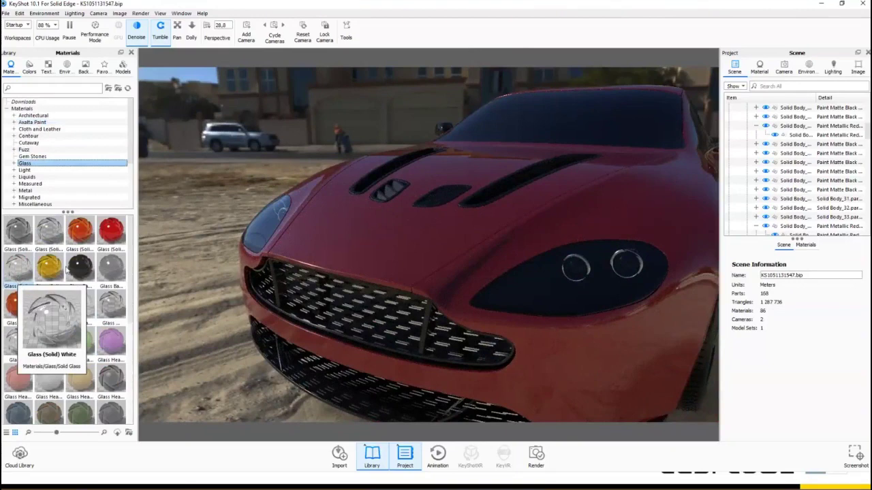
scroll(68, 268, "down", 5)
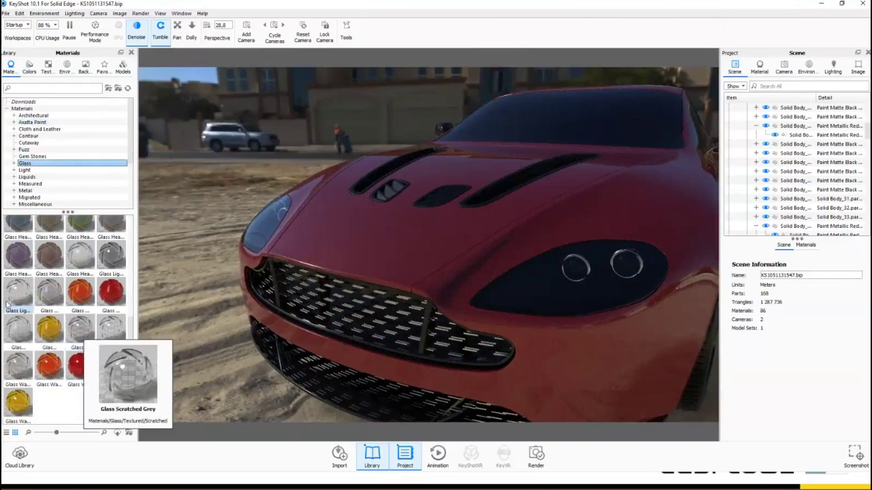
mouse_move(11, 304)
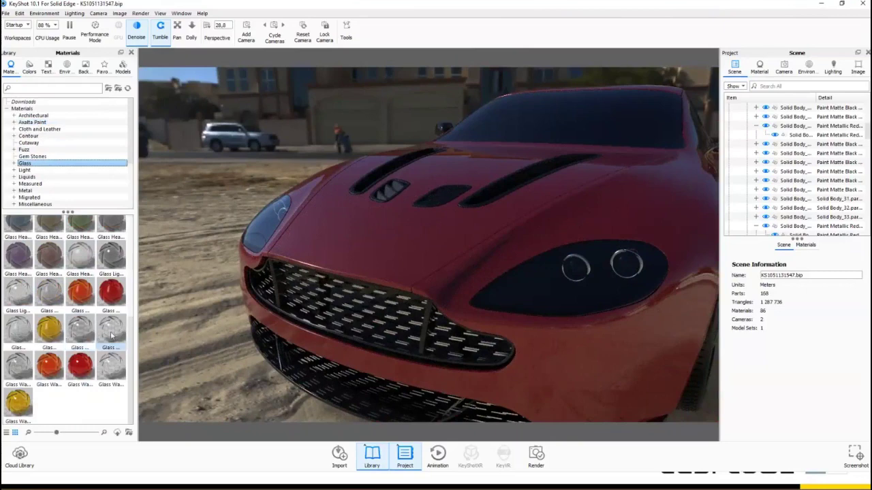
mouse_move(112, 334)
left_click_drag(111, 334, 525, 300)
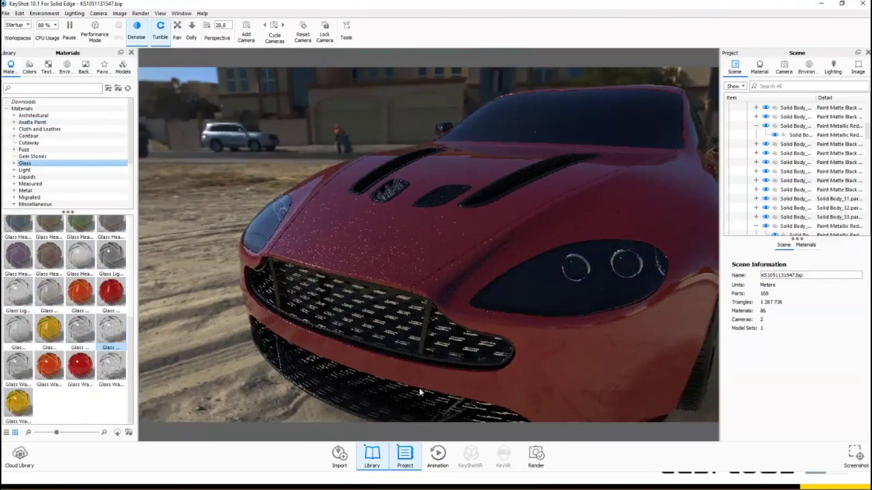
mouse_move(116, 361)
left_mouse_down()
mouse_move(267, 234)
mouse_move(259, 227)
left_mouse_up()
Step: Select the scratched-glass headlight cover beside the visible front wheel and hide its solid body in the scene
left_click_drag(422, 365, 475, 296)
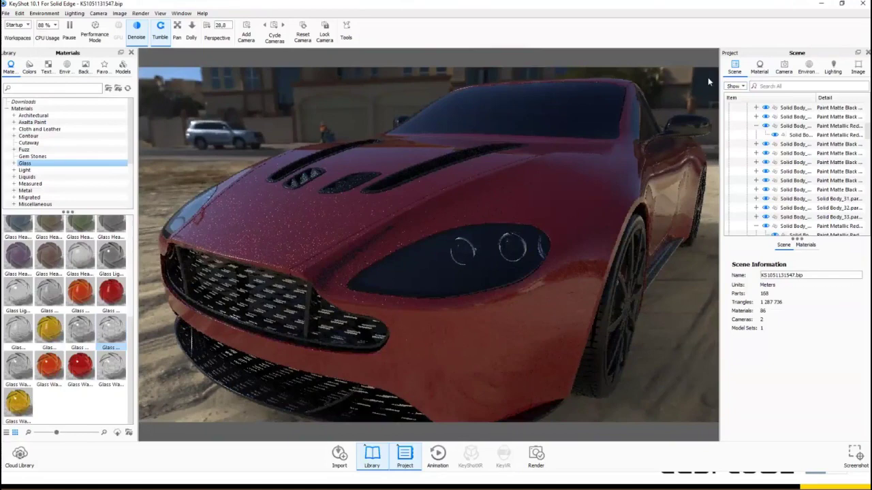
left_click(444, 249)
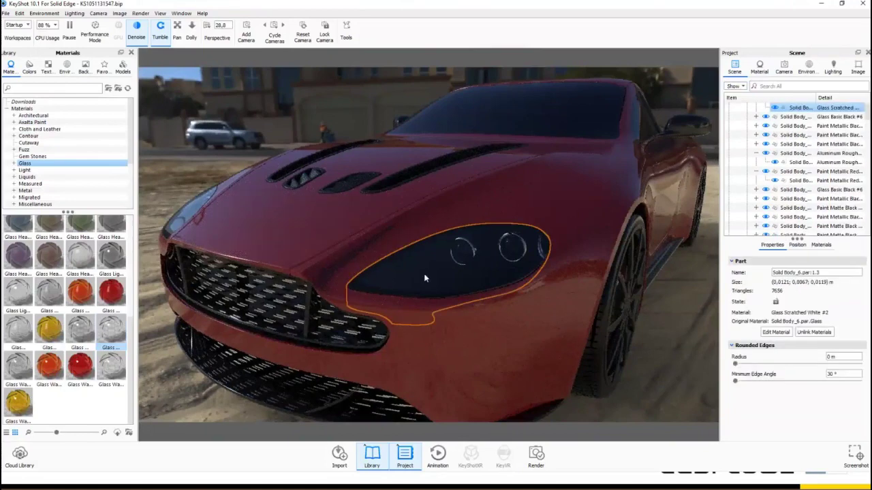
scroll(789, 145, "up", 1)
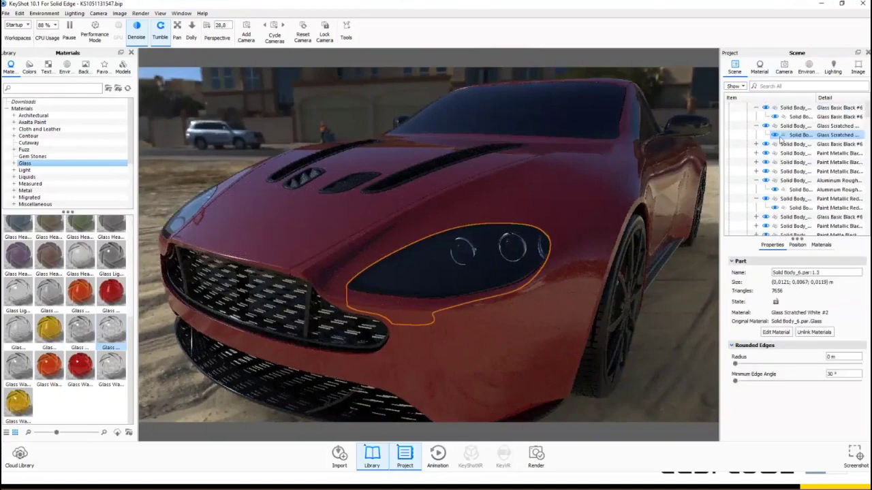
left_click(768, 127)
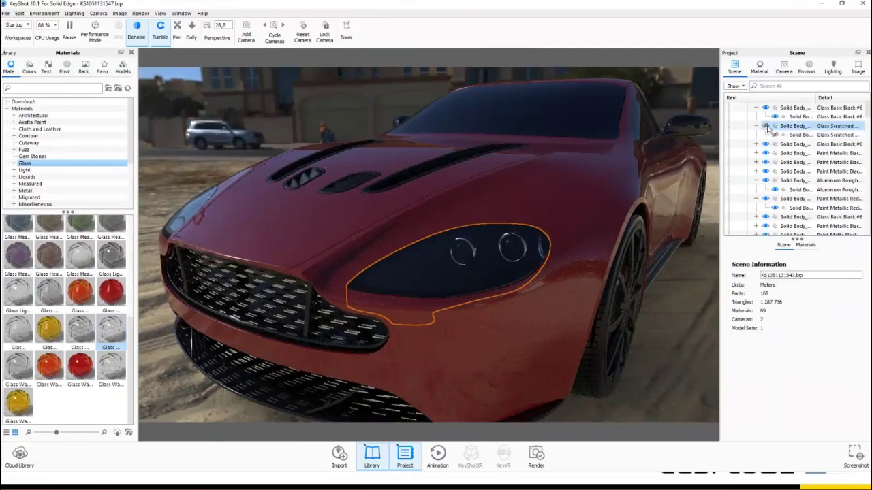
left_click(765, 126)
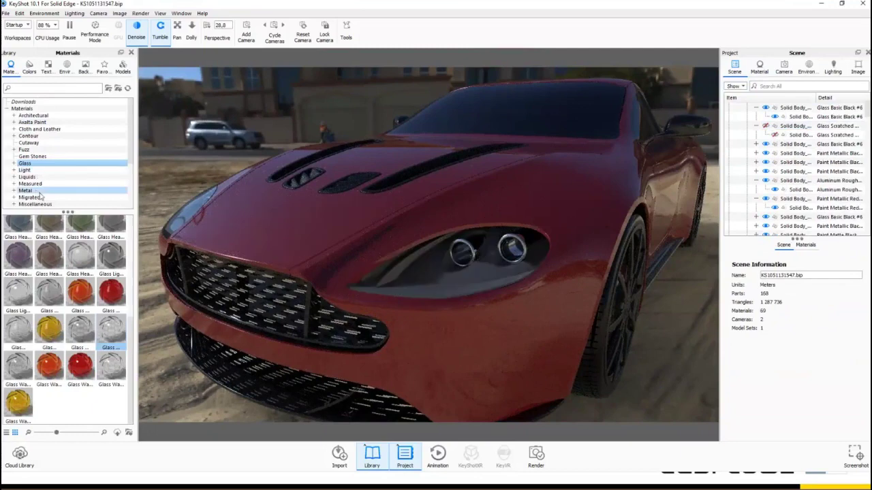
Step: Apply Paint Gloss Black from the Paint materials to the interior of the uncovered headlight housing
scroll(40, 195, "down", 3)
left_click(27, 171)
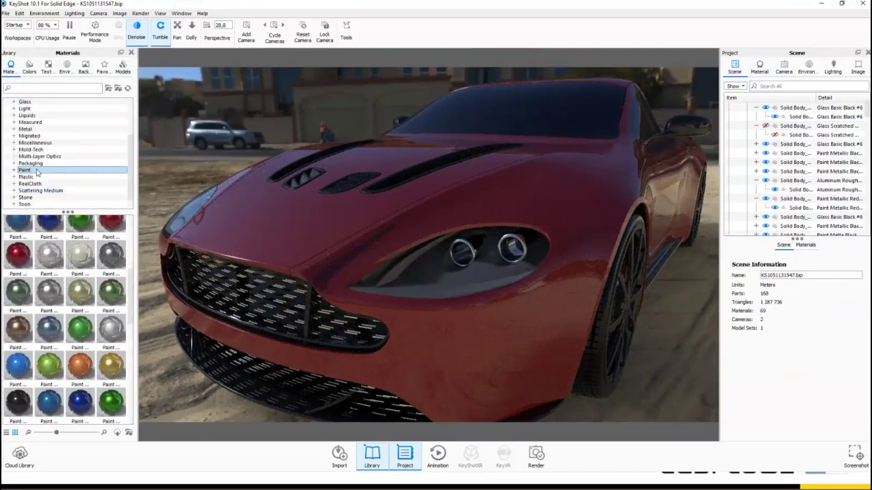
scroll(41, 314, "down", 5)
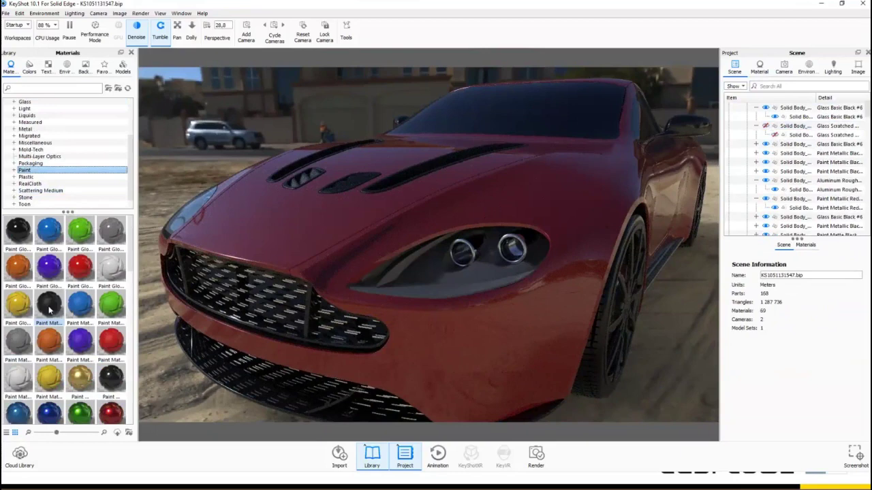
mouse_move(23, 237)
mouse_move(109, 386)
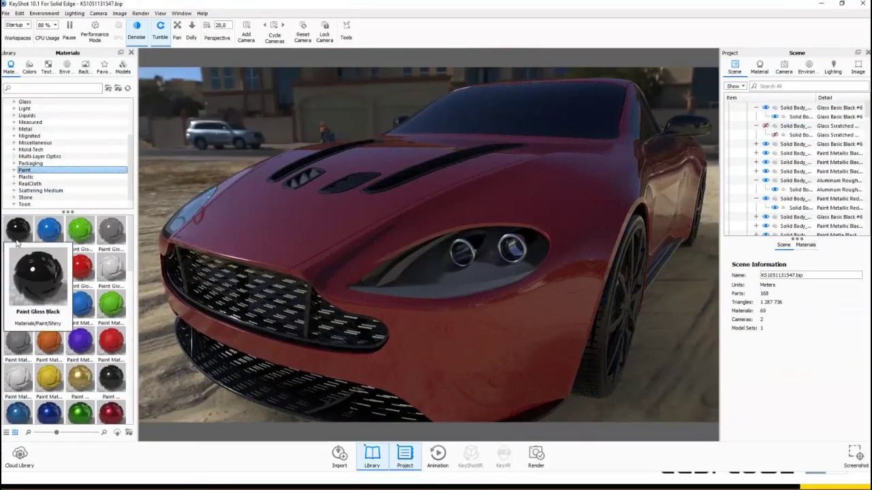
mouse_move(107, 385)
left_mouse_down()
mouse_move(409, 298)
mouse_move(427, 280)
left_mouse_up()
left_click_drag(117, 383, 117, 383)
mouse_move(11, 230)
left_mouse_down()
mouse_move(464, 283)
mouse_move(452, 295)
mouse_move(441, 276)
left_mouse_up()
left_click_drag(15, 235, 396, 276)
mouse_move(21, 234)
left_mouse_down()
mouse_move(444, 293)
mouse_move(486, 240)
mouse_move(298, 298)
left_mouse_up()
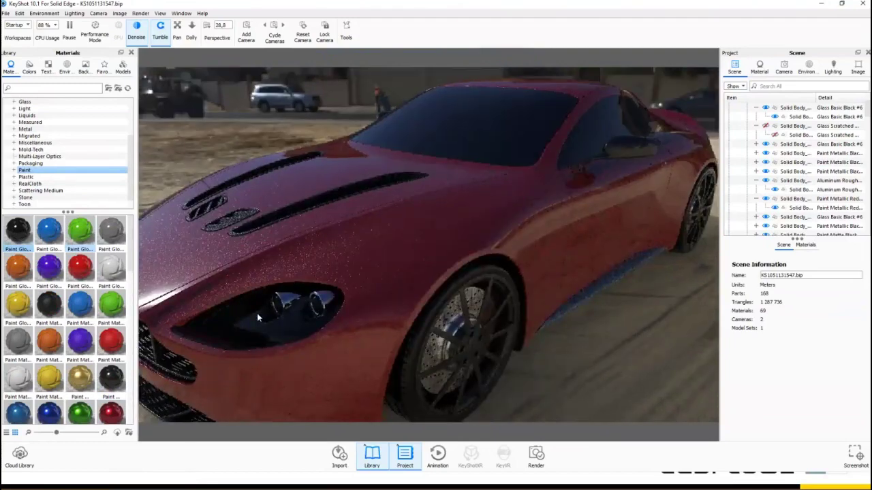
Step: Apply Chrome Polished from the Metal materials to the round lamp parts inside the uncovered headlight
scroll(320, 323, "up", 3)
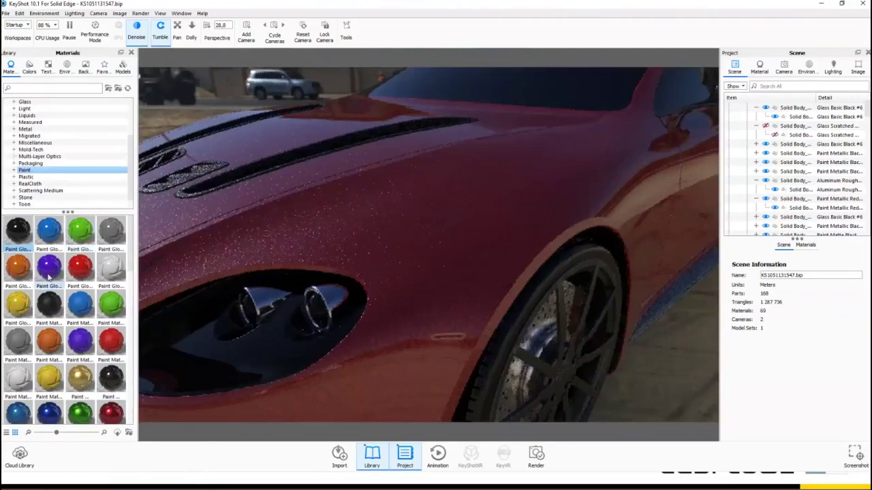
left_click(29, 249)
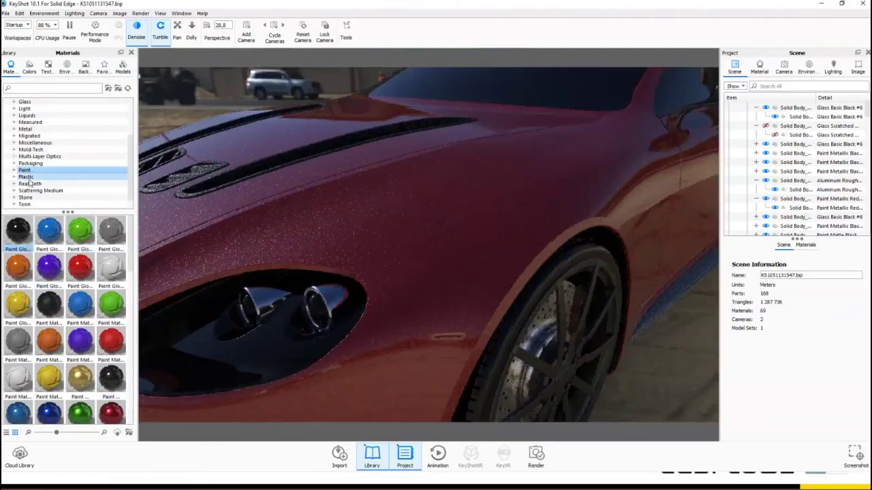
scroll(32, 188, "down", 1)
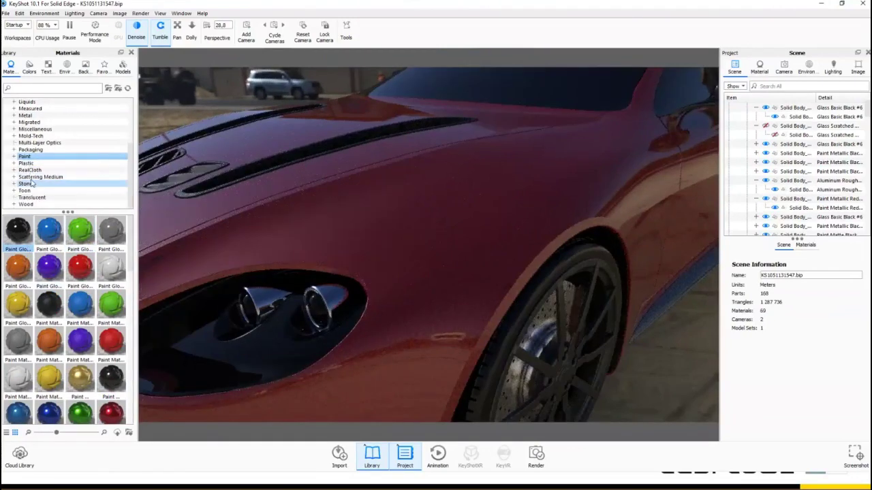
scroll(31, 178, "up", 3)
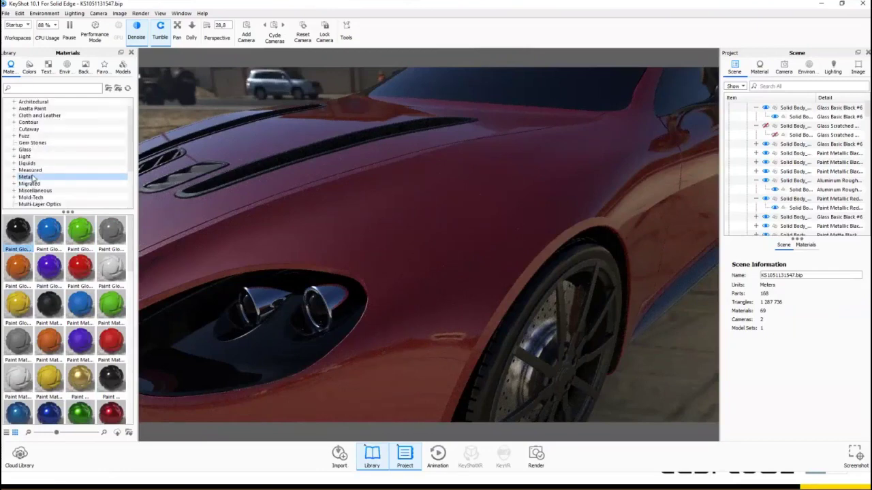
scroll(34, 184, "up", 1)
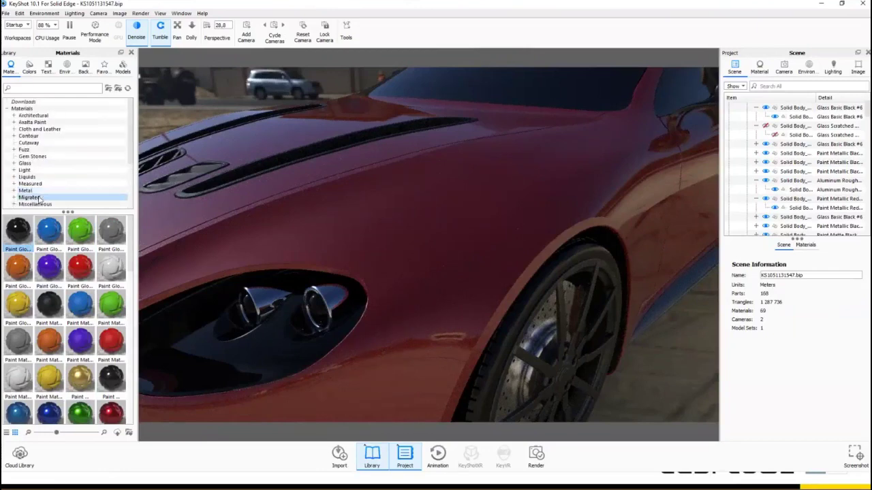
left_click(27, 191)
scroll(61, 293, "down", 3)
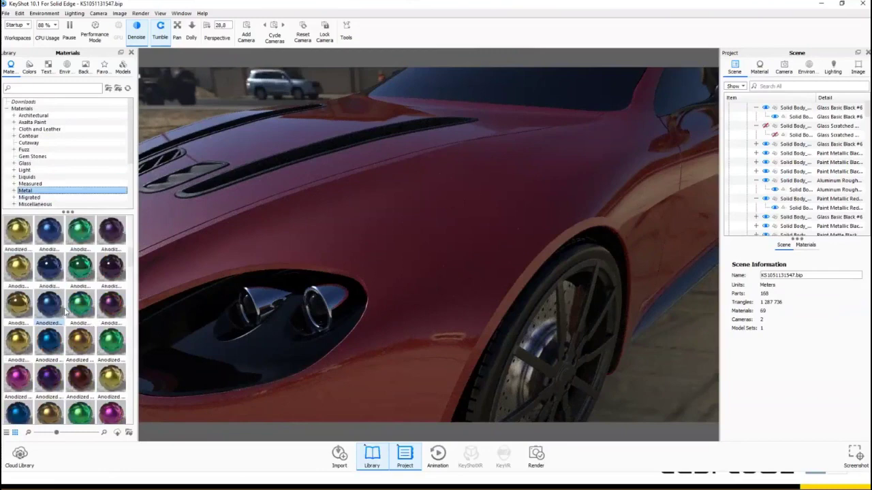
scroll(66, 312, "down", 5)
scroll(66, 313, "up", 3)
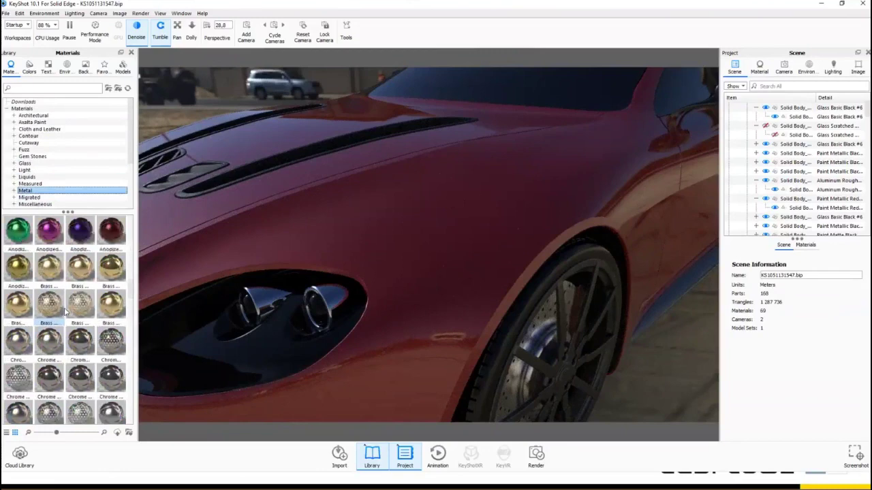
mouse_move(85, 349)
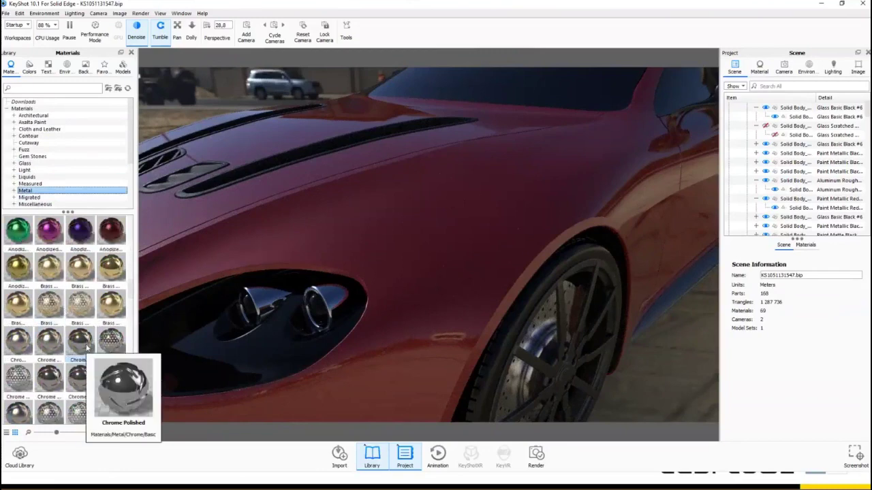
scroll(87, 349, "down", 3)
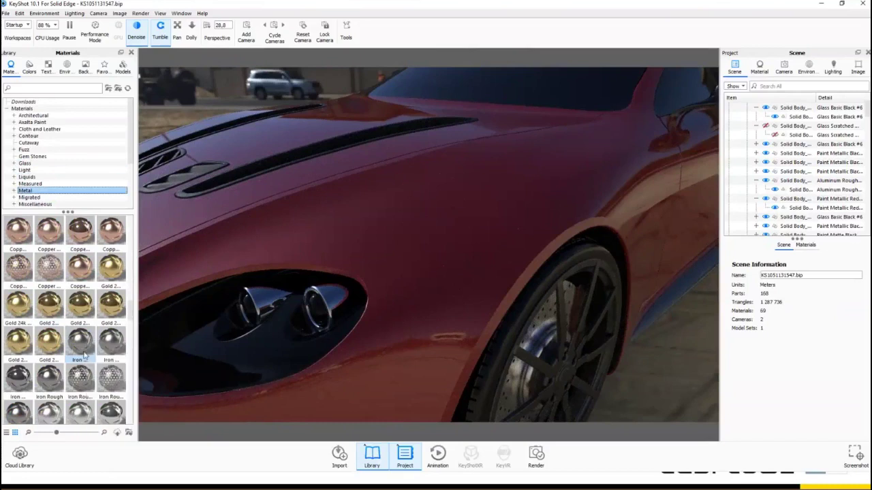
scroll(86, 340, "up", 3)
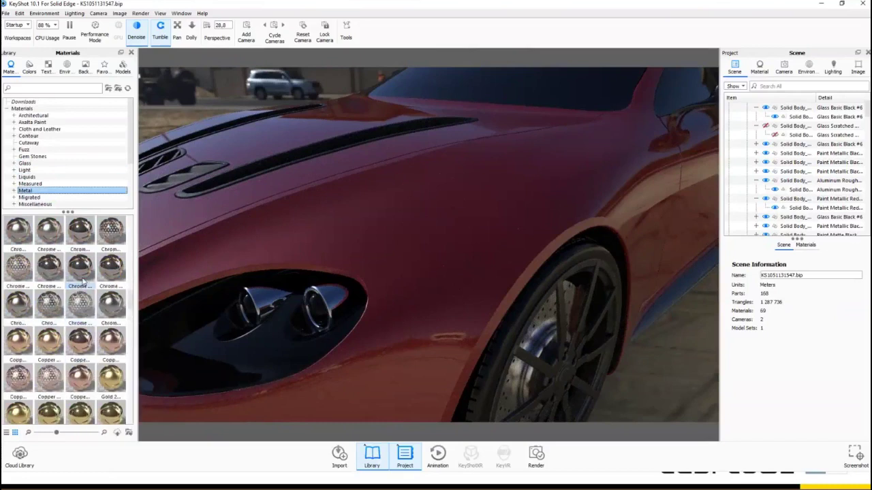
mouse_move(85, 277)
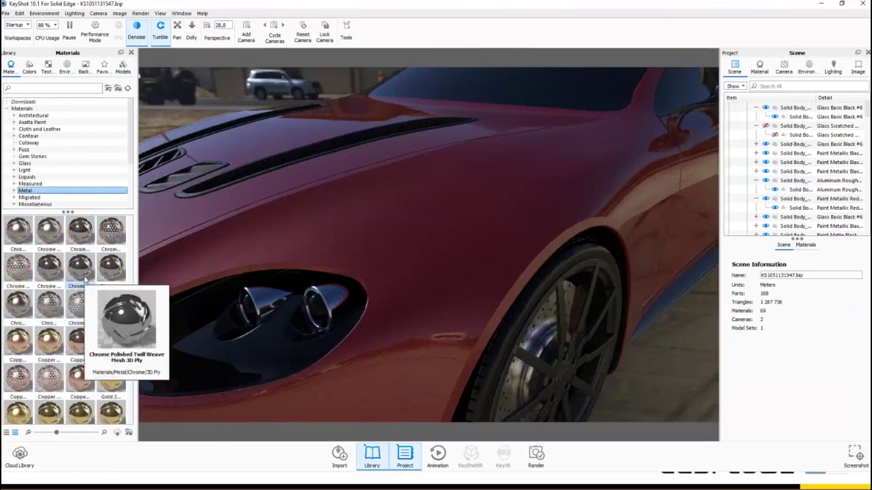
mouse_move(118, 267)
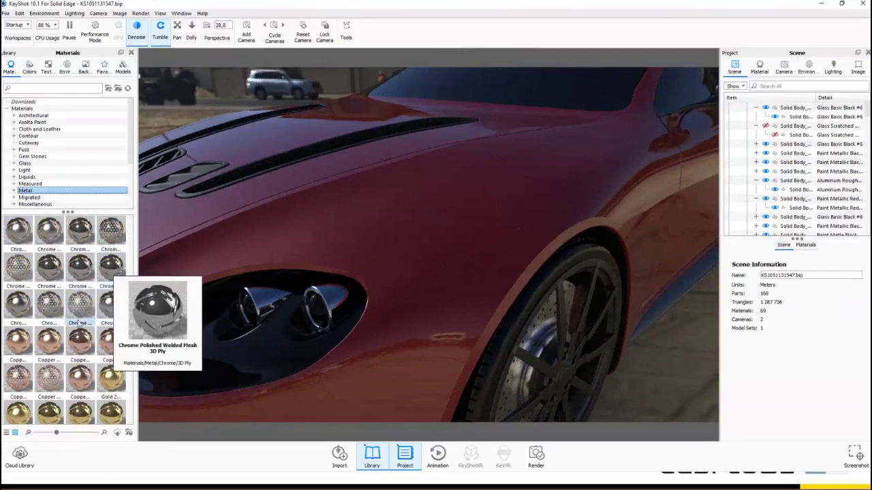
mouse_move(53, 284)
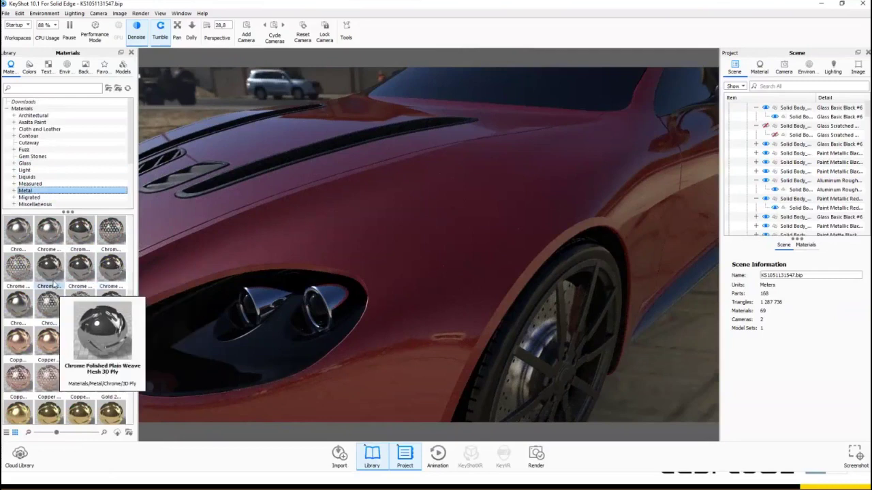
mouse_move(83, 236)
left_click_drag(83, 236, 233, 333)
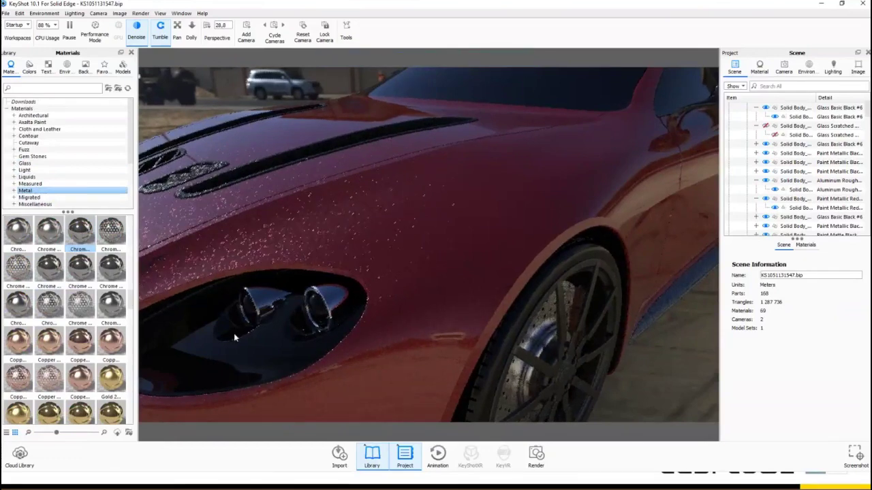
left_click_drag(85, 238, 332, 305)
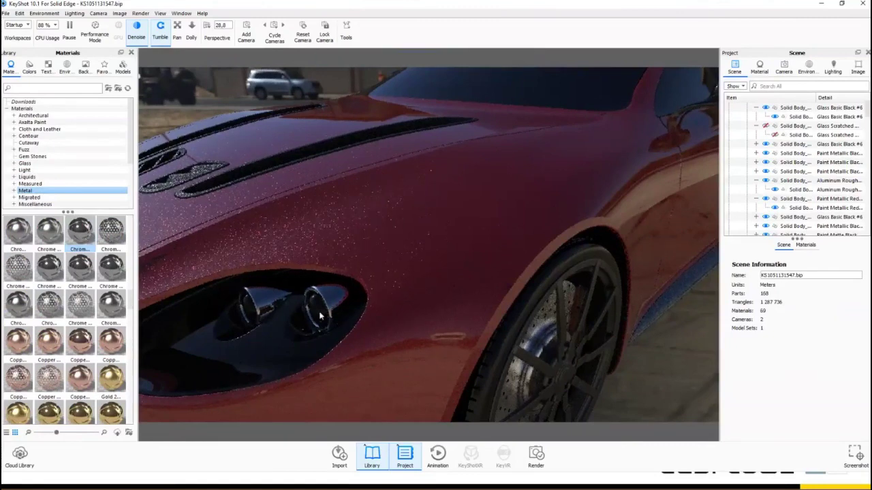
Step: Apply the white Emissive Cool material from the Light materials to both round lamp lenses inside the front headlight
left_click(68, 170)
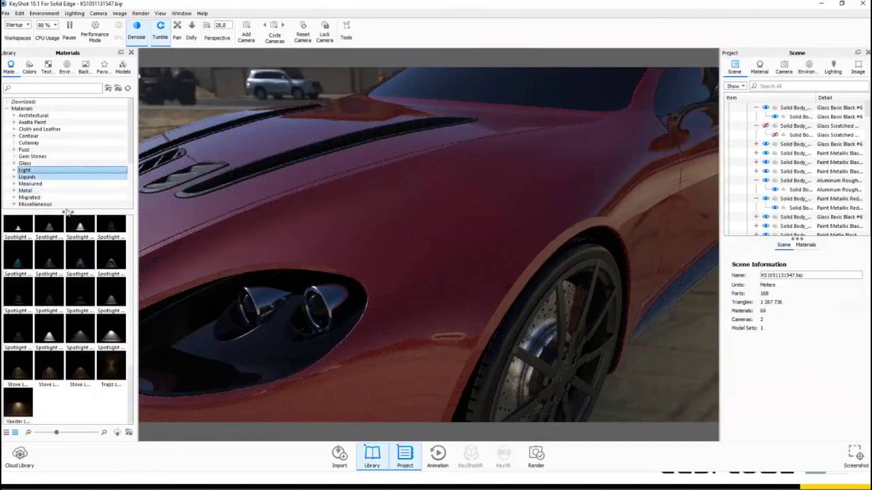
scroll(70, 297, "up", 5)
scroll(74, 300, "up", 3)
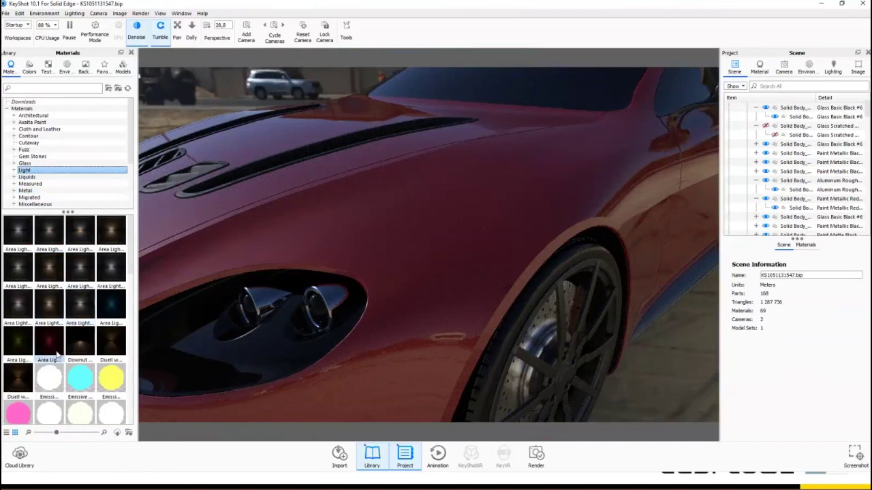
mouse_move(49, 383)
left_click_drag(49, 382, 249, 310)
left_click_drag(149, 369, 325, 316)
scroll(488, 274, "down", 4)
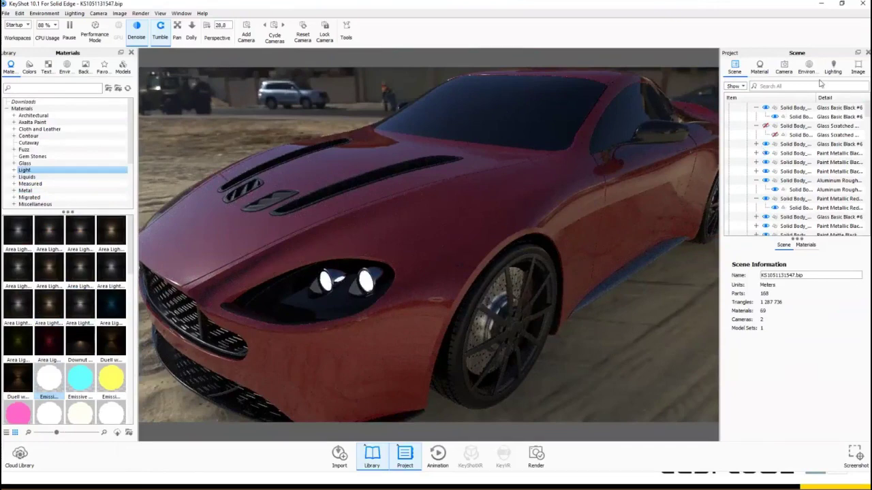
Step: Try an intensity of 20 on the Emissive Cool headlight material, and settle on an intensity of 2
left_click(760, 67)
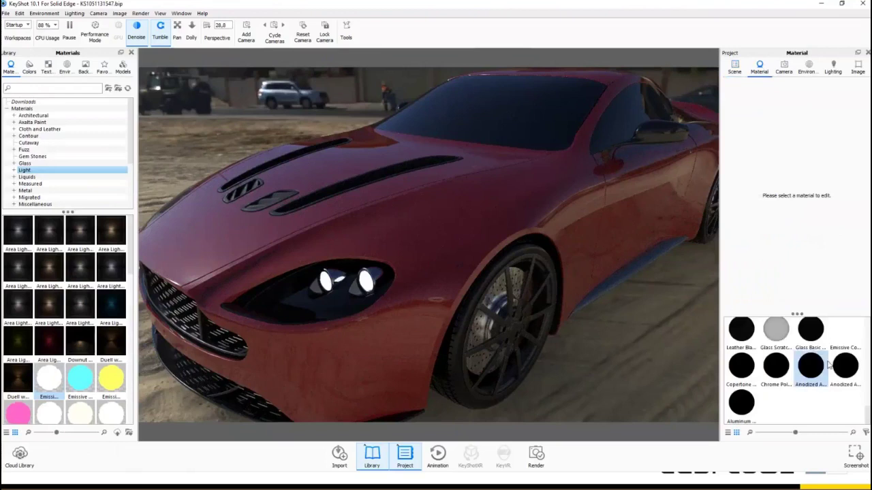
left_click(850, 343)
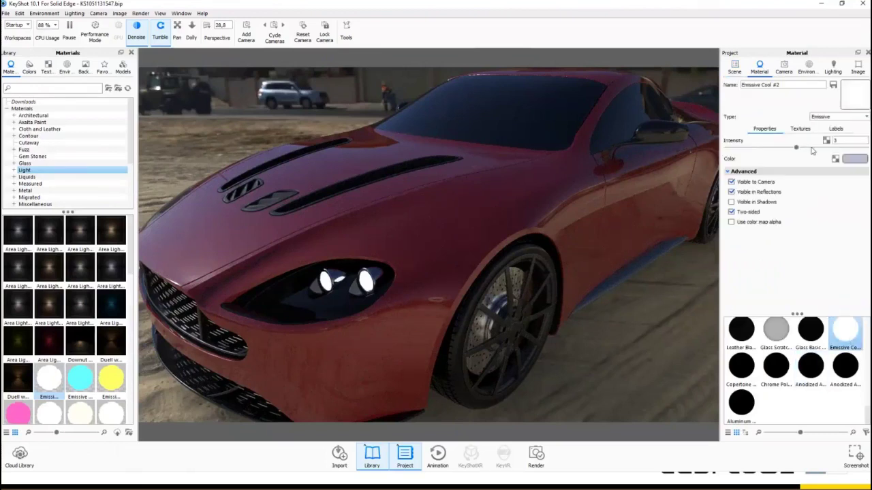
double_click(854, 140)
type("20")
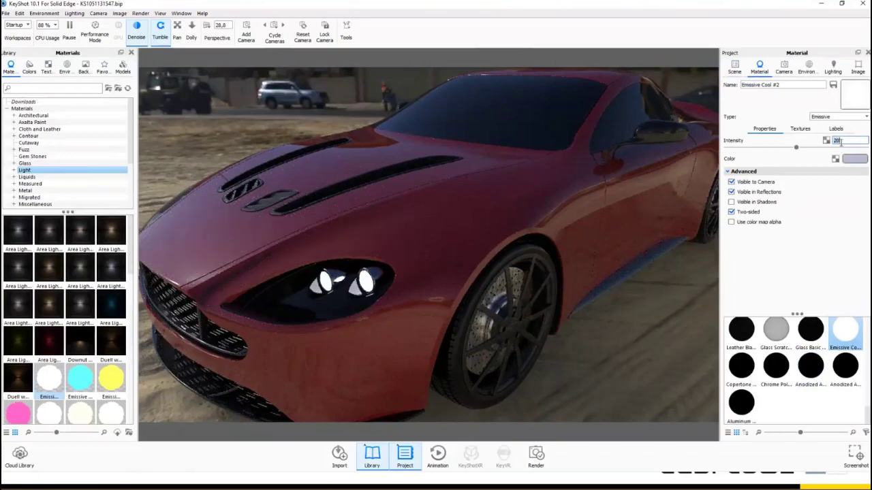
type("2")
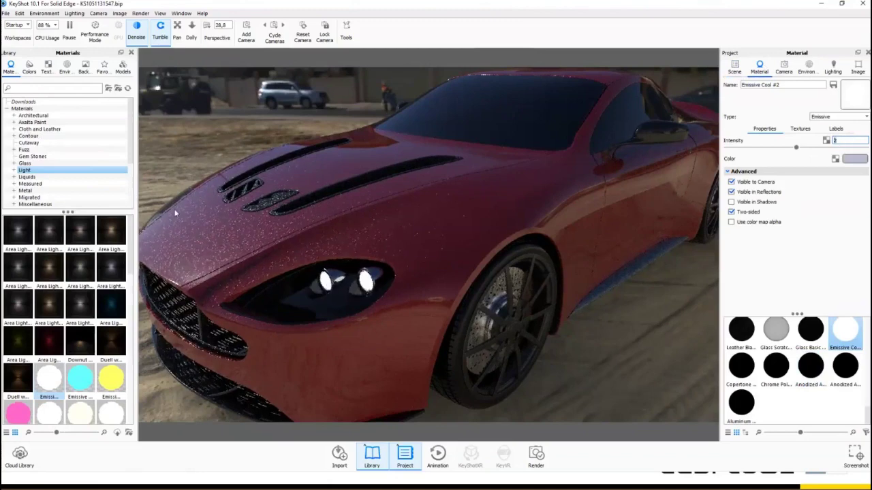
Step: Show the hidden Glass Scratched headlight cover again in the scene and view the whole car
left_click(735, 67)
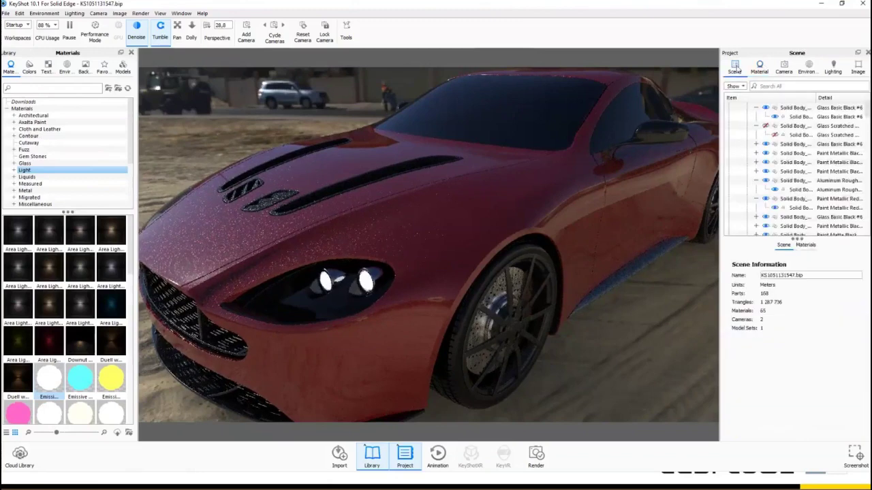
left_click(764, 127)
left_click_drag(448, 318, 369, 303)
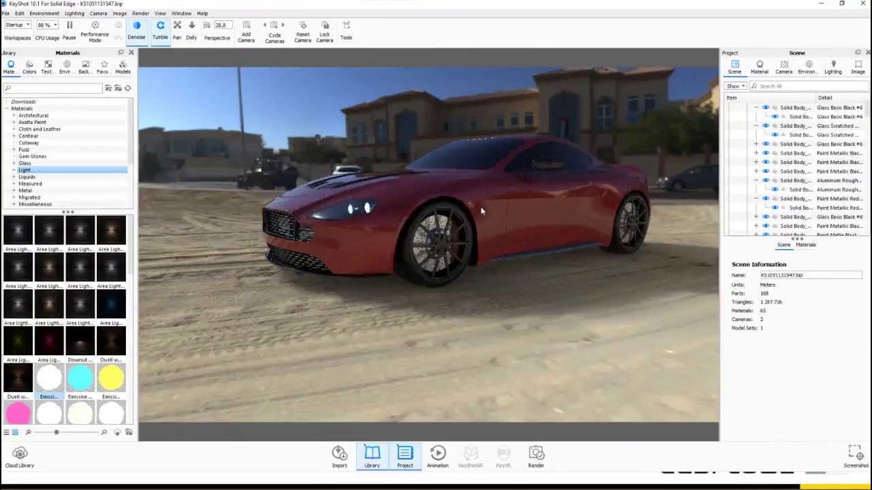
middle_click_drag(482, 211, 481, 244)
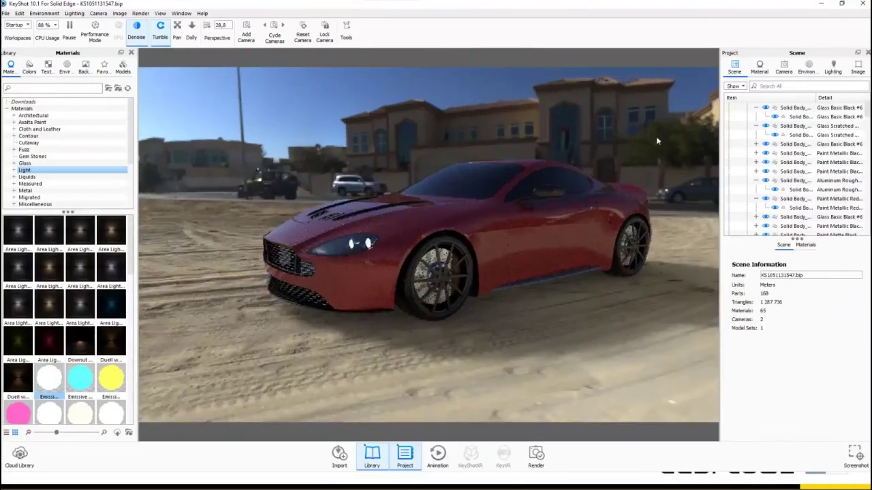
Step: Recall the saved Camera 1 view and lower the environment brightness to 0.734
left_click(785, 66)
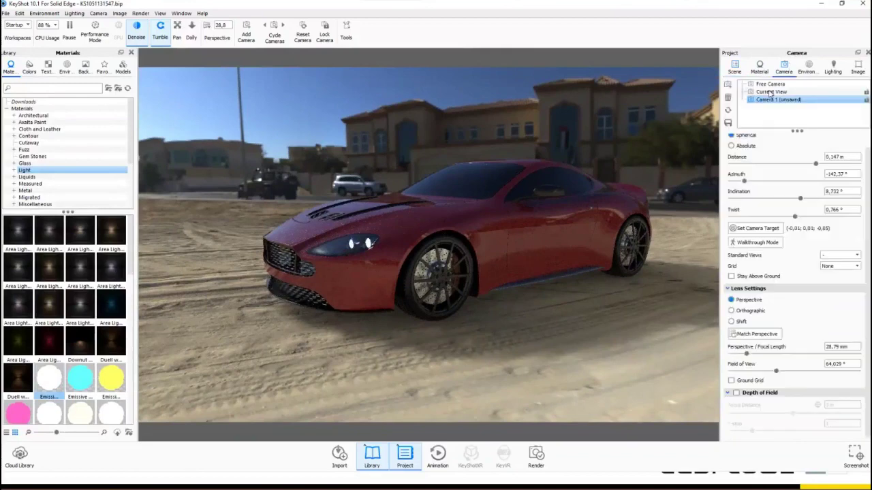
left_click(769, 92)
left_click(767, 100)
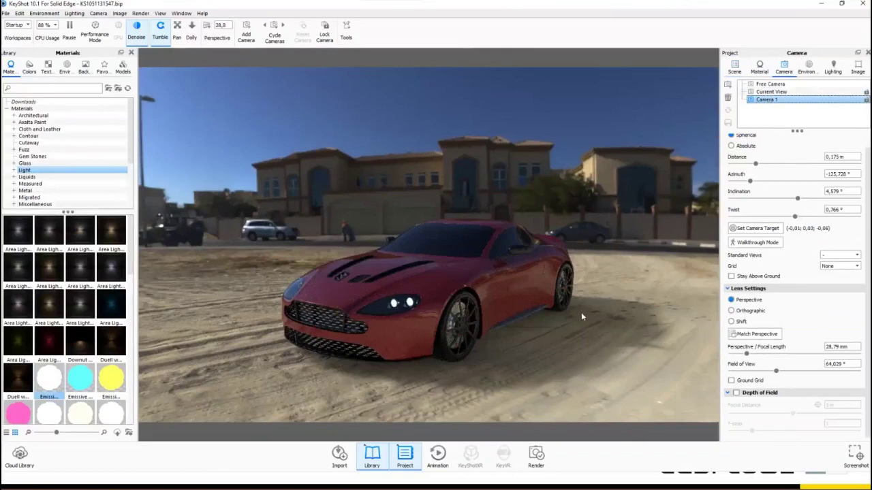
left_click(808, 67)
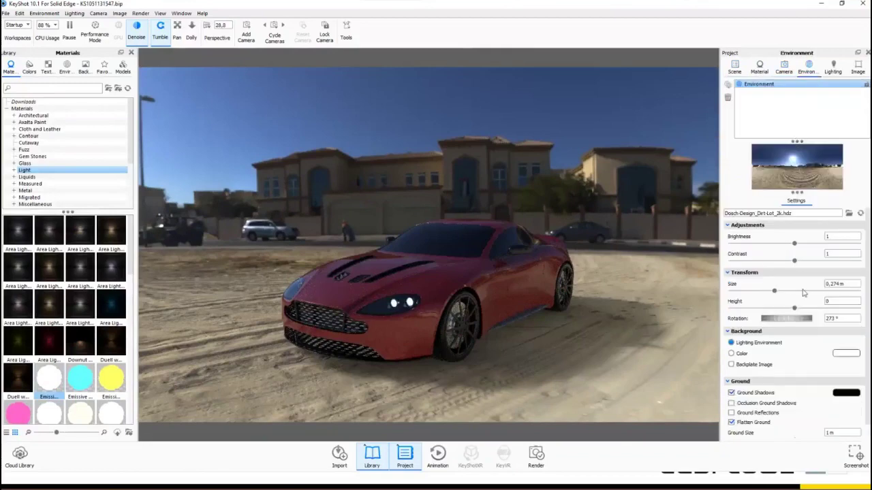
left_click_drag(794, 244, 779, 247)
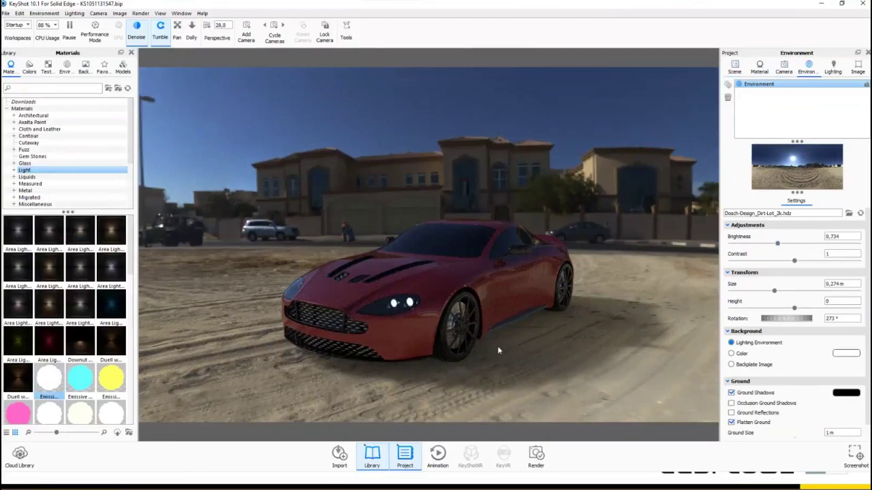
Step: Turn Camera 1 further toward the car's side and set its perspective focal length to 25.28 mm
left_click_drag(475, 340, 421, 344)
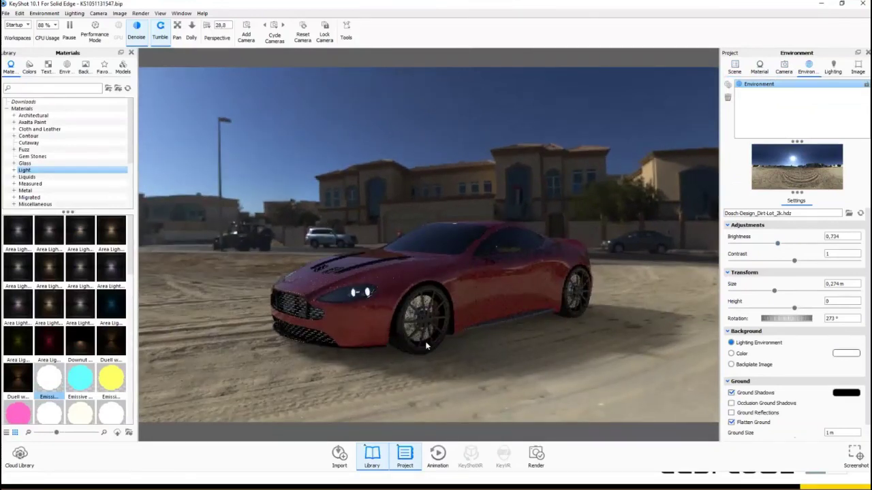
left_click(784, 68)
left_click_drag(747, 355, 745, 355)
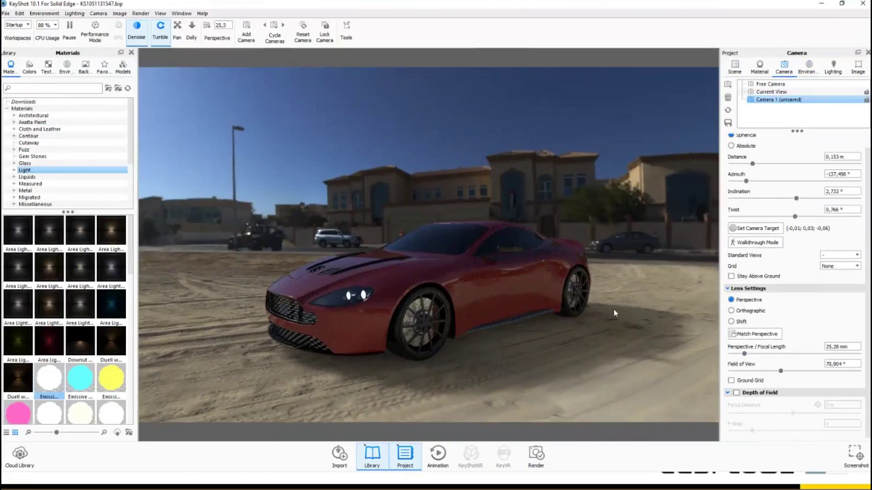
Step: Examine the still-image output settings for rendering, and close them without rendering
left_click(535, 456)
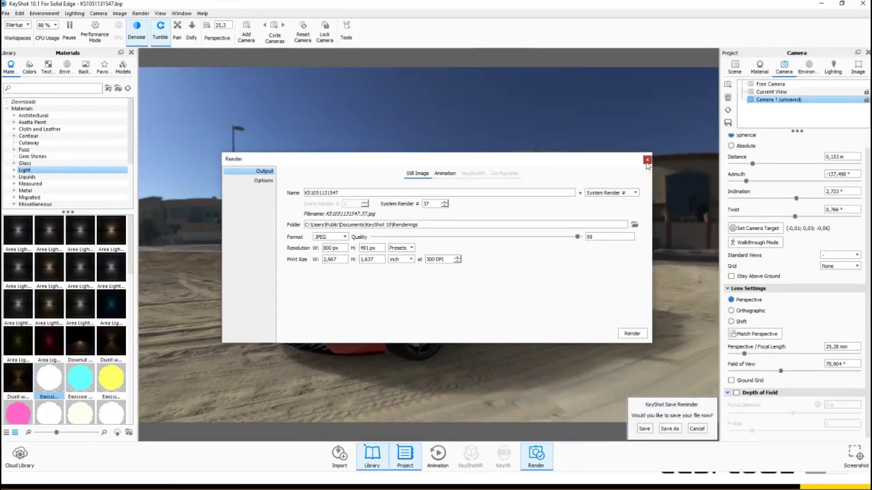
left_click(647, 161)
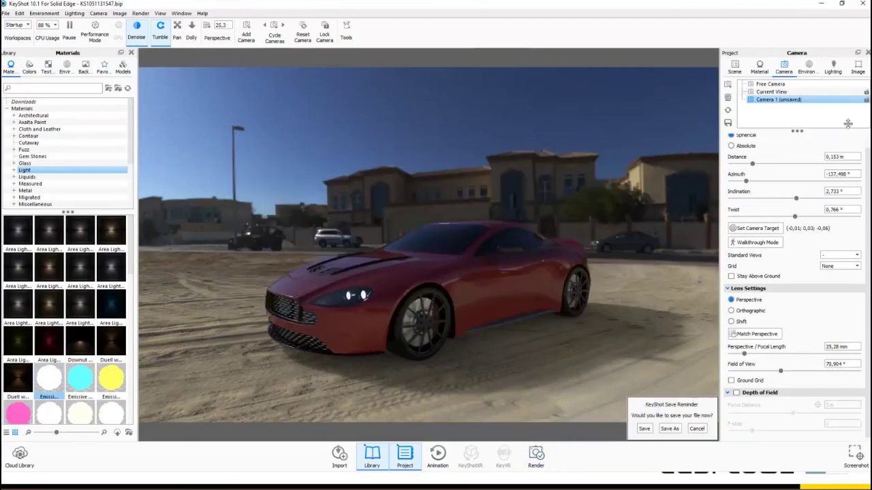
Step: Lock Camera 1 and save a screenshot of the real-time view of the car
left_click(865, 101)
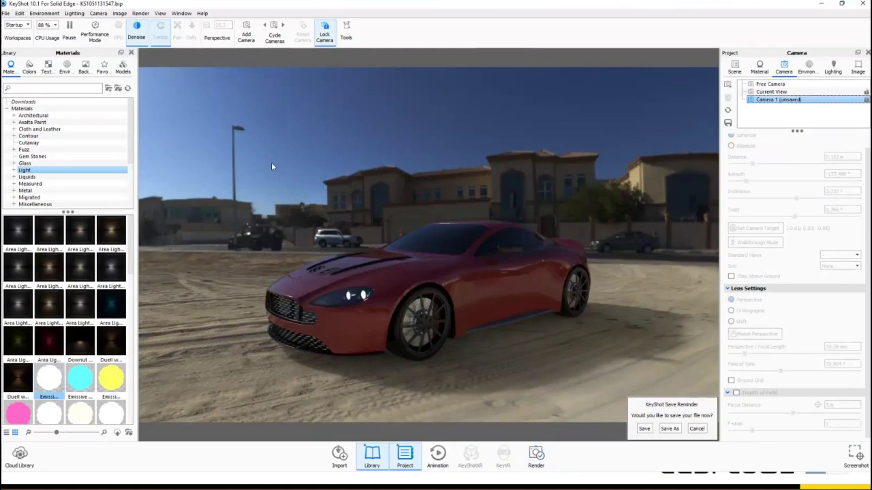
left_click(140, 13)
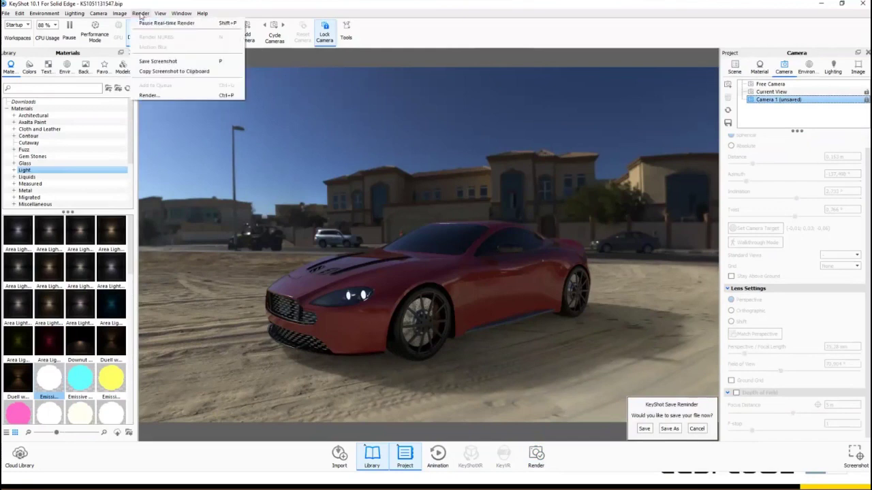
left_click(164, 62)
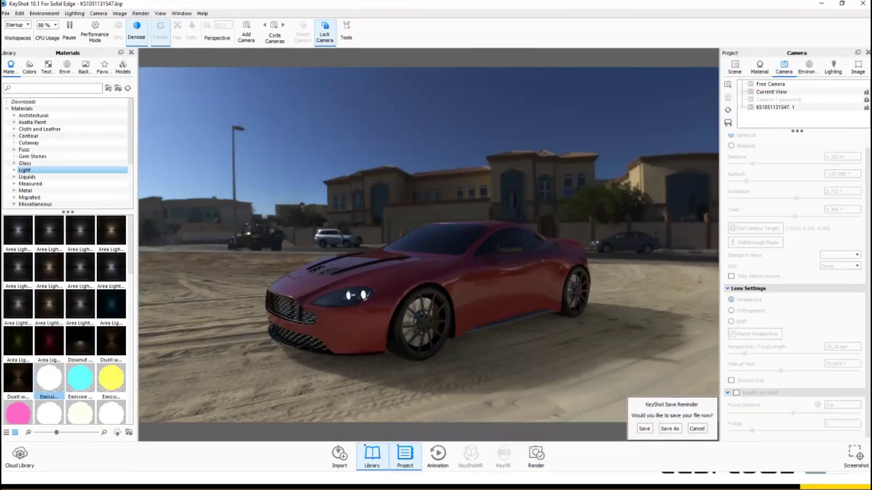
Step: Open the KeyShot 10 Renderings folder in File Explorer, view the saved image KS1051131547.37.png, and return to the scene
key("alt+Tab")
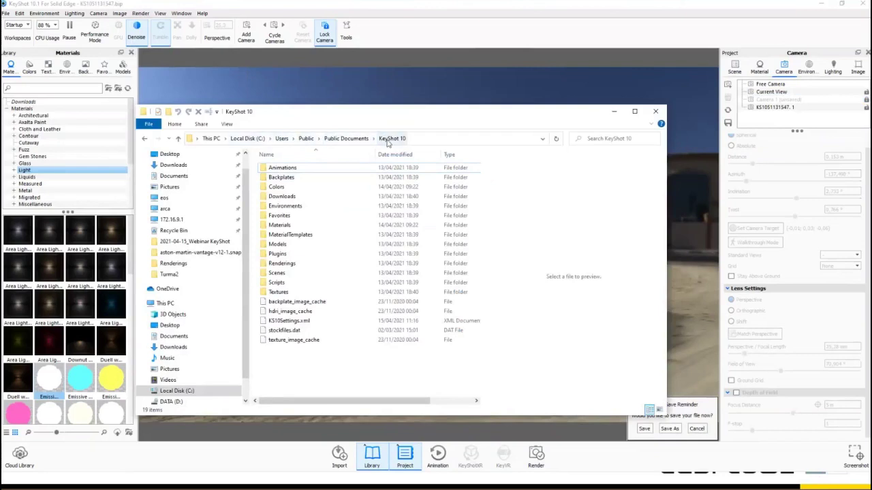
double_click(288, 264)
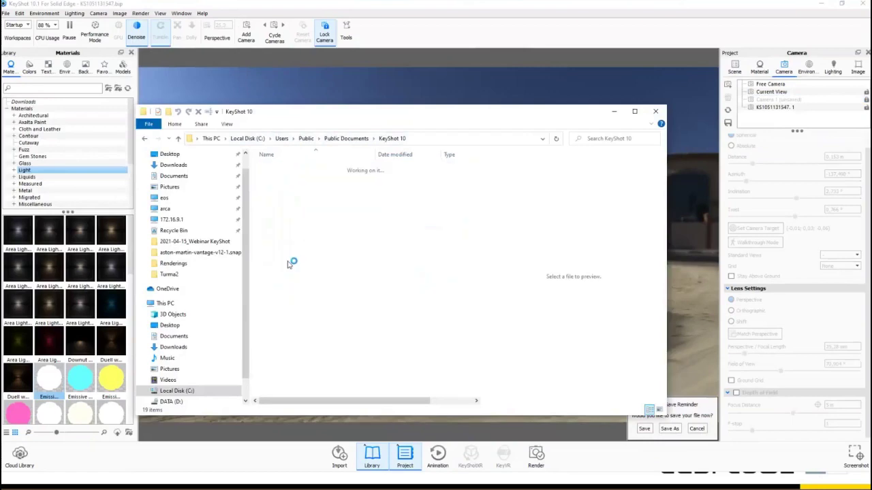
double_click(274, 185)
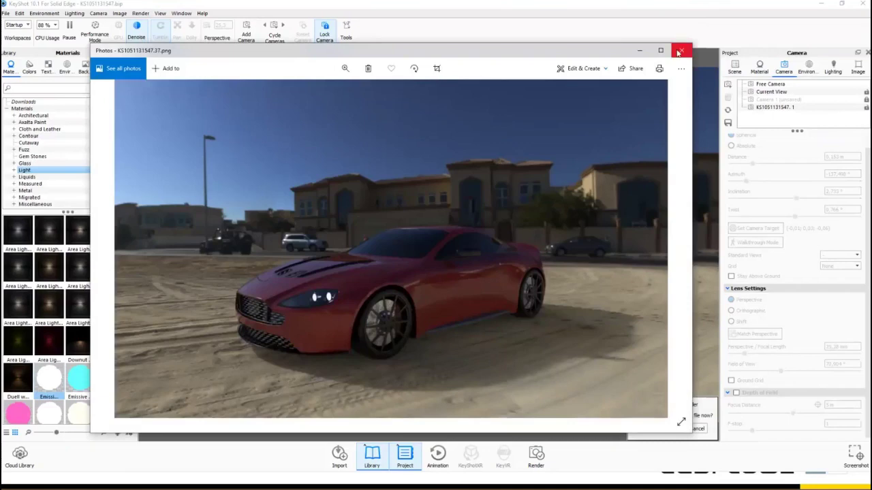
left_click(679, 52)
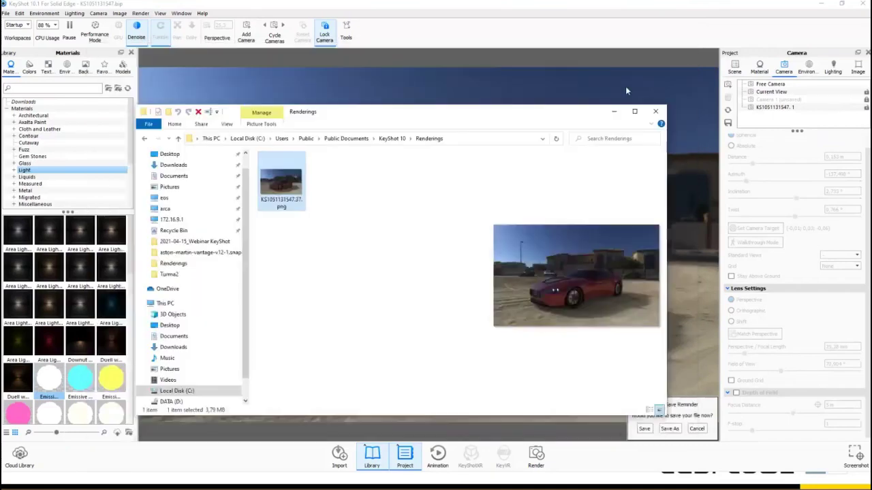
left_click(625, 86)
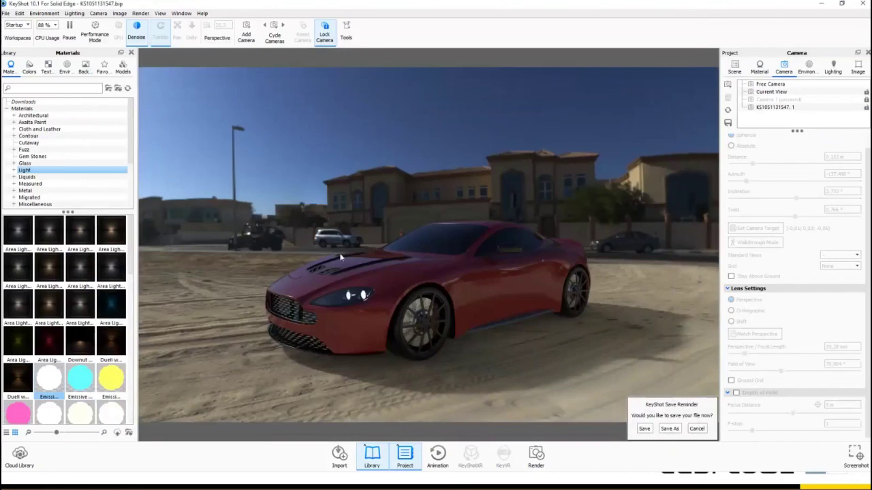
Step: Switch to Solid Edge, expand aston-martin-vantage-v12-1.snapshot.asm to examine the assembly's solid bodies, and return to KeyShot
left_click(56, 25)
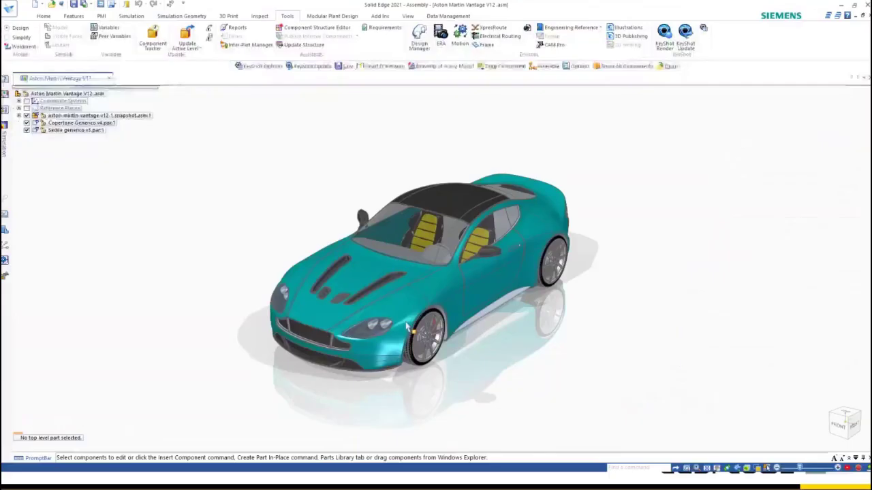
middle_click_drag(393, 280, 378, 309)
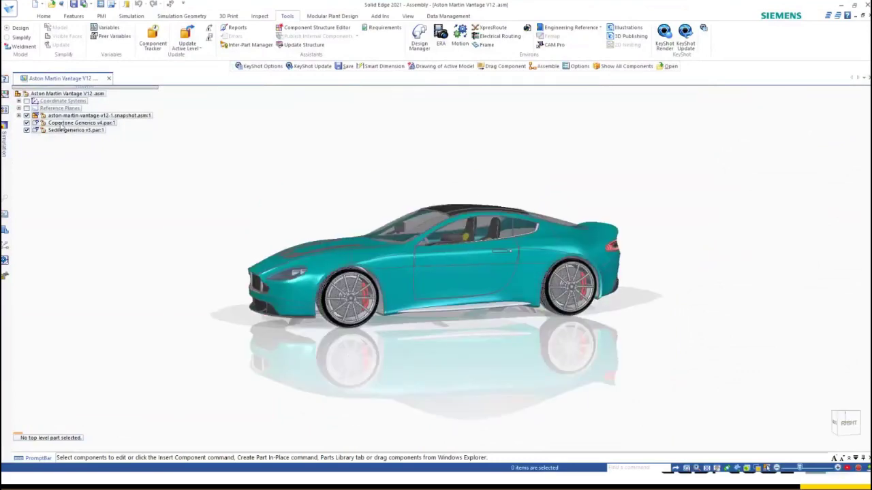
left_click(23, 116)
left_click(20, 116)
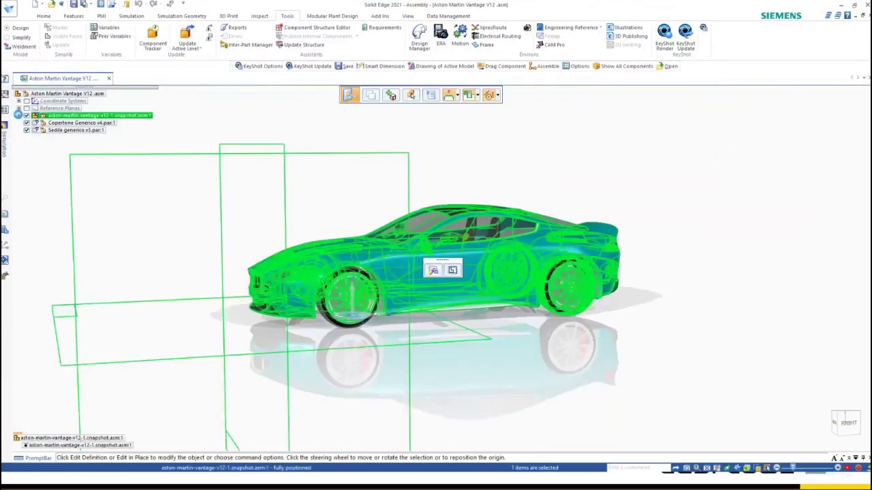
left_click(18, 114)
left_click(569, 175)
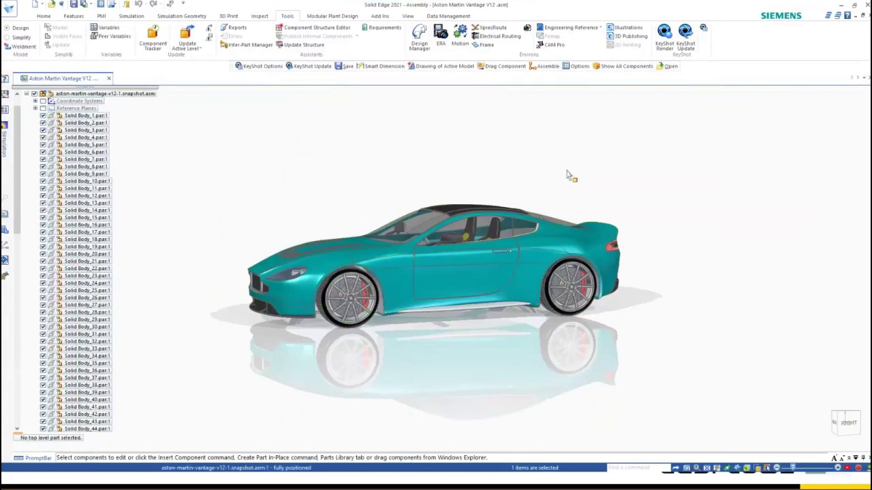
left_click(842, 7)
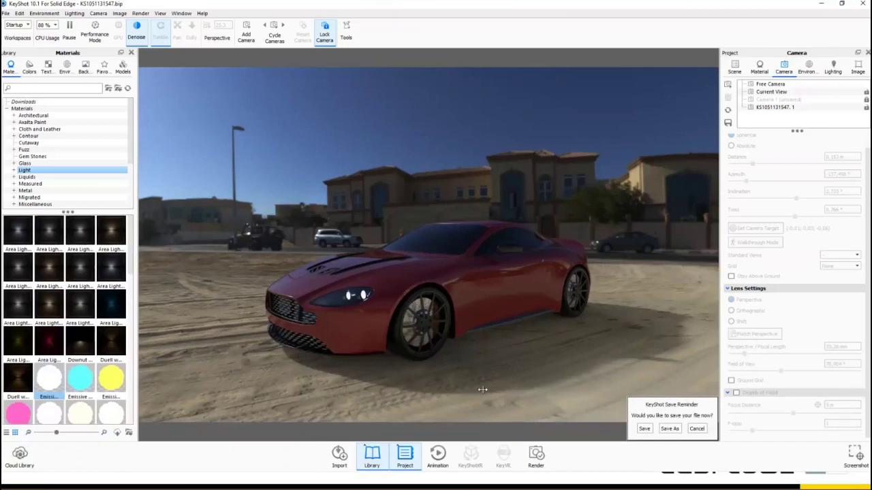
Step: Check the available CPU usage levels and their core counts without changing the setting
left_click(57, 25)
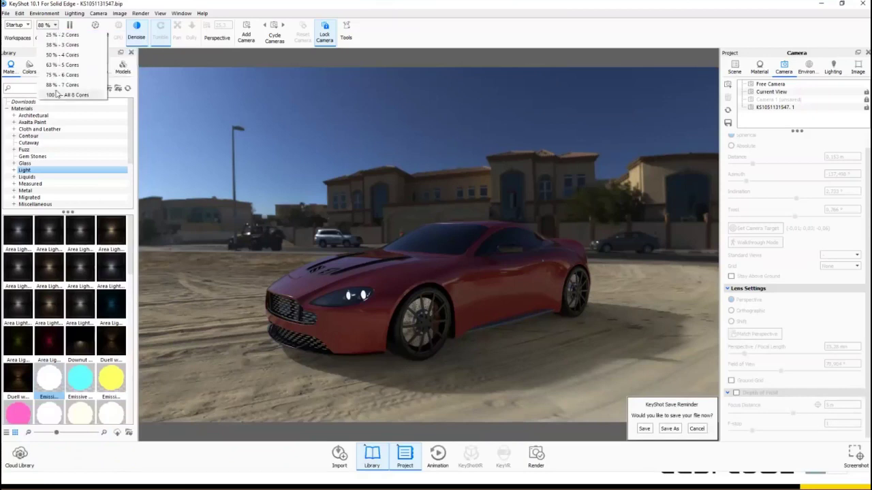
left_click(57, 25)
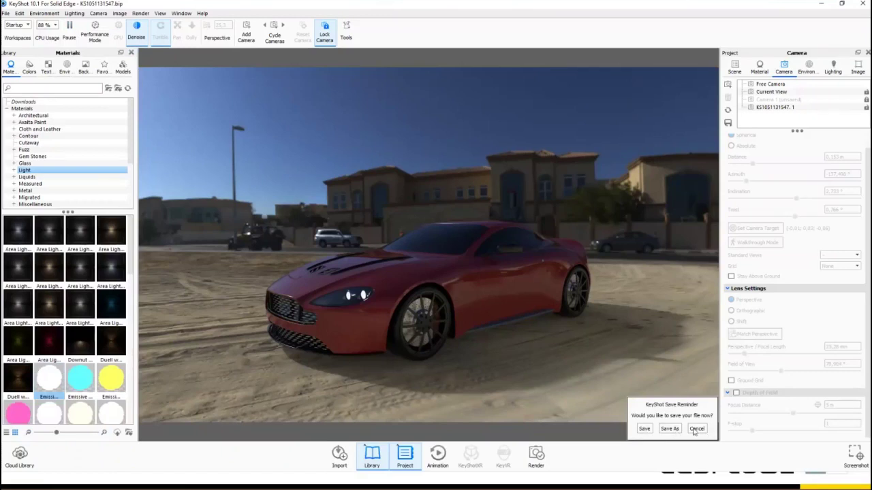
Step: Save the scene file together with the changes made to Camera 1
left_click(644, 429)
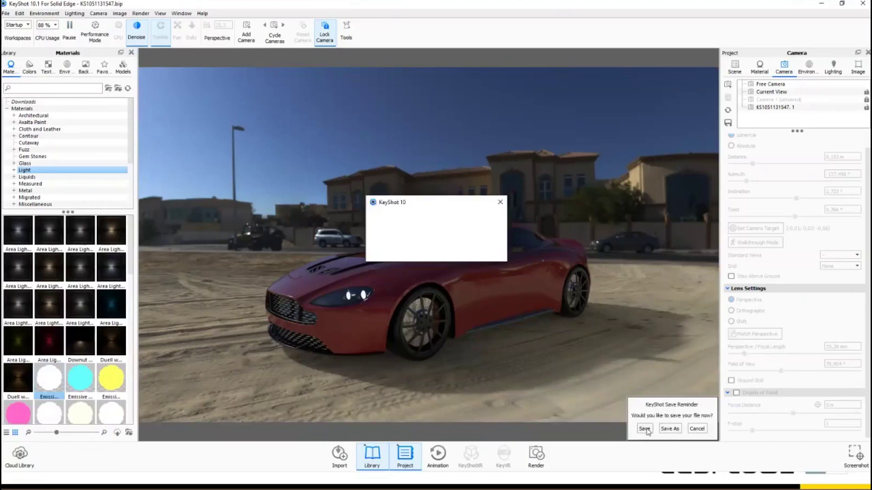
left_click(451, 253)
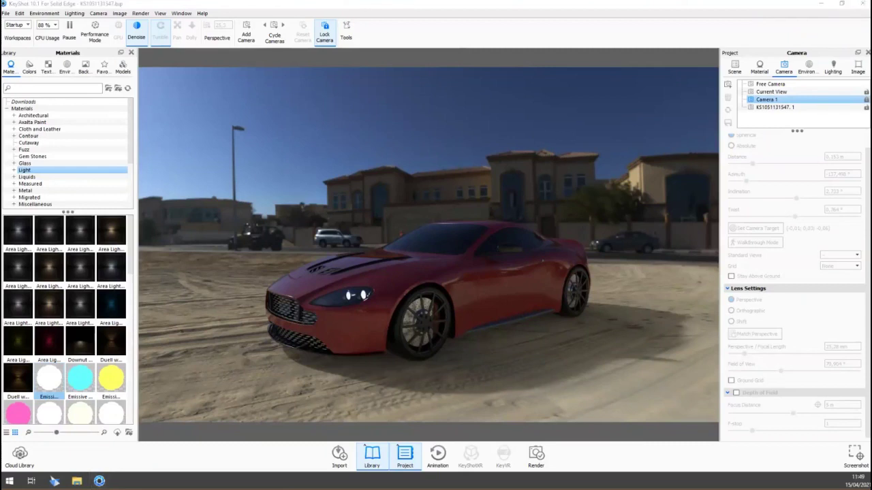
left_click(100, 482)
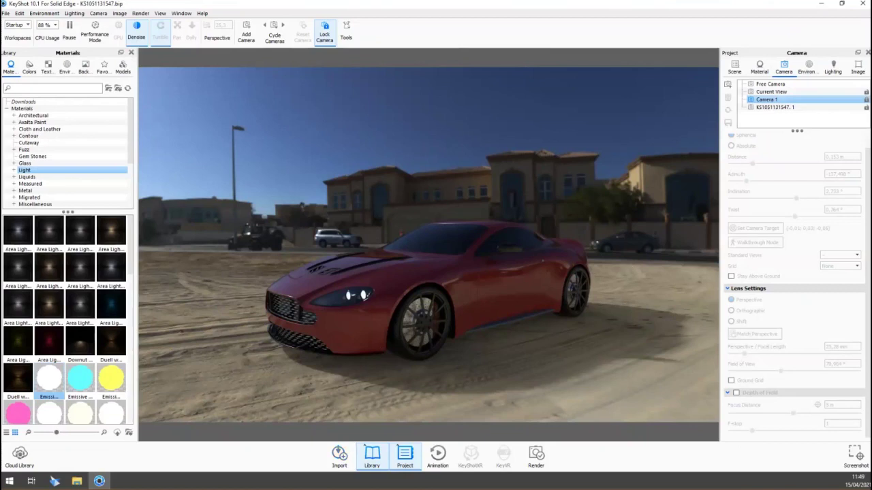
left_click(822, 6)
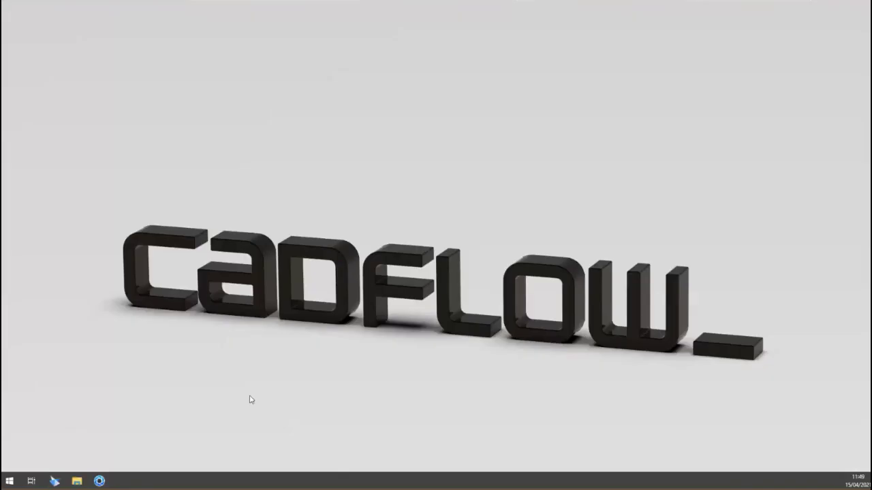
left_click(100, 482)
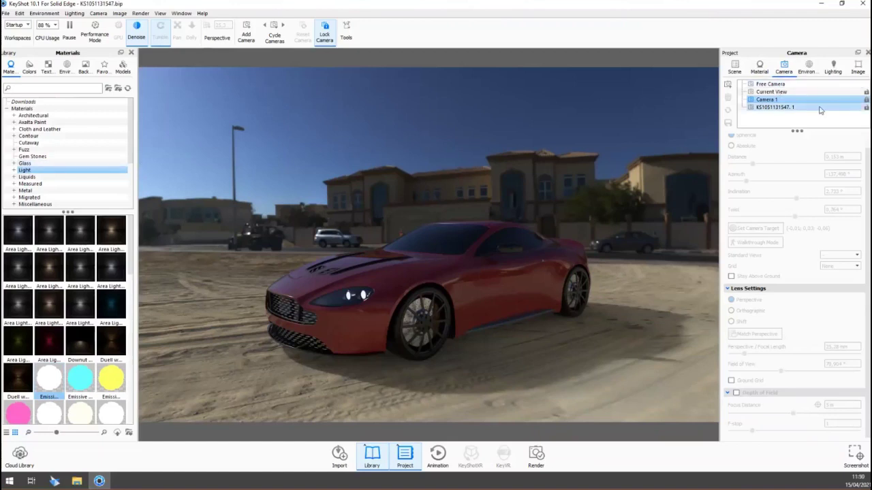
left_click(865, 99)
left_click(866, 99)
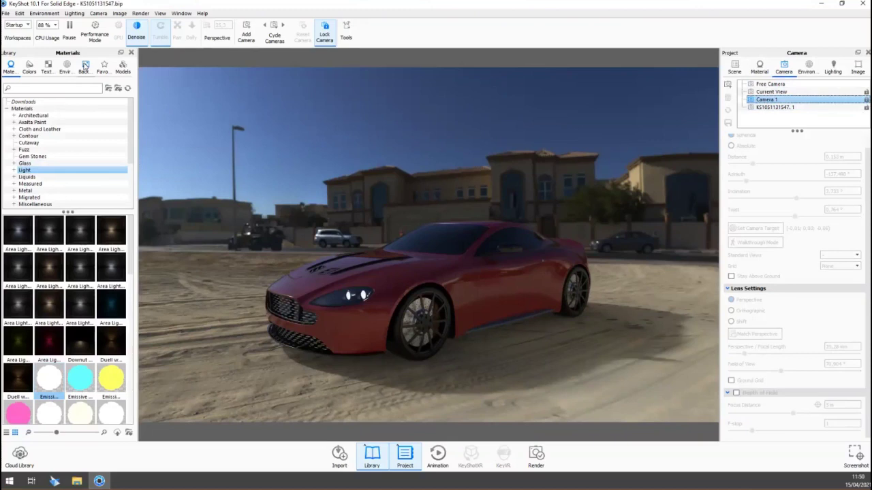
Step: Replace the outdoor dirt lot environment with the interior hdrmaps-cyclorama-studio-2-3K environment
left_click(67, 66)
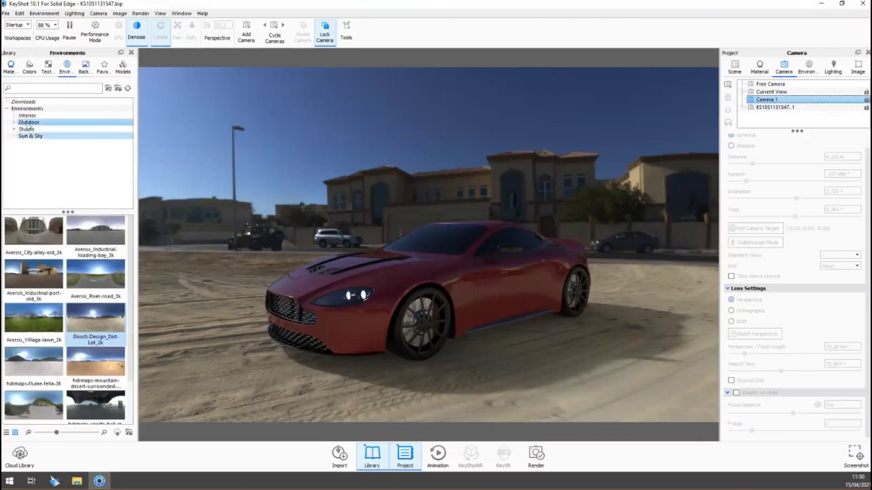
left_click(28, 115)
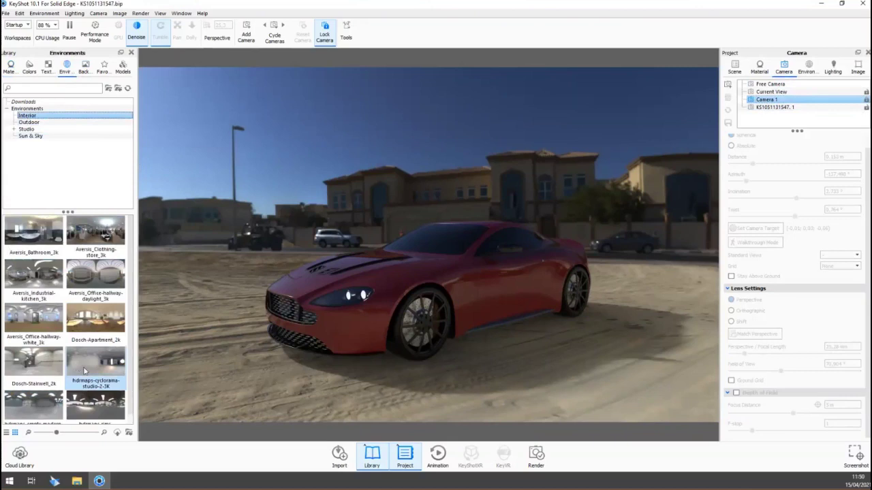
mouse_move(93, 372)
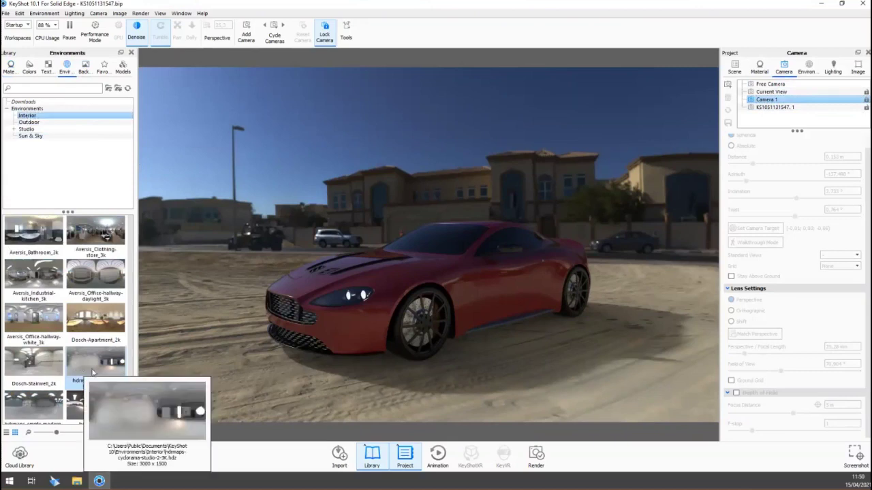
left_click(93, 372)
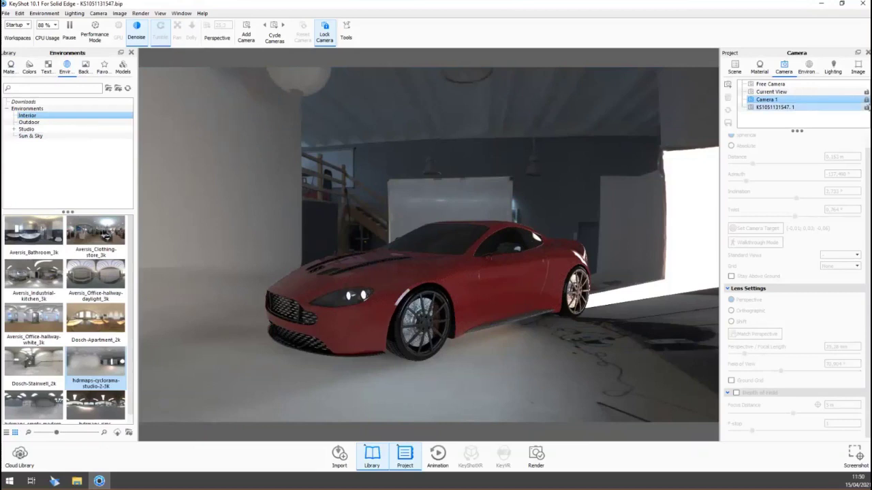
Step: Unlock Camera 1, turn the view toward the car's side, and set the environment's height to 0.158 and rotation to 244°
left_click(865, 100)
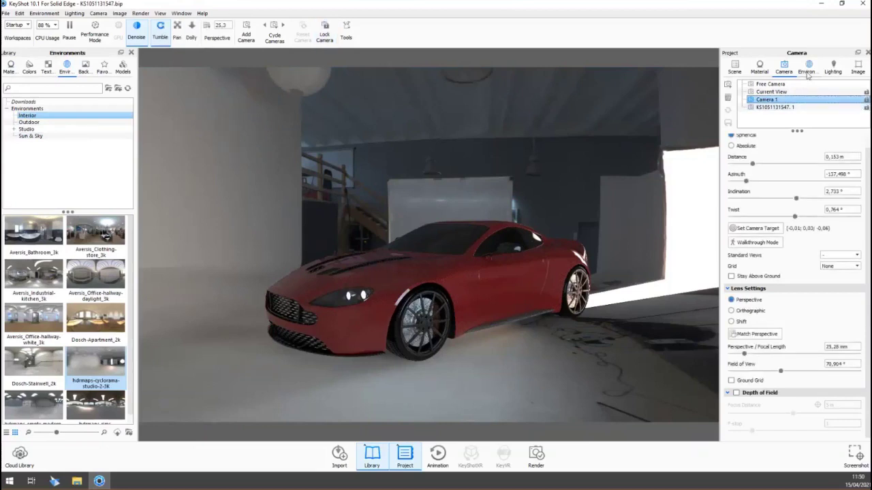
left_click_drag(450, 331, 349, 340)
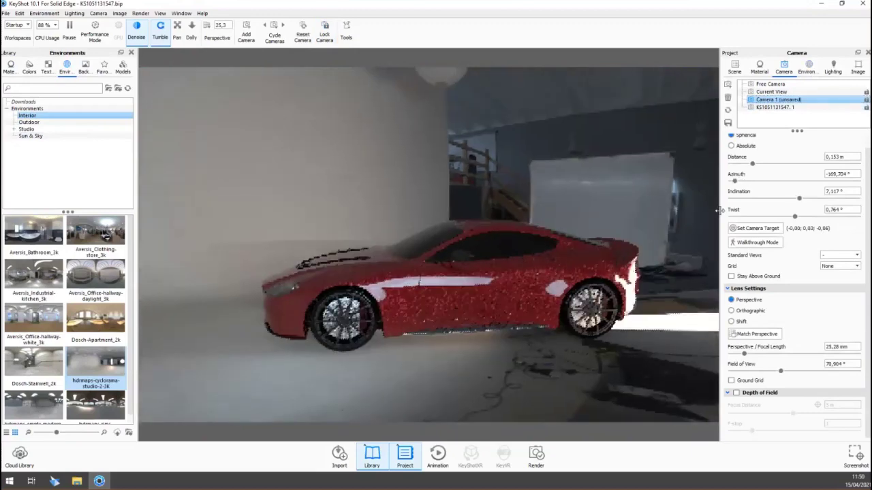
left_click(805, 66)
left_click(786, 308)
left_click_drag(786, 309, 814, 309)
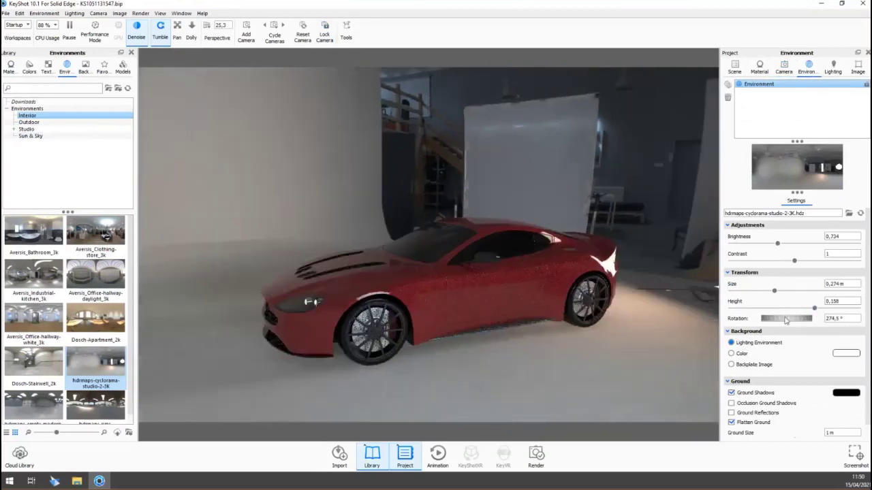
left_click_drag(786, 320, 765, 326)
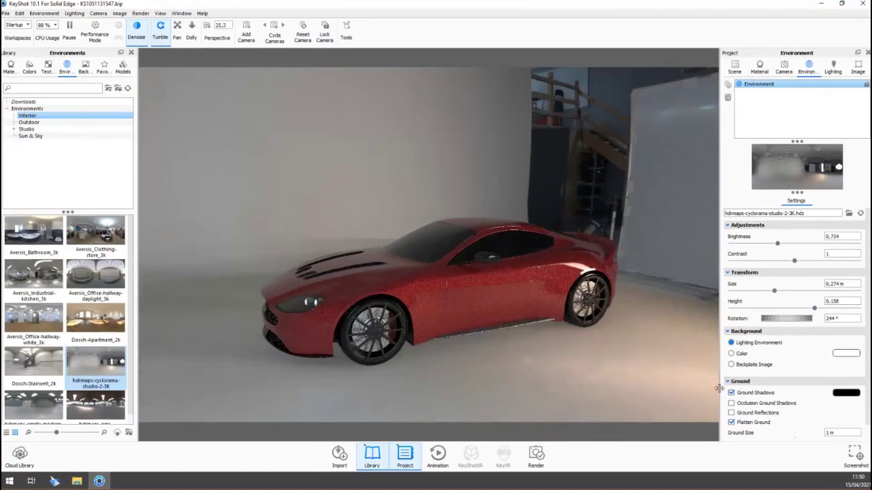
Step: Enable ground reflections and occlusion ground shadows for the studio environment, orbiting to a front three-quarter view of the car
left_click(731, 413)
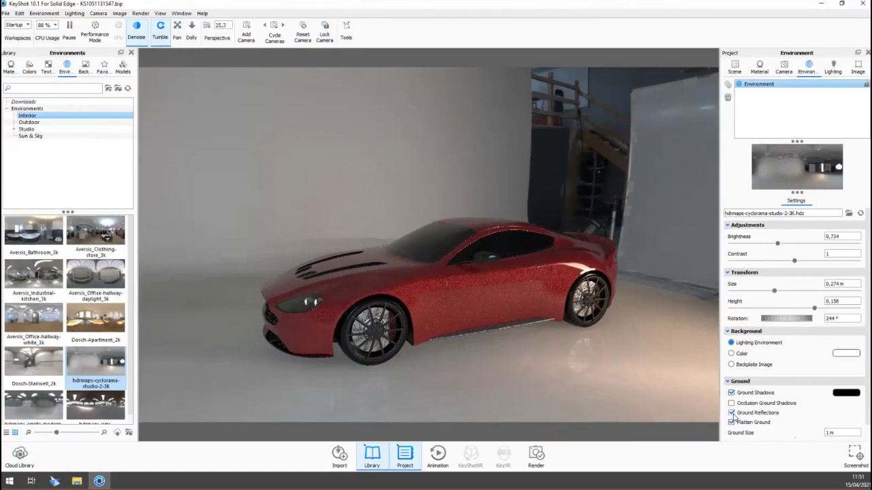
left_click_drag(542, 367, 471, 363)
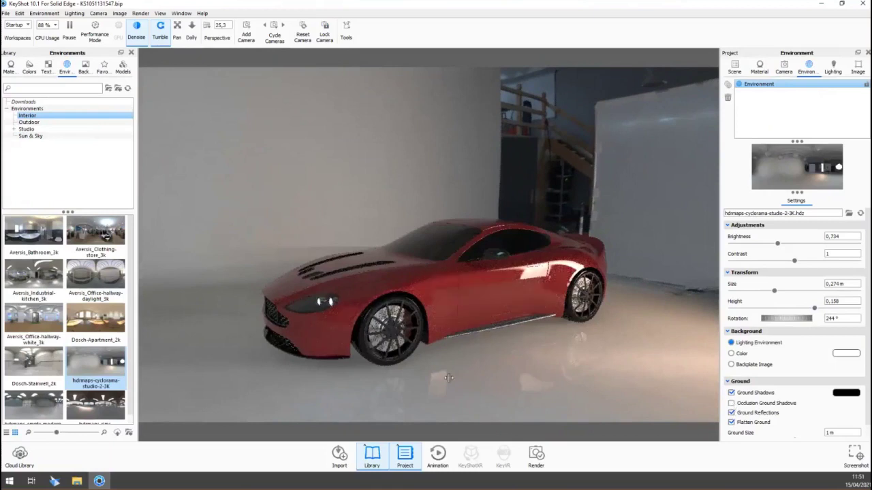
left_click(731, 403)
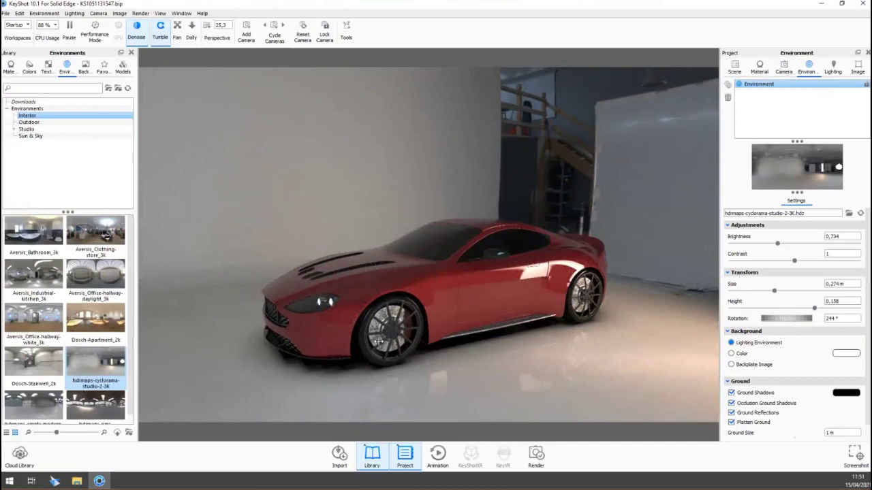
left_click_drag(378, 341, 323, 350)
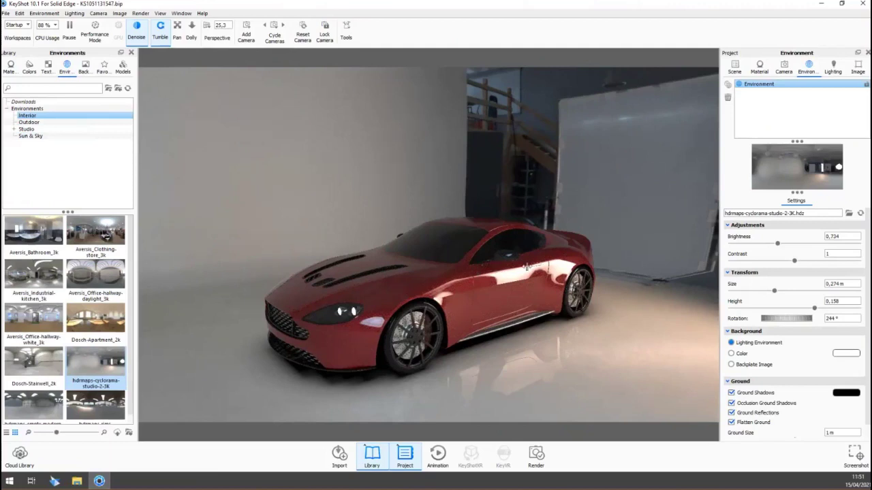
Step: Apply the Interior lighting preset and set the environment rotation to 239°
left_click(833, 68)
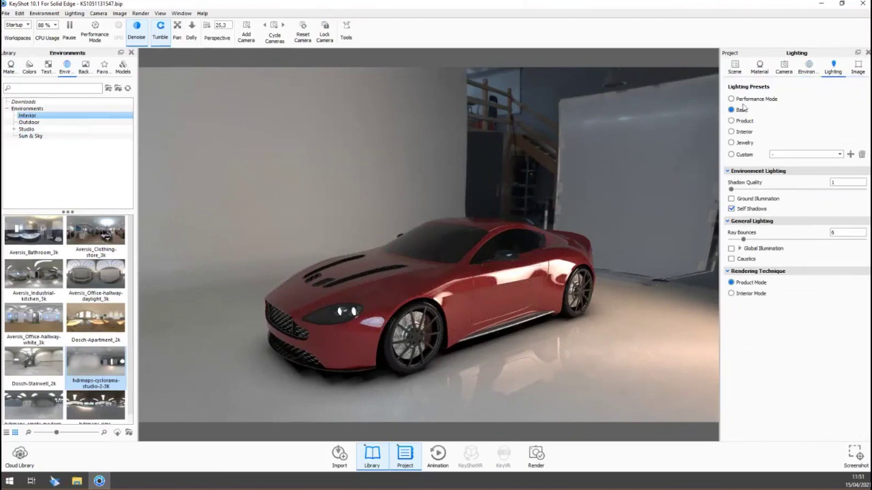
left_click(731, 131)
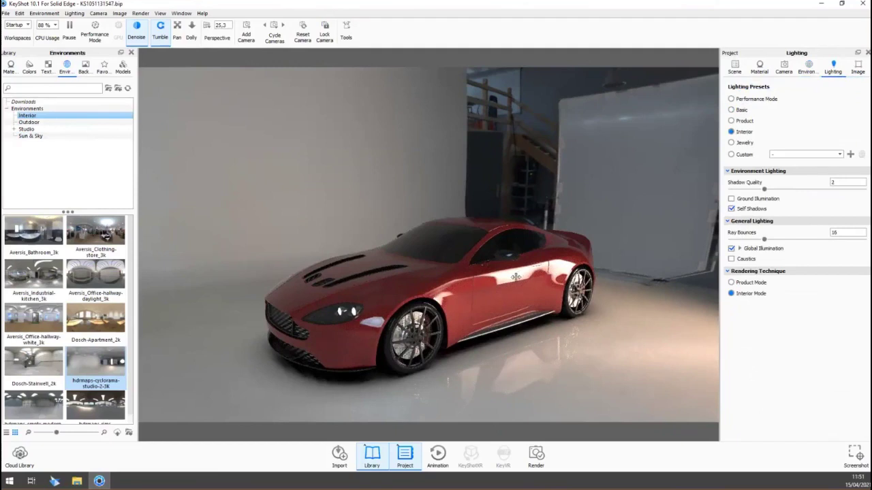
left_click(806, 68)
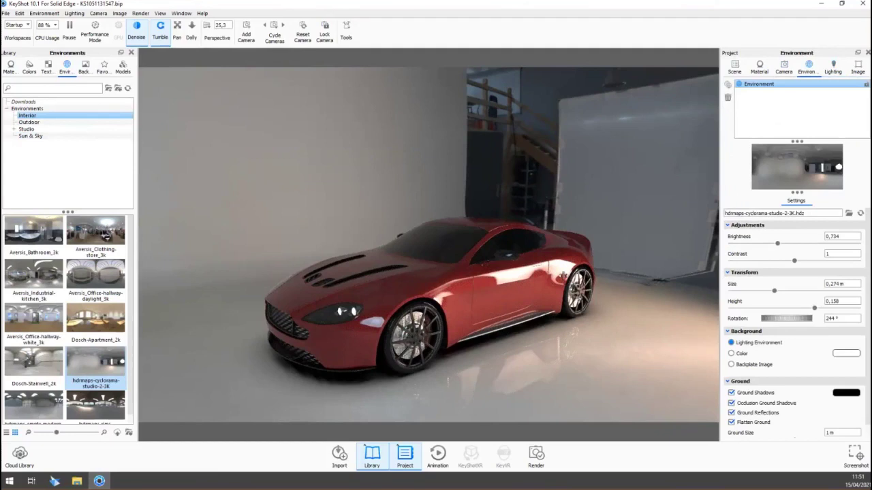
mouse_move(771, 320)
left_mouse_down()
mouse_move(782, 320)
mouse_move(768, 324)
left_mouse_up()
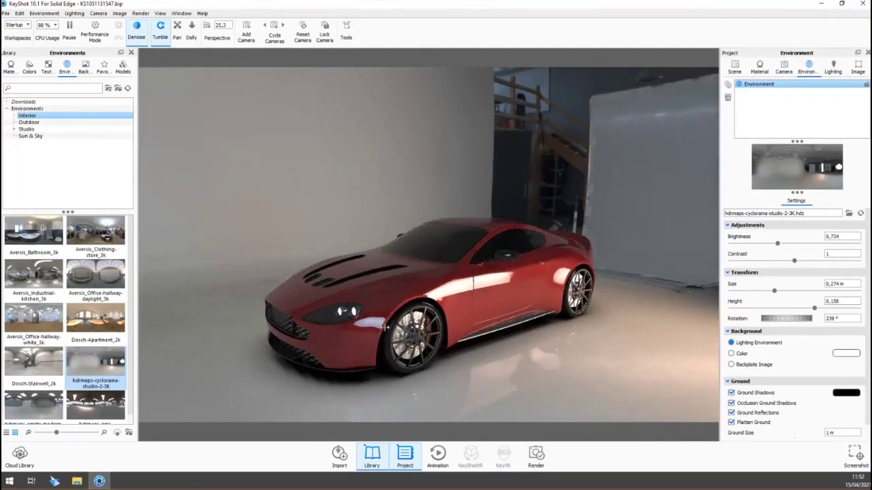
left_click_drag(385, 329, 396, 341)
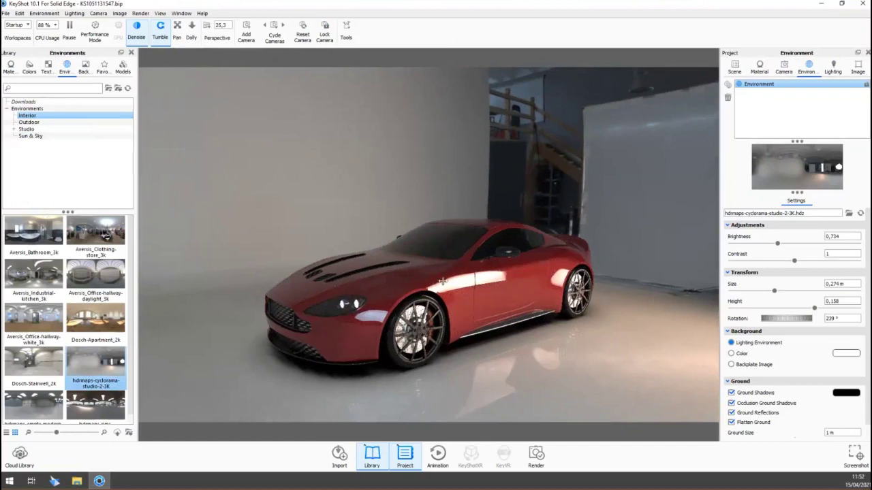
Step: Apply the industrial hall image hdri-locations_industrial_2_35mm.jpg from the library as the scene's backplate
left_click(86, 70)
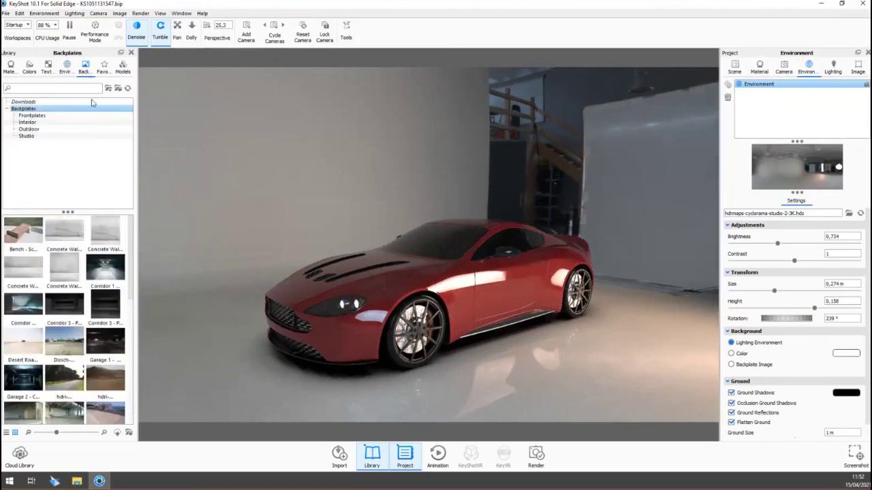
scroll(82, 336, "down", 3)
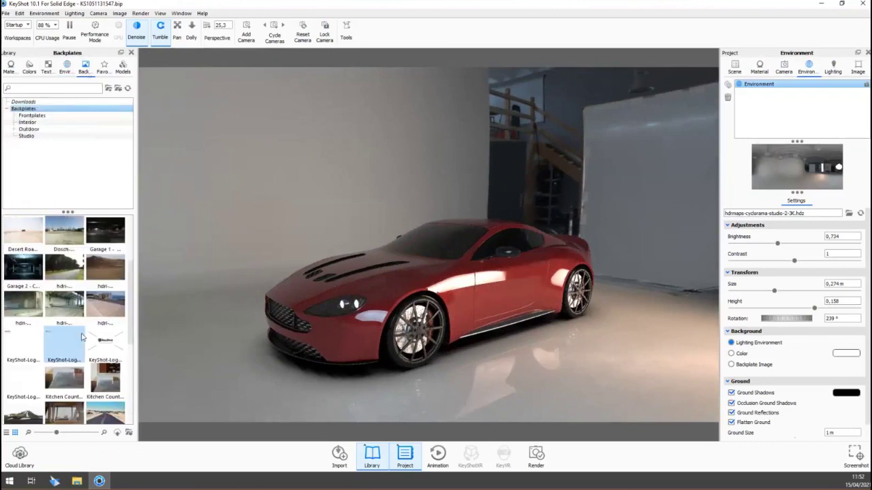
left_click_drag(76, 308, 278, 188)
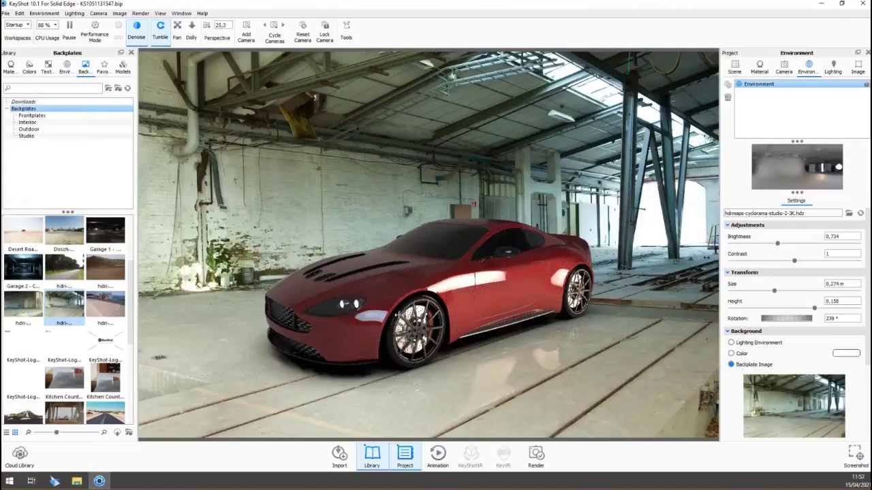
Step: Adjust the camera's angle, distance and pan so the car sits smaller and lower on the hall floor of the backplate
left_click_drag(398, 314, 405, 320)
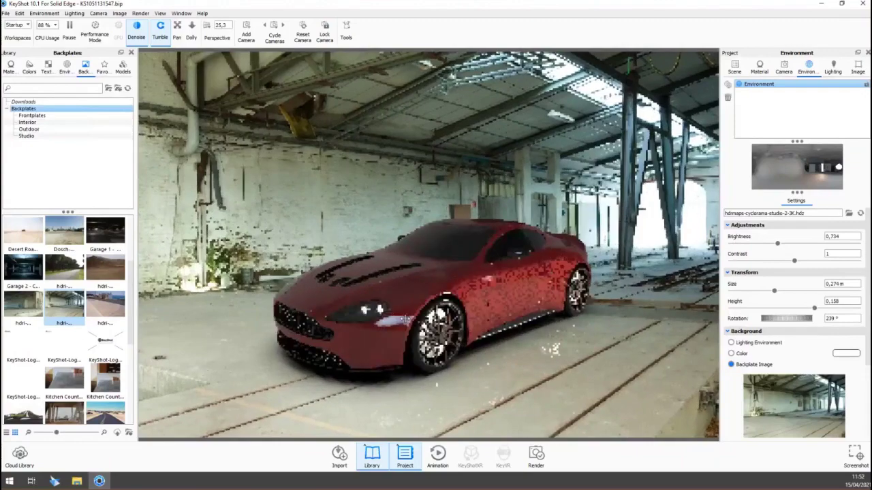
scroll(405, 319, "up", 3)
scroll(404, 318, "down", 3)
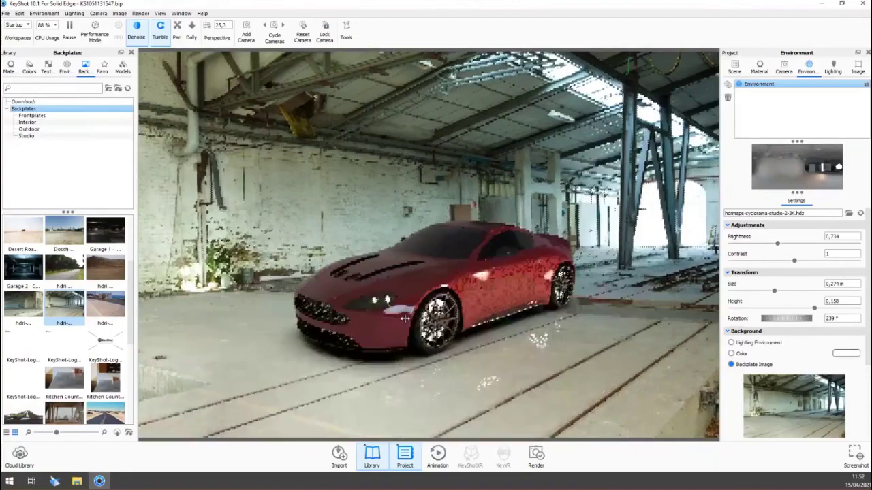
scroll(404, 318, "down", 2)
middle_click_drag(444, 281, 392, 342)
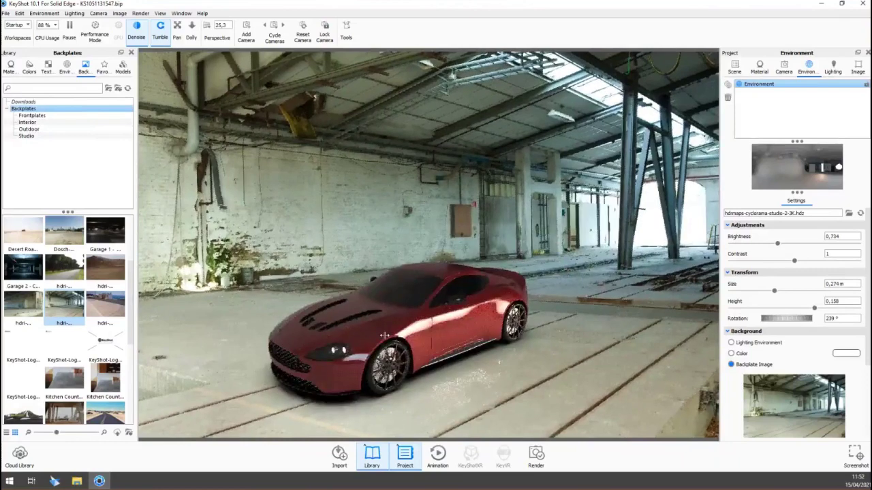
left_click_drag(385, 336, 377, 332)
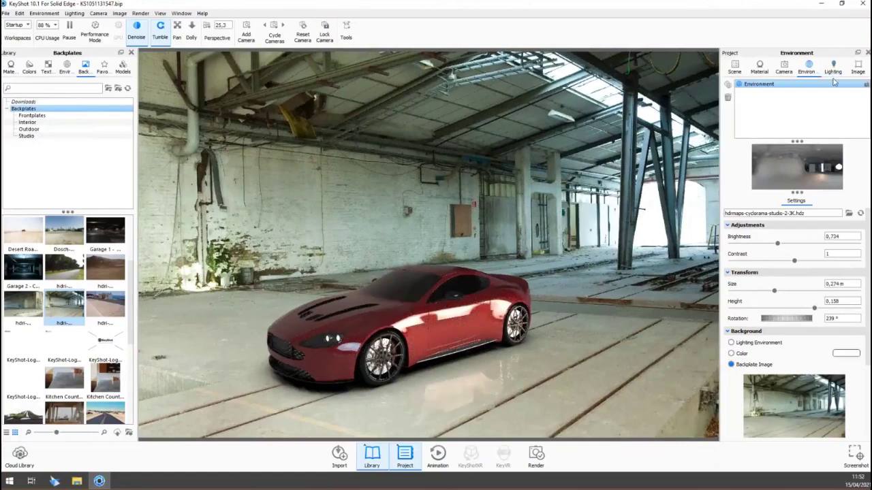
Step: Turn occlusion ground shadows off and back on to compare the shading under the car against the backplate
left_click(784, 66)
left_click(809, 66)
scroll(865, 311, "down", 1)
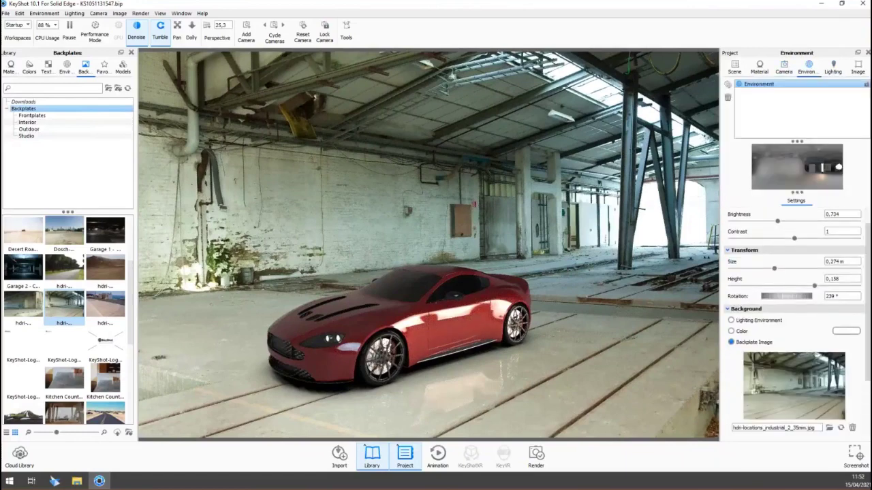
scroll(824, 402, "down", 4)
left_click(732, 392)
left_click_drag(491, 367, 492, 367)
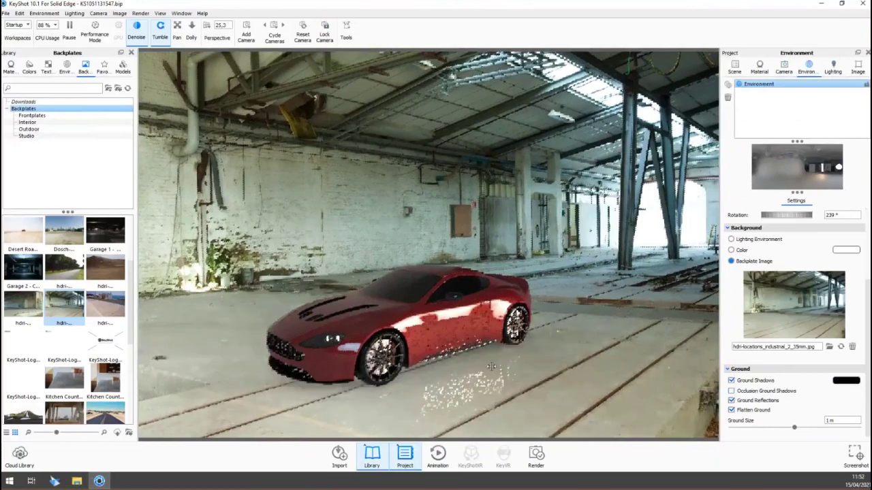
left_click(731, 391)
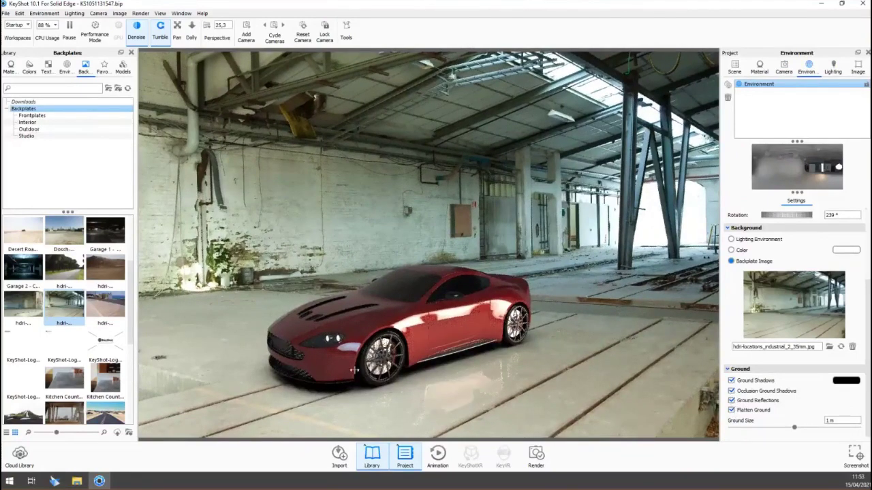
Step: Move the camera closer and orbit toward the car's front so its perspective matches the industrial hall backplate
mouse_move(366, 368)
left_mouse_down()
mouse_move(374, 370)
mouse_move(367, 363)
left_mouse_up()
scroll(367, 363, "up", 2)
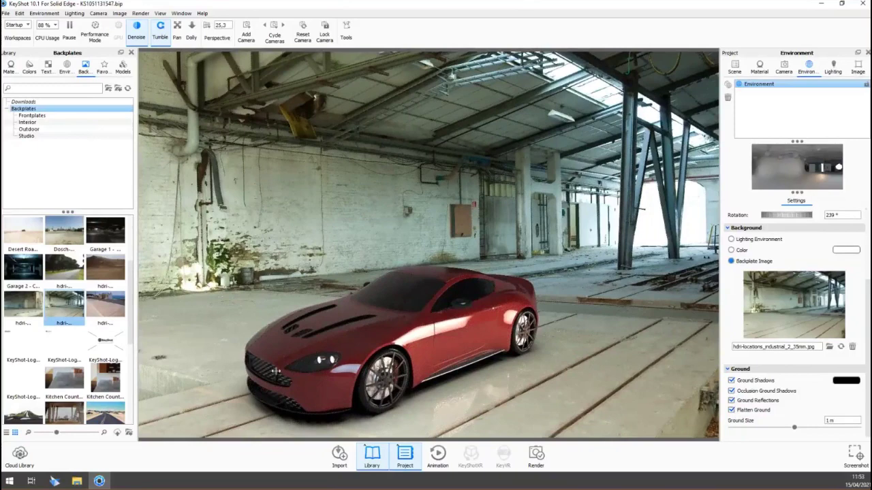
left_click_drag(277, 371, 280, 361)
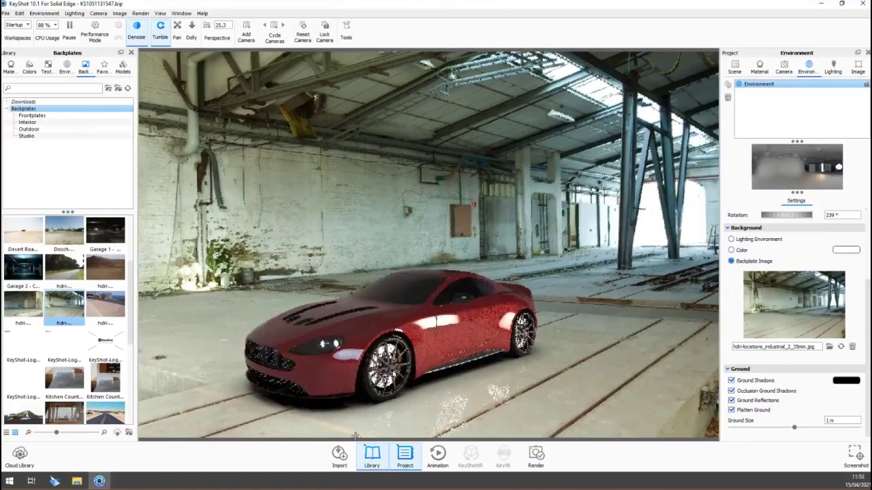
left_click_drag(316, 366, 409, 351)
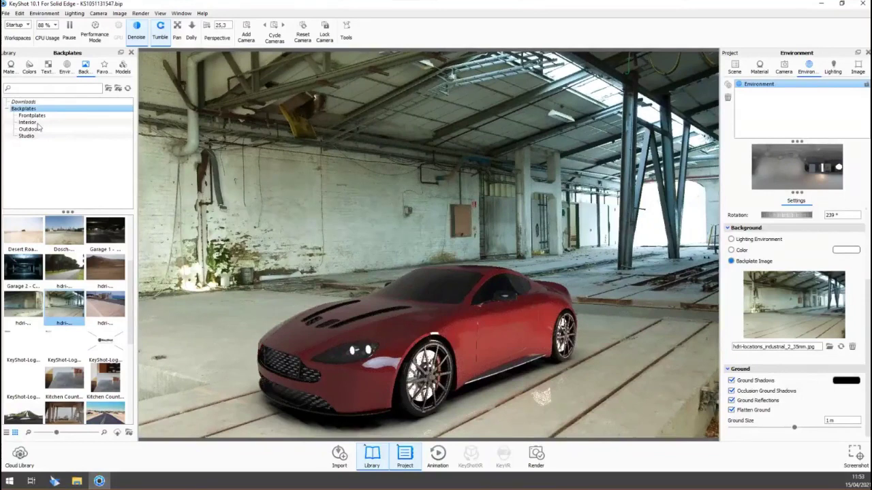
Step: Apply the dark blue metallic paint from the material library's Paint category to the car body
left_click(28, 68)
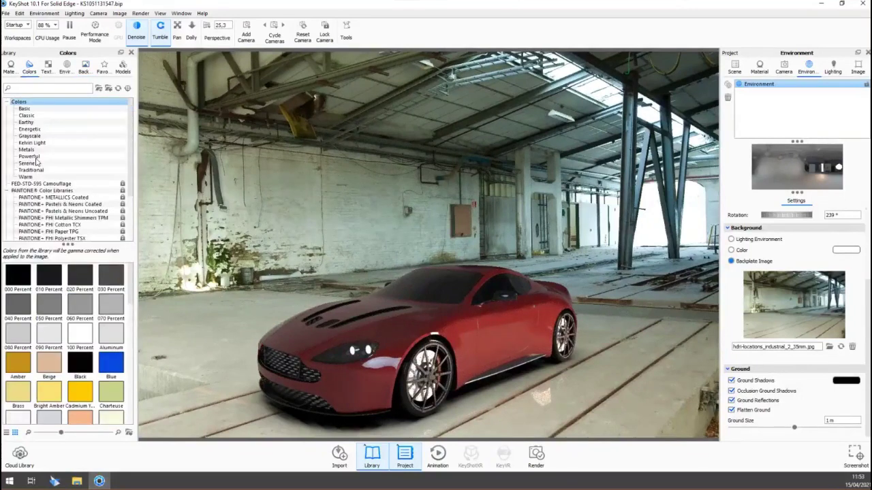
left_click(10, 68)
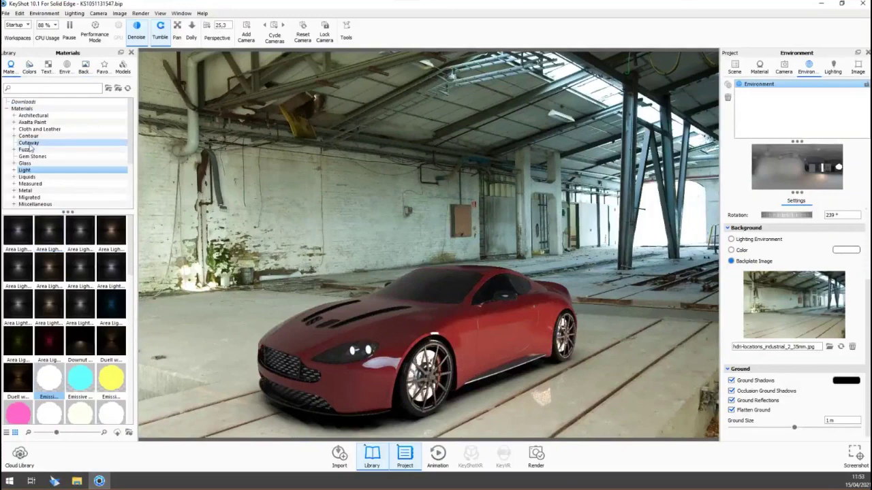
scroll(36, 179, "down", 3)
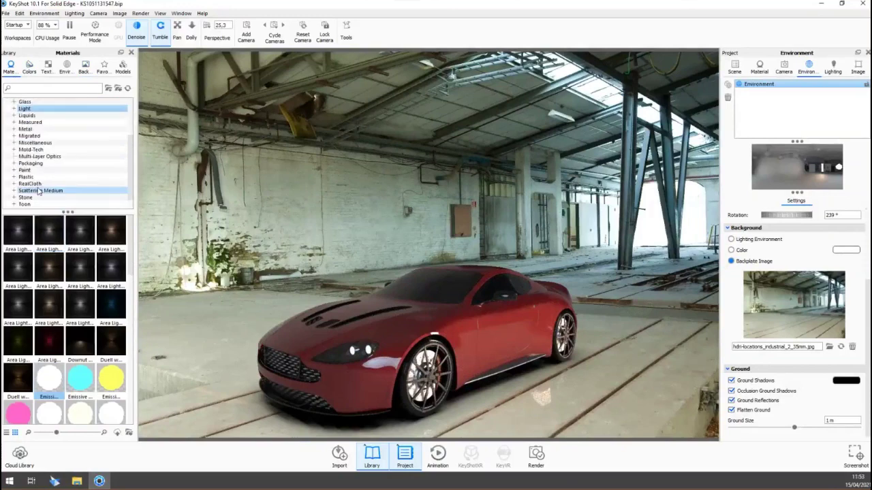
left_click(25, 171)
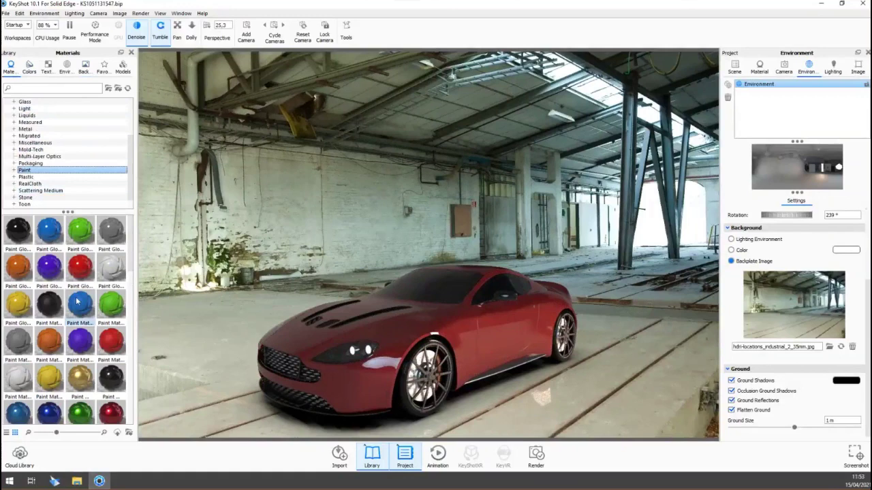
scroll(78, 301, "down", 3)
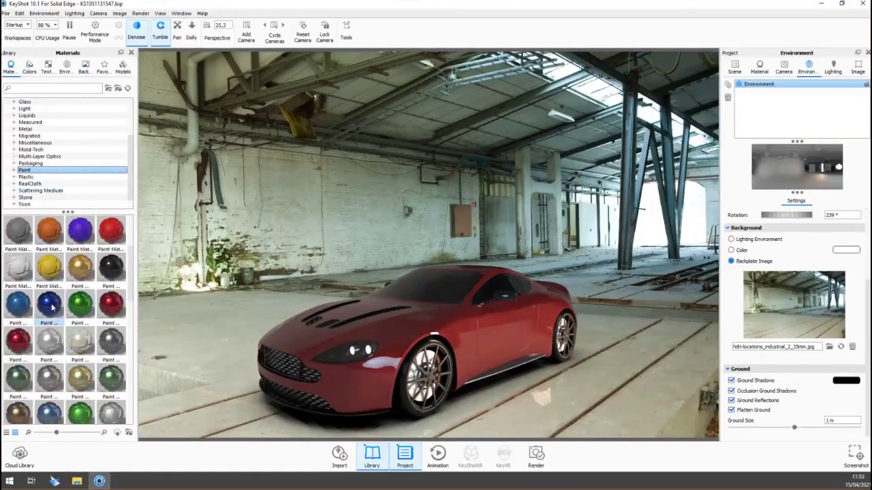
mouse_move(53, 308)
mouse_move(53, 308)
left_mouse_down()
mouse_move(76, 322)
mouse_move(351, 389)
mouse_move(344, 382)
left_mouse_up()
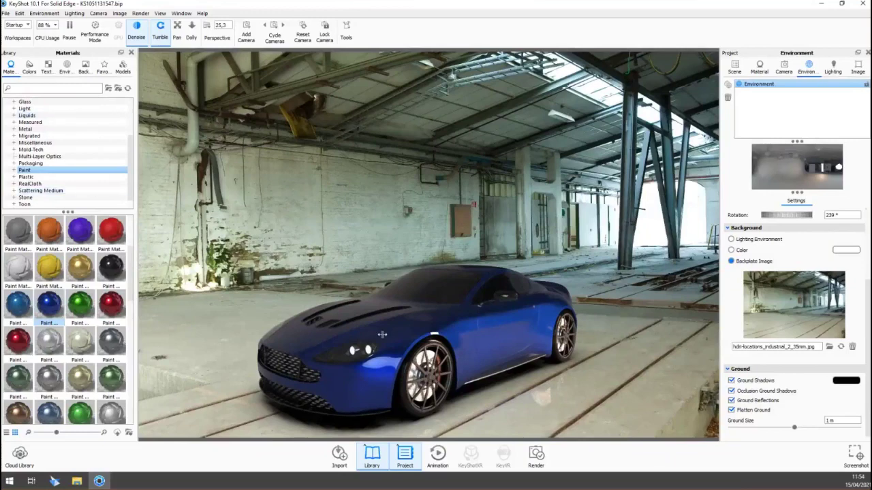
Step: Orbit the camera slightly around the car and set the environment rotation to 236°
left_click_drag(374, 330, 384, 330)
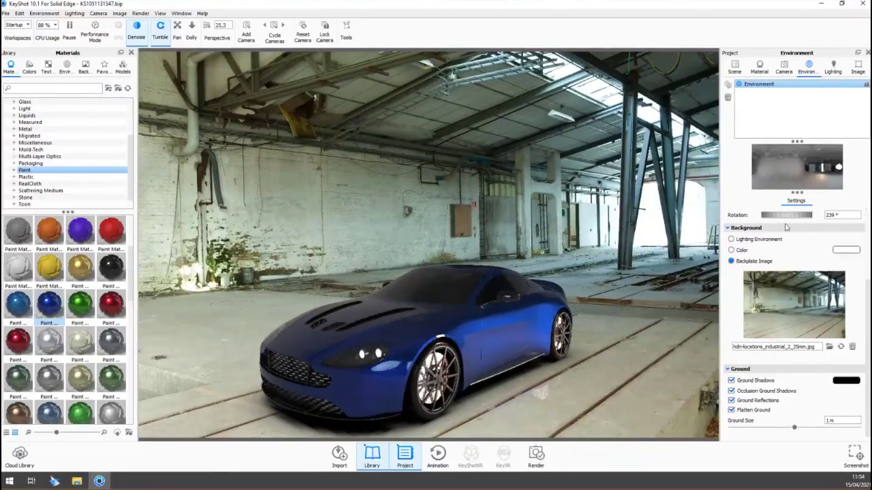
left_click_drag(790, 218, 791, 219)
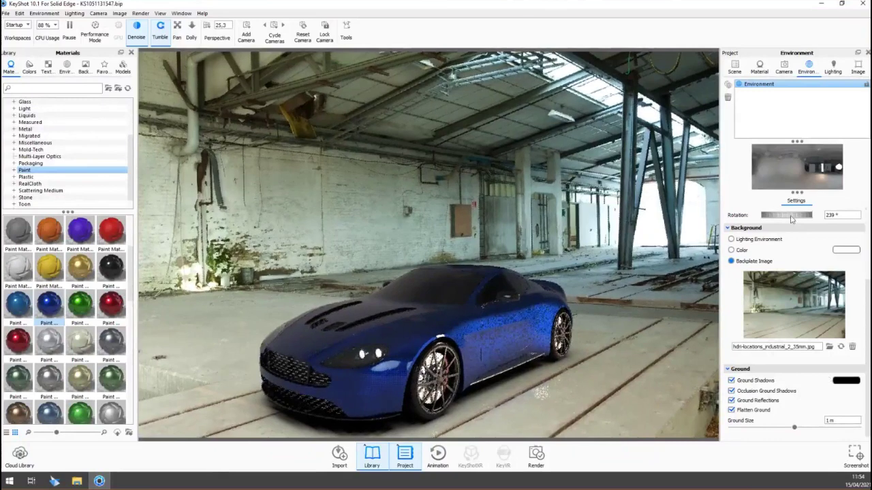
left_click_drag(791, 218, 788, 218)
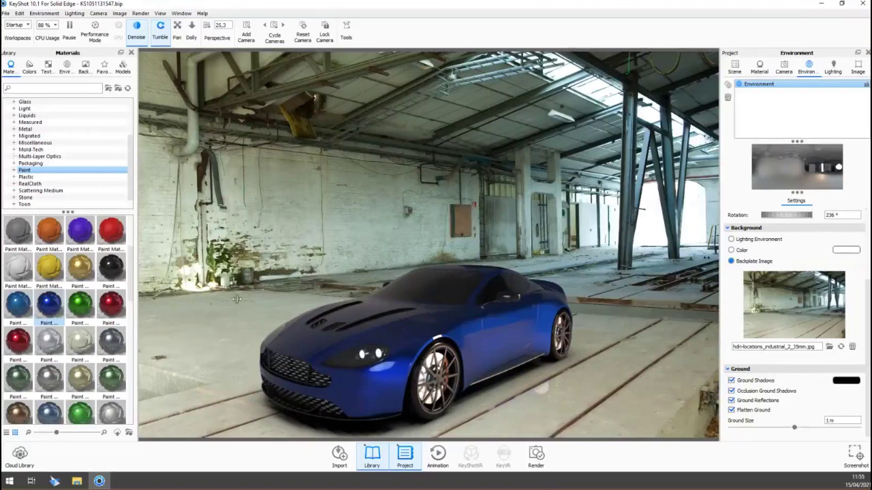
Step: Apply the Paint Metallic Candy Red material to the car body and set the environment rotation to 212.5°
left_click_drag(20, 339, 434, 322)
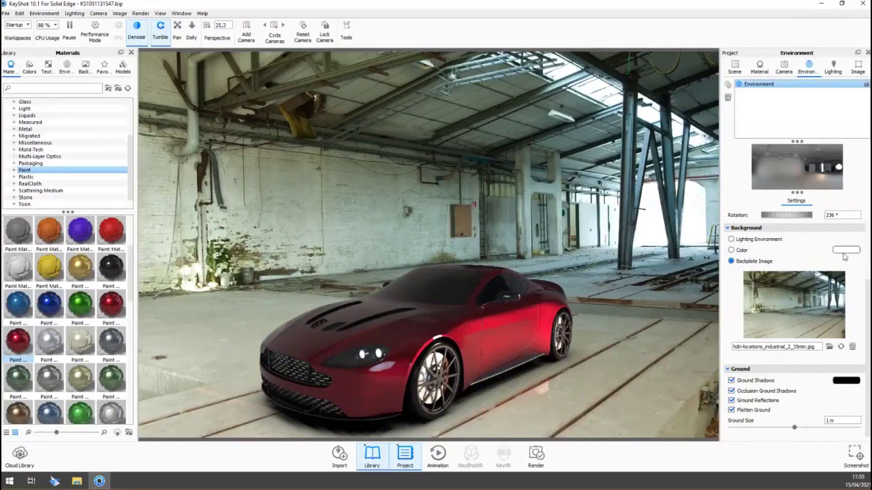
left_click_drag(796, 216, 778, 218)
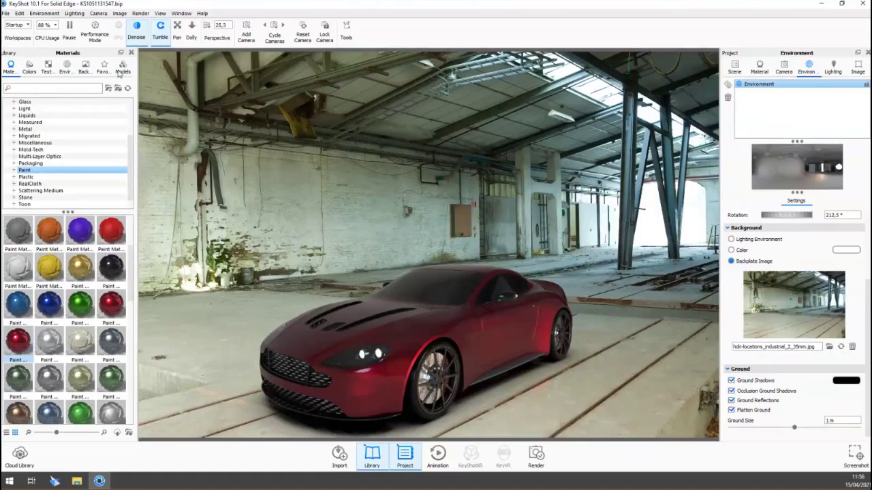
left_click(84, 67)
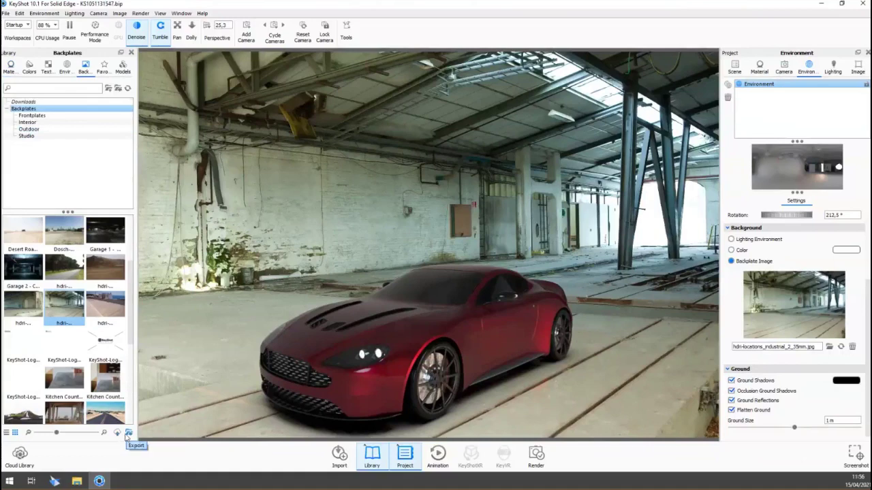
left_click(120, 90)
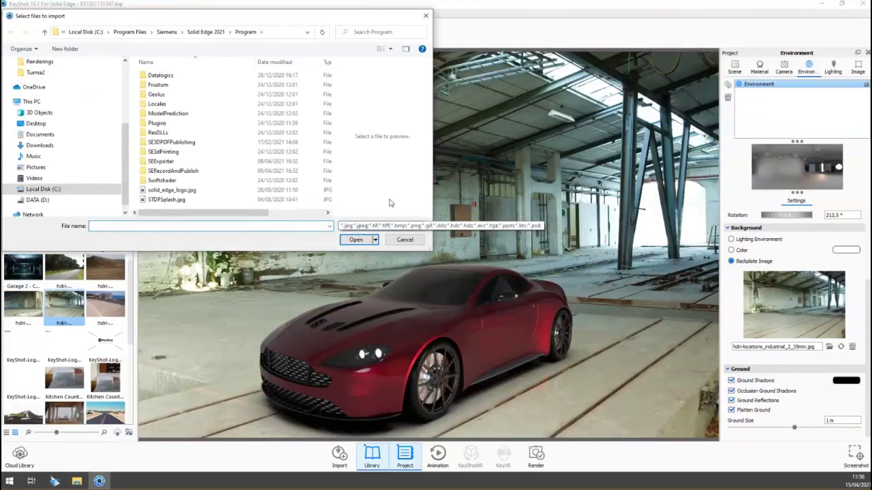
left_click(425, 17)
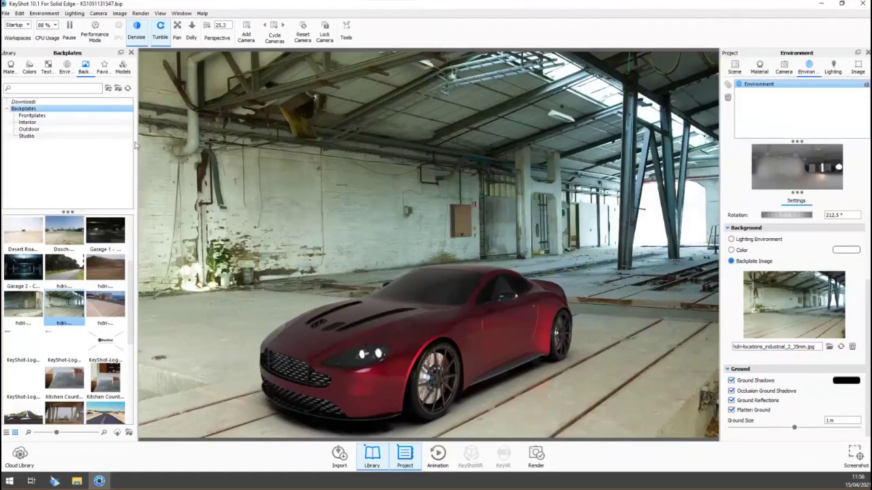
Step: Preview the interior environments in the library, and set the current environment's brightness to 1.05
left_click(68, 71)
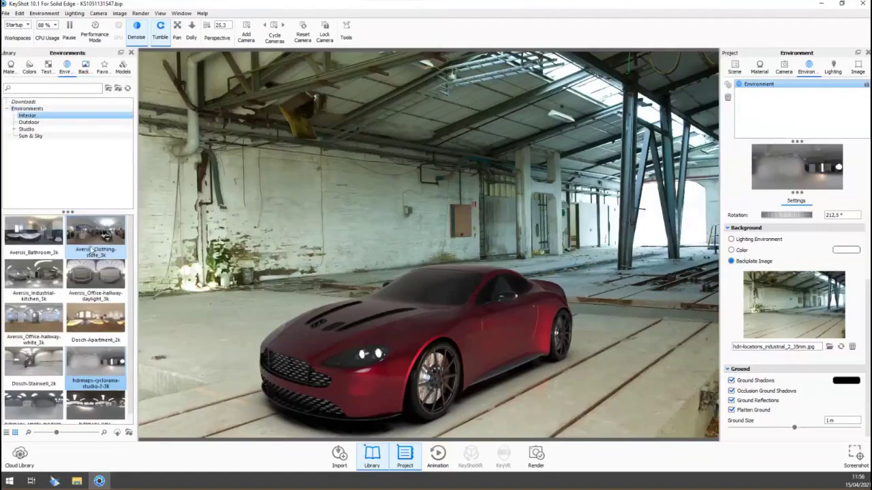
mouse_move(88, 252)
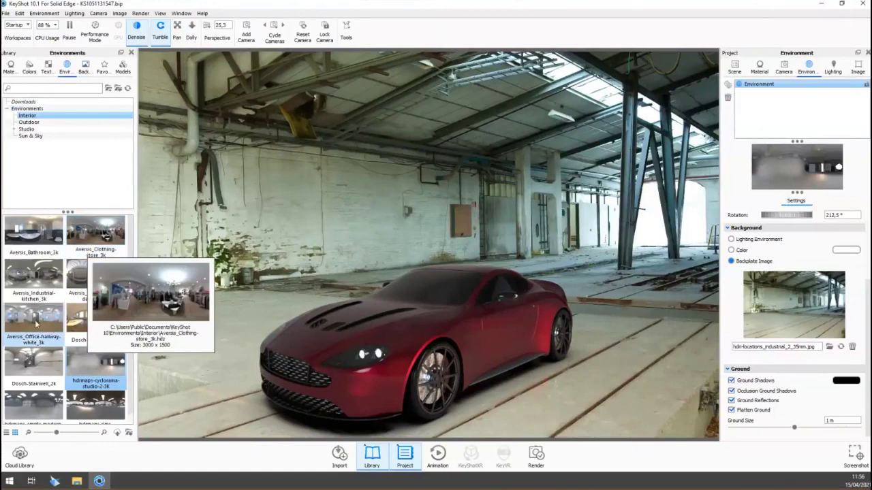
mouse_move(36, 325)
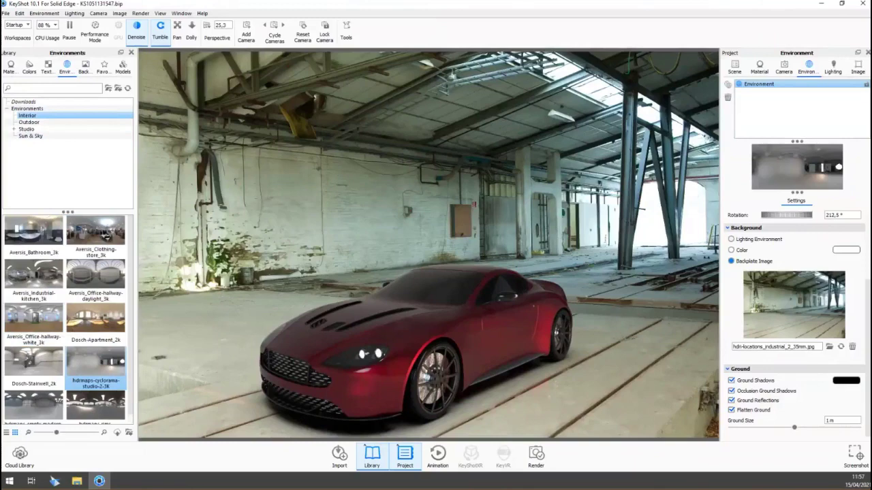
scroll(860, 306, "up", 2)
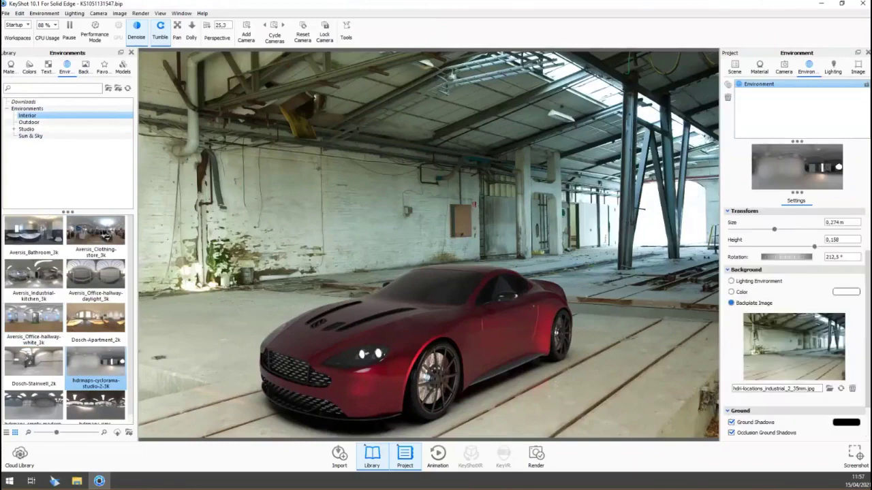
scroll(821, 241, "up", 3)
left_click_drag(777, 243, 798, 244)
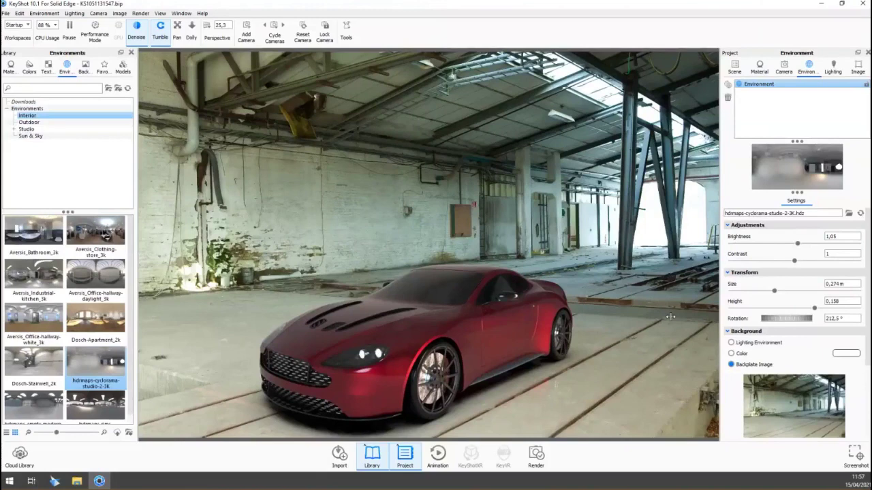
Step: Review the still image render output settings and the available file formats, leaving them without starting a render
left_click(141, 13)
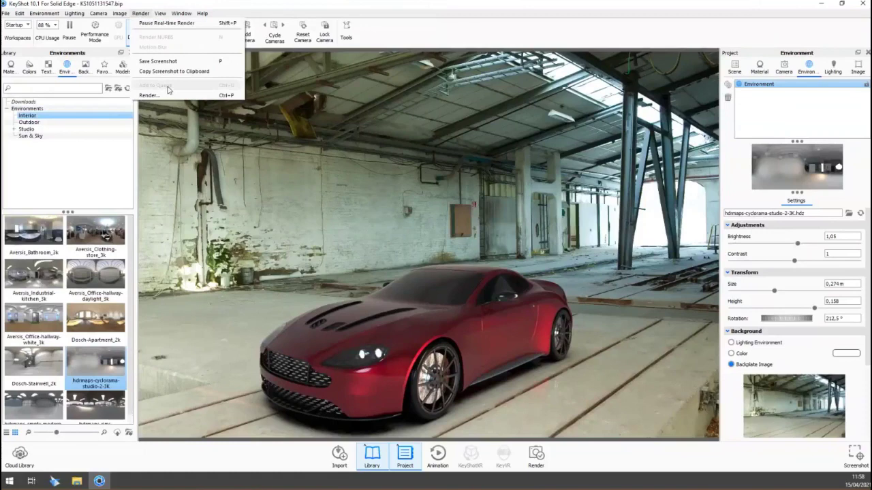
left_click(535, 458)
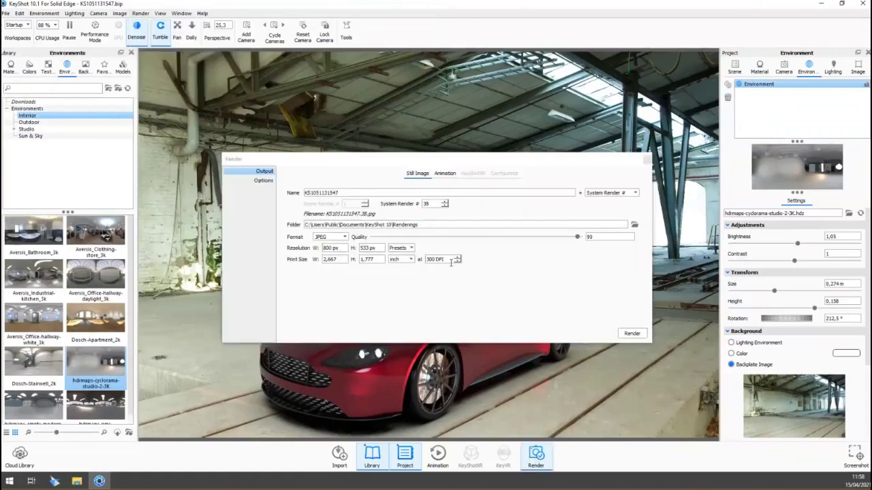
left_click(346, 236)
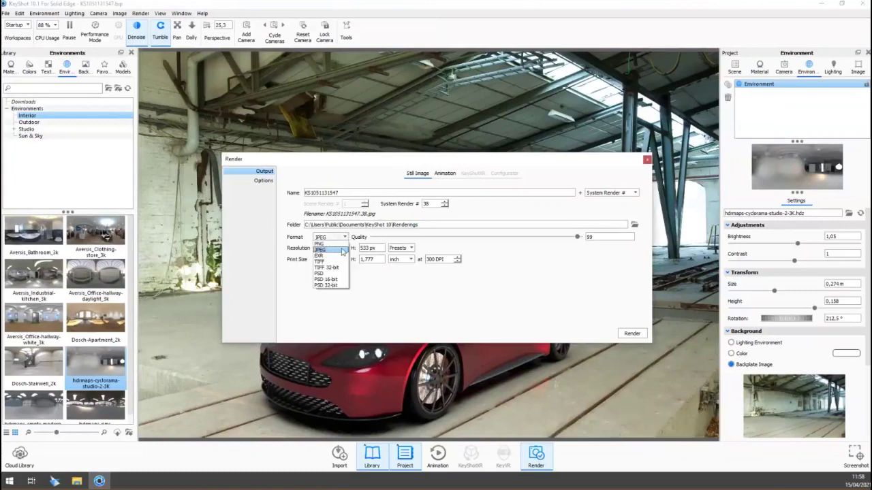
left_click(348, 238)
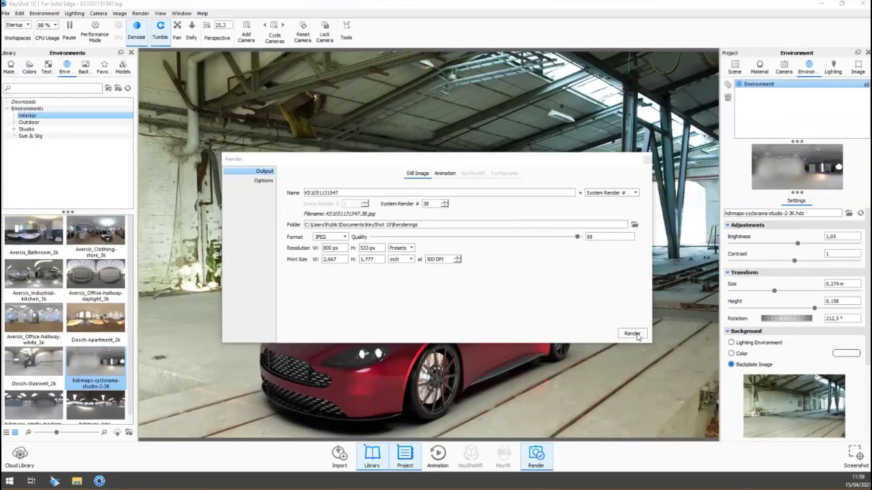
left_click(648, 160)
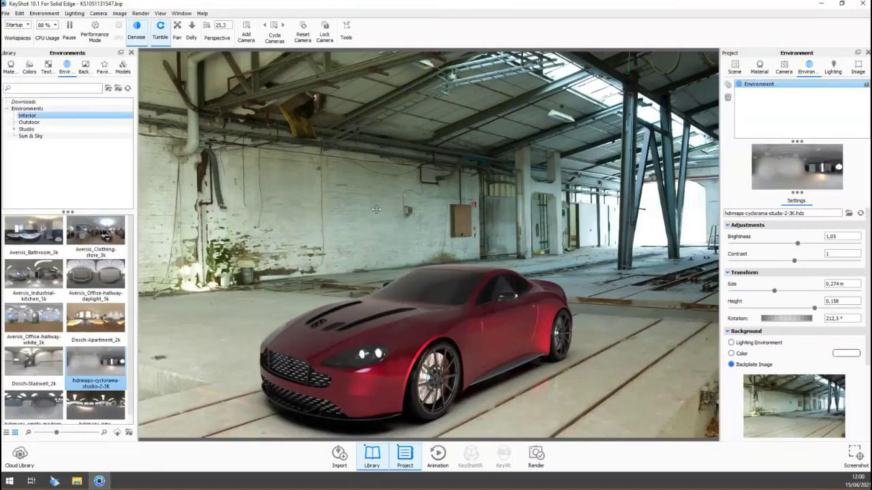
left_click(141, 13)
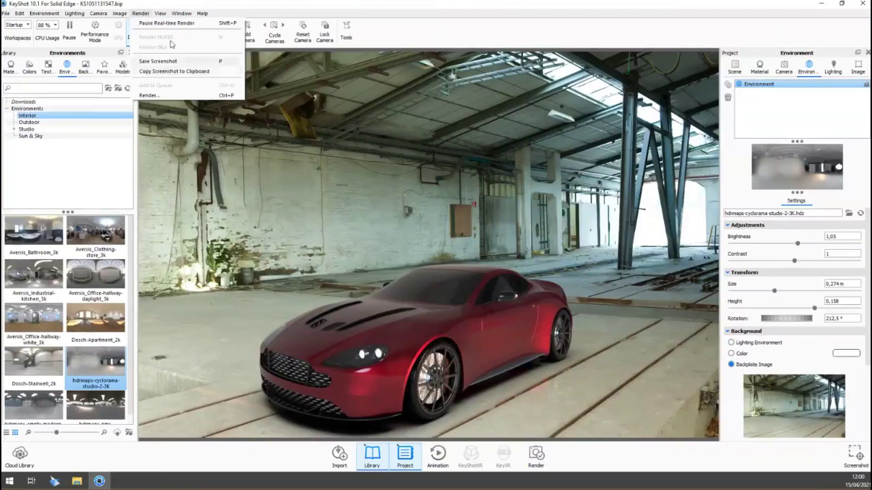
left_click(142, 15)
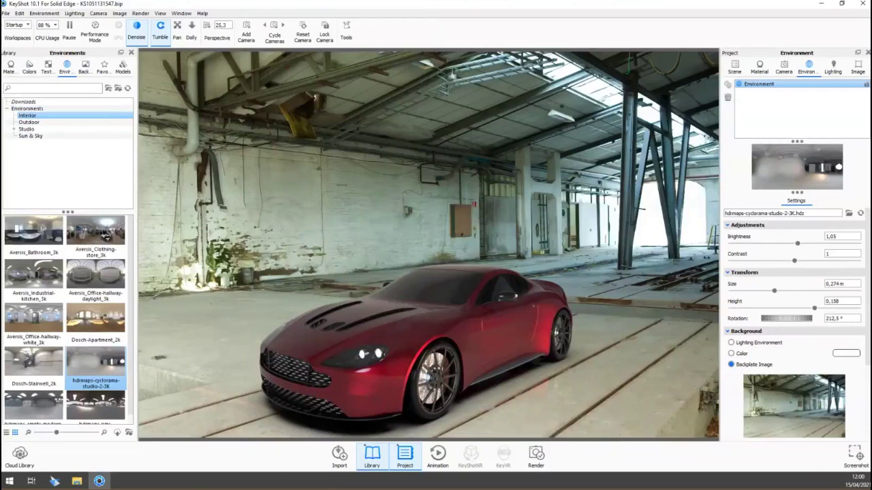
Step: Switch to Solid Edge to view the original Aston Martin assembly, and return to the KeyShot scene
mouse_move(107, 486)
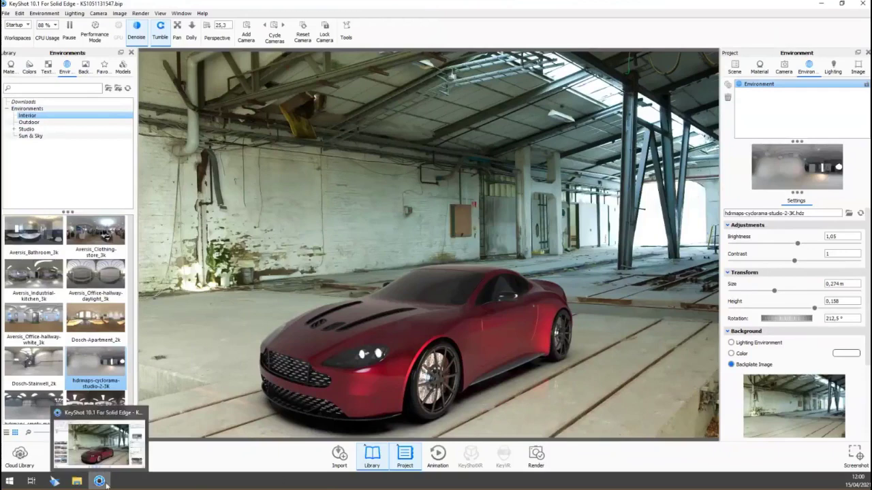
left_click(55, 482)
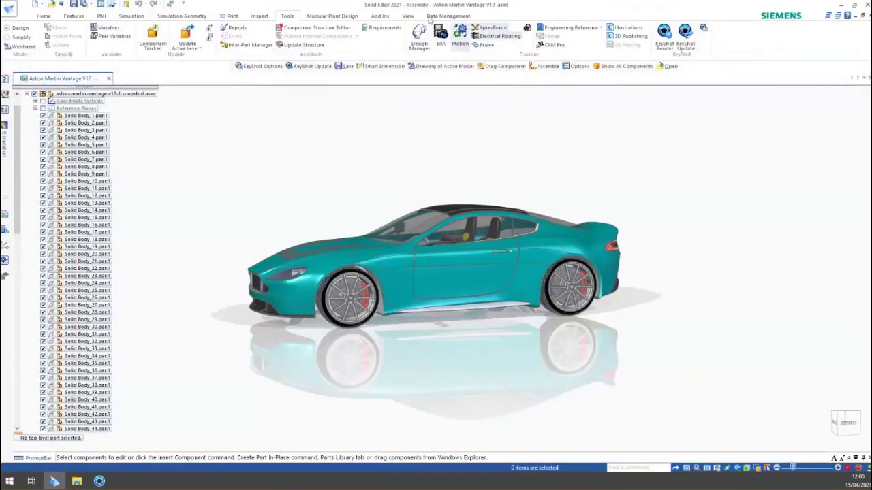
left_click(44, 16)
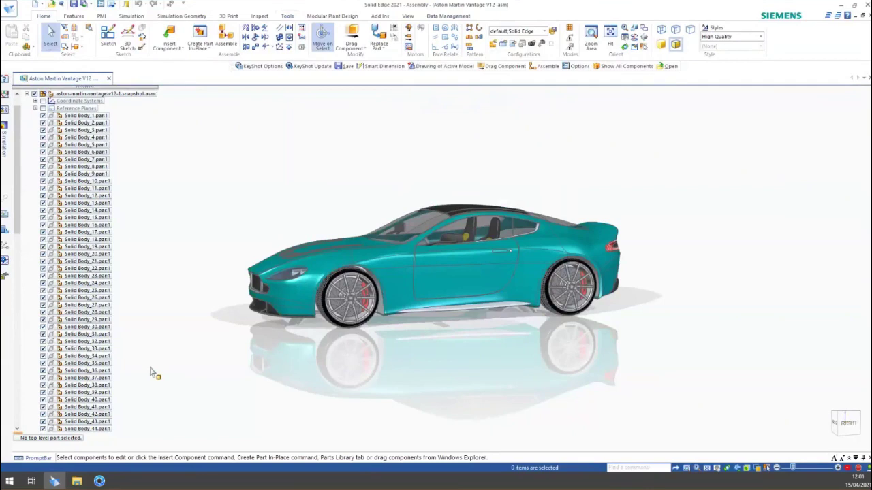
left_click(101, 481)
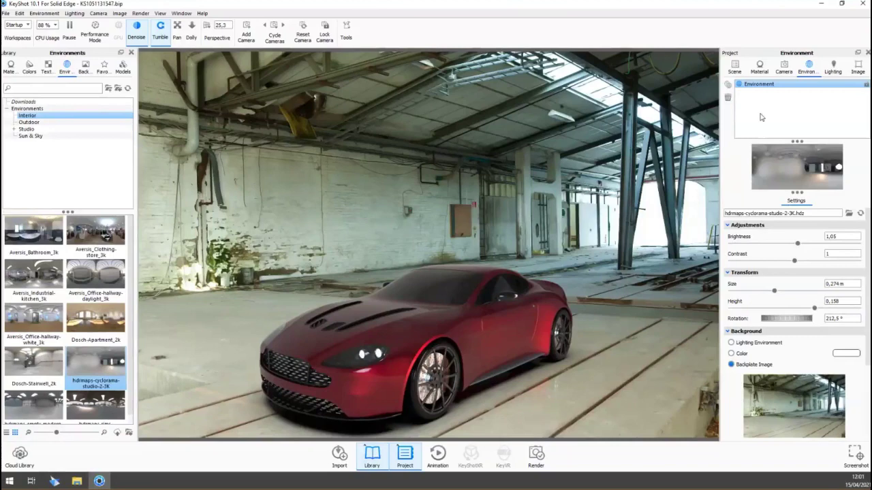
Step: Examine the scene's part list and assigned materials by selecting the front grille mesh and the candy red body part
left_click(734, 66)
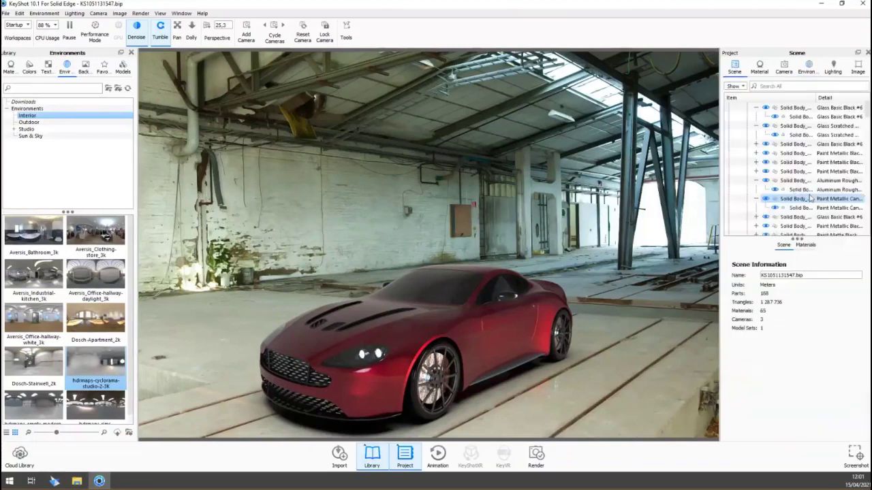
mouse_move(808, 193)
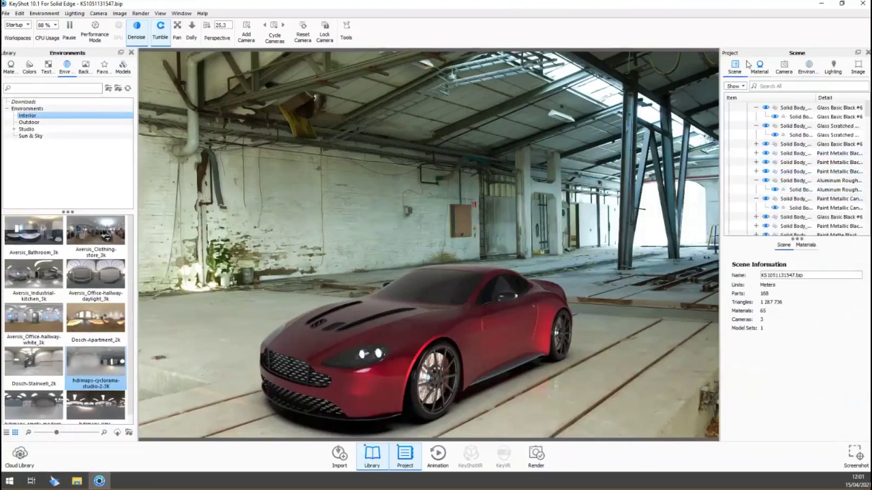
right_click(831, 173)
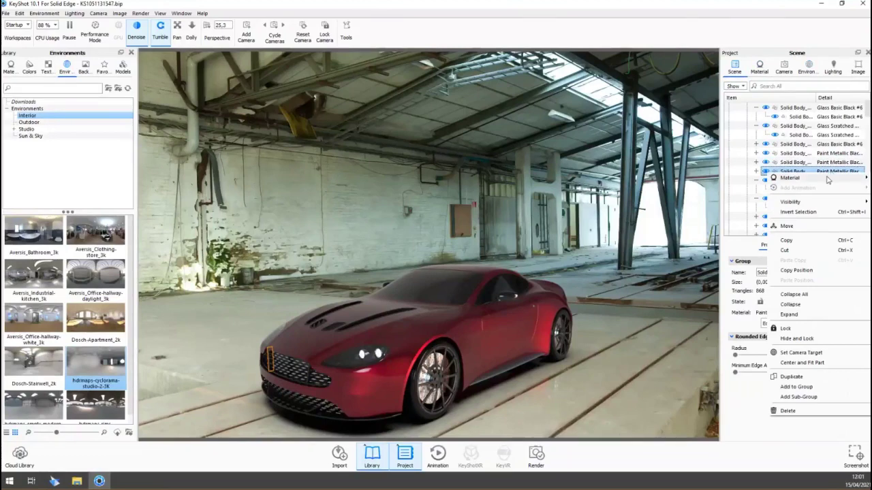
mouse_move(827, 179)
left_click(786, 182)
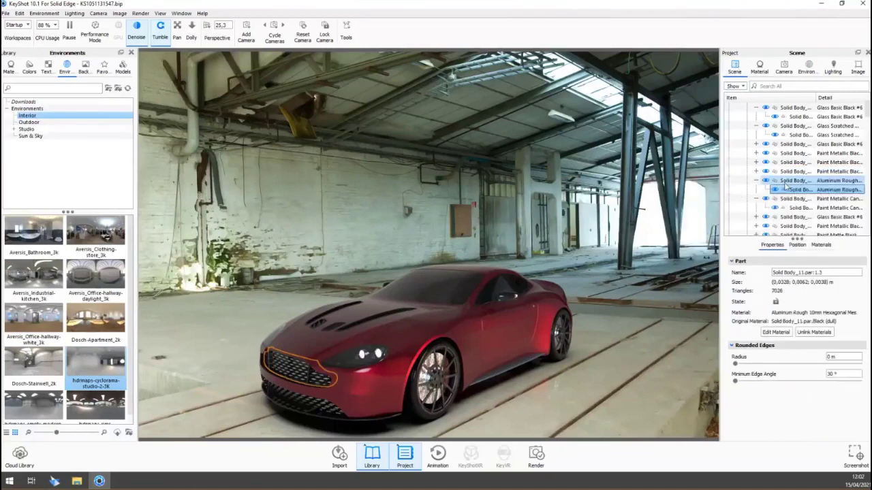
left_click(422, 342)
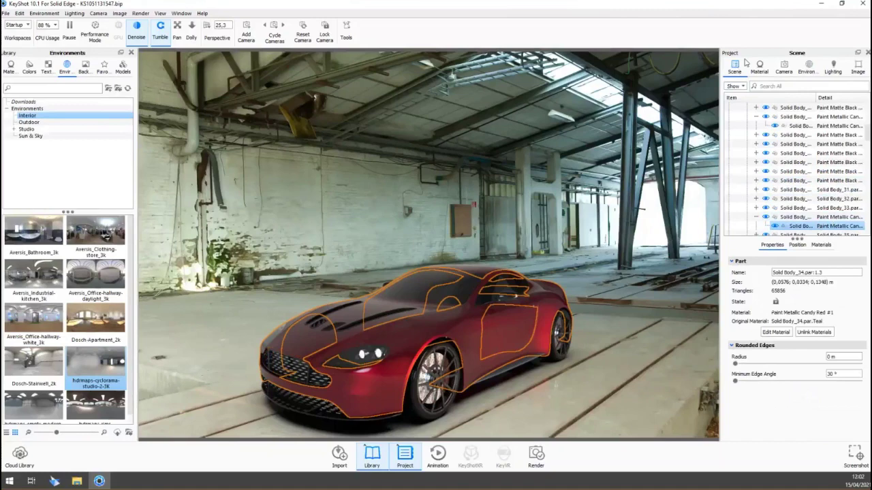
Step: Review the material commands available for the selected candy red body part and the properties of the Emissive Cool #2 material
right_click(831, 229)
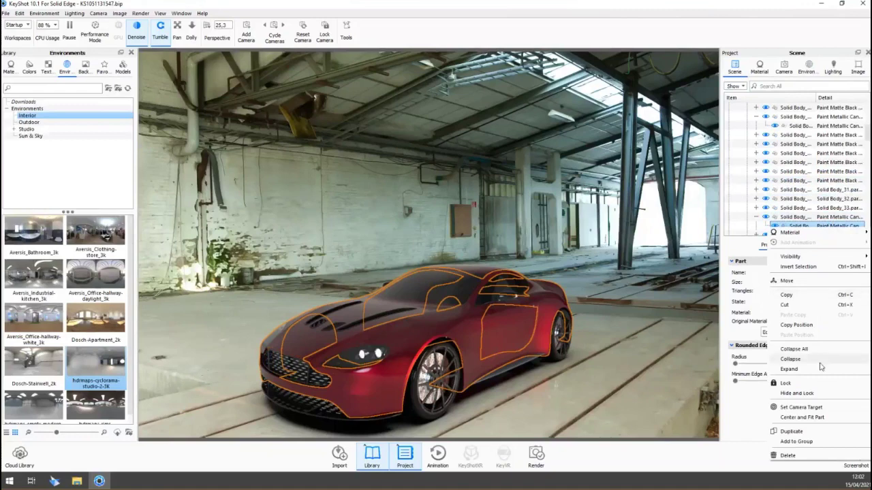
mouse_move(814, 237)
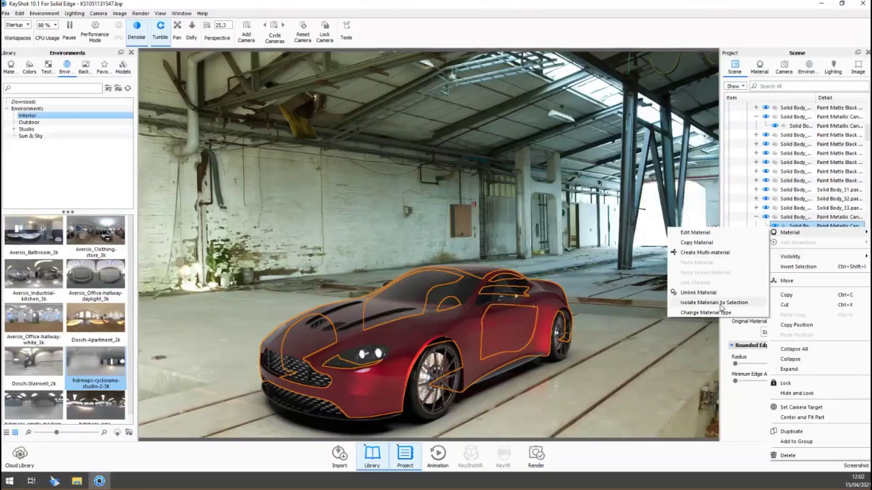
left_click(749, 420)
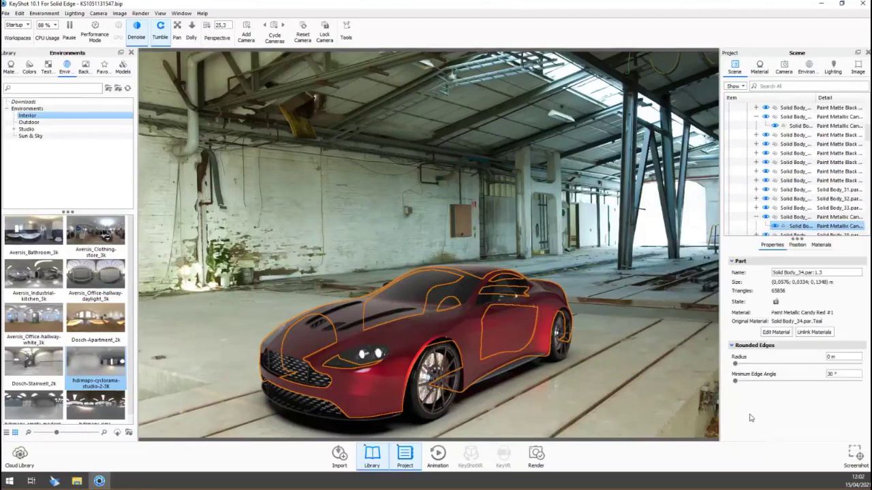
left_click(759, 67)
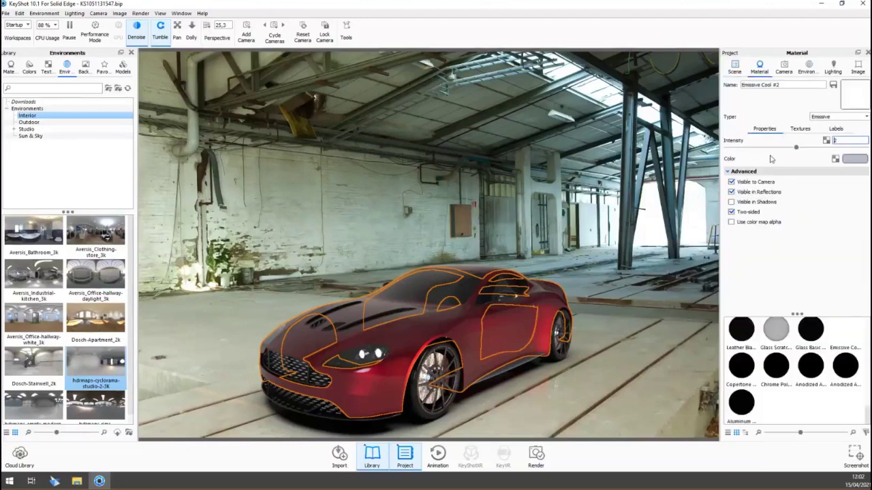
left_click(841, 273)
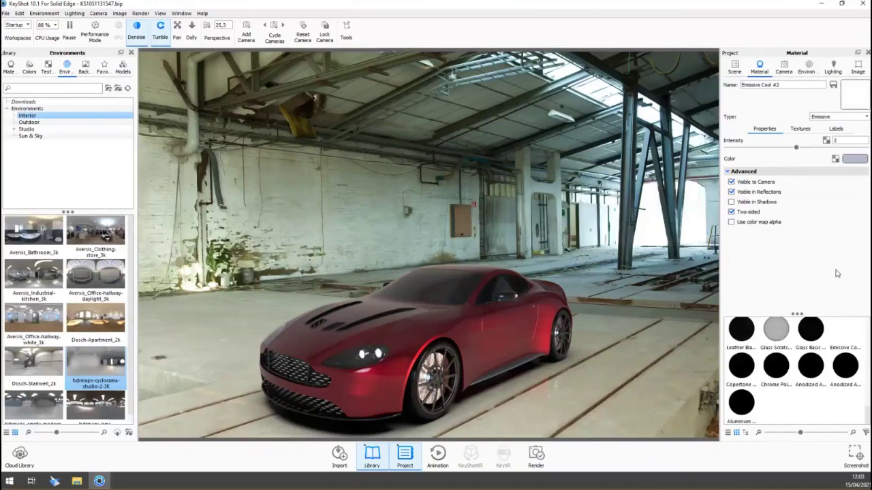
Step: Lock Camera 1 in the scene's camera list
left_click(784, 66)
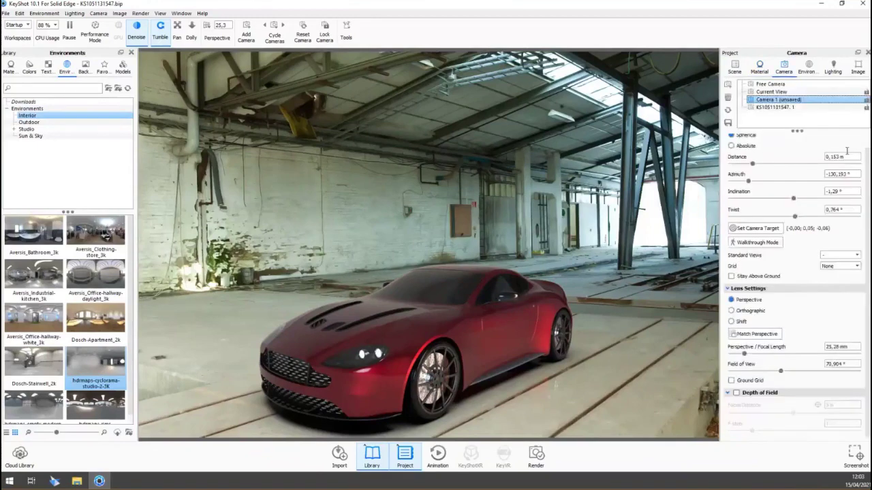
left_click(867, 100)
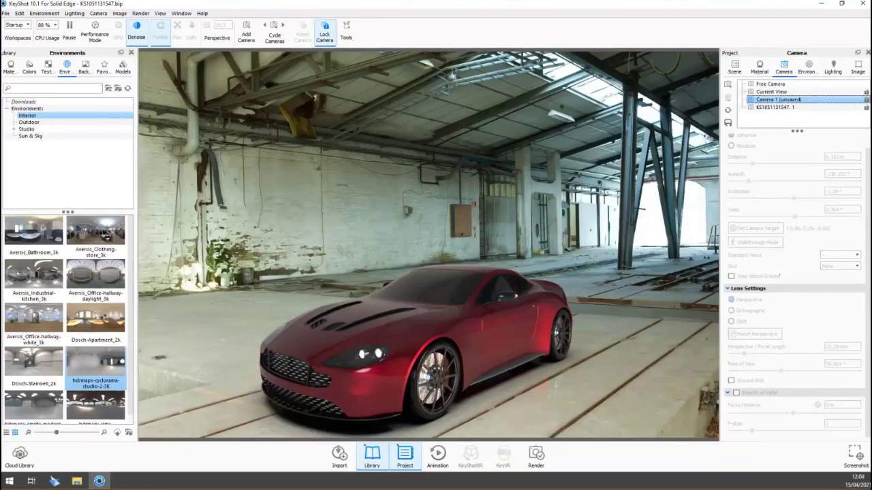
Step: Switch to File Explorer and open the 20210415_Webinar_SOLID_EDGE_Keyshot presentation from the 2021-04-15_Webinar KeyShot folder
key("alt+Tab")
key("alt+Tab")
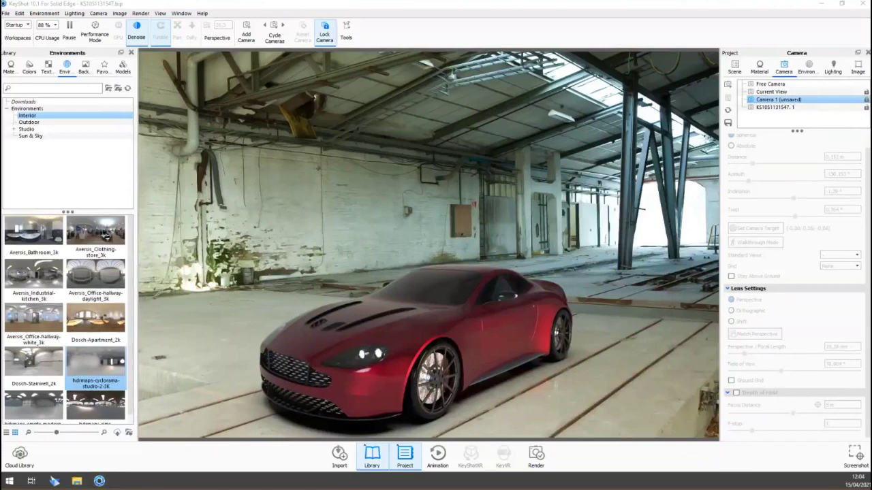
key("alt+Tab")
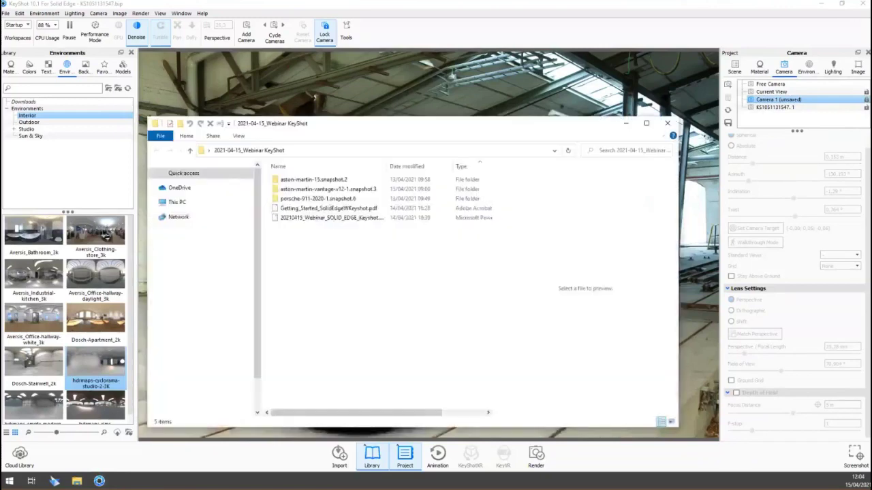
double_click(344, 218)
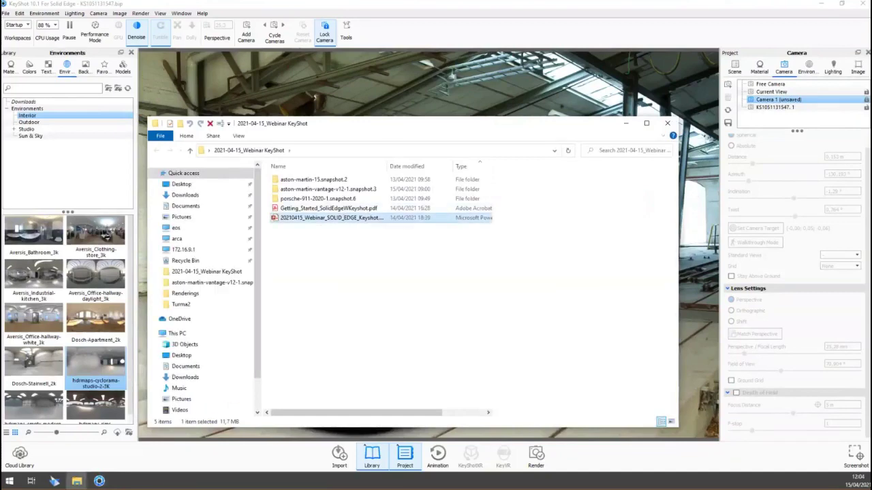